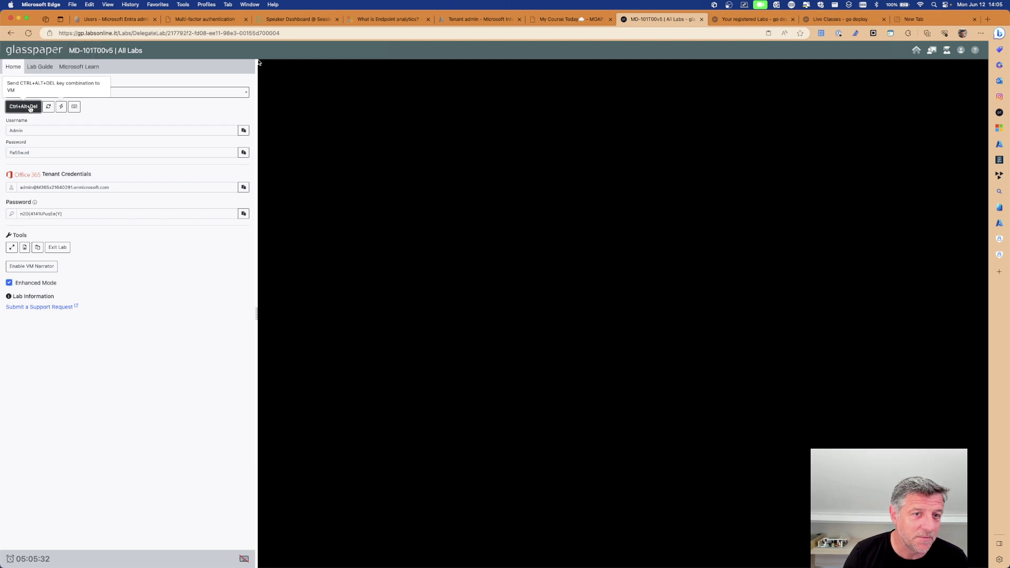
# Sign in to the SEA-WS1 machine with the local account password and open the Access work or school settings in an enlarged view.
pyautogui.click(243, 153)
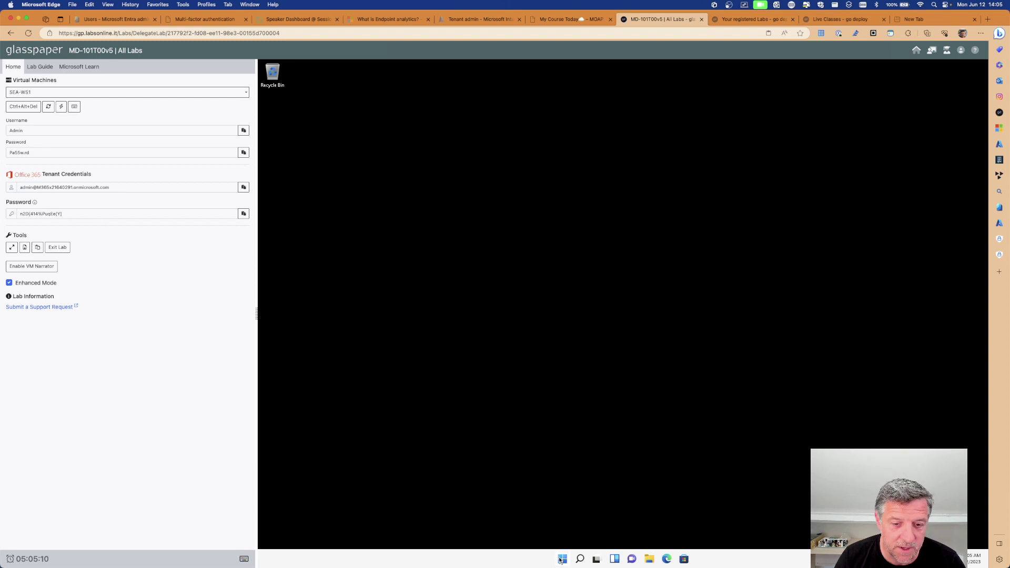
pyautogui.click(560, 559)
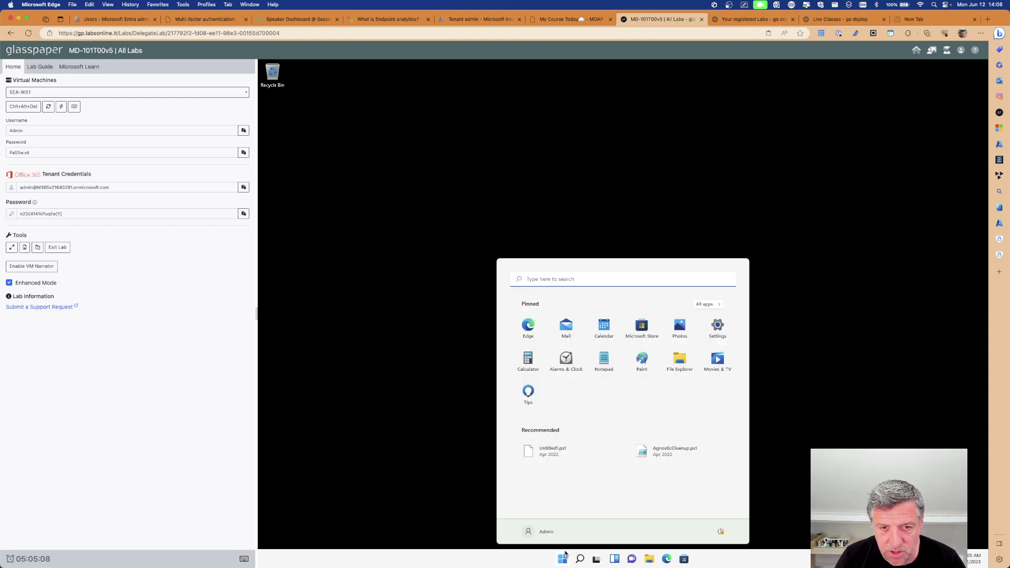
pyautogui.click(716, 331)
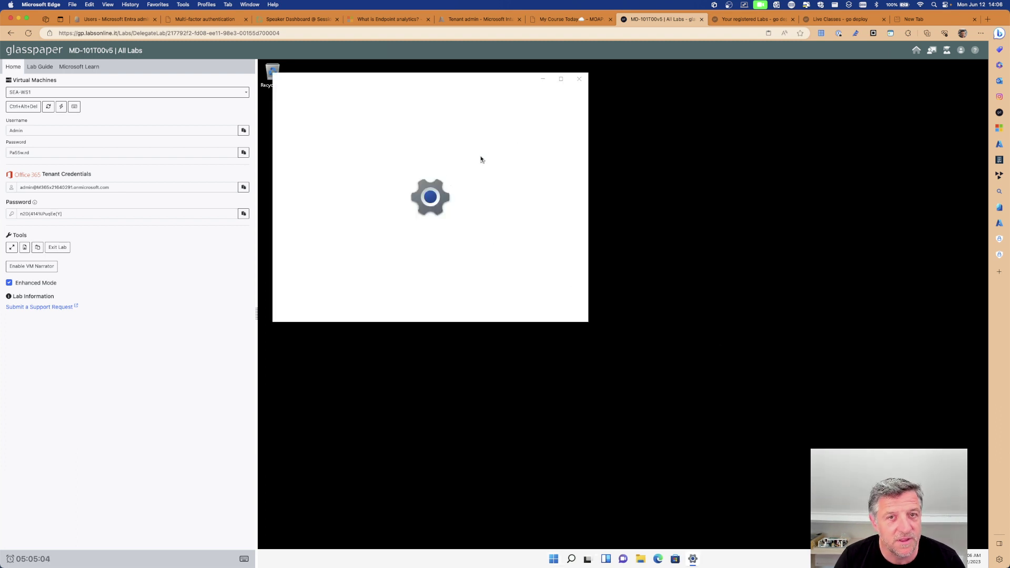
pyautogui.click(561, 80)
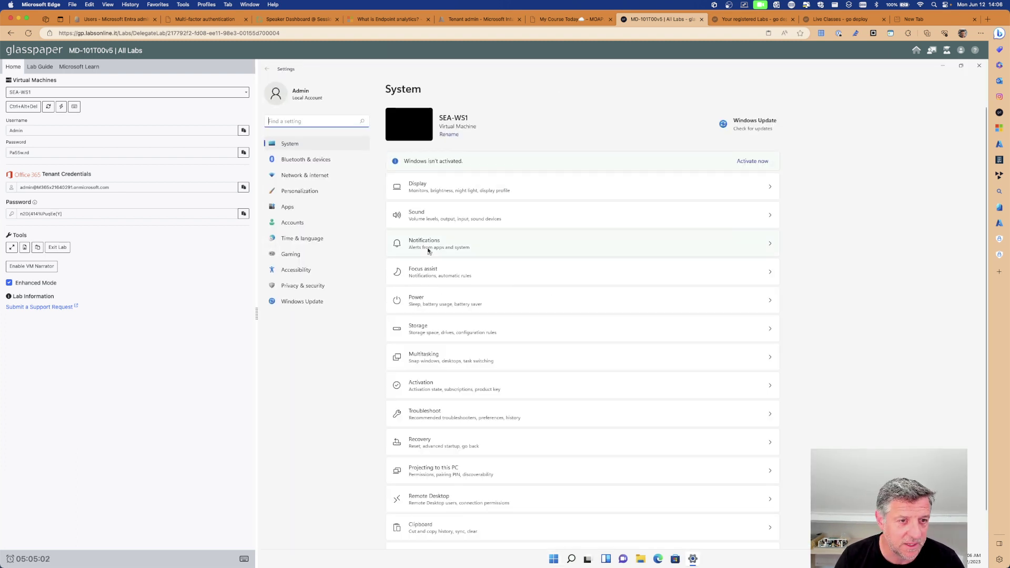
pyautogui.click(287, 223)
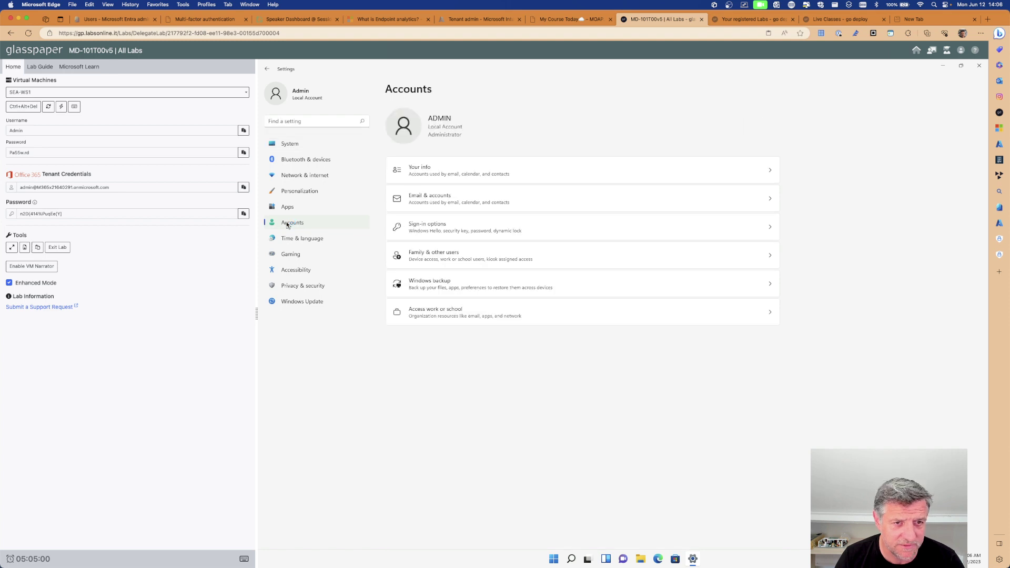
pyautogui.click(459, 316)
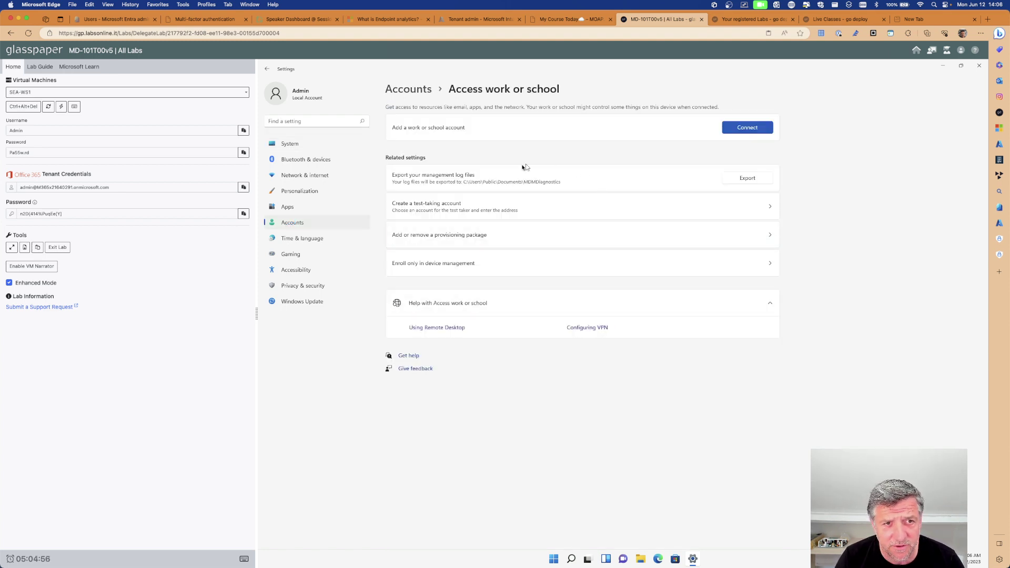
pyautogui.click(629, 254)
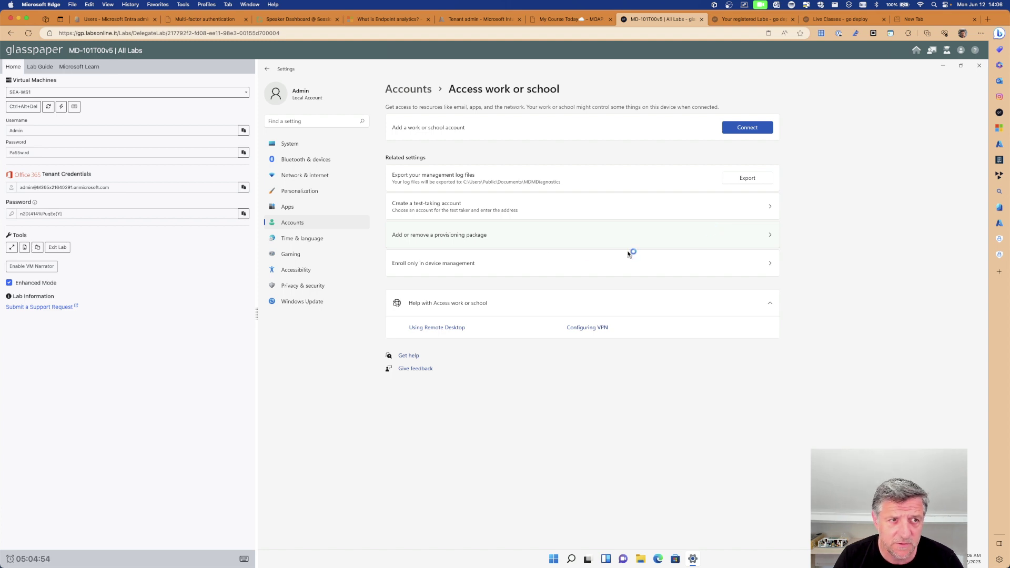
pyautogui.moveTo(256, 314); pyautogui.dragTo(138, 311)
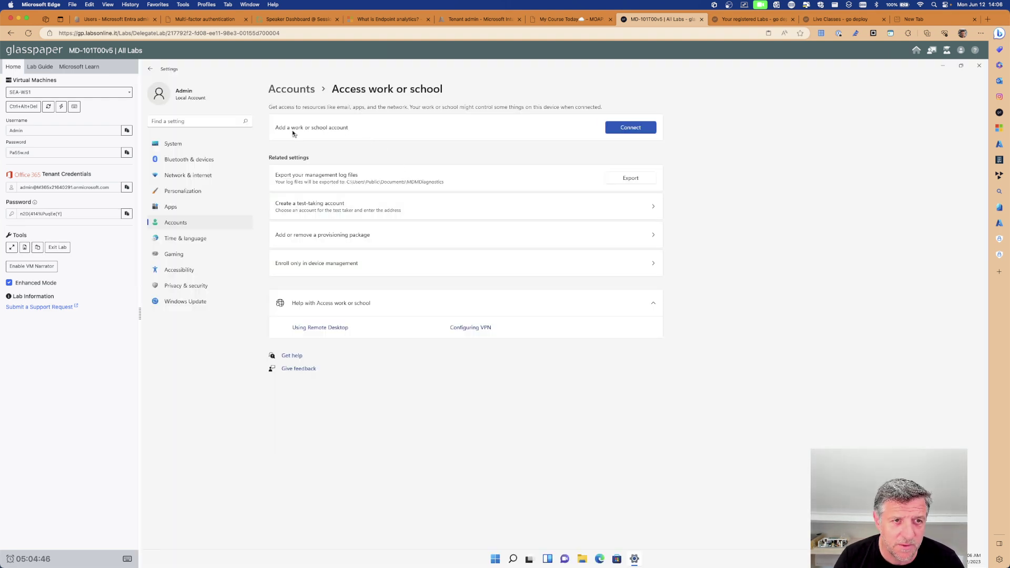
# Start connecting a work or school account and choose to join this device to Azure Active Directory.
pyautogui.click(631, 128)
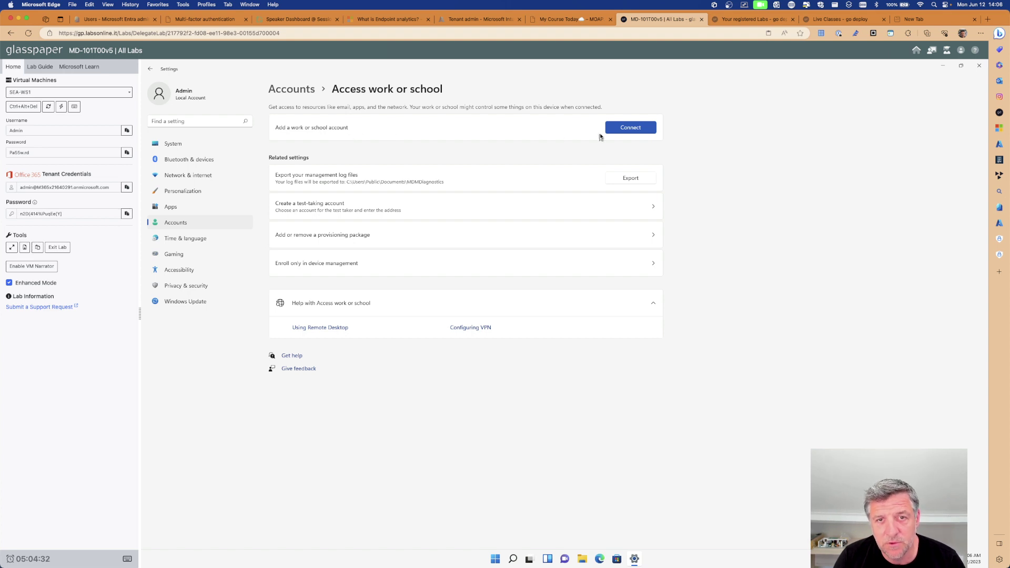
pyautogui.click(630, 131)
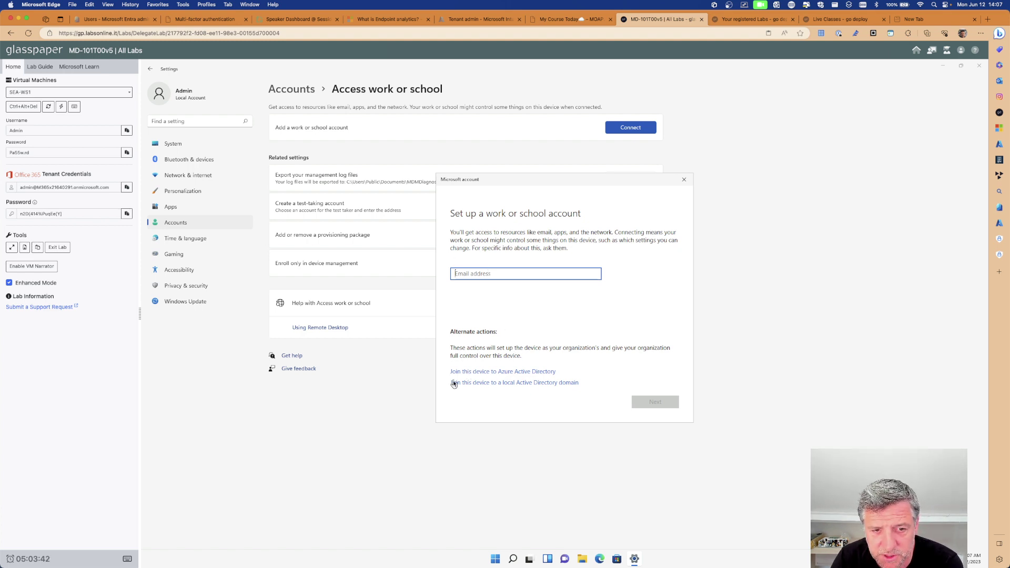
pyautogui.click(503, 373)
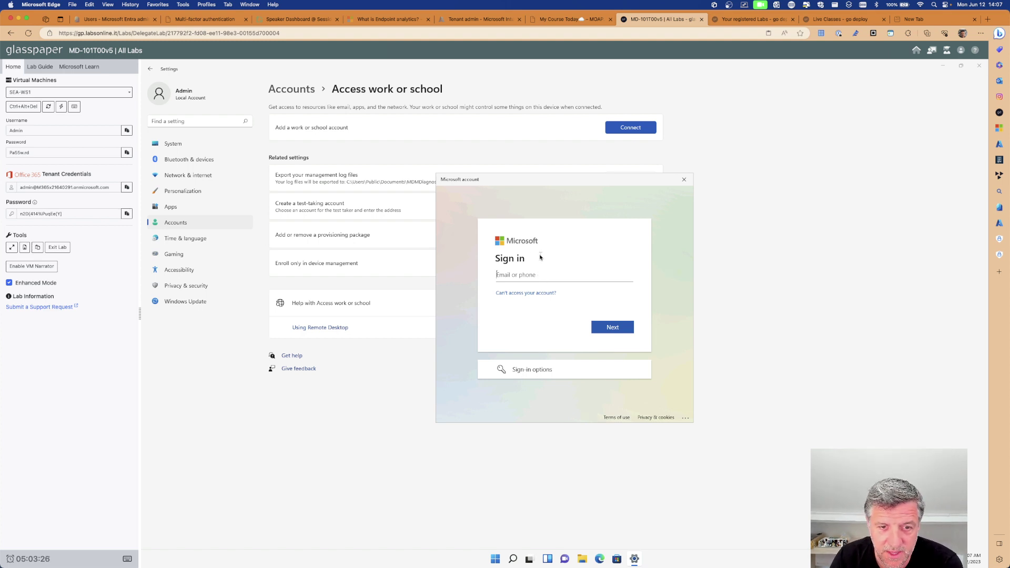
# Sign in with the tenant admin's e-mail and password, and confirm joining the device to the organization.
pyautogui.click(126, 187)
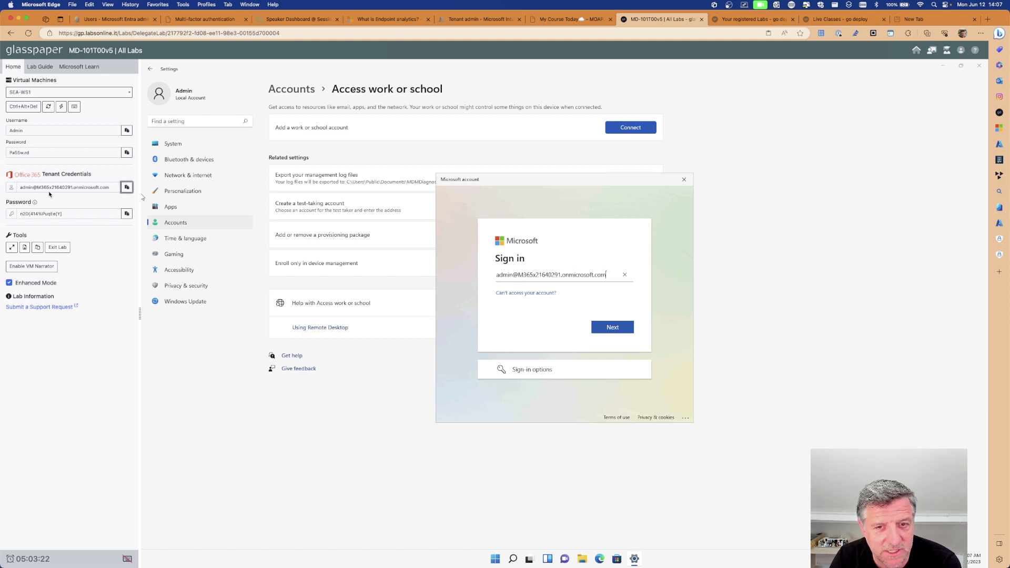
pyautogui.click(615, 328)
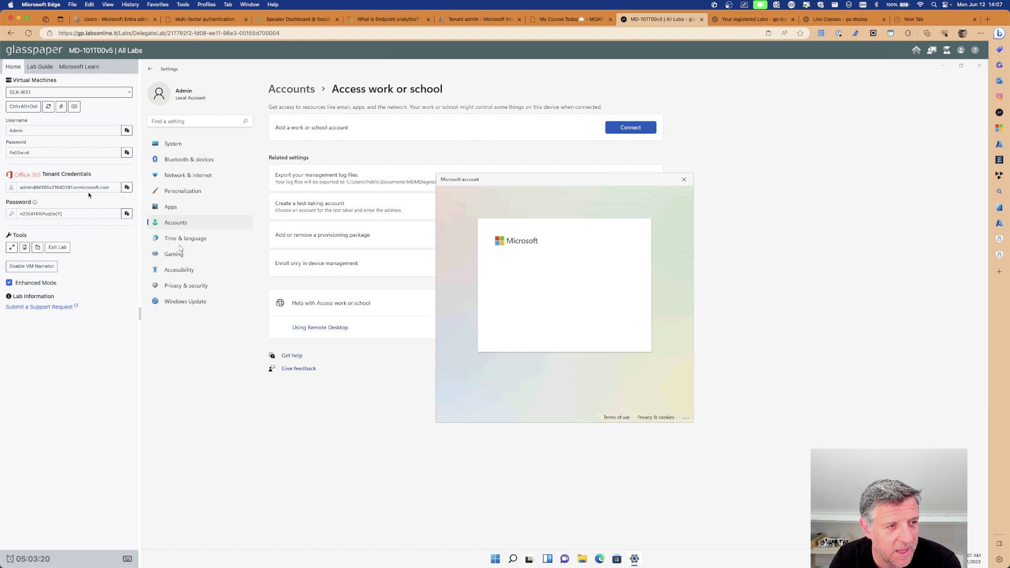
pyautogui.click(126, 213)
pyautogui.click(608, 341)
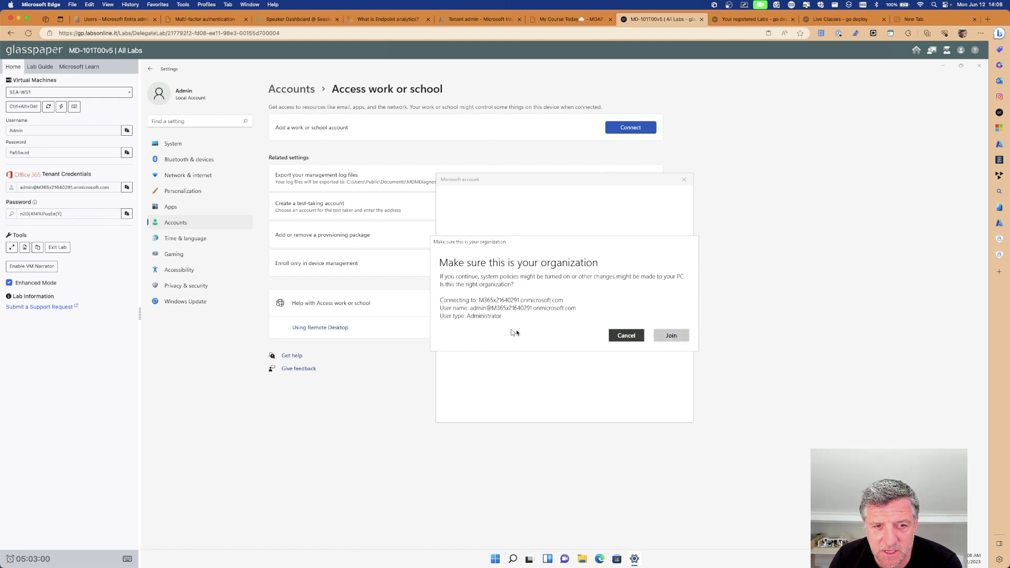
pyautogui.click(671, 335)
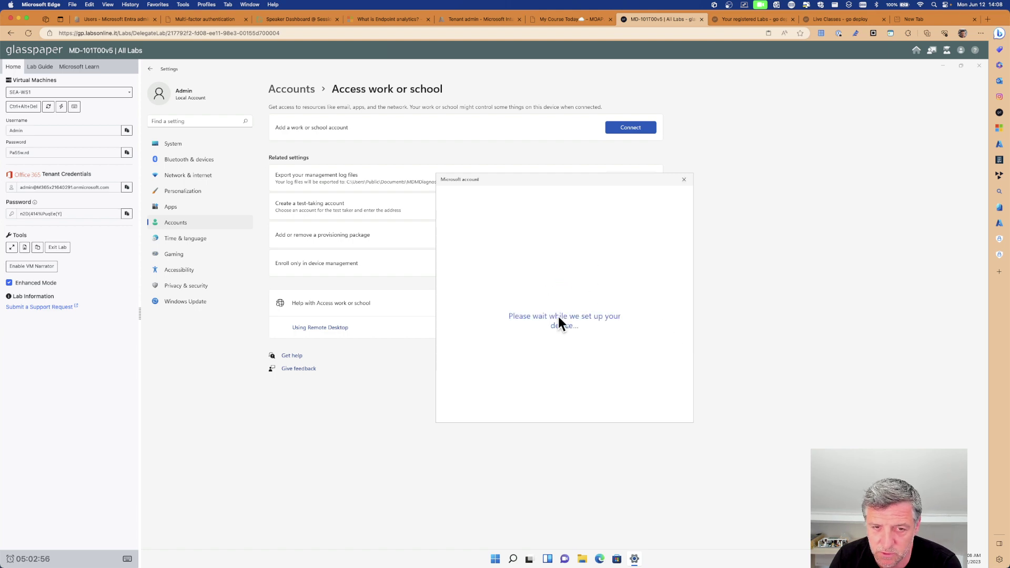
# Switch to the Windows Enrollment whiteboard and add the note "-> aad join first" under the access work or school line.
pyautogui.hotkey('ctrl', 'Right')
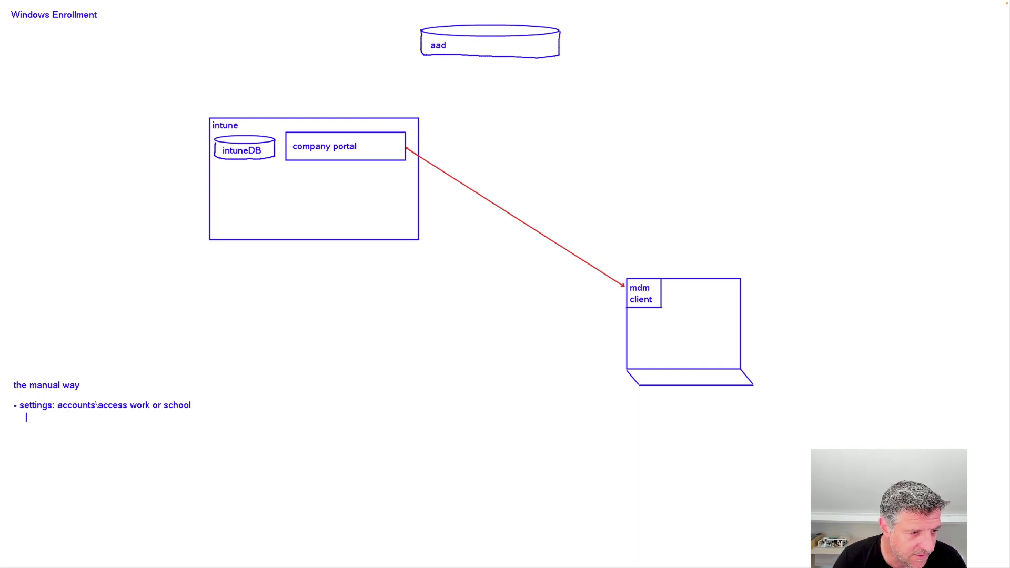
pyautogui.write('->')
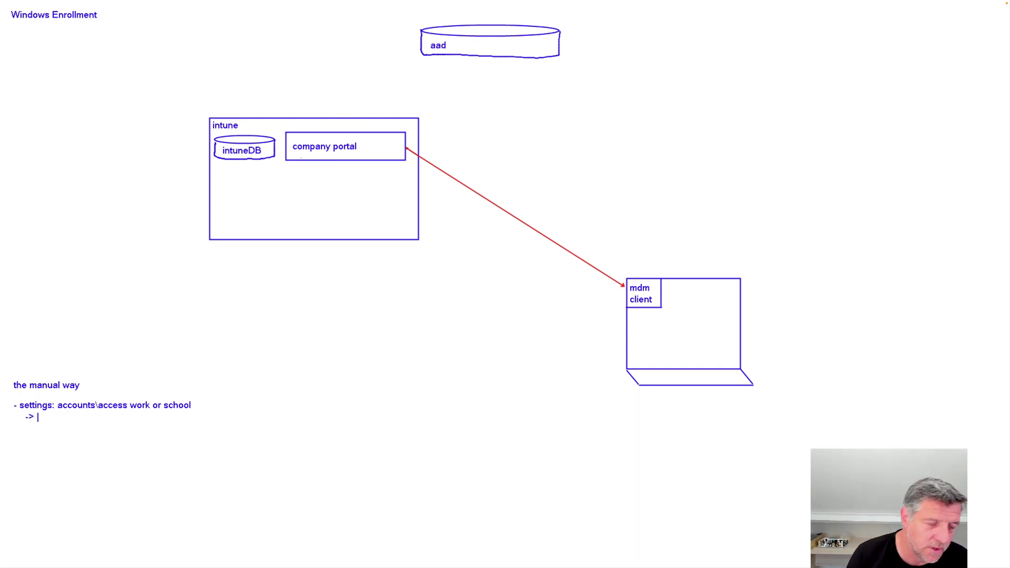
pyautogui.write(' aad join')
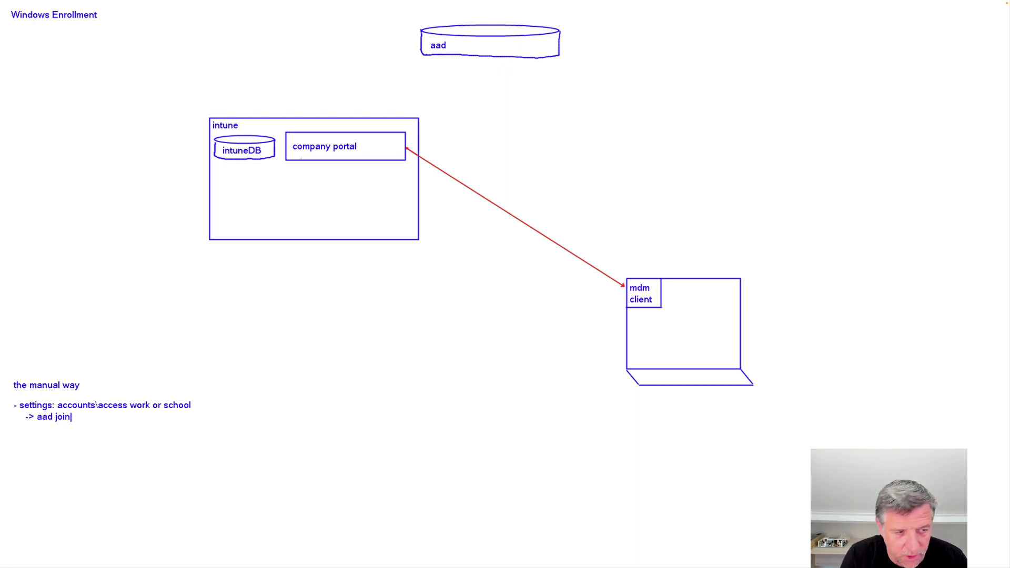
# Return to the lab machine, close the finished Azure AD join dialog and check the options of the connected account.
pyautogui.hotkey('ctrl', 'Left')
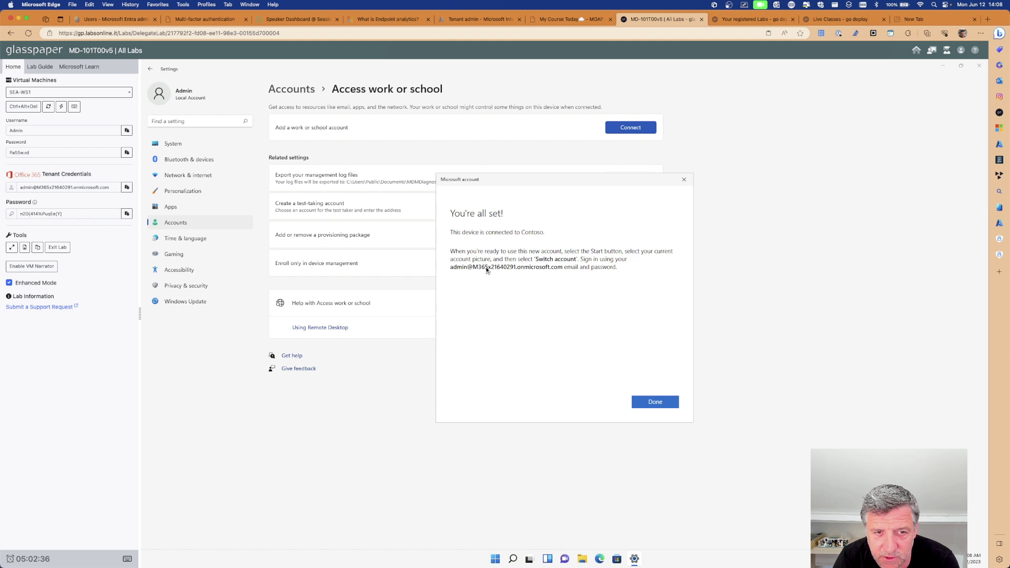
pyautogui.click(647, 401)
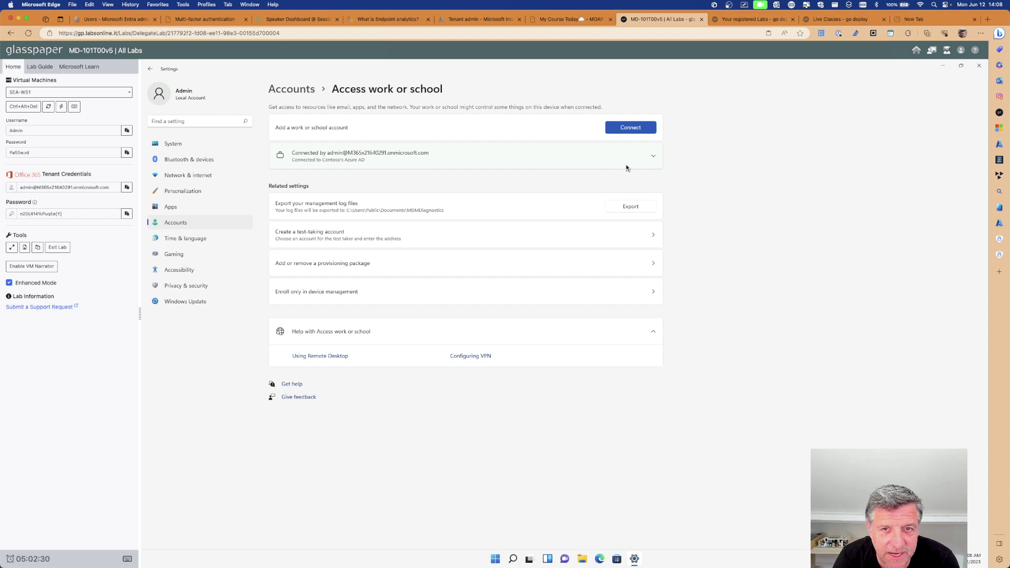
pyautogui.click(653, 158)
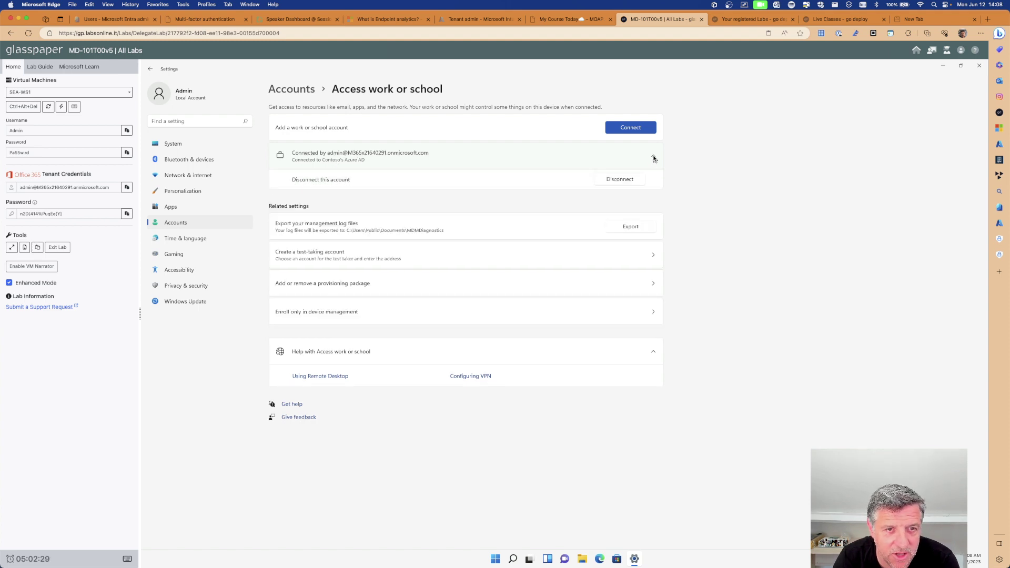
pyautogui.click(400, 158)
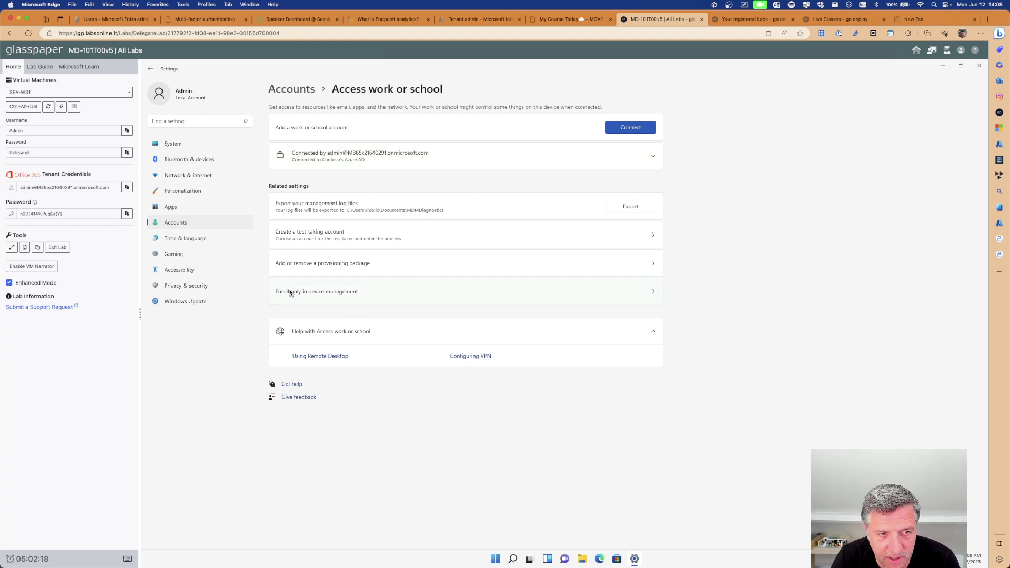
# Start connecting another work or school account and submit the tenant admin's e-mail address.
pyautogui.click(634, 130)
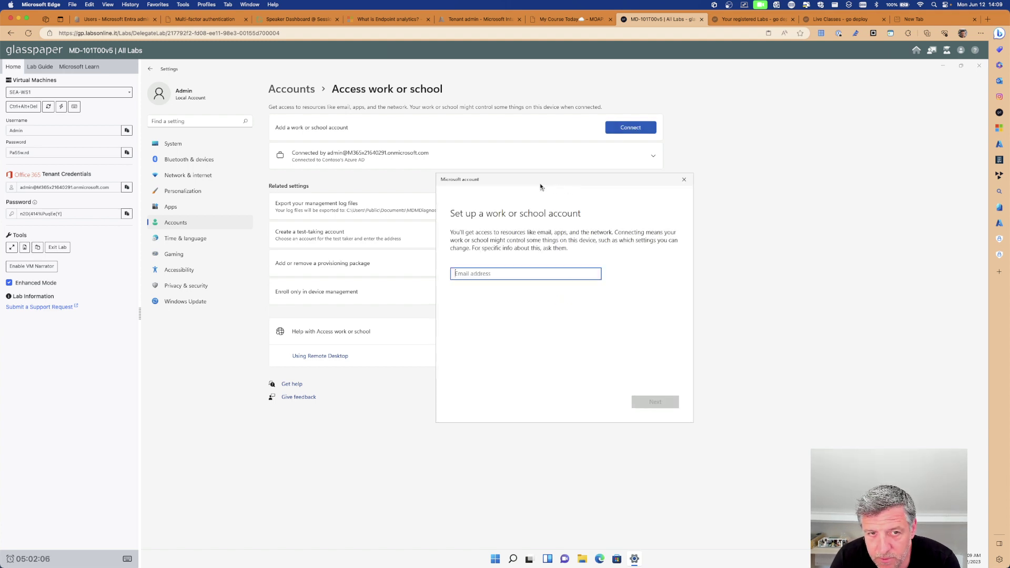
pyautogui.moveTo(537, 182); pyautogui.dragTo(480, 205)
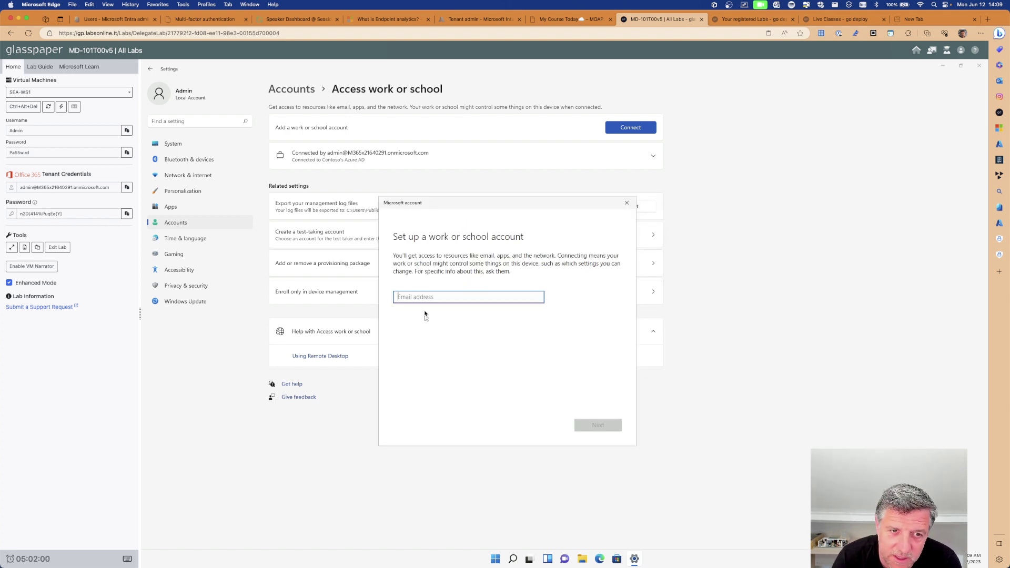
pyautogui.click(127, 188)
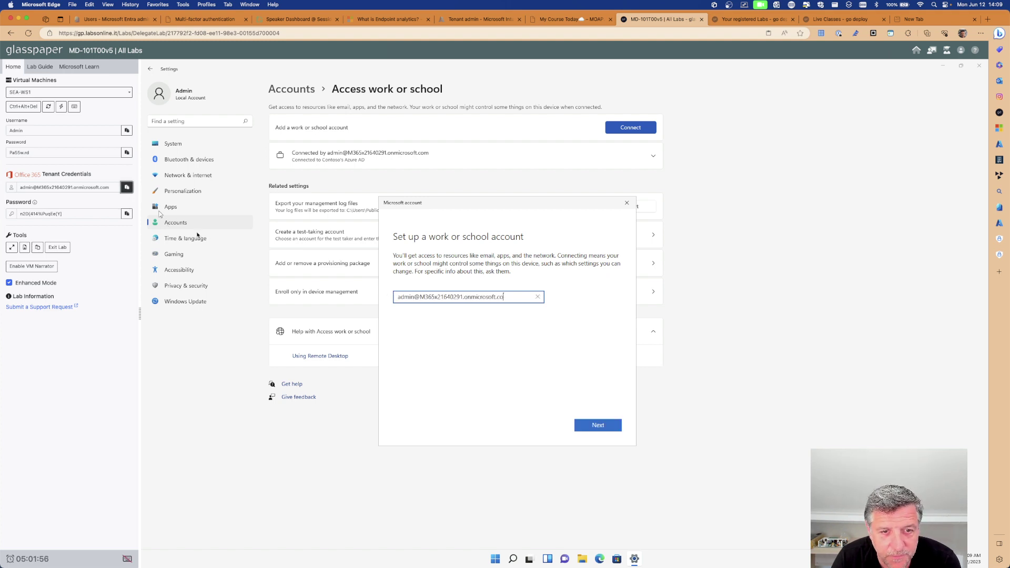
pyautogui.click(572, 421)
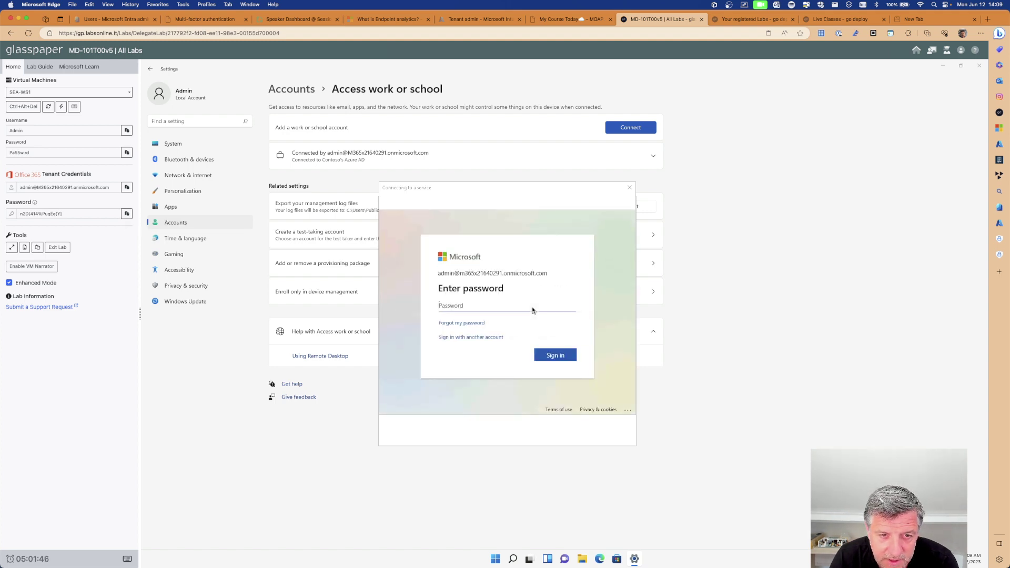
# Enter the tenant admin's password, choose to stay signed in and finish the device setup.
pyautogui.click(127, 214)
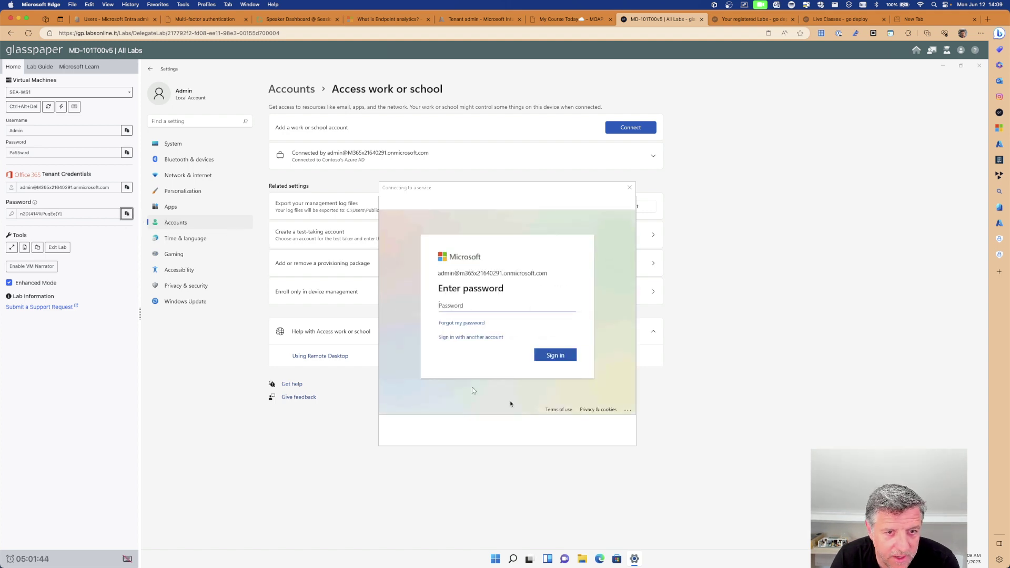
pyautogui.click(555, 356)
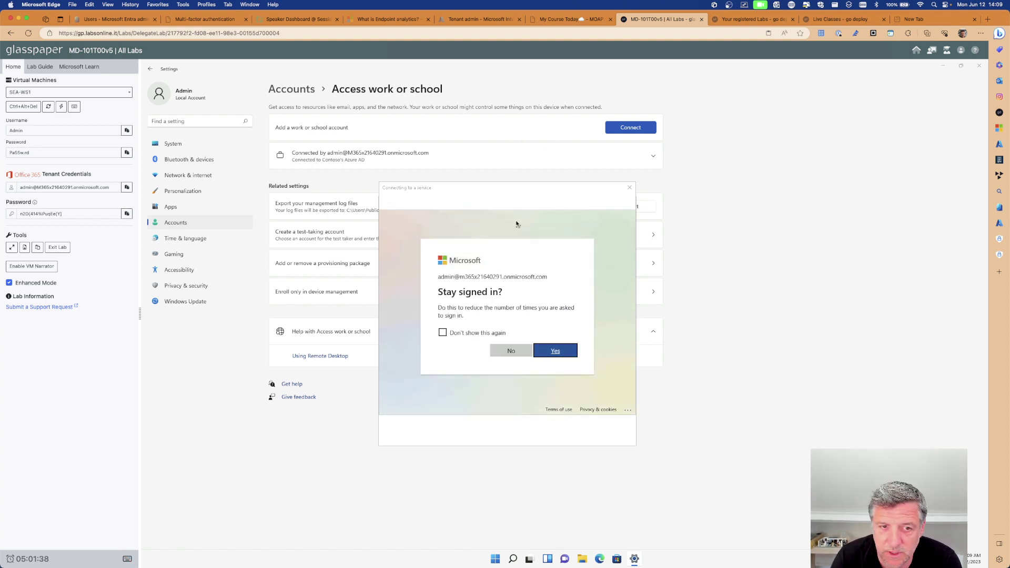
pyautogui.click(556, 351)
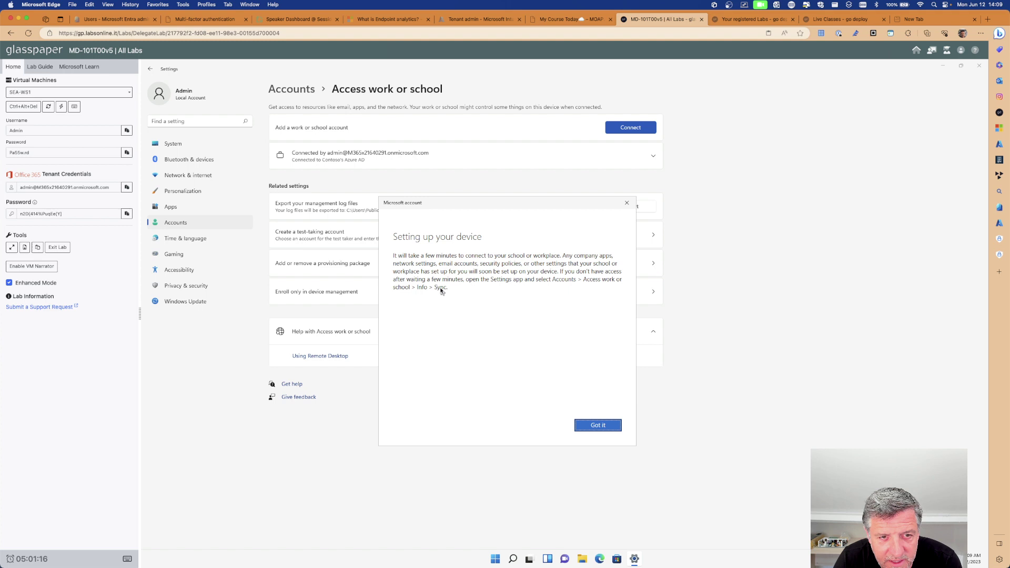
pyautogui.click(590, 431)
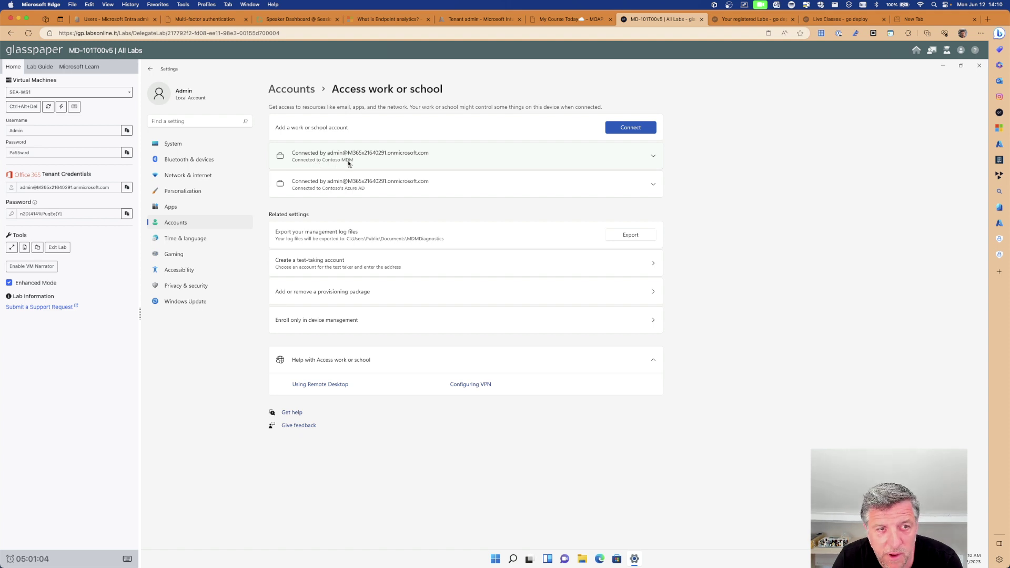
# Open the management info of the Contoso MDM connection and sync the device.
pyautogui.click(653, 157)
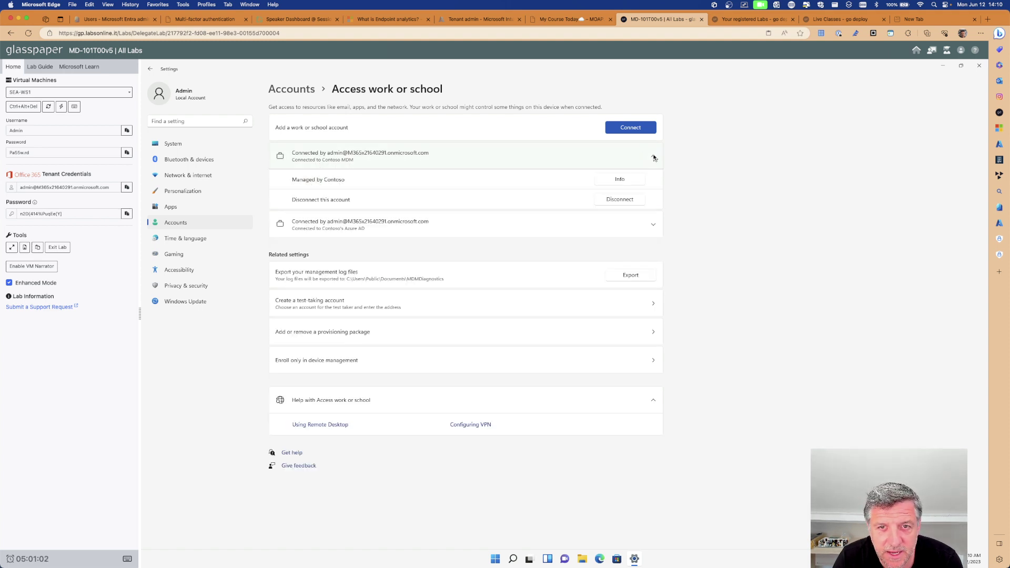
pyautogui.click(621, 180)
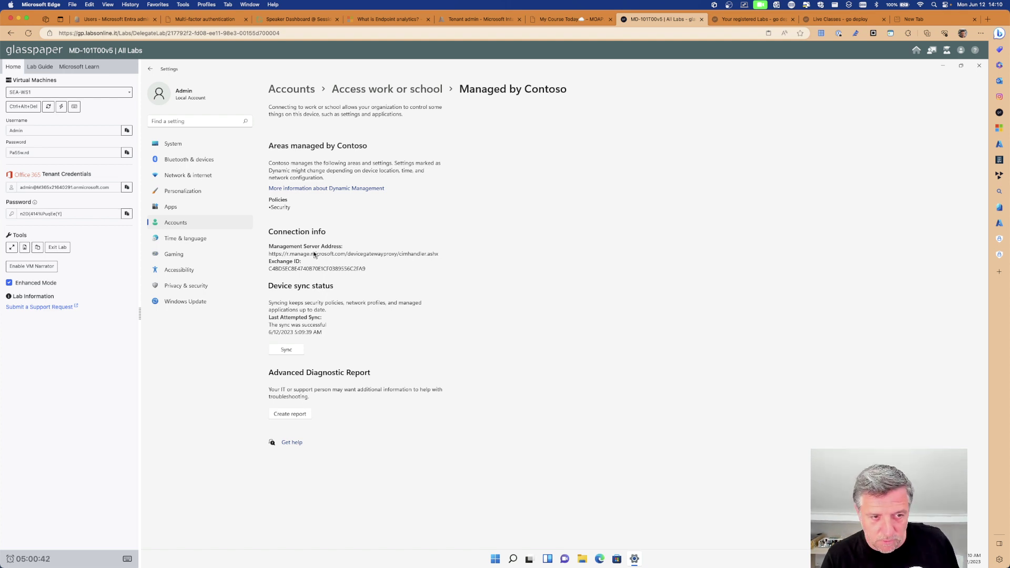
pyautogui.click(287, 350)
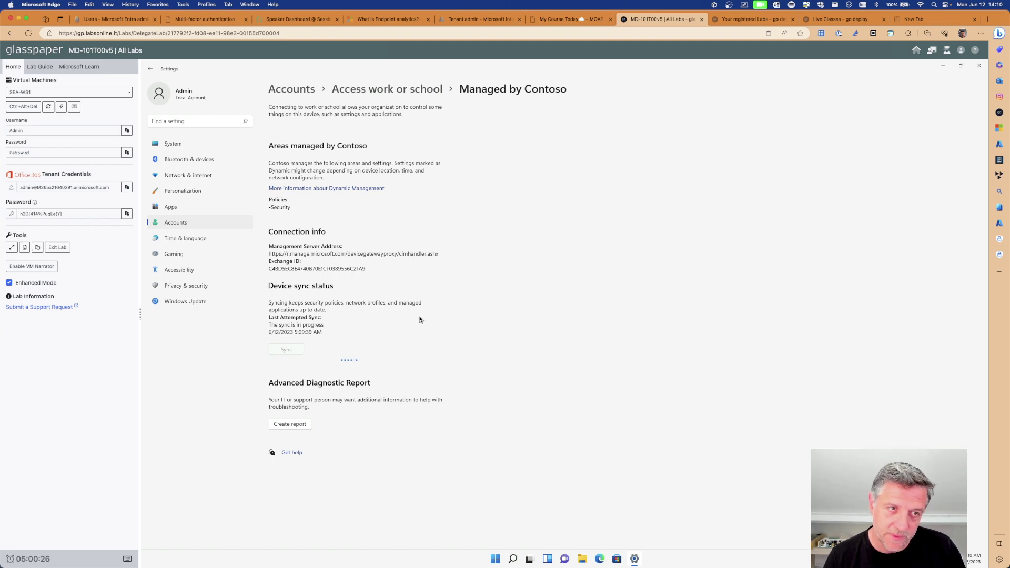
# Switch to the whiteboard and complete the second sub-point under the manual way as "mdm enrollment second".
pyautogui.hotkey('ctrl', 'Right')
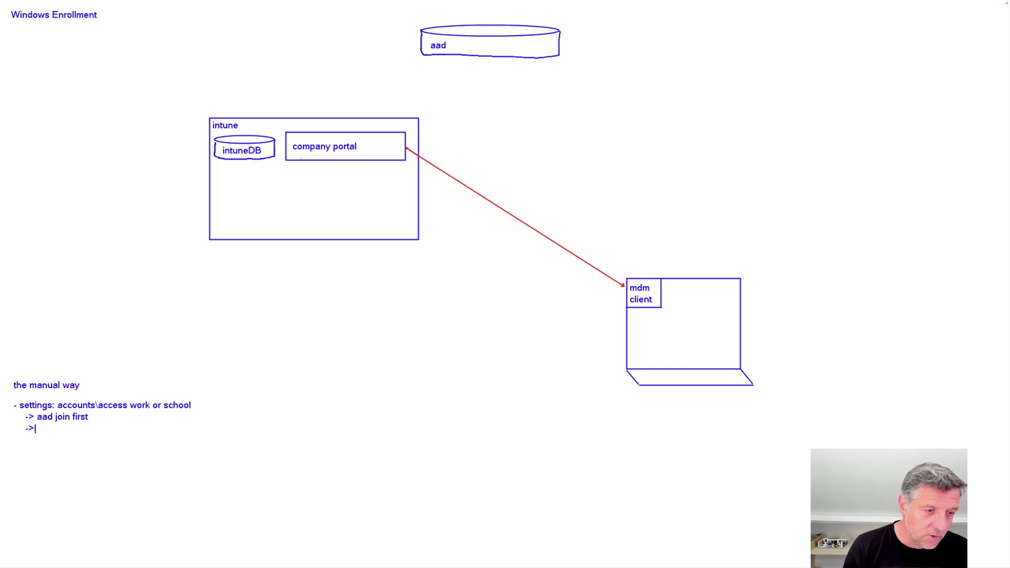
pyautogui.write('mdm ')
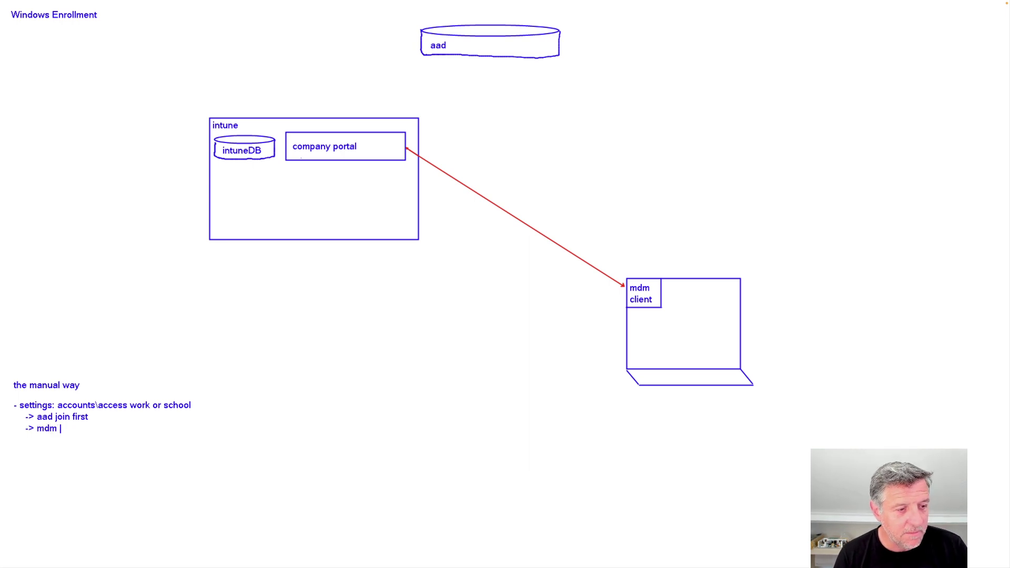
pyautogui.write('enrollment sec')
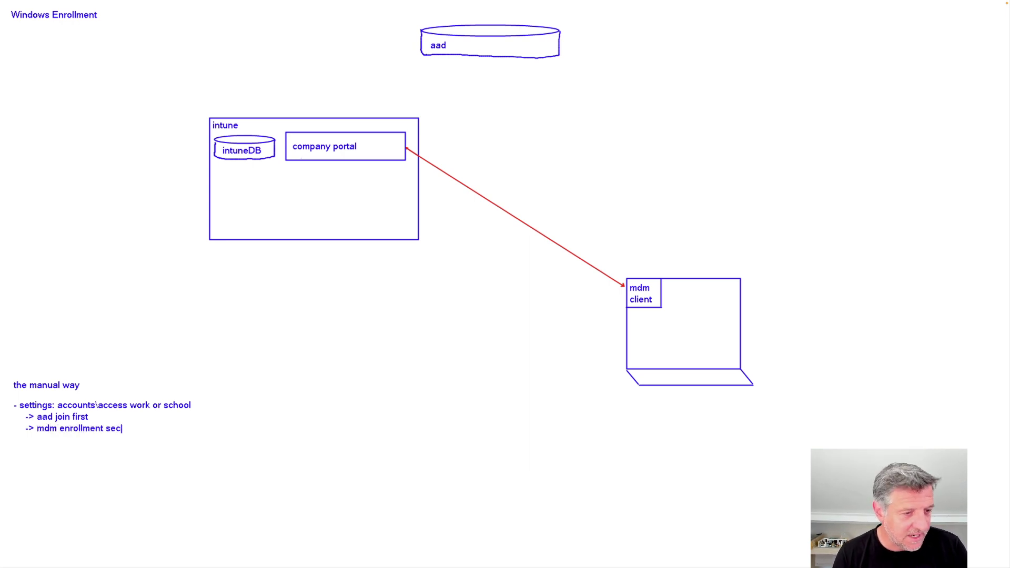
pyautogui.write('ond')
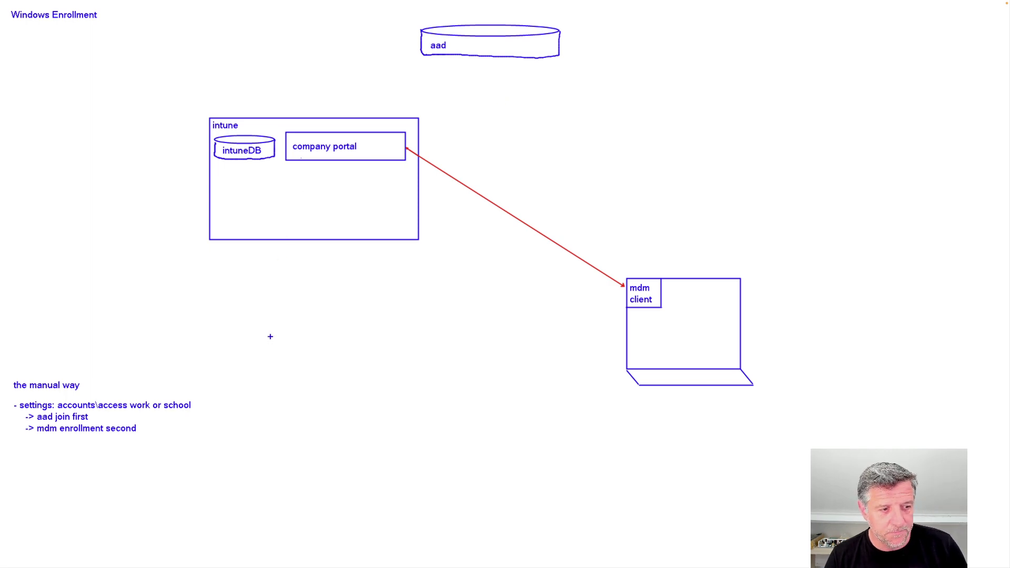
# Return to the lab, switch to the SEA-WS2 virtual machine and sign in by entering the local Admin account's password.
pyautogui.hotkey('ctrl', 'Left')
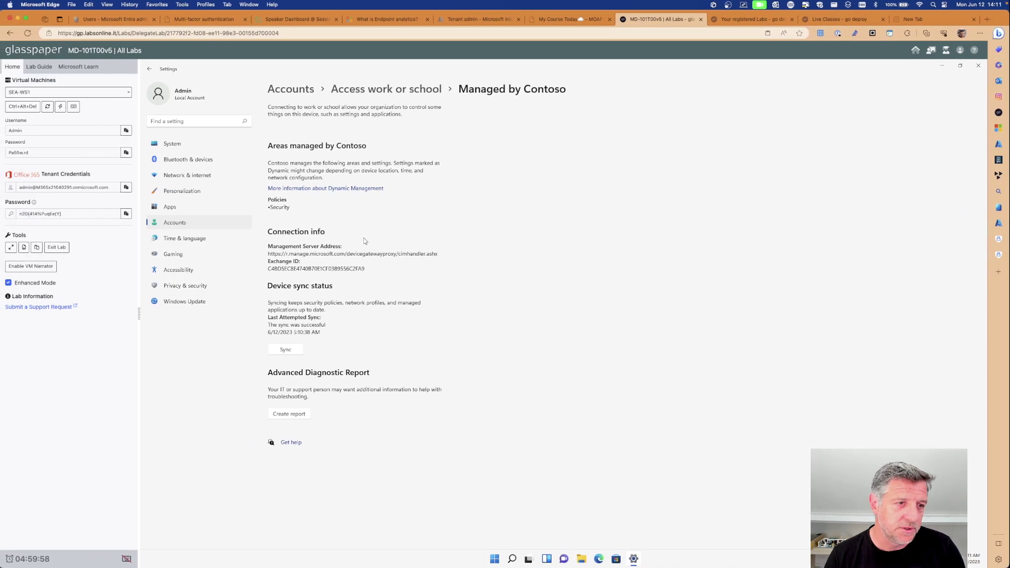
pyautogui.click(38, 93)
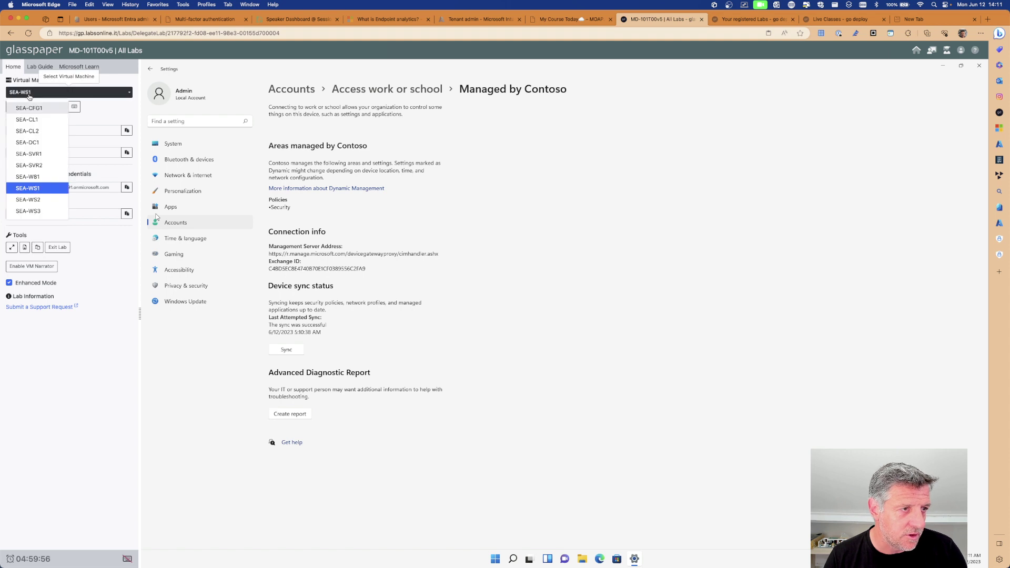
pyautogui.click(35, 200)
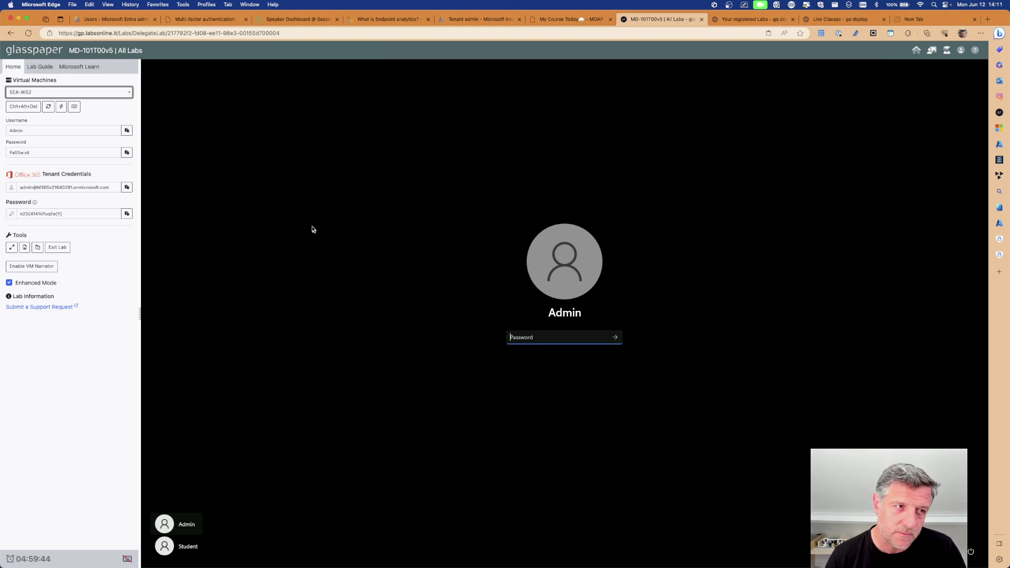
pyautogui.click(127, 152)
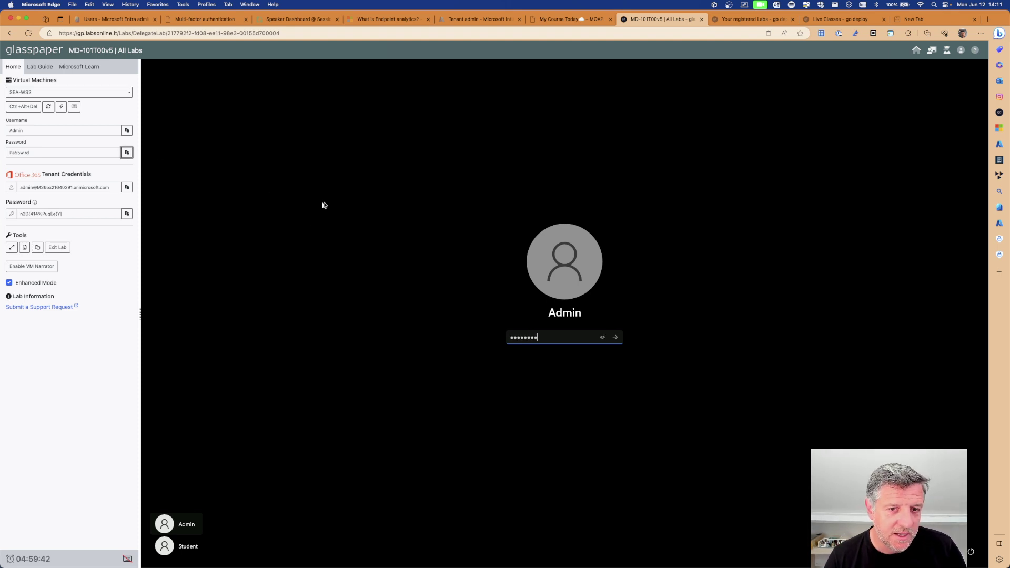
pyautogui.press('Return')
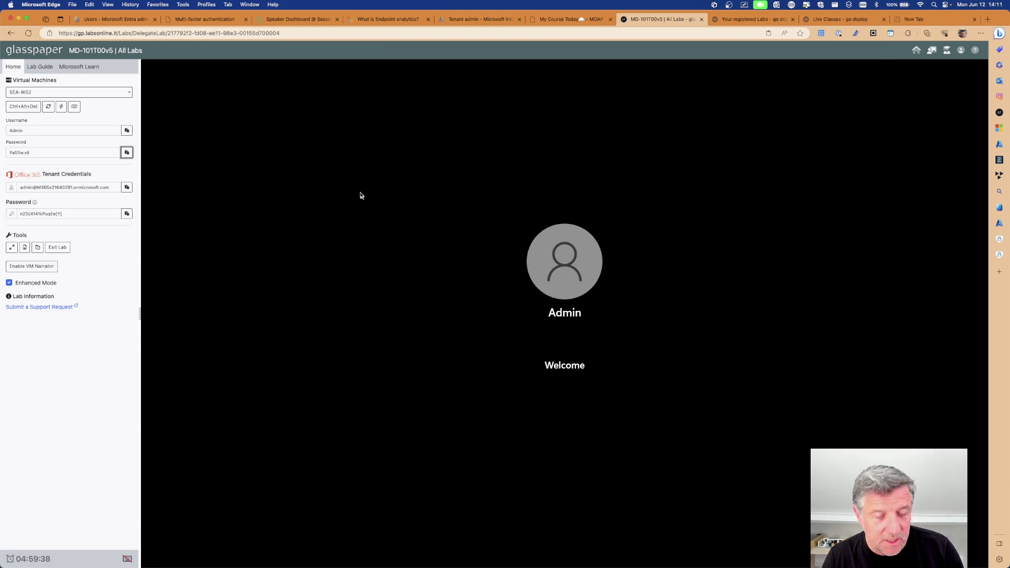
# Switch to the Safari window with the admin centers and open the list of all devices in Microsoft Entra.
pyautogui.hotkey('ctrl', 'Up')
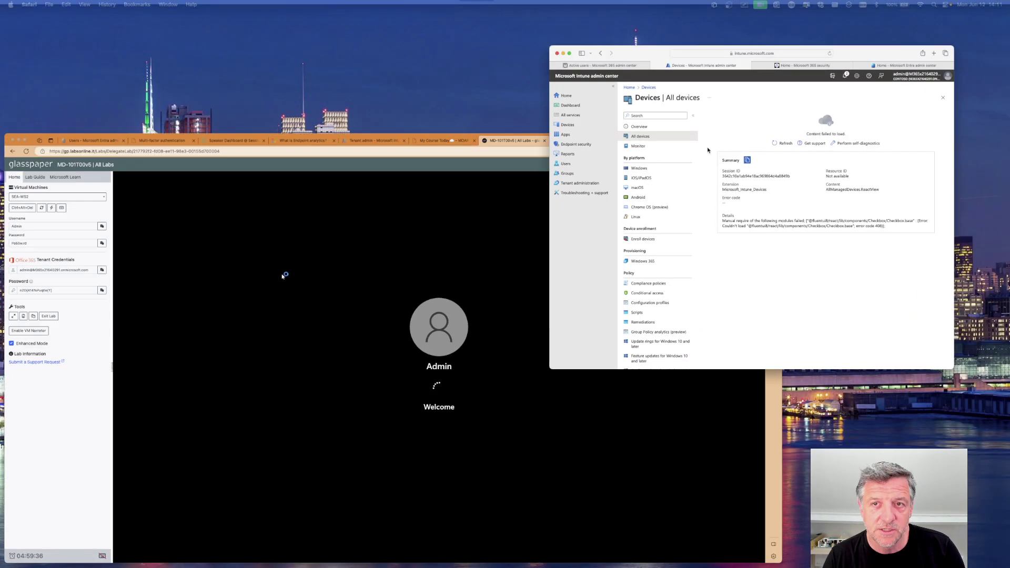
pyautogui.click(707, 150)
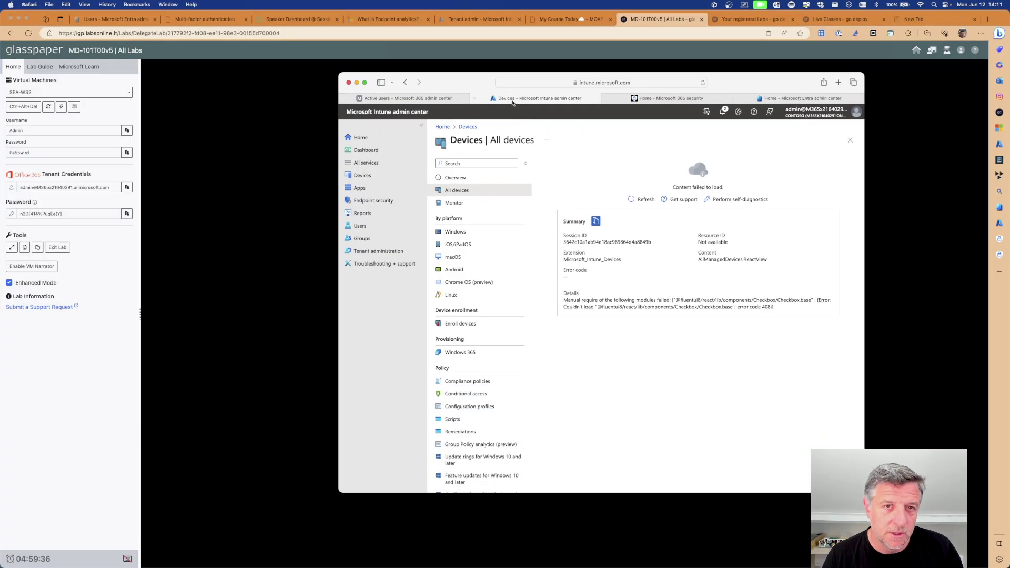
pyautogui.moveTo(472, 88); pyautogui.dragTo(370, 93)
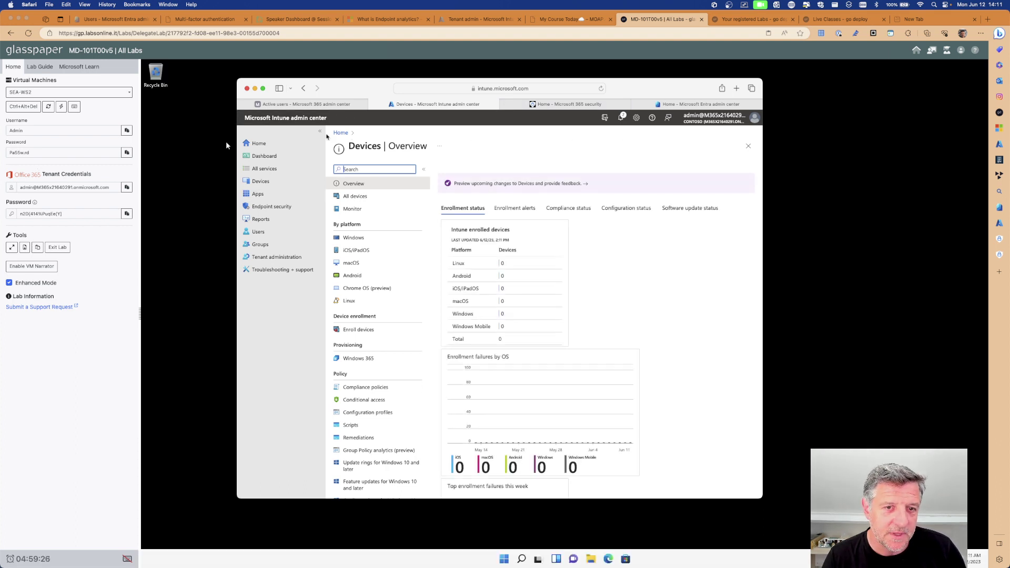
pyautogui.click(298, 107)
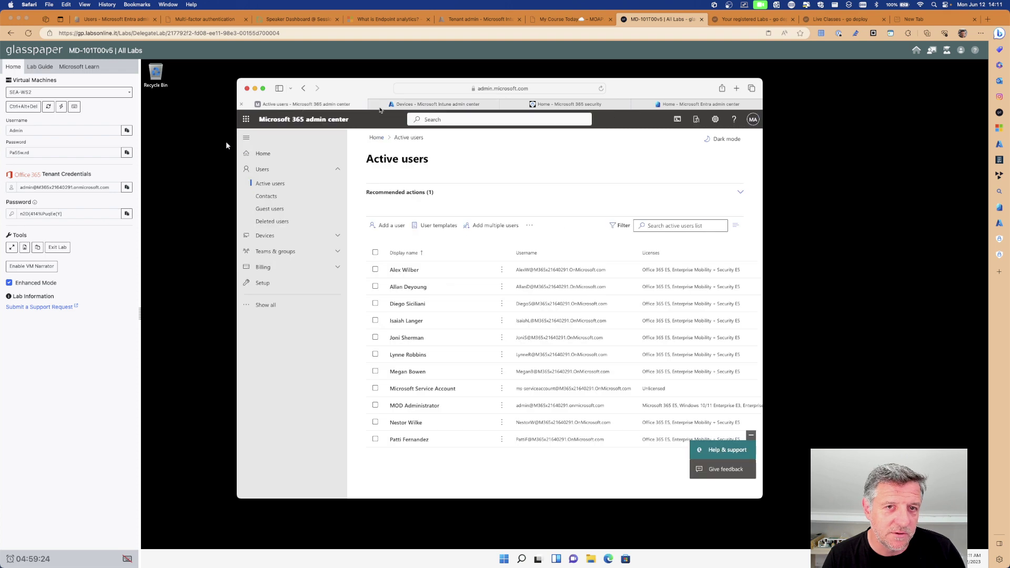
pyautogui.click(664, 107)
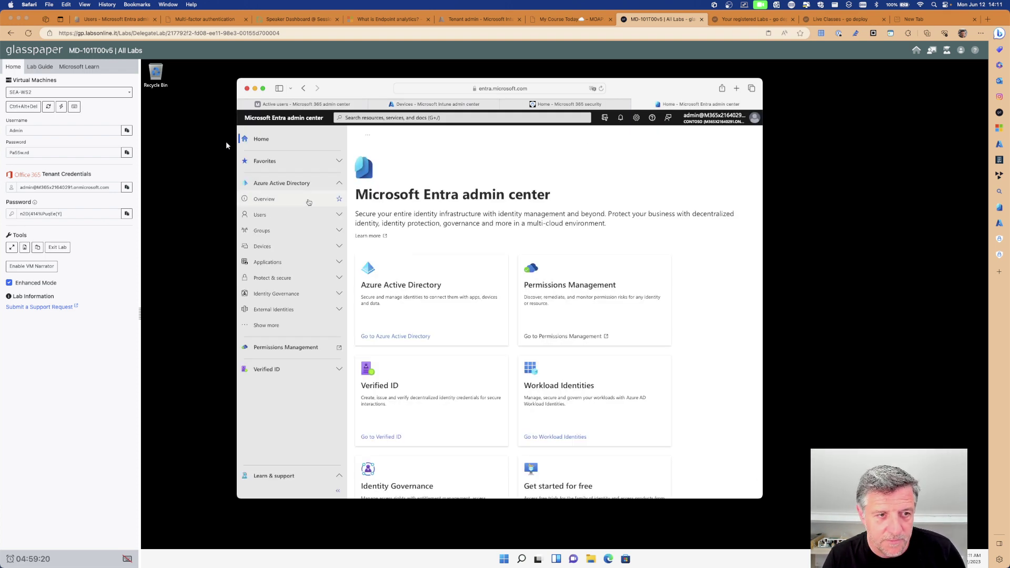
pyautogui.click(262, 246)
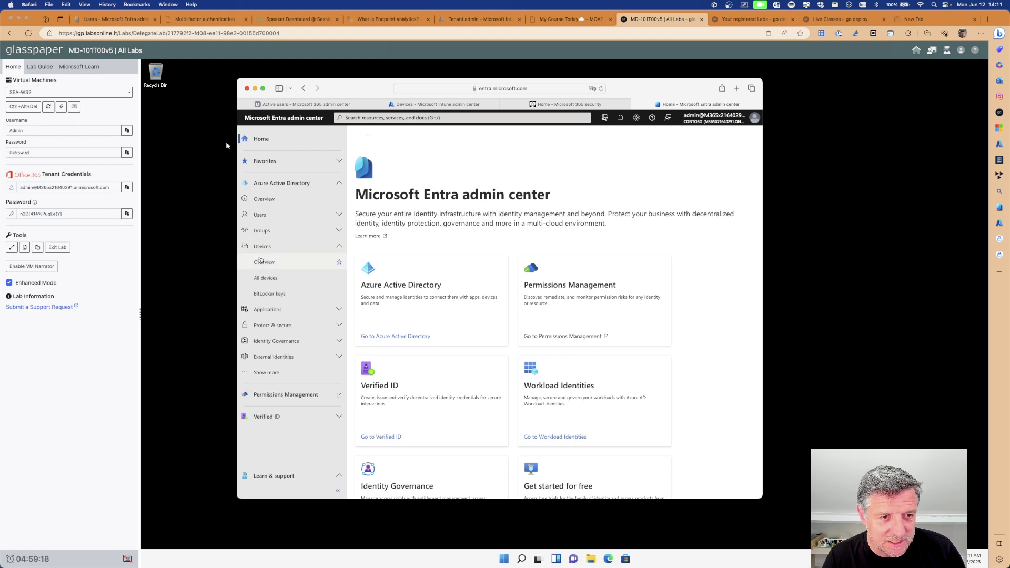
pyautogui.click(264, 279)
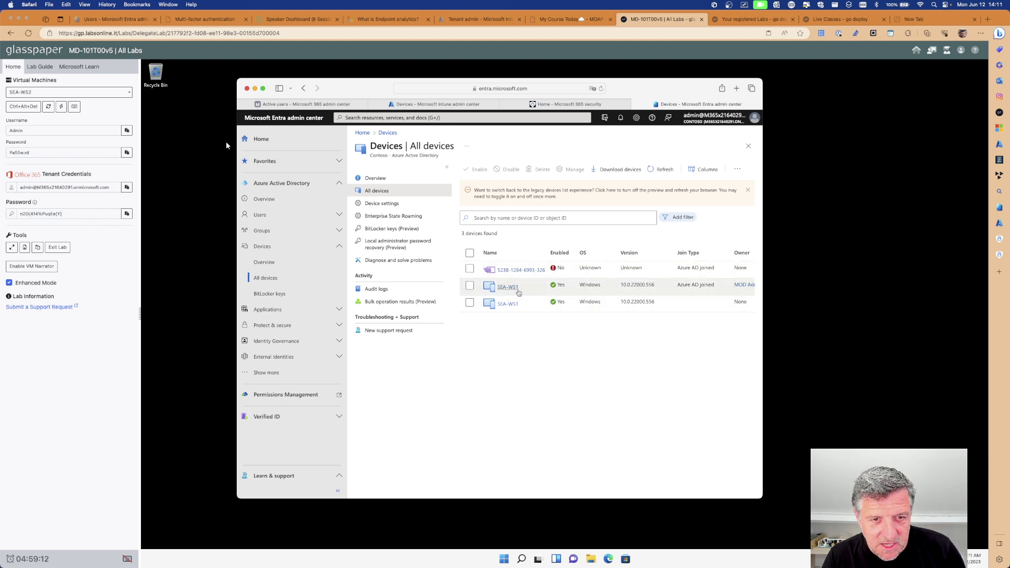
# Examine the join type, owner, MDM and registration columns of the two SEA-WS1 device entries.
pyautogui.scroll(3, 500, 292)
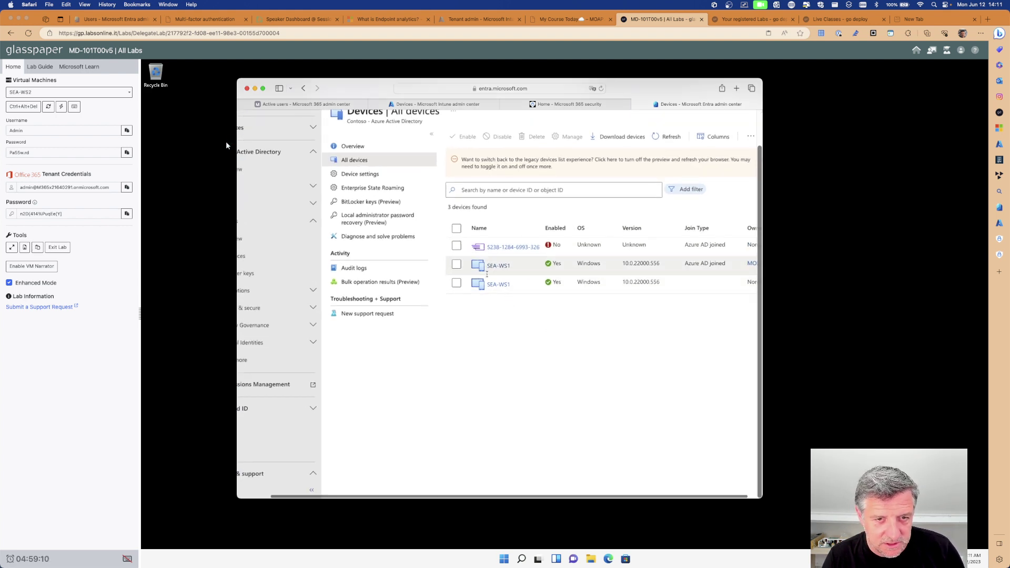
pyautogui.hscroll(3, 520, 270)
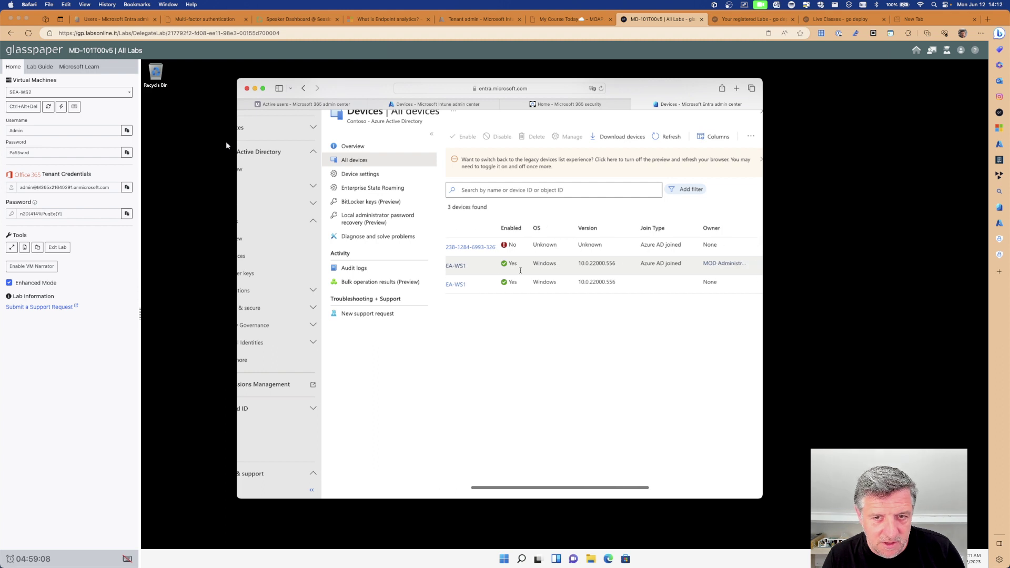
pyautogui.scroll(-3, 520, 270)
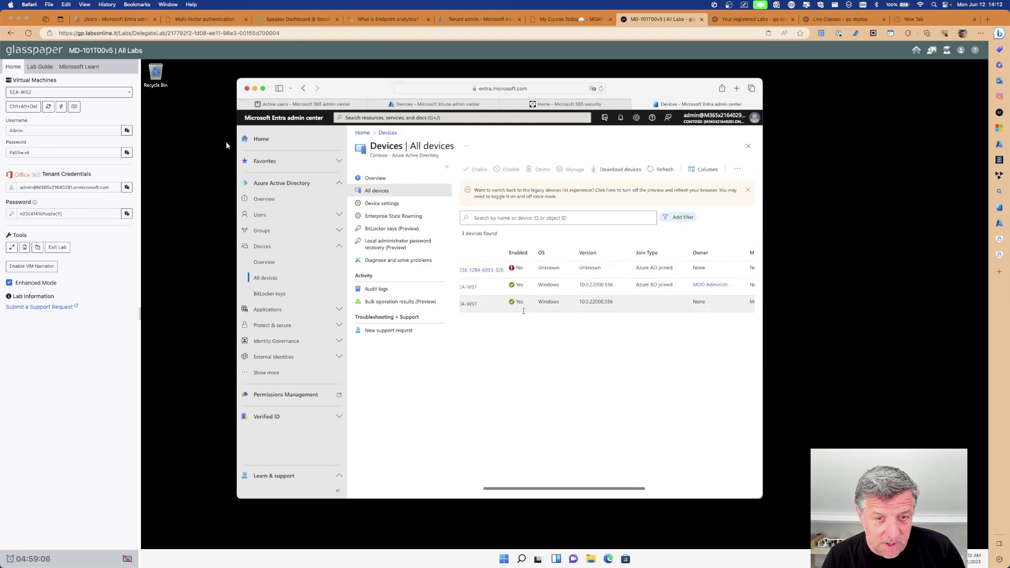
pyautogui.hscroll(1, 775, 310)
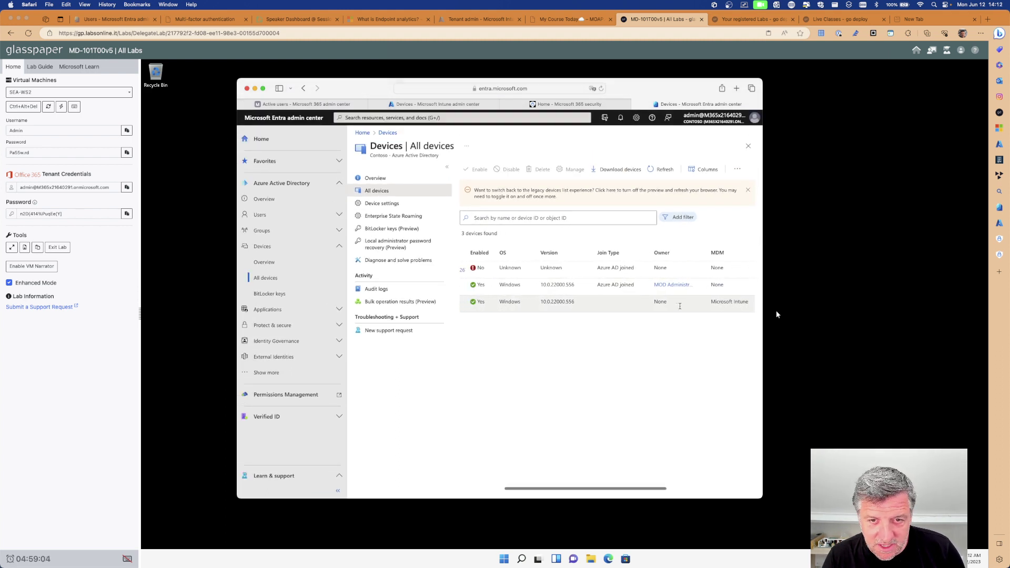
pyautogui.hscroll(2, 777, 314)
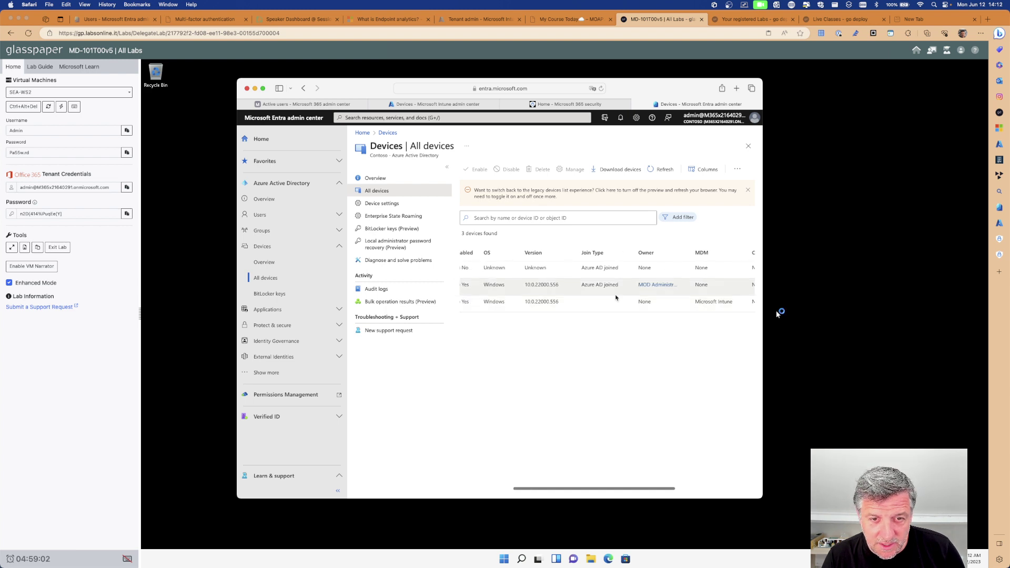
pyautogui.hscroll(-6, 777, 314)
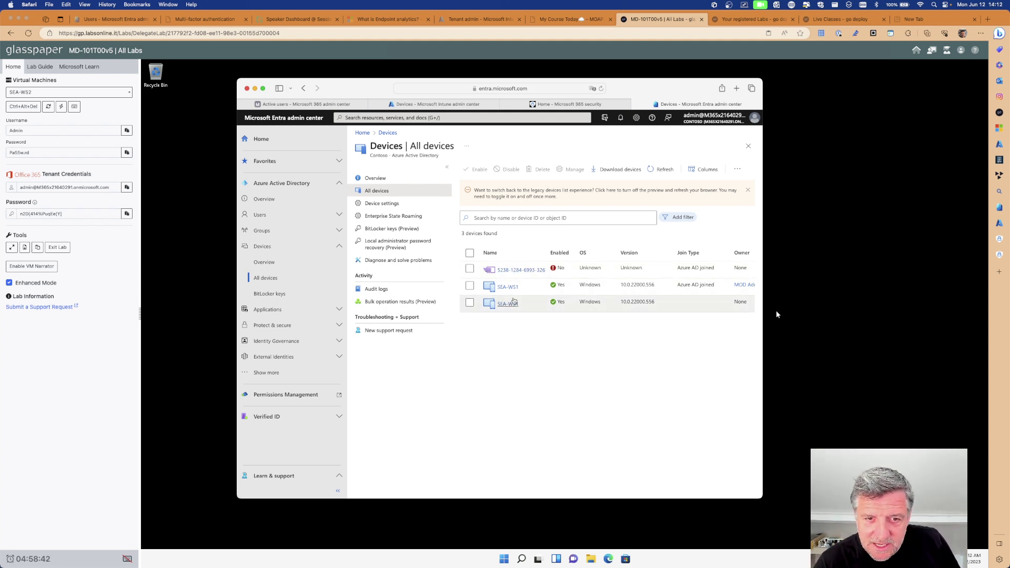
pyautogui.hscroll(1, 567, 295)
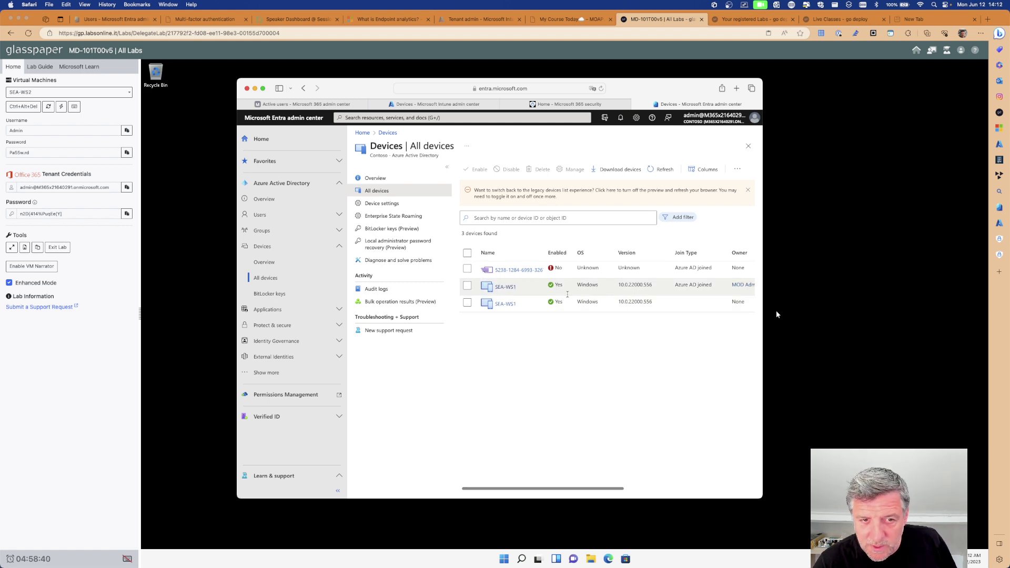
pyautogui.hscroll(2, 557, 291)
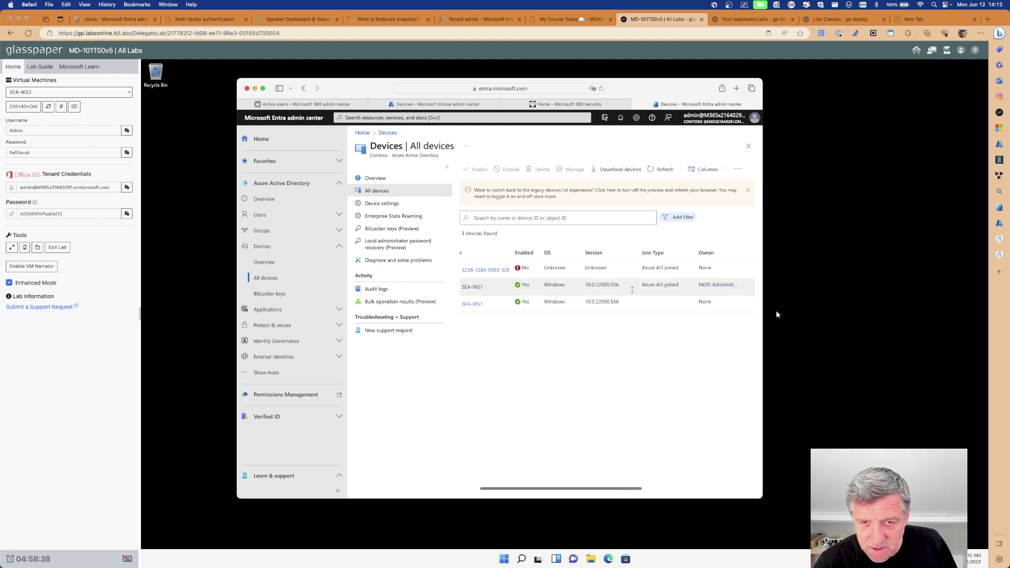
pyautogui.hscroll(1, 657, 288)
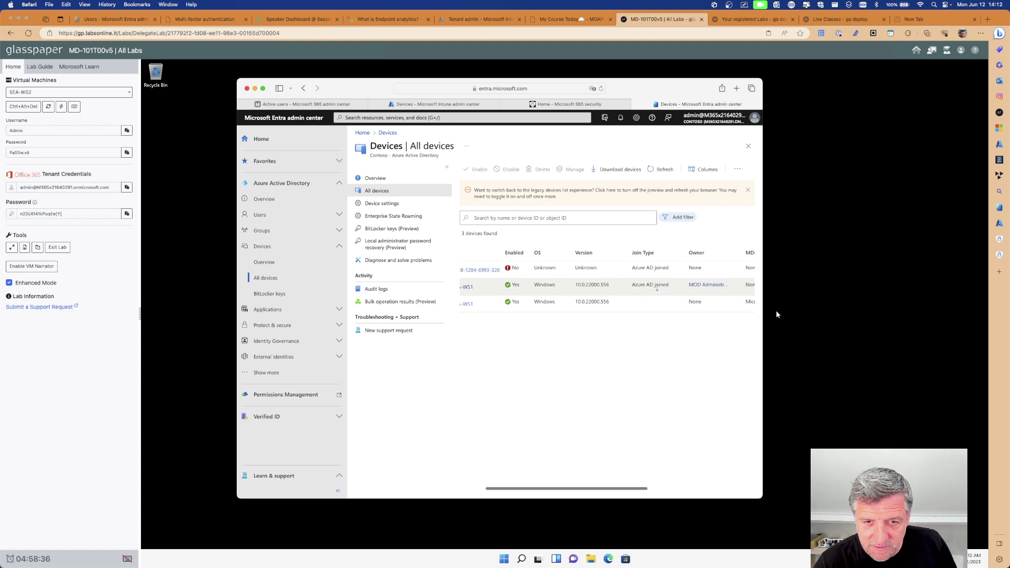
pyautogui.hscroll(8, 648, 287)
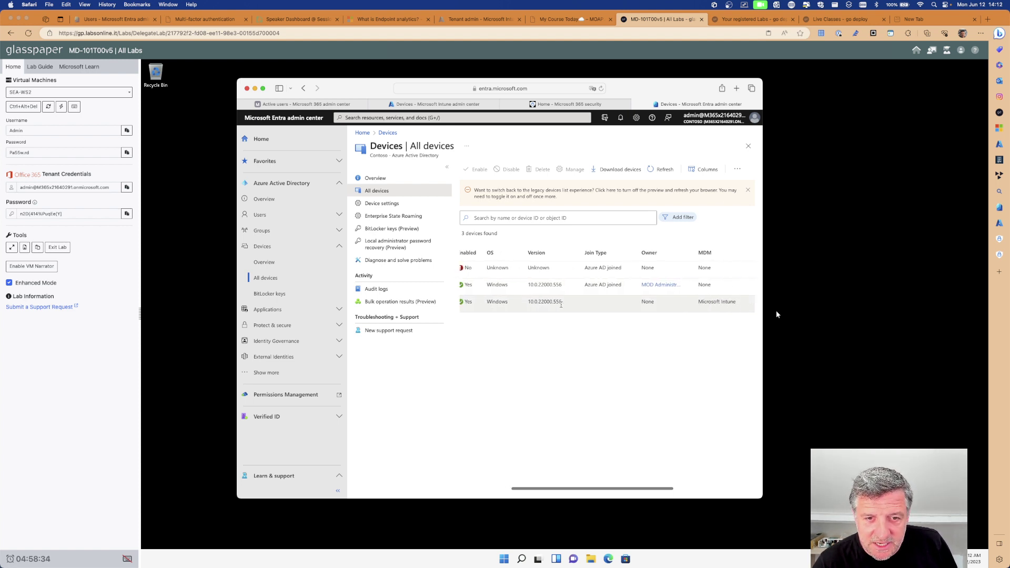
pyautogui.hscroll(2, 605, 305)
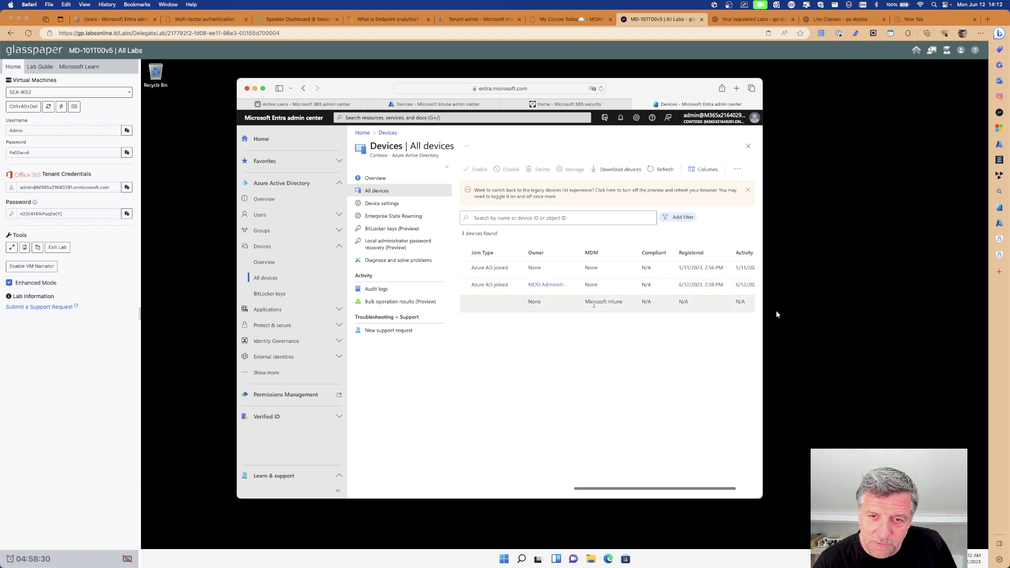
pyautogui.hscroll(-10, 593, 304)
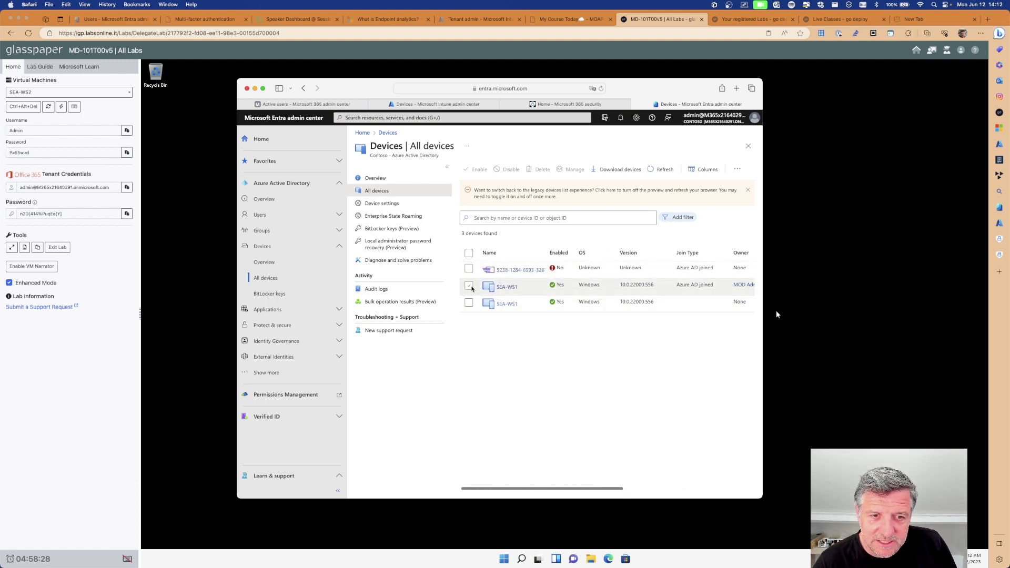
# Compare the two SEA-WS1 entries by temporarily selecting both and widening the browser window to fit all device columns.
pyautogui.click(468, 286)
pyautogui.click(468, 302)
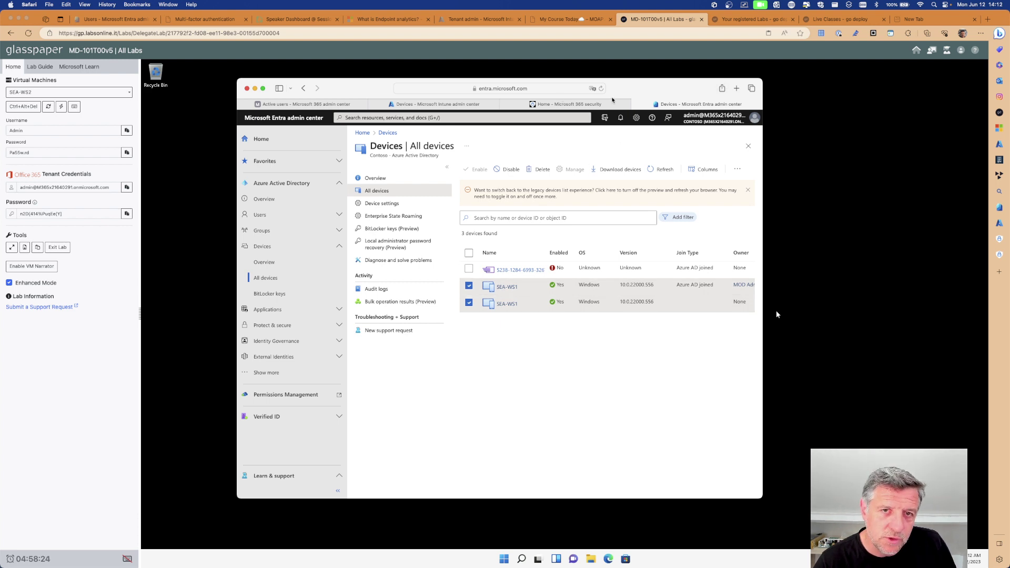
pyautogui.moveTo(612, 100); pyautogui.dragTo(543, 89)
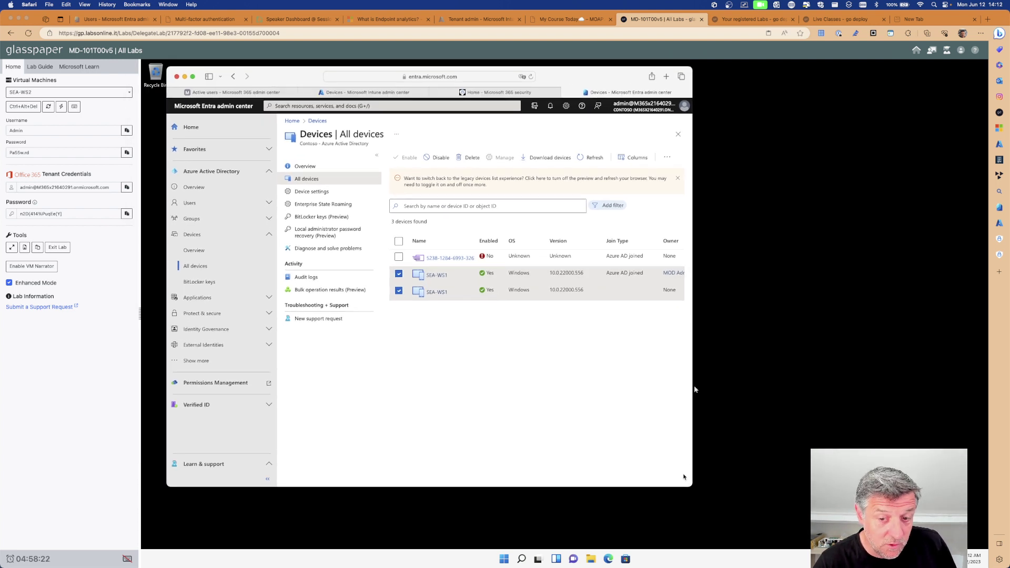
pyautogui.moveTo(693, 389); pyautogui.dragTo(964, 400)
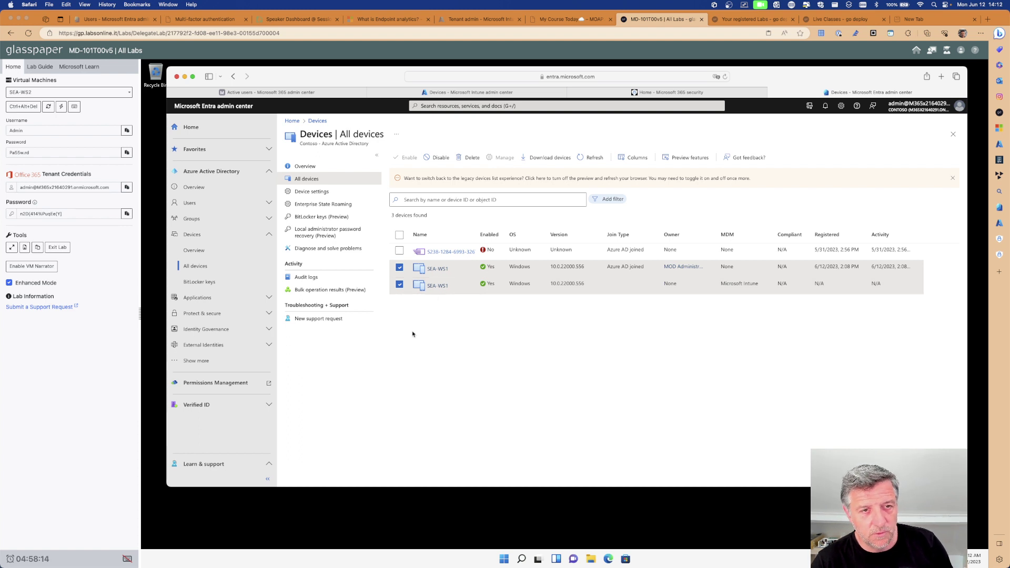
pyautogui.click(399, 267)
pyautogui.click(399, 284)
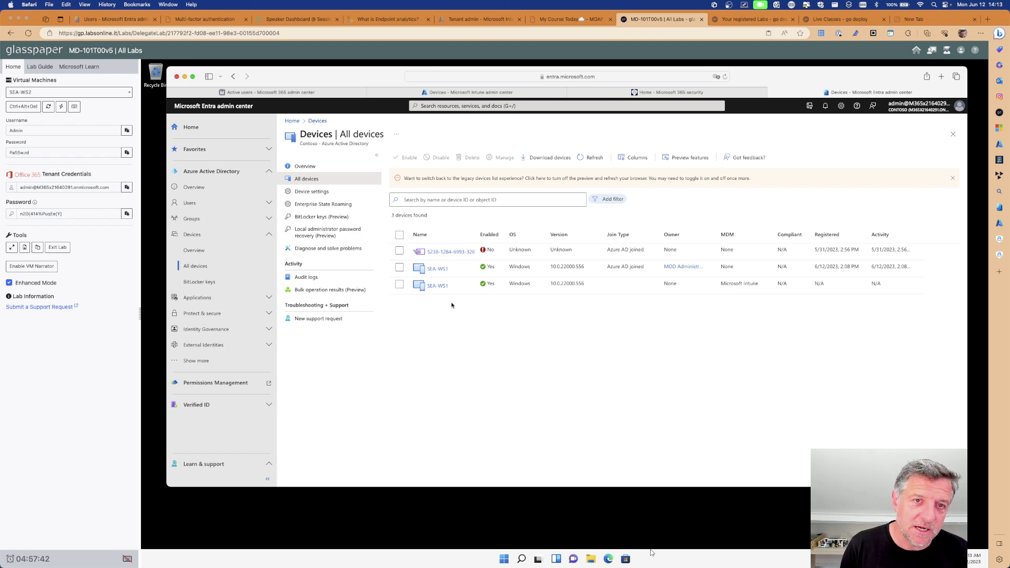
# Expand the full Azure Active Directory navigation and open the Devices overview.
pyautogui.click(200, 368)
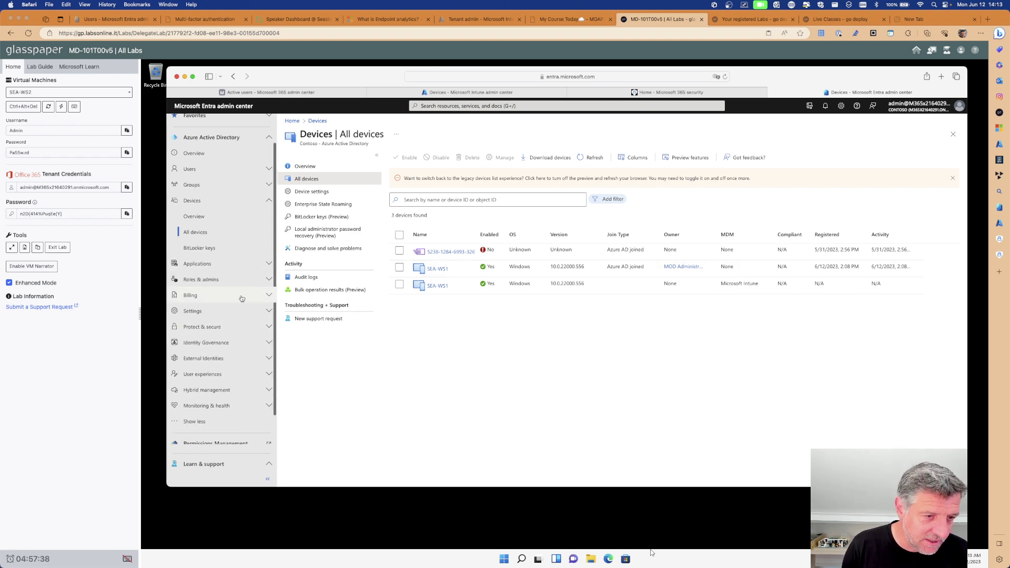
pyautogui.scroll(1, 241, 298)
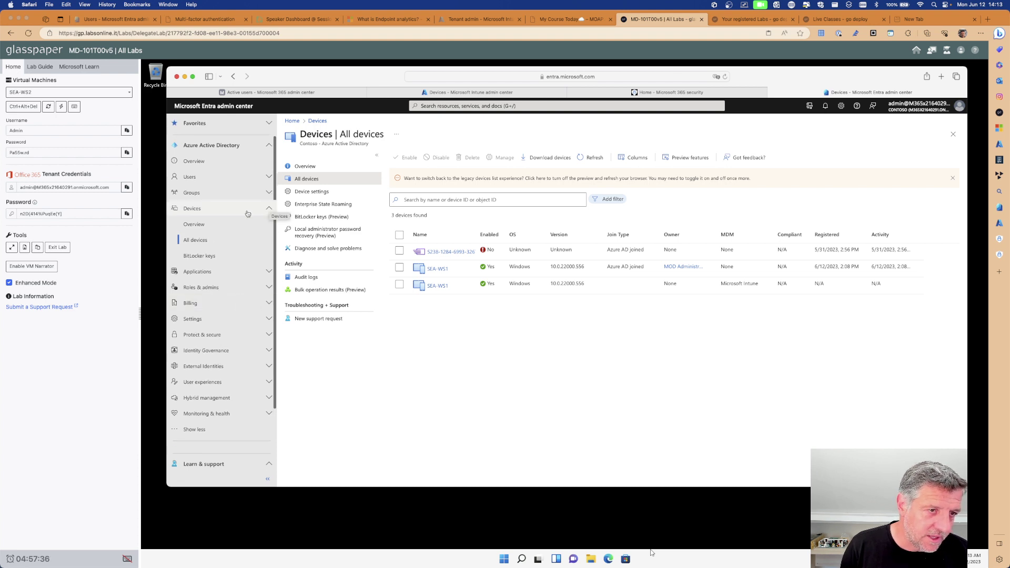
pyautogui.click(186, 225)
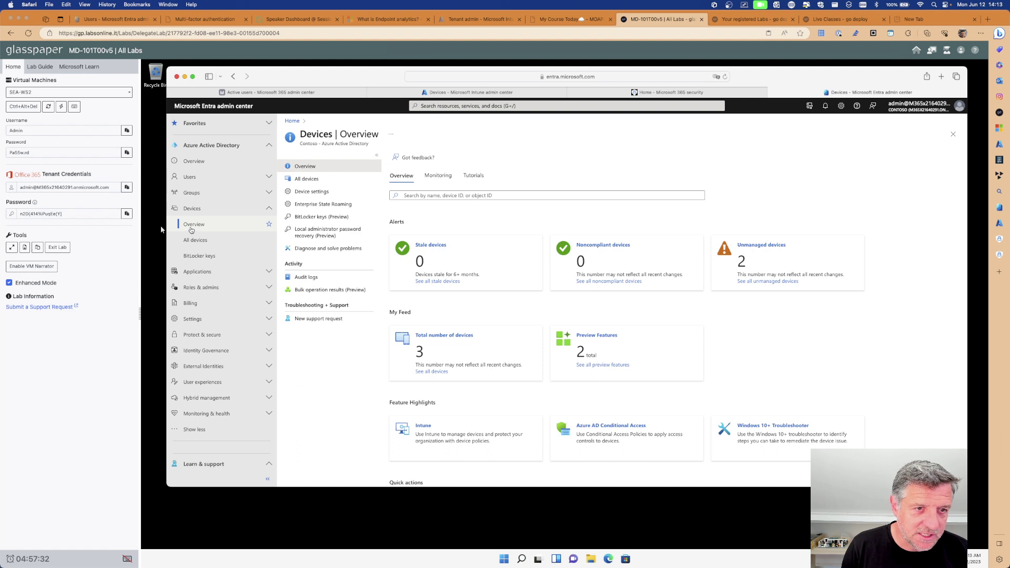
# Look through the Entra admin center navigation around Devices, Settings and Protect & secure for the device options.
pyautogui.scroll(2, 192, 228)
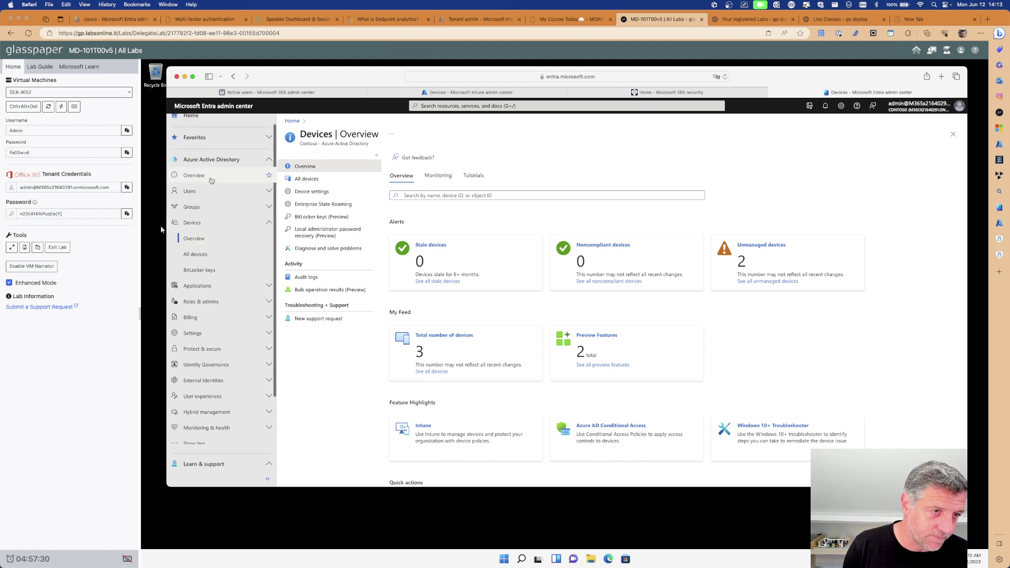
pyautogui.scroll(-4, 209, 205)
pyautogui.click(202, 279)
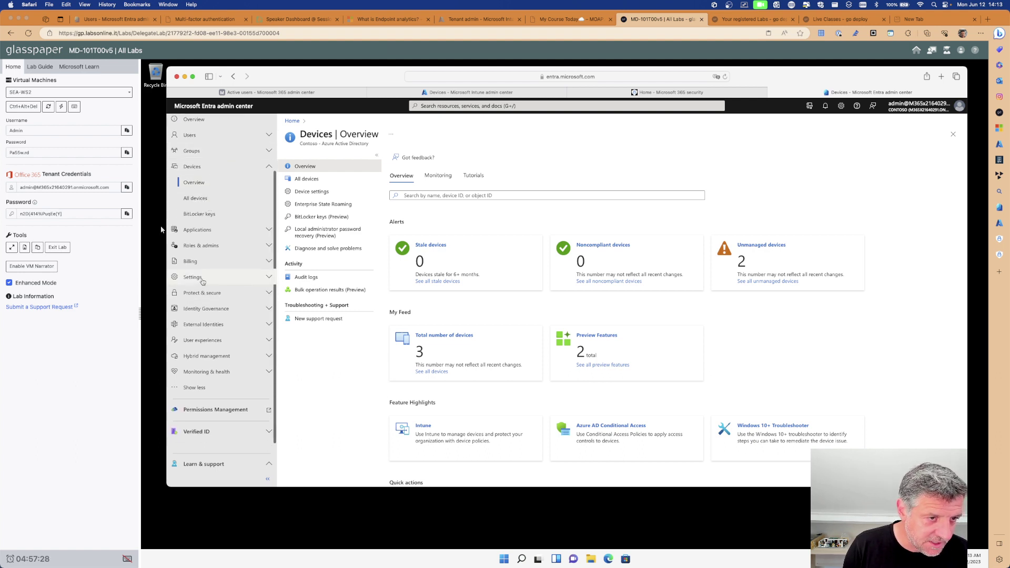
pyautogui.click(202, 278)
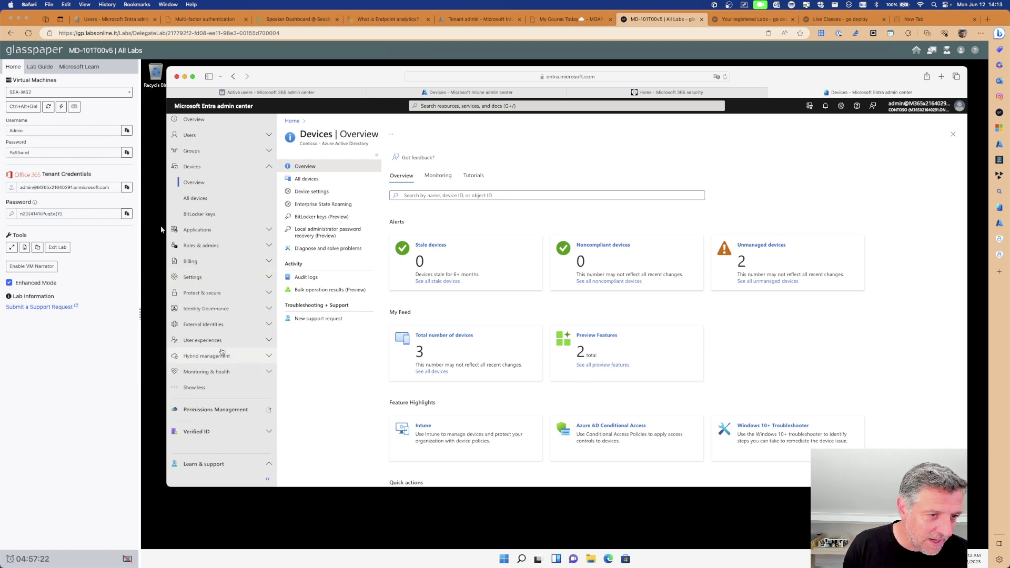
pyautogui.click(215, 295)
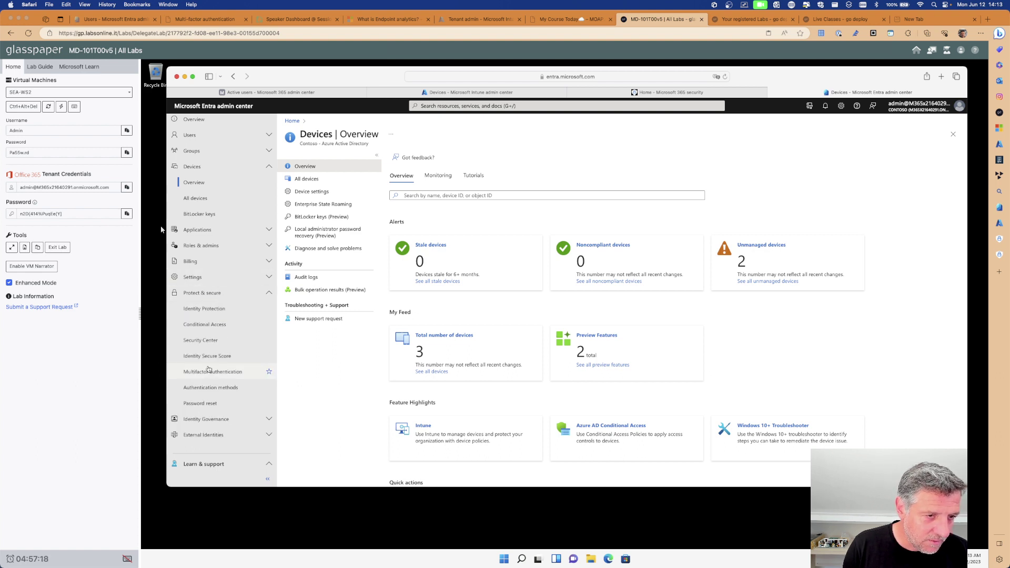
pyautogui.scroll(-1, 237, 289)
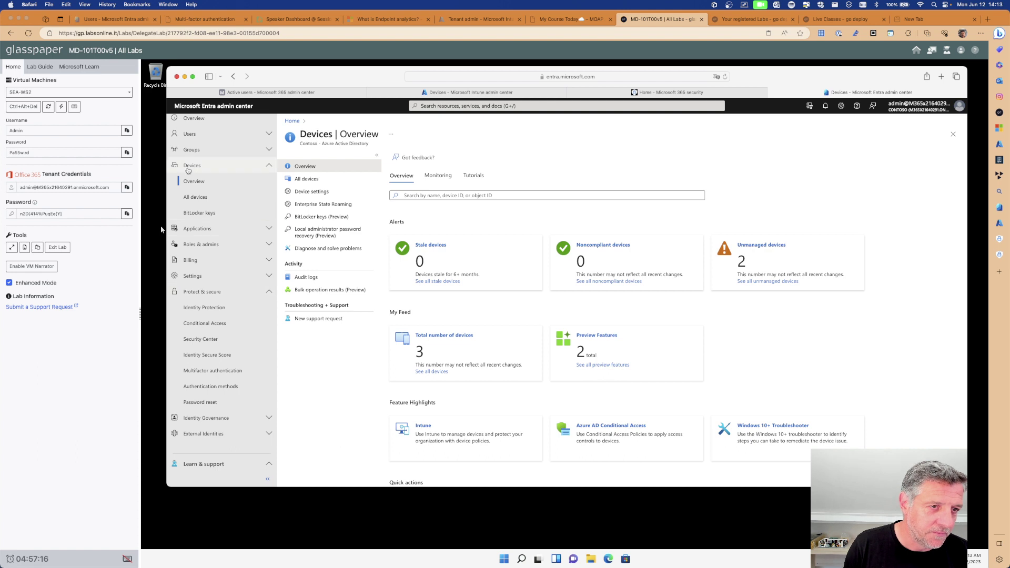
# Open the list of all devices in Entra and show the Azure AD join and registration settings.
pyautogui.scroll(2, 226, 273)
pyautogui.click(205, 246)
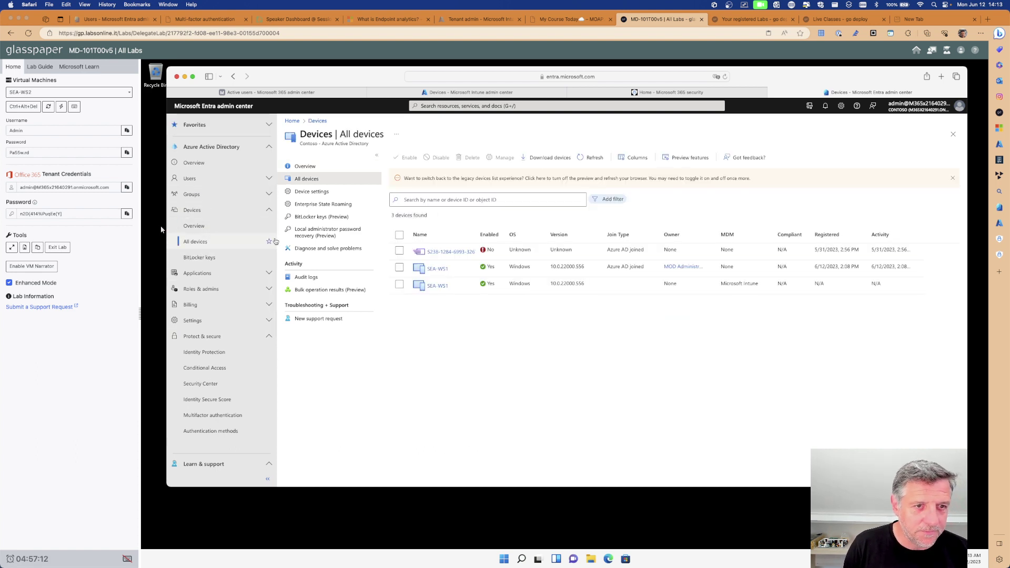
pyautogui.click(318, 193)
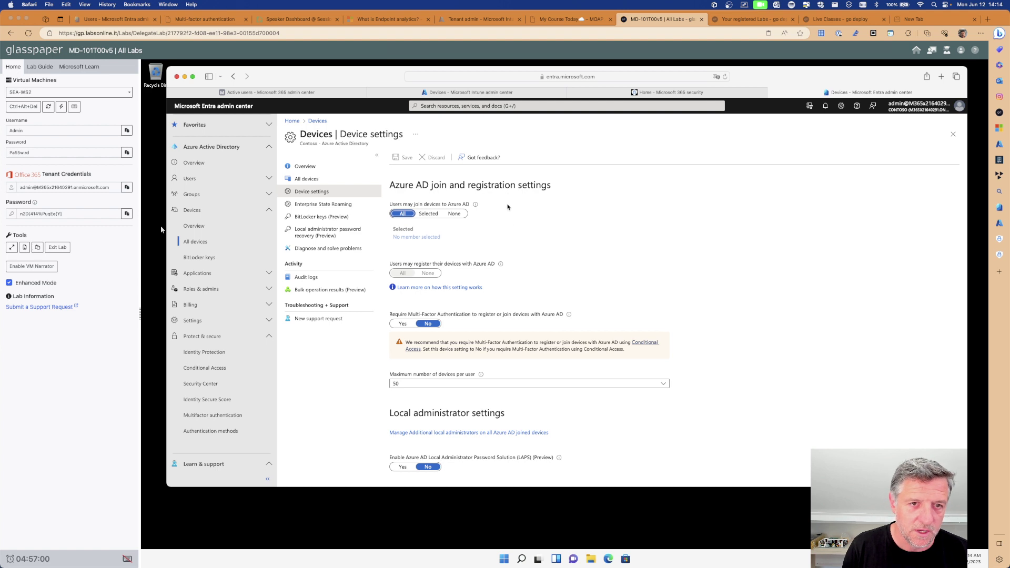
# Switch to the Intune admin center and open the Automatic Enrollment configuration under Windows enrollment.
pyautogui.moveTo(477, 99)
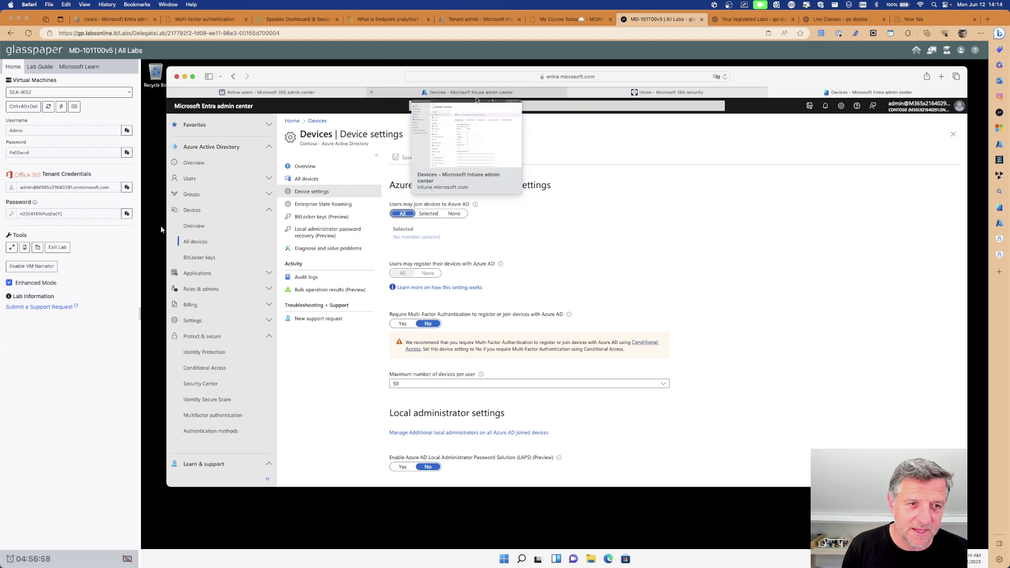
pyautogui.click(463, 93)
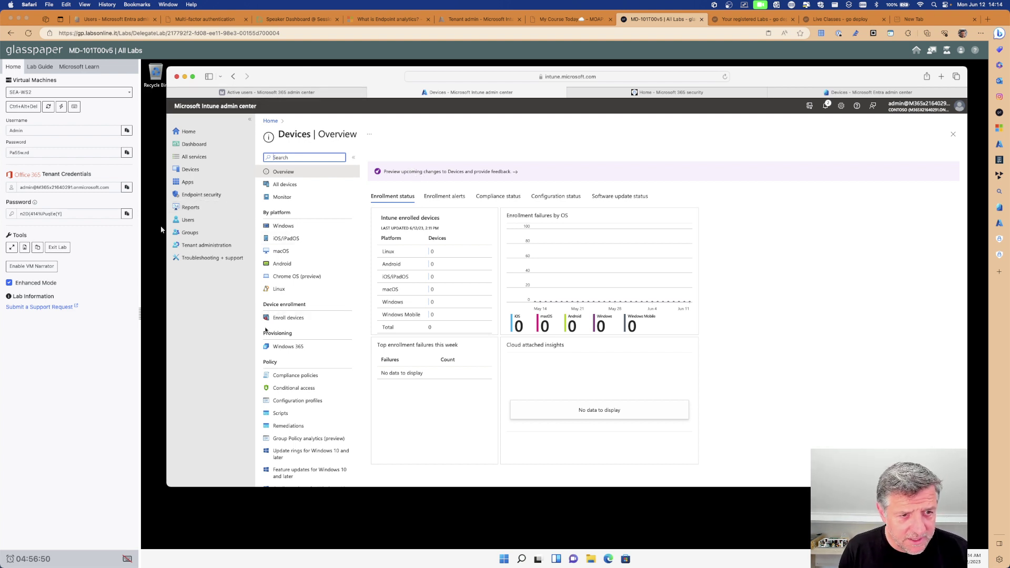
pyautogui.click(288, 318)
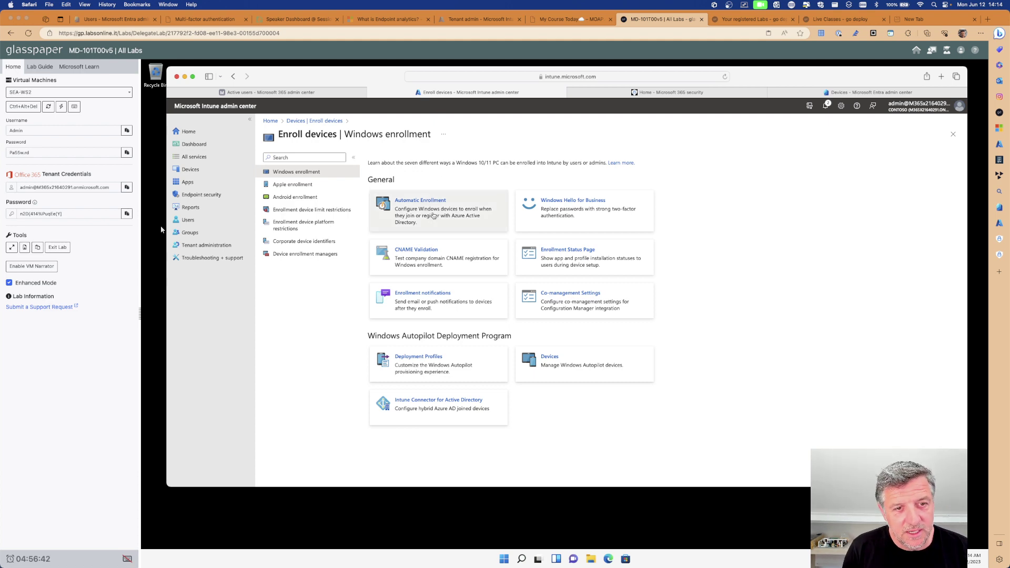
pyautogui.scroll(5, 428, 216)
pyautogui.hscroll(3, 498, 206)
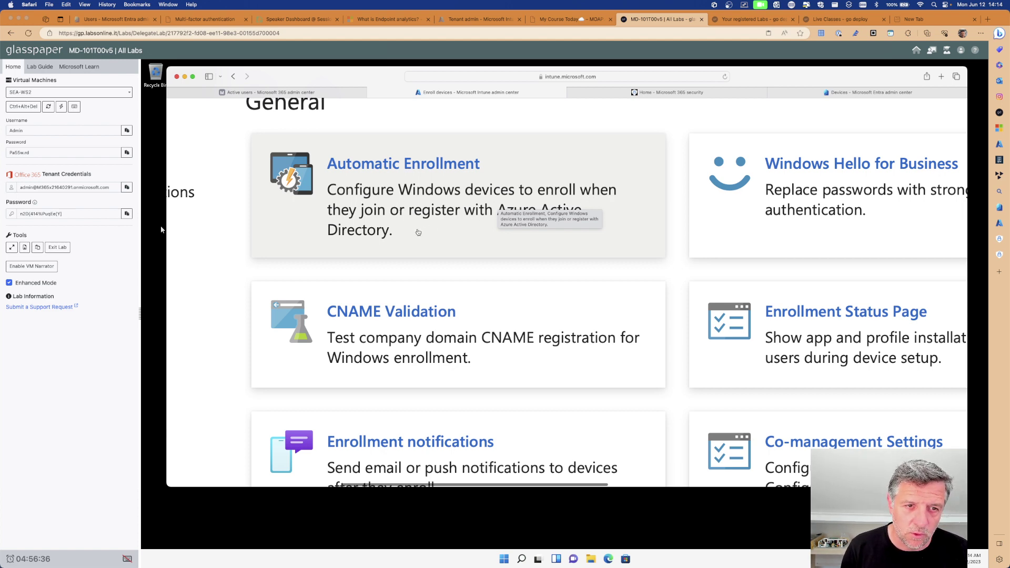
pyautogui.click(390, 232)
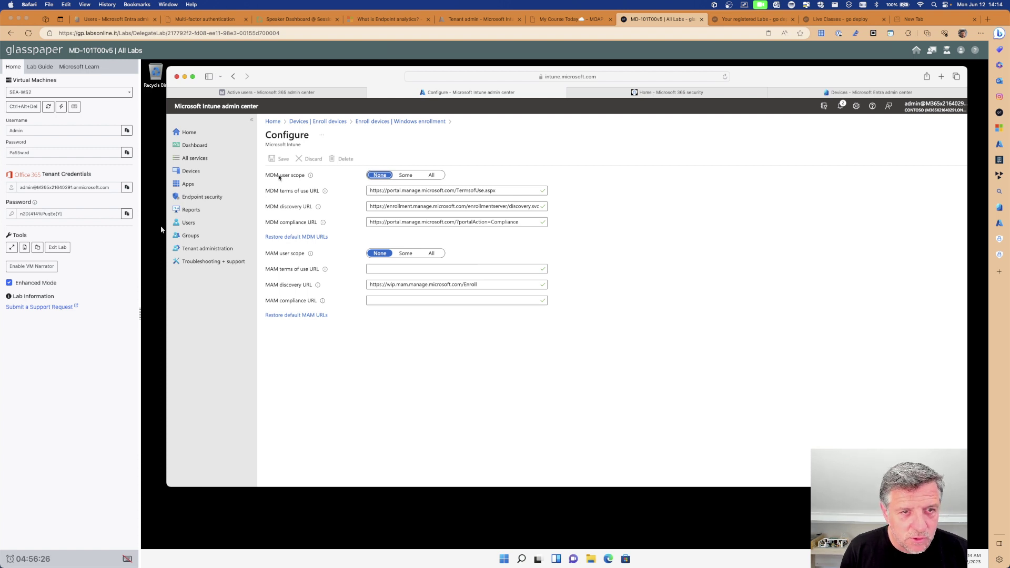
# Return to the Windows enrollment page and examine its heading and Automatic Enrollment option up close.
pyautogui.click(368, 121)
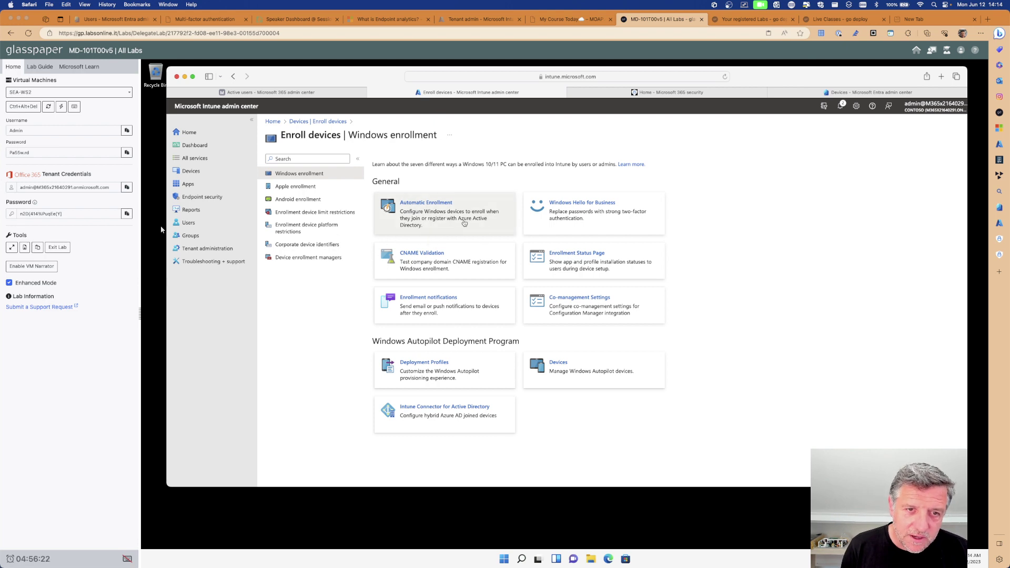
pyautogui.scroll(5, 463, 223)
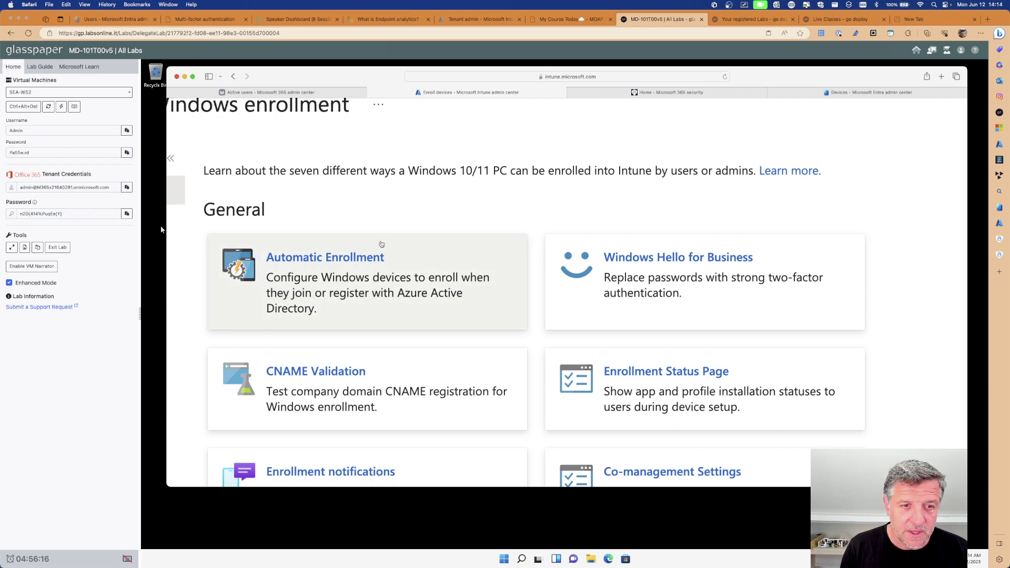
pyautogui.scroll(-5, 381, 243)
pyautogui.scroll(5, 543, 147)
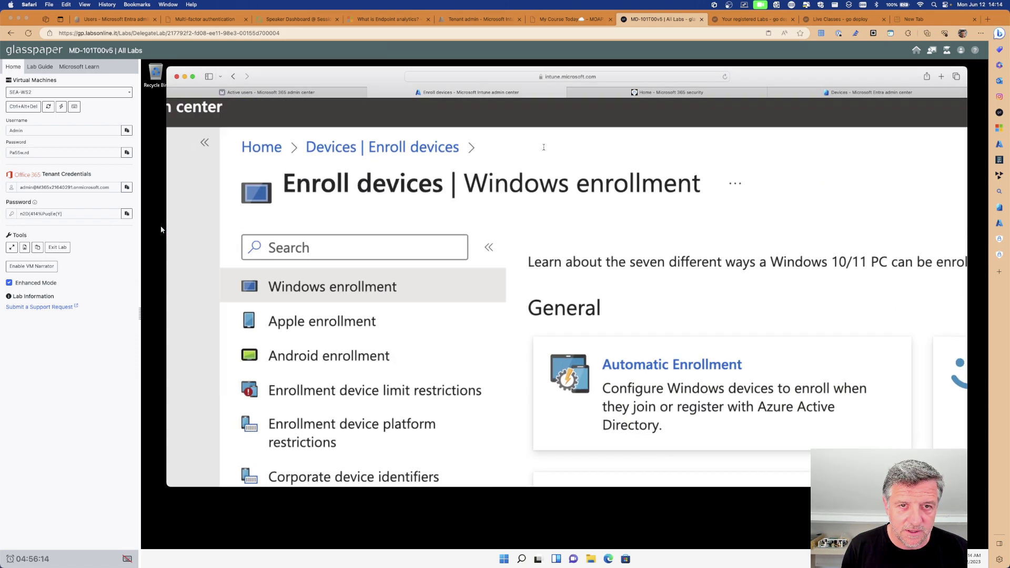
pyautogui.scroll(-5, 543, 147)
# In Automatic Enrollment, set the MDM user scope to All, save, and return to Windows enrollment.
pyautogui.click(428, 204)
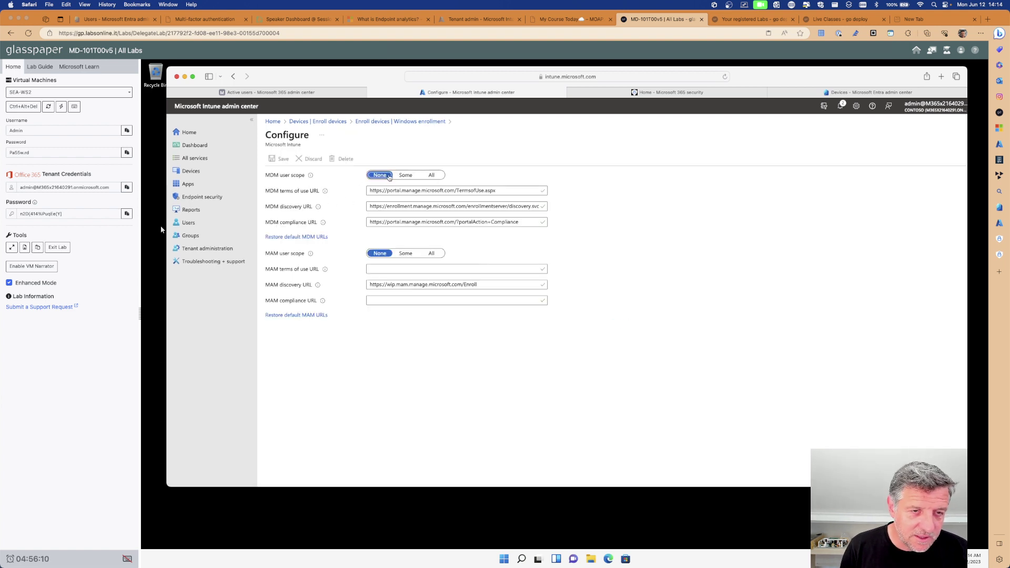
pyautogui.click(430, 175)
pyautogui.click(274, 160)
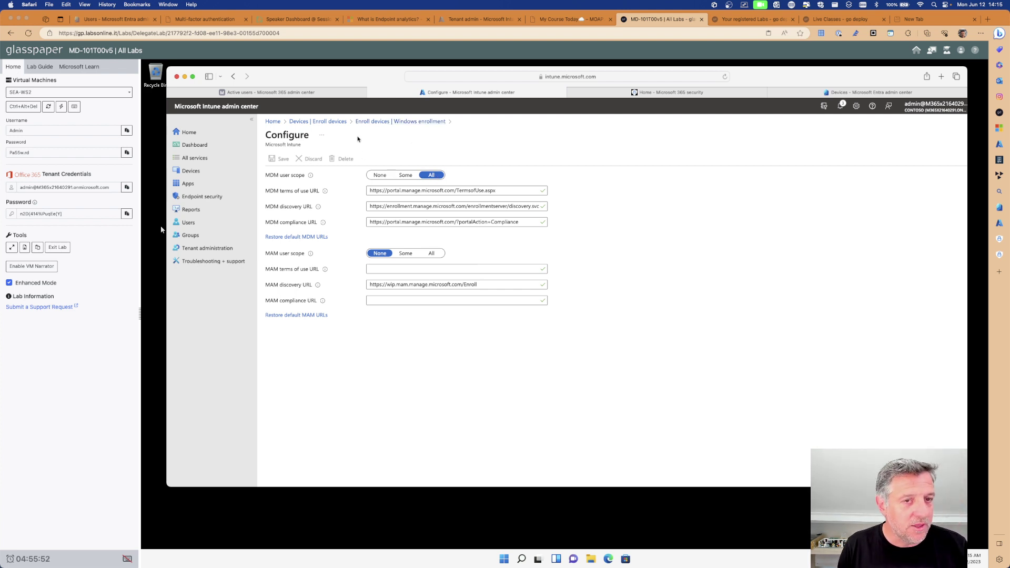
pyautogui.click(368, 123)
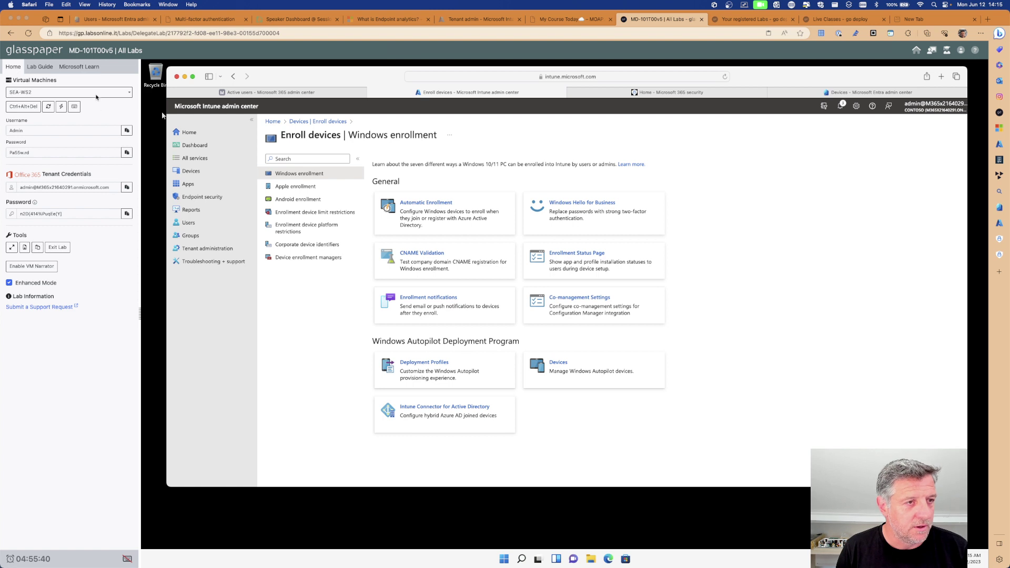
# Switch to the Edge lab window showing the SEA-WS2 virtual machine.
pyautogui.click(124, 93)
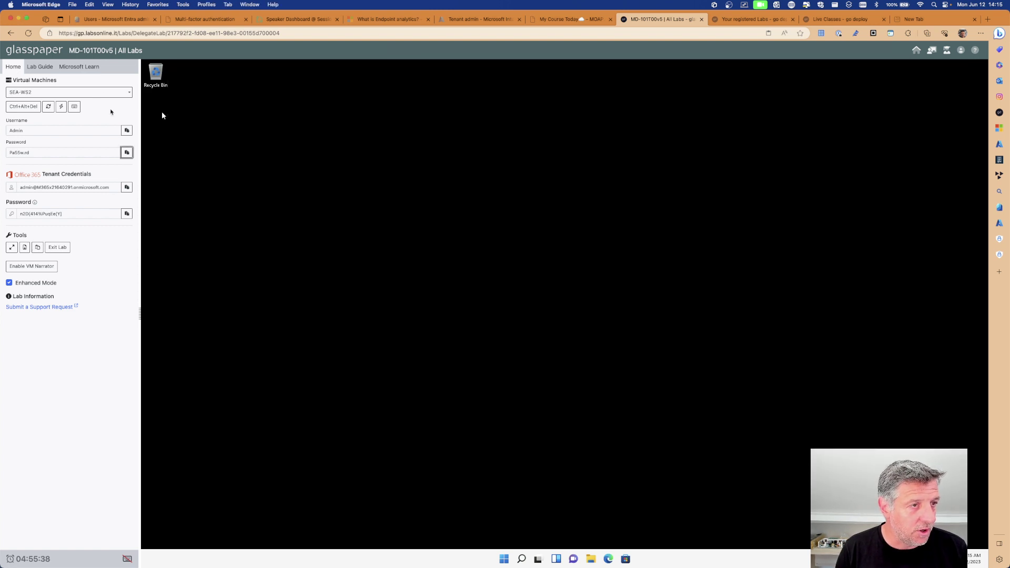
pyautogui.click(25, 93)
pyautogui.click(25, 93)
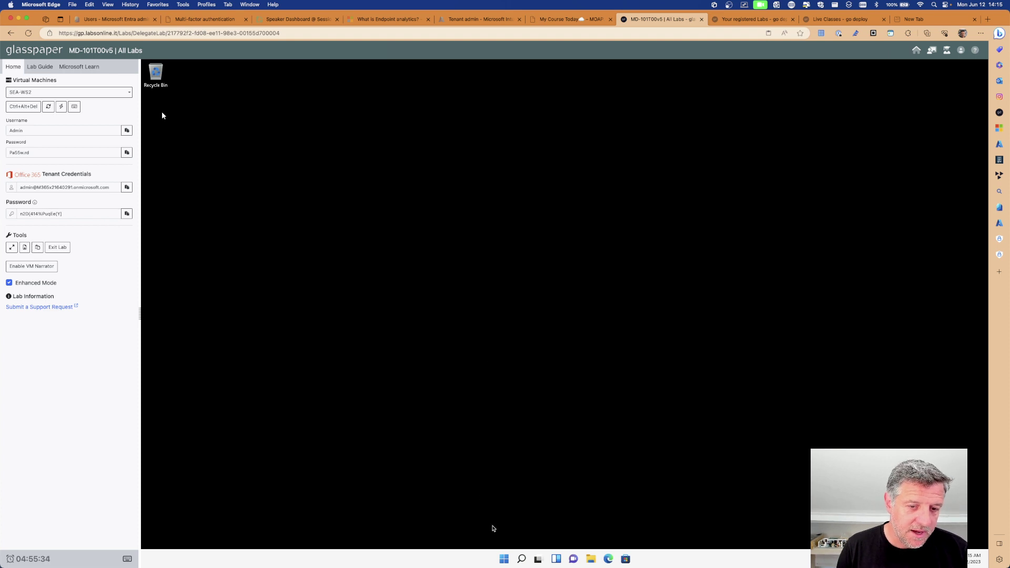
# Open Windows Settings on the SEA-WS2 virtual machine.
pyautogui.click(504, 560)
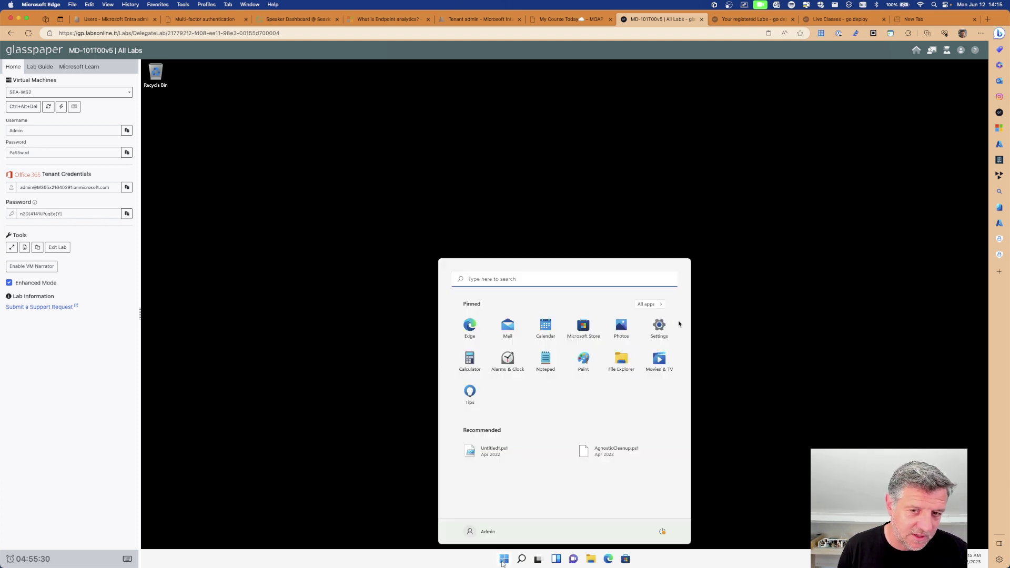
pyautogui.press('Escape')
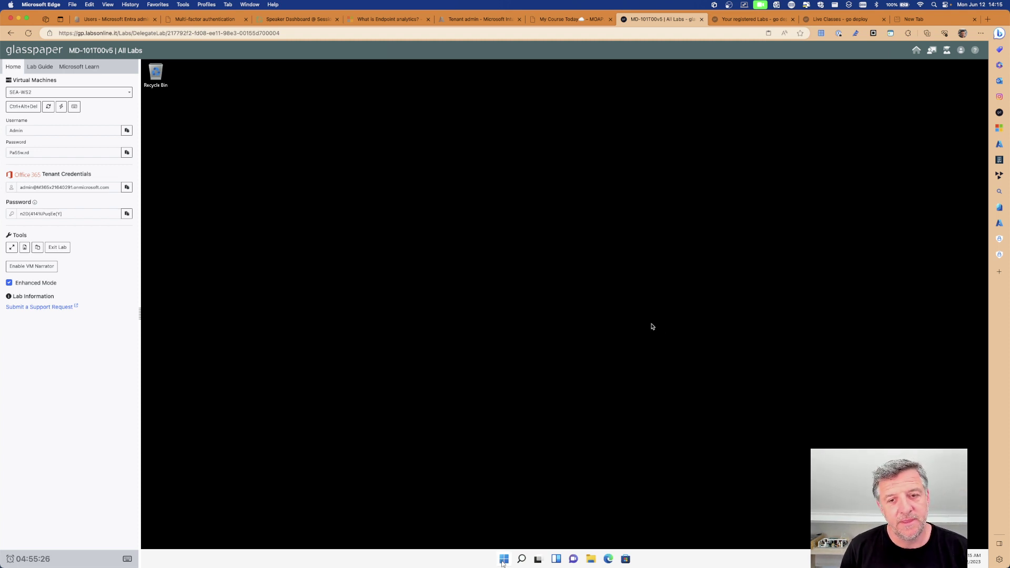
pyautogui.click(503, 560)
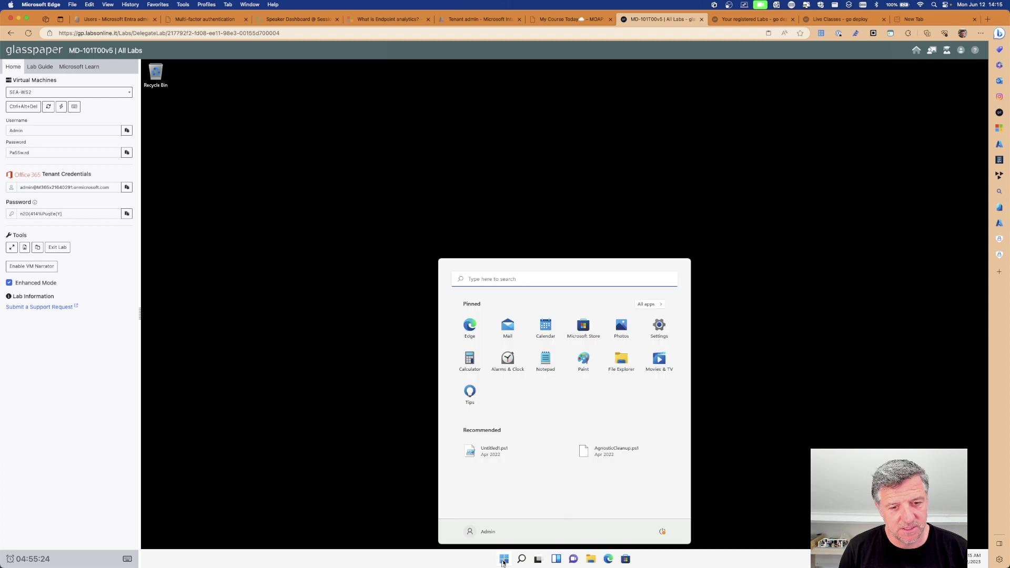
pyautogui.click(658, 326)
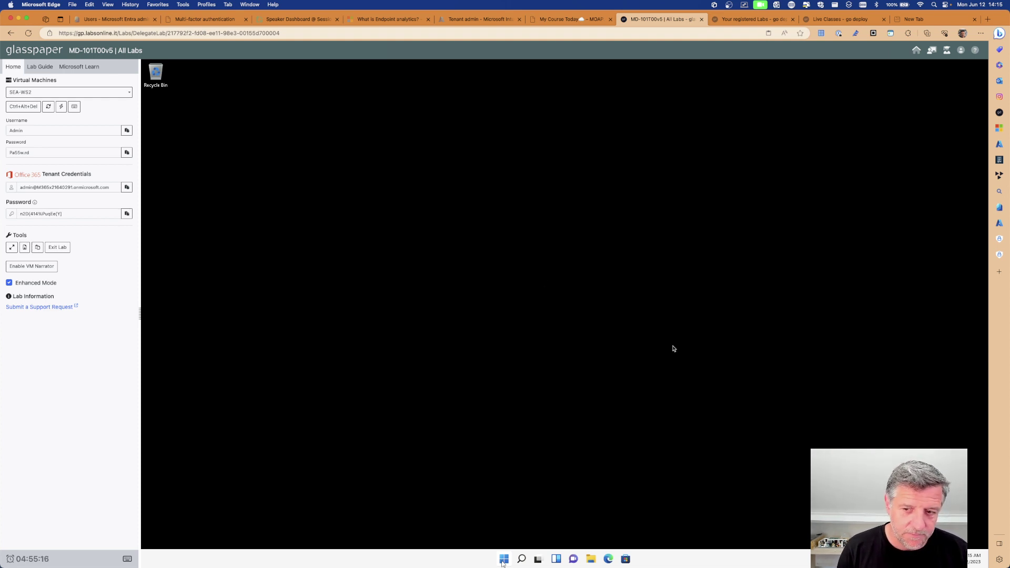
pyautogui.click(504, 559)
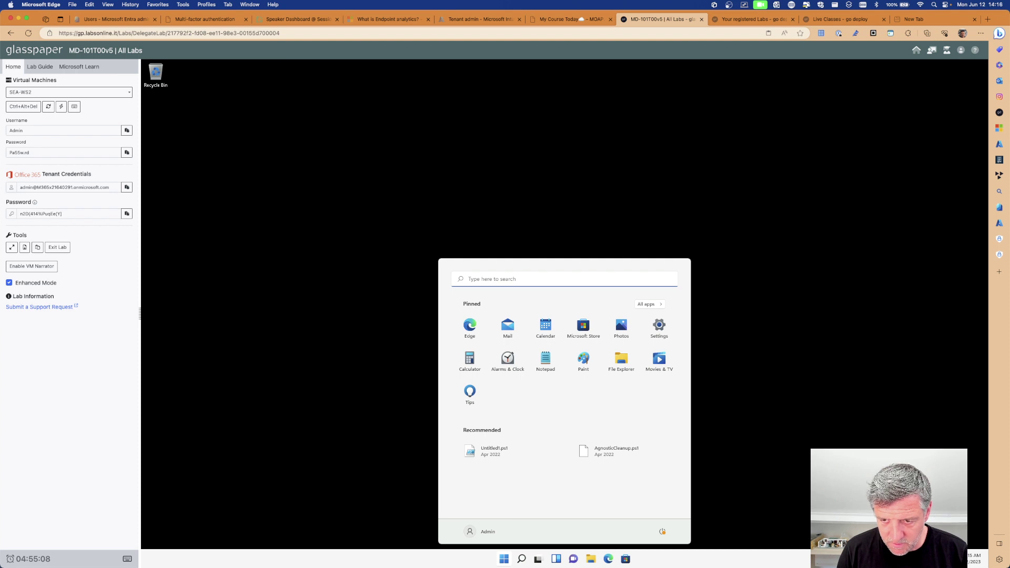
pyautogui.click(660, 331)
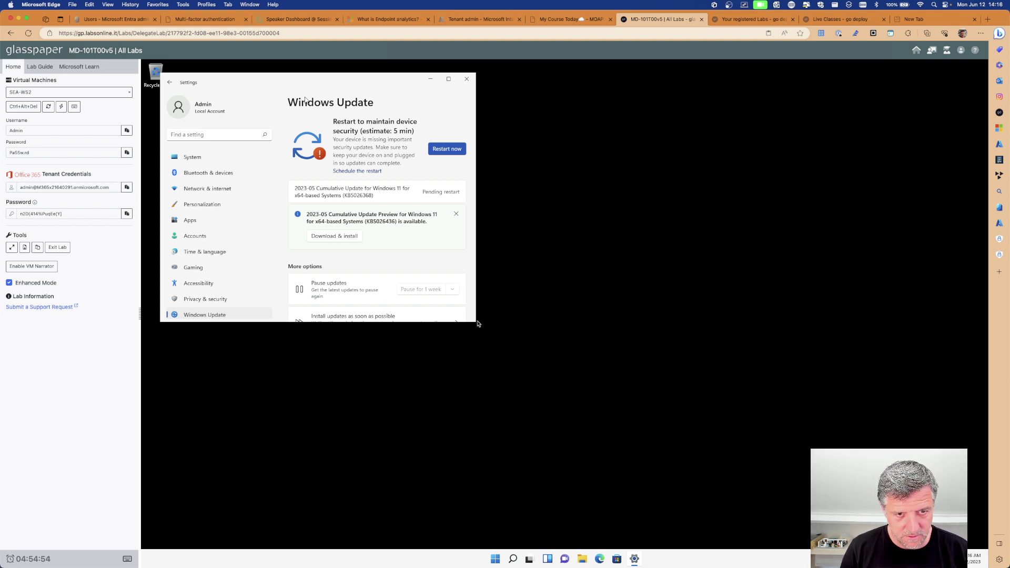
# Switch the lab to the SEA-WS3 virtual machine and sign in by entering the local account password.
pyautogui.click(71, 132)
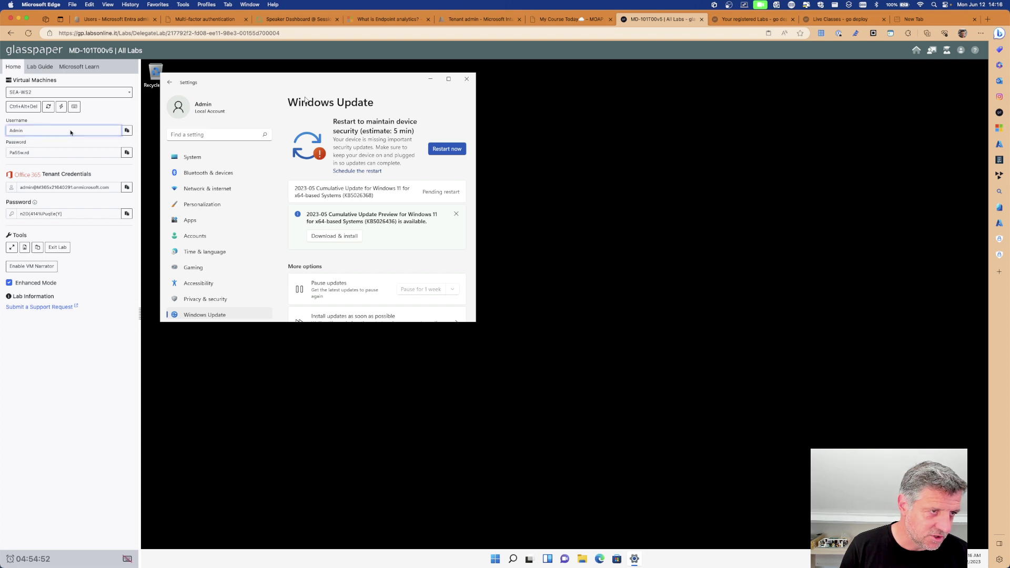
pyautogui.click(68, 92)
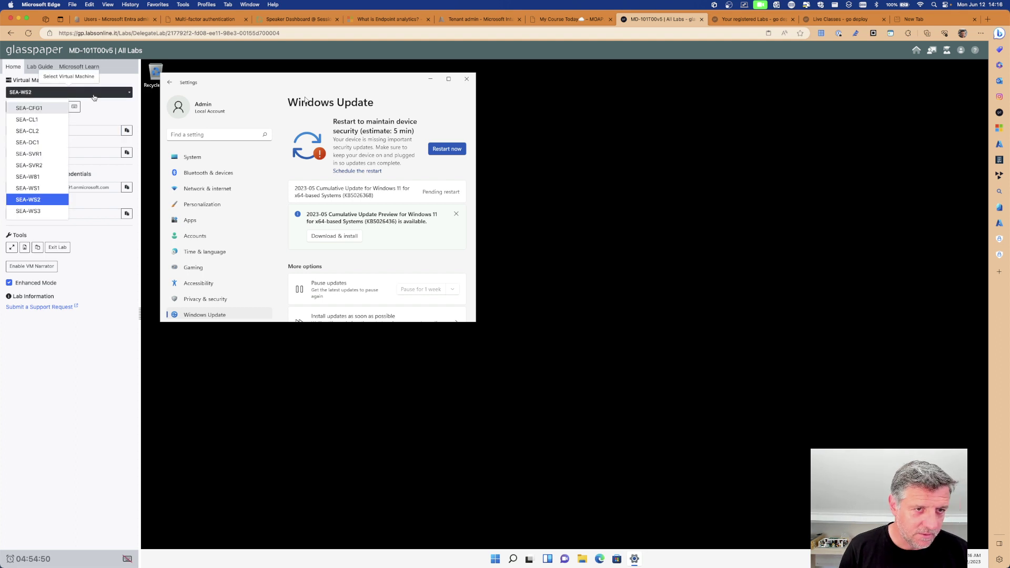
pyautogui.click(28, 212)
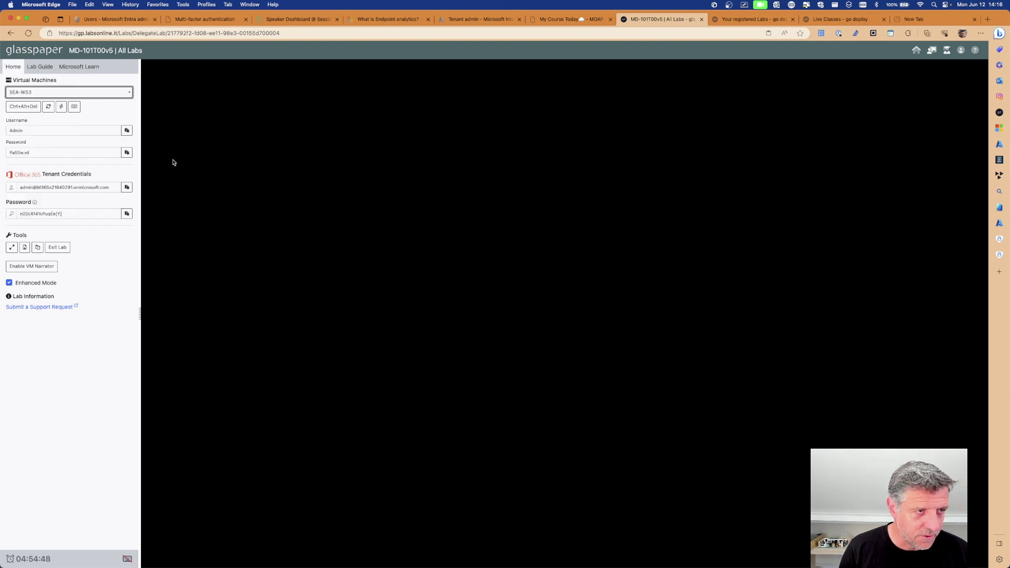
pyautogui.click(453, 206)
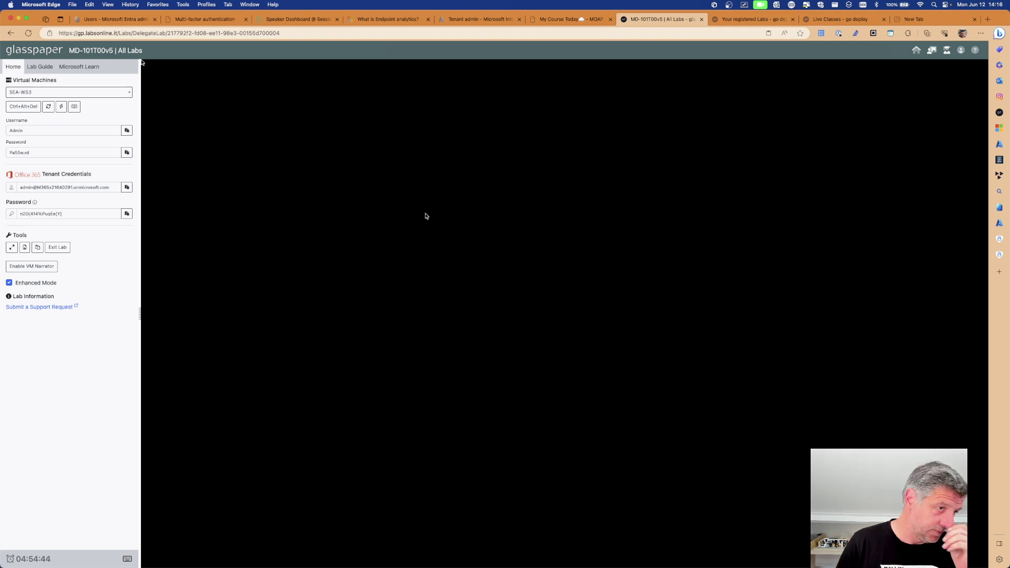
pyautogui.click(126, 152)
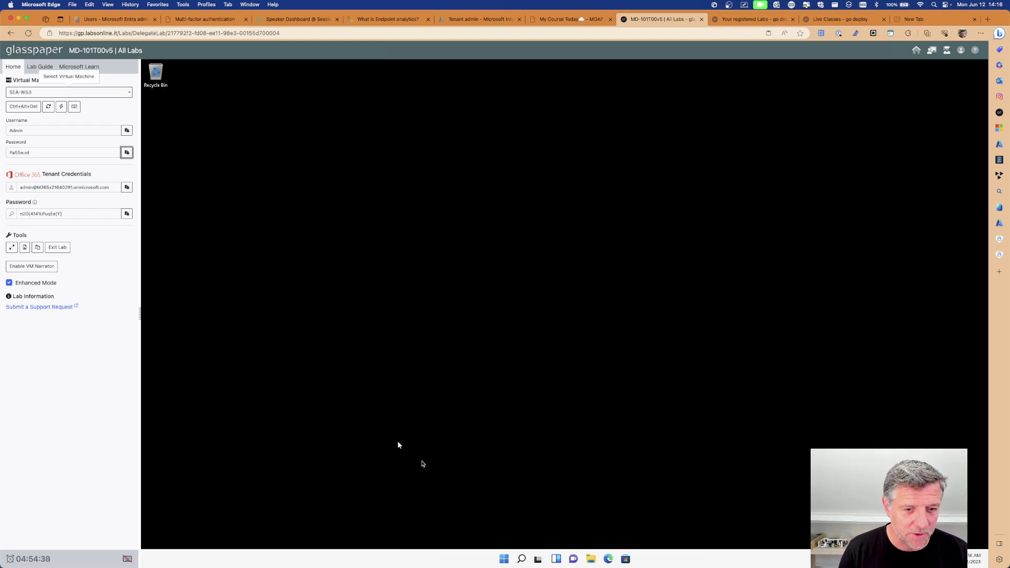
# Open Windows Settings on SEA-WS3, then reposition and enlarge its window to show the full System page.
pyautogui.click(506, 558)
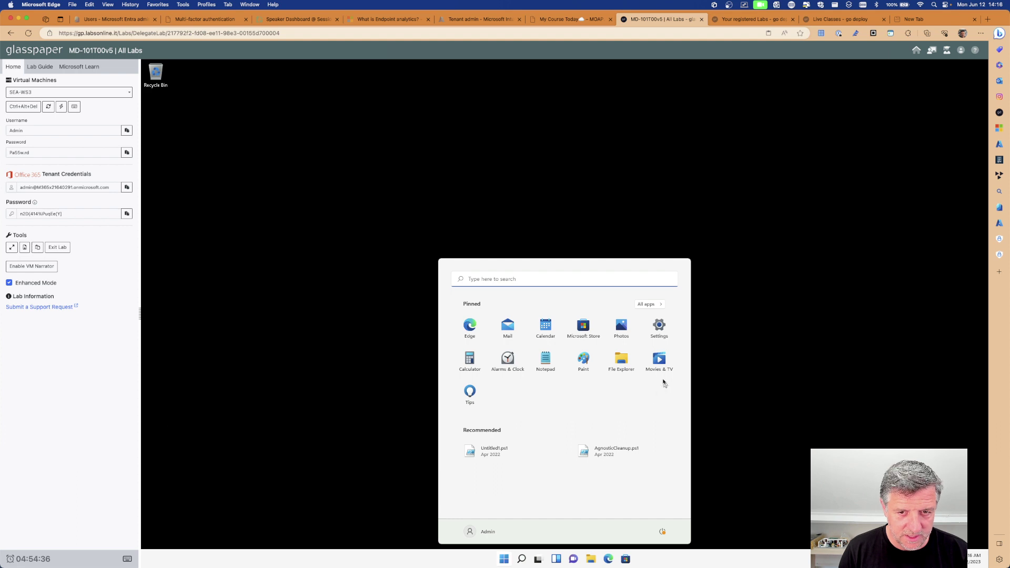
pyautogui.click(658, 332)
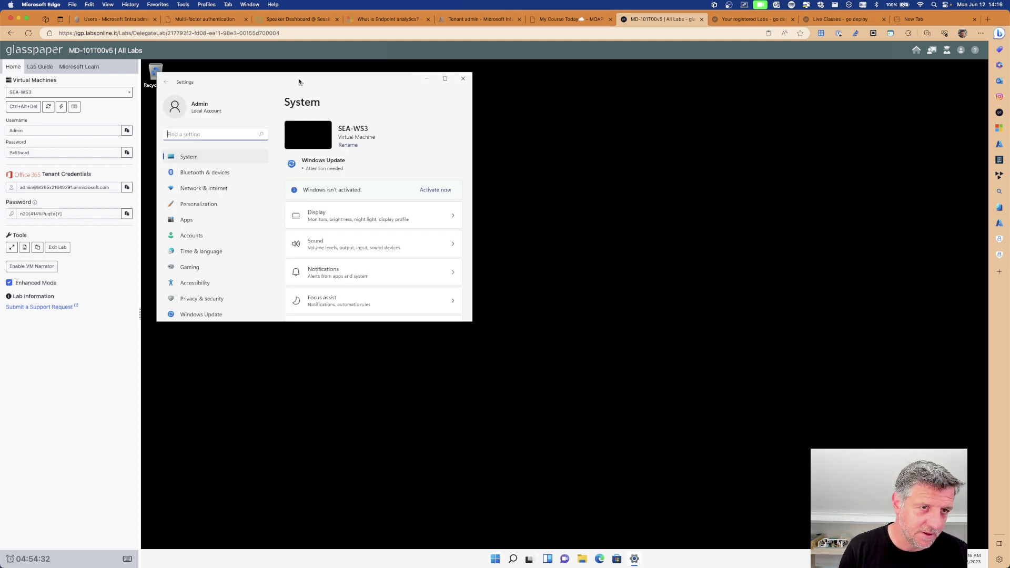
pyautogui.moveTo(299, 81); pyautogui.dragTo(336, 84)
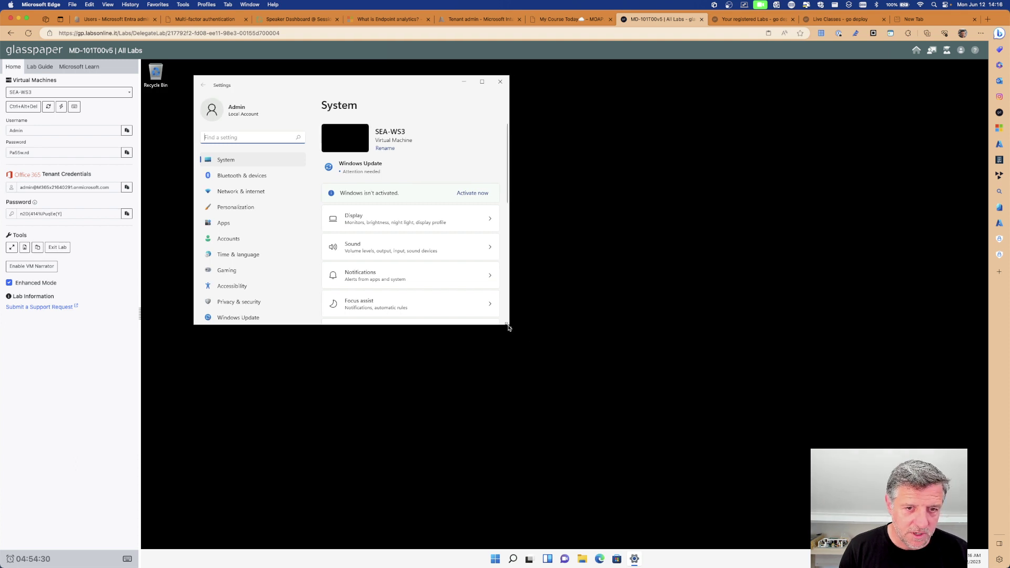
pyautogui.moveTo(508, 324); pyautogui.dragTo(841, 485)
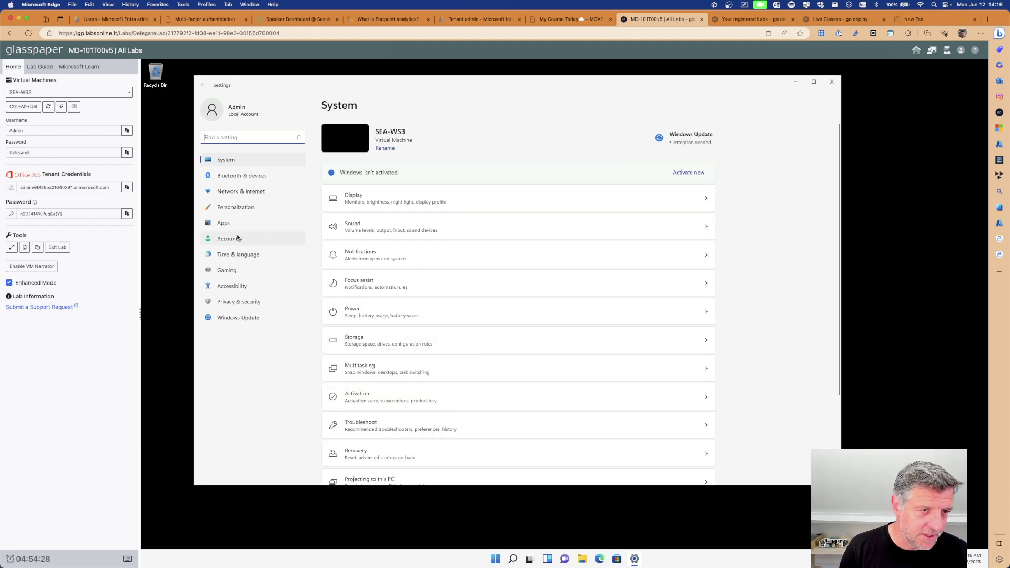
# Start joining SEA-WS3 to Azure Active Directory from the Access work or school settings.
pyautogui.click(234, 240)
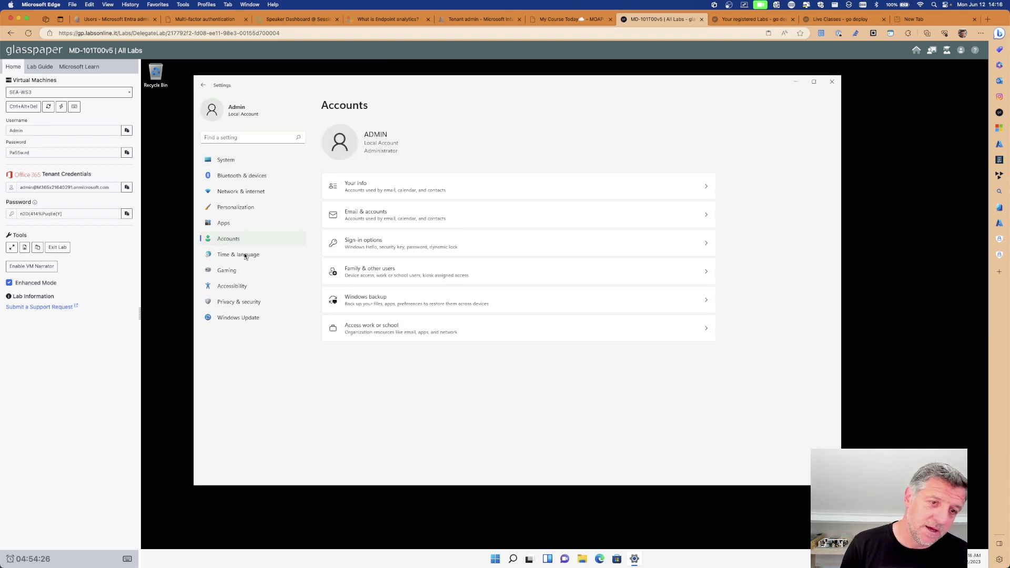
pyautogui.click(359, 337)
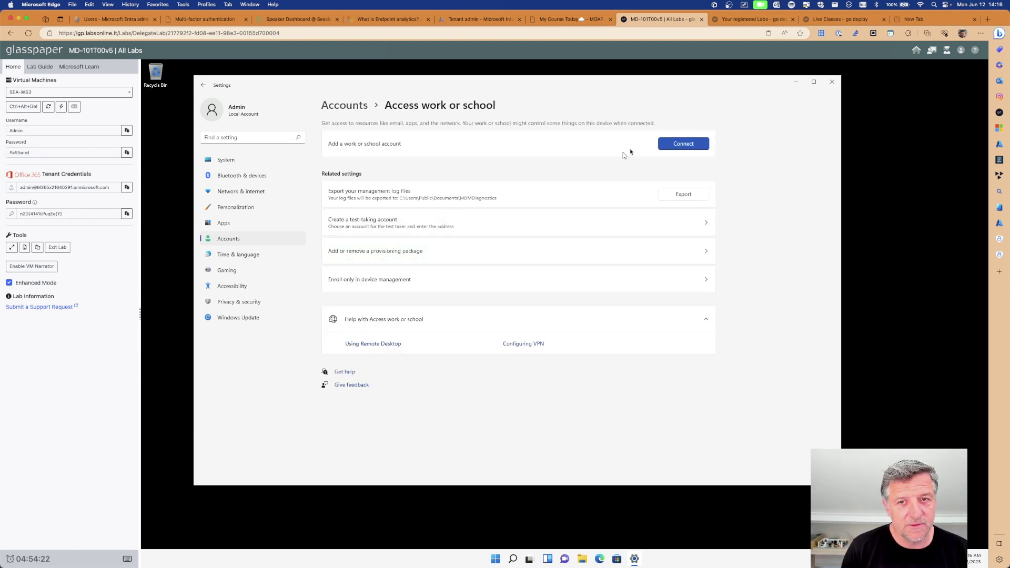
pyautogui.click(685, 145)
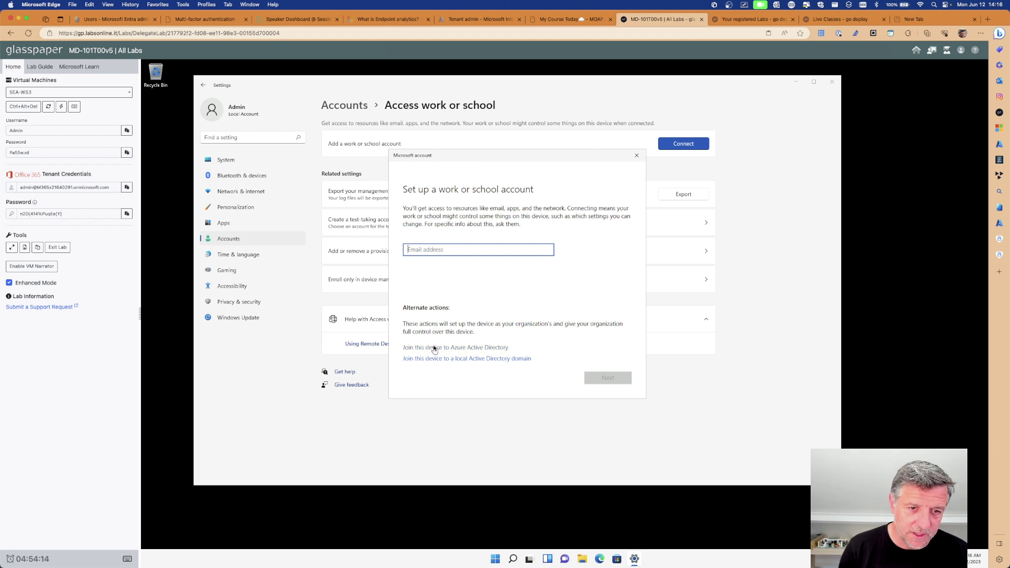
pyautogui.click(433, 348)
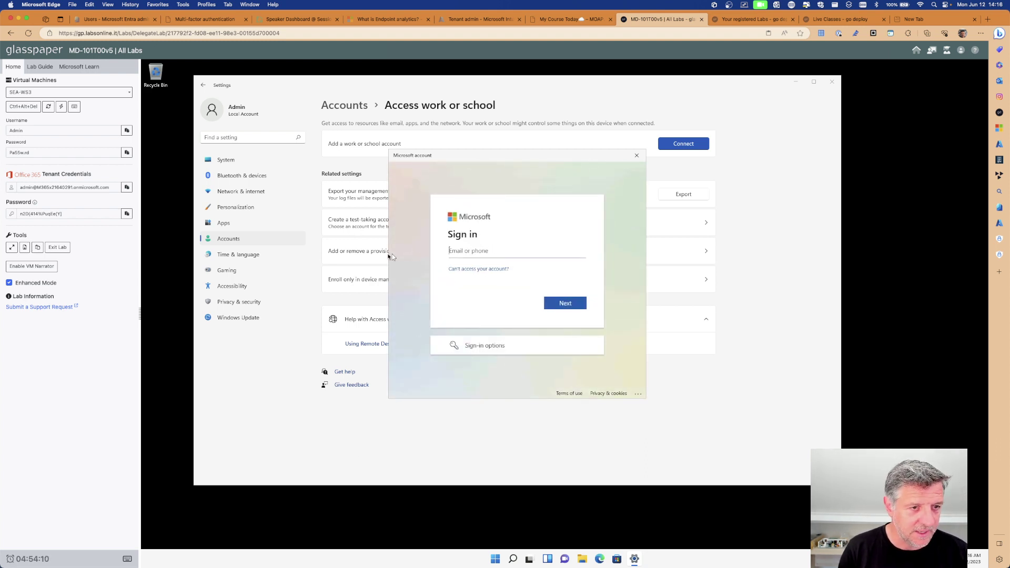
# Sign in with the tenant admin's e-mail and account password, then confirm the organization and complete the Azure AD join.
pyautogui.click(126, 187)
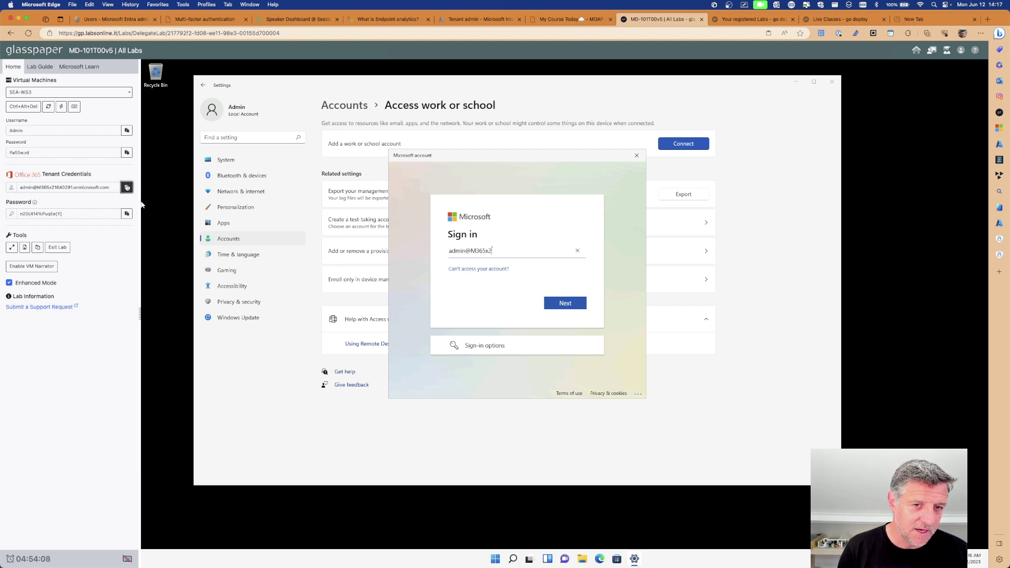
pyautogui.click(558, 305)
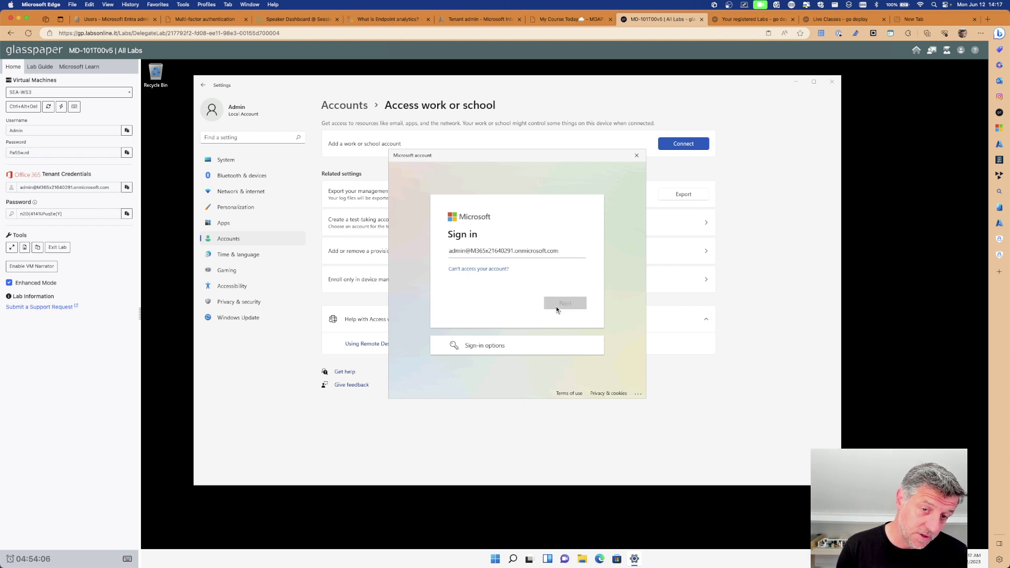
pyautogui.click(128, 214)
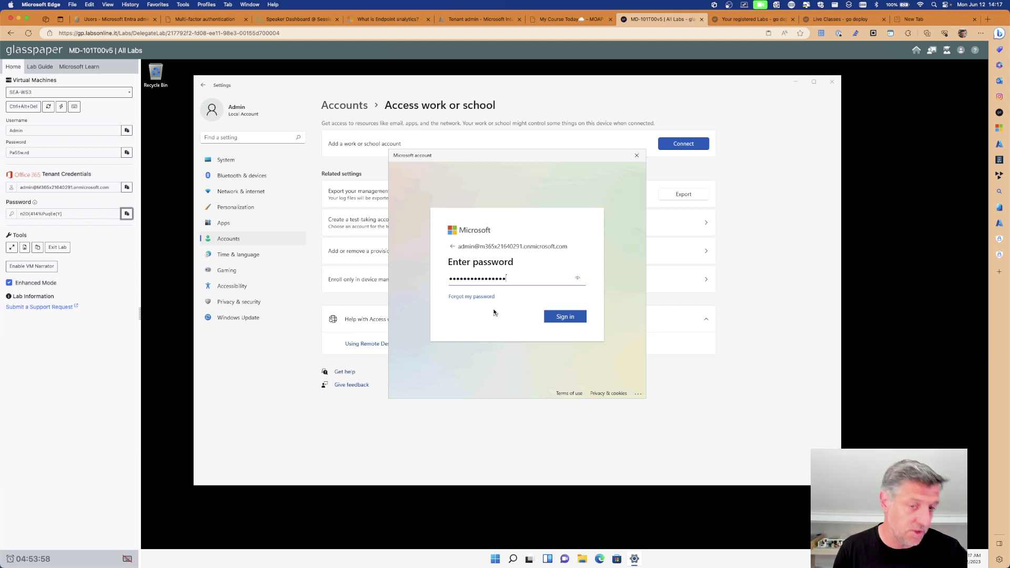
pyautogui.click(561, 320)
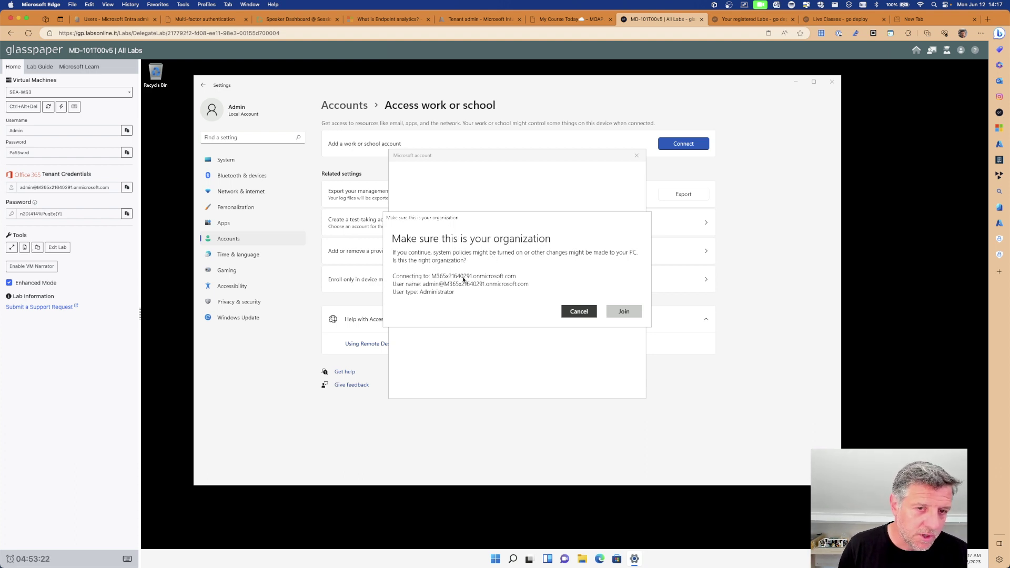
pyautogui.click(629, 313)
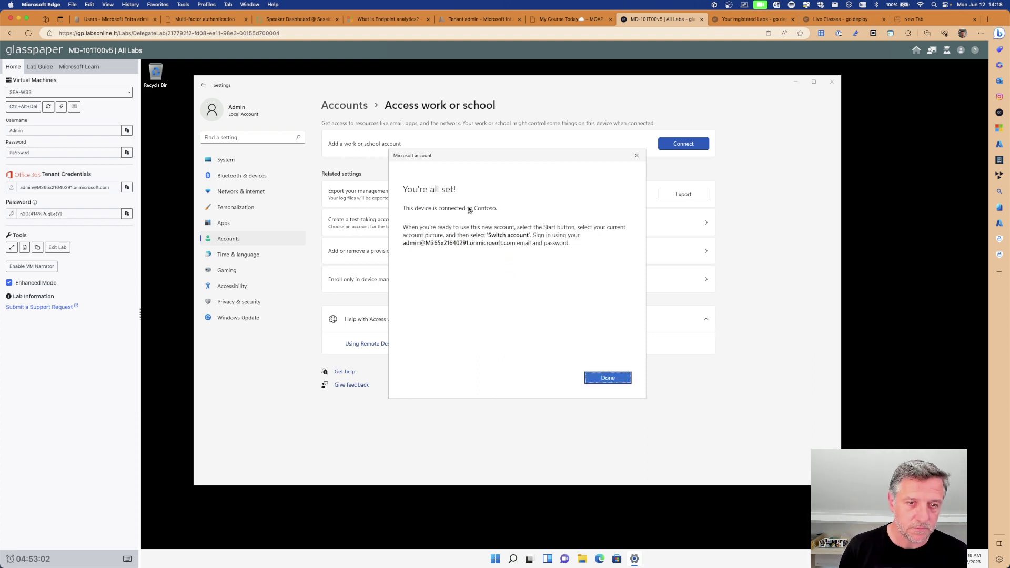
pyautogui.click(611, 382)
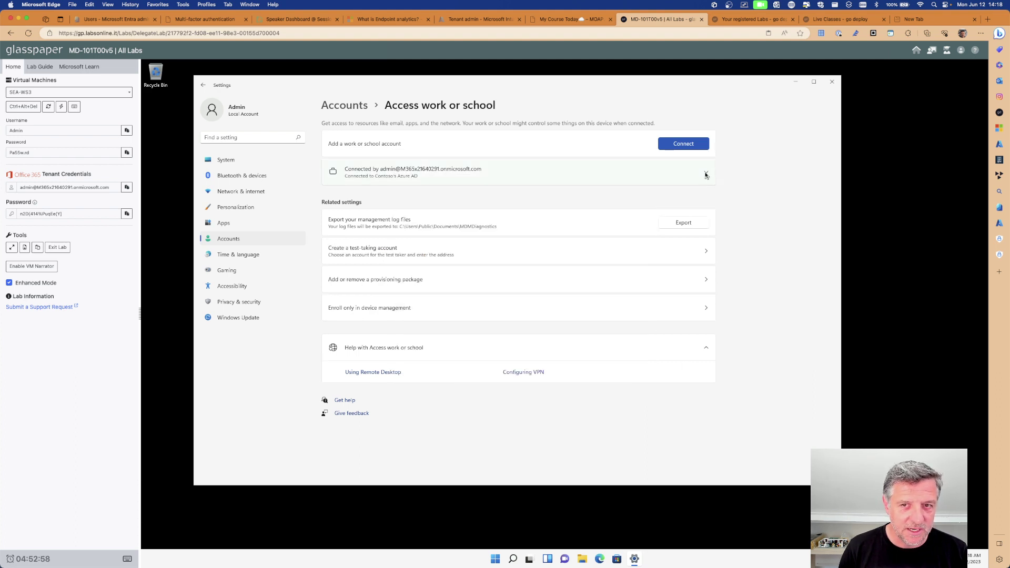
# Expand the connected work account on SEA-WS3 and view its Managed by Contoso information.
pyautogui.click(706, 174)
pyautogui.click(706, 173)
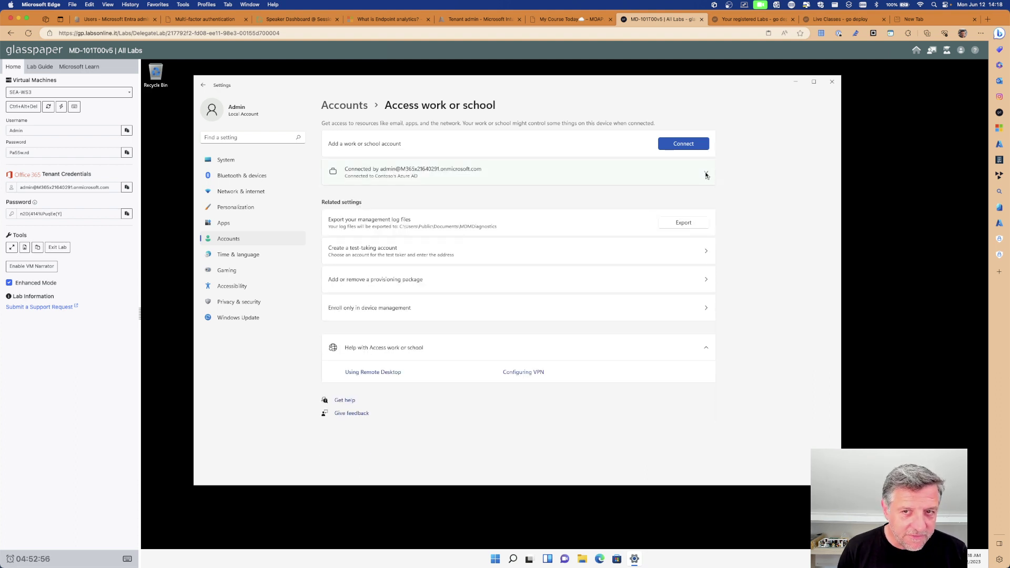
pyautogui.click(707, 174)
pyautogui.click(706, 174)
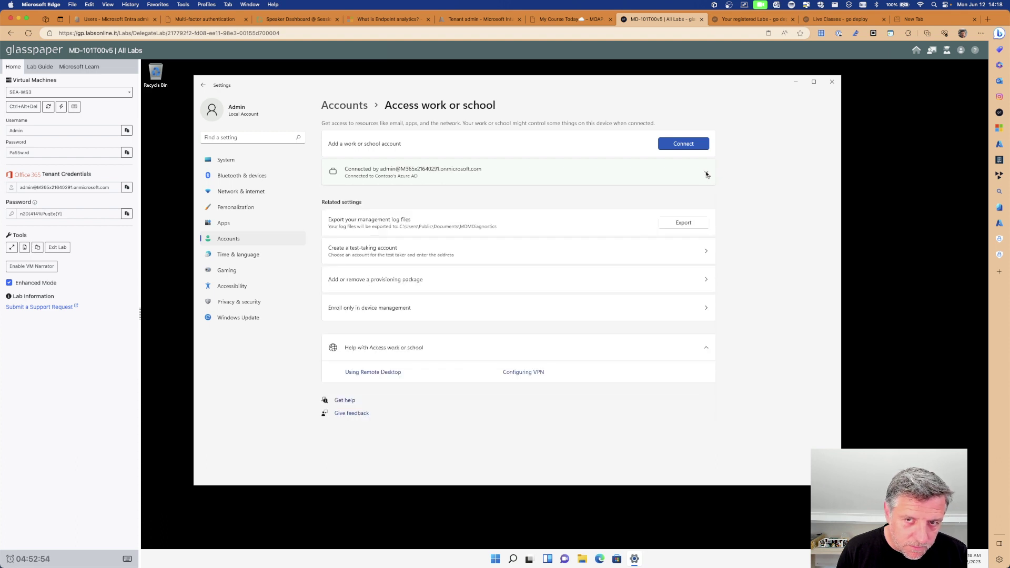
pyautogui.click(706, 173)
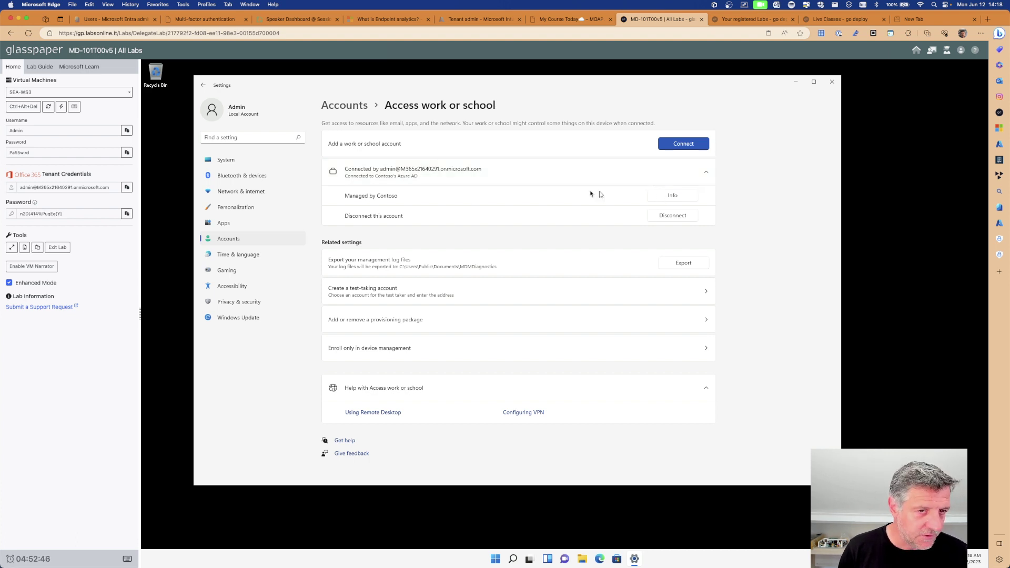
pyautogui.click(667, 197)
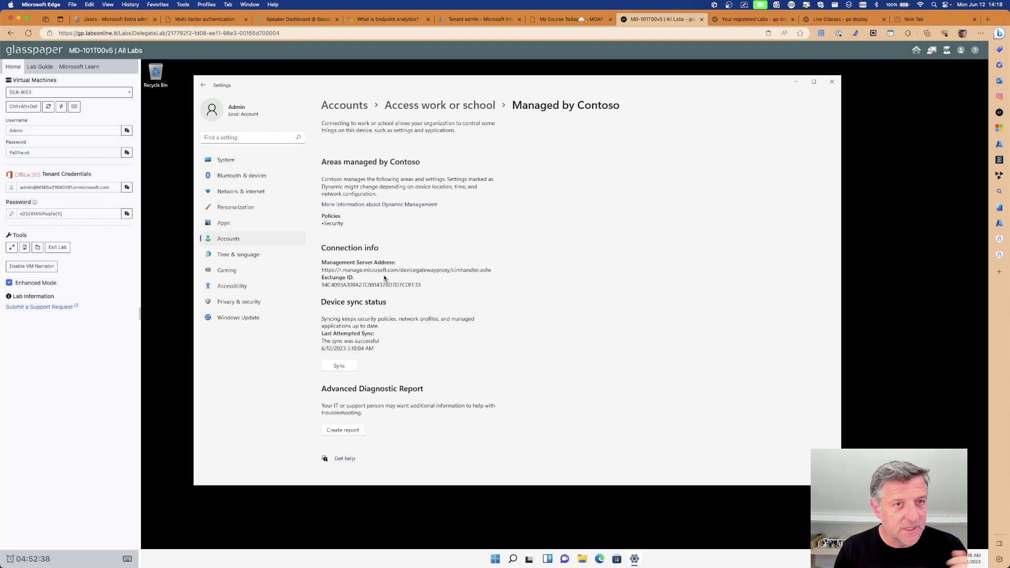
# Switch to the Microsoft Entra admin center in Safari and refresh the list of all devices to check SEA-WS3's MDM status.
pyautogui.hotkey('ctrl', 'Up')
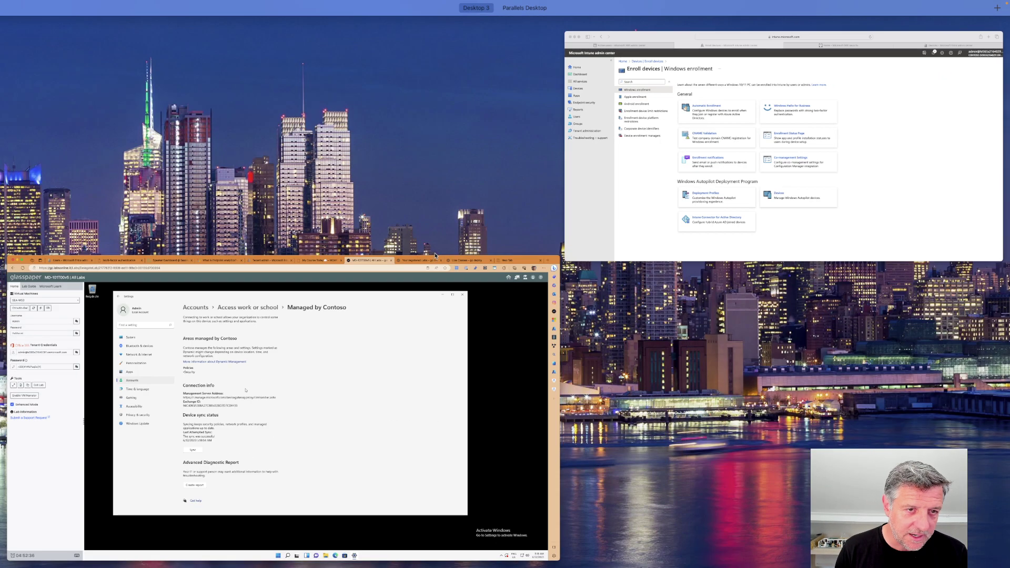
pyautogui.click(782, 135)
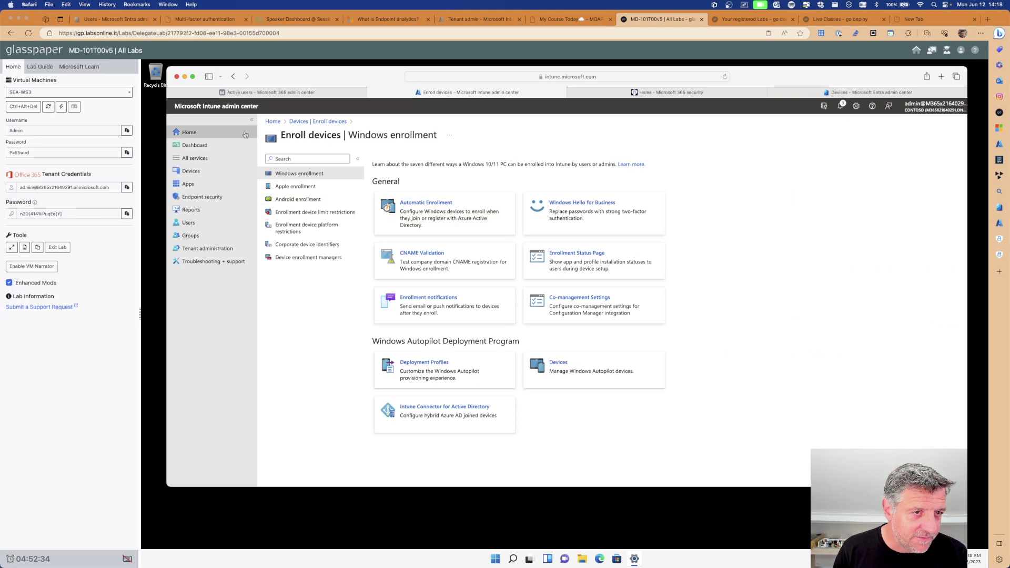
pyautogui.click(869, 92)
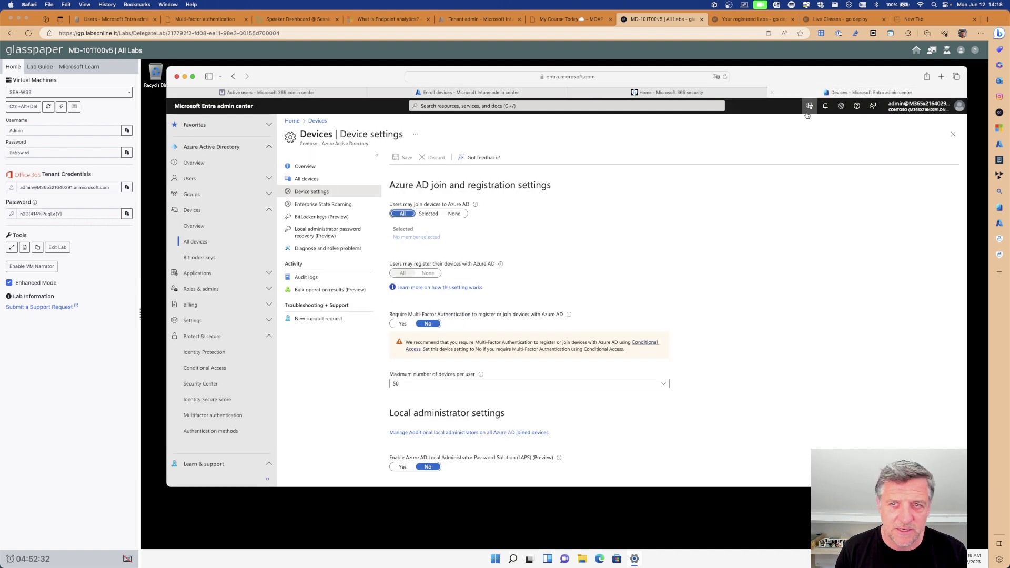
pyautogui.click(200, 242)
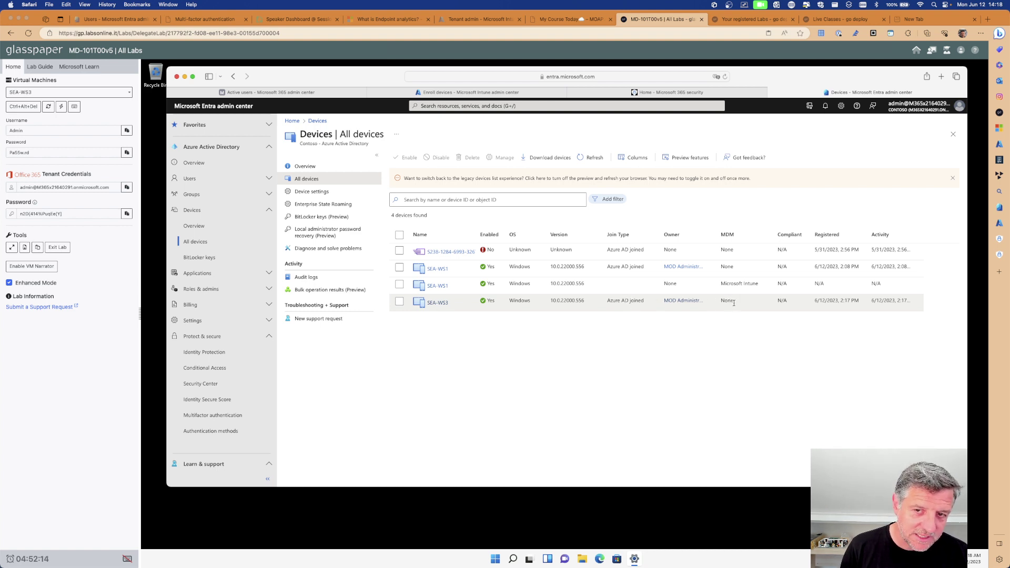
pyautogui.click(592, 157)
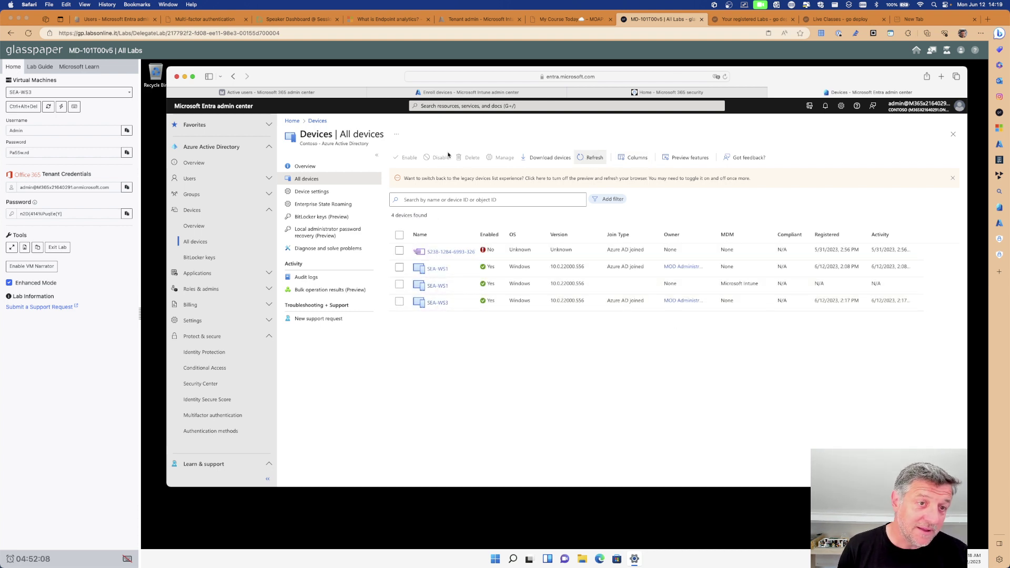
# Show all devices in the Microsoft Intune admin center and refresh the list to check for SEA-WS3.
pyautogui.click(468, 93)
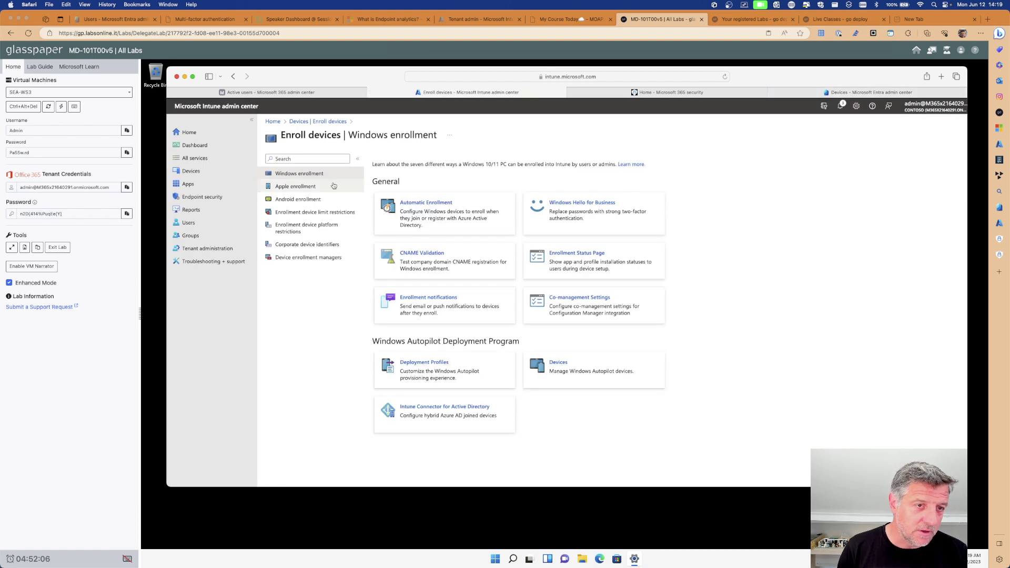
pyautogui.click(190, 171)
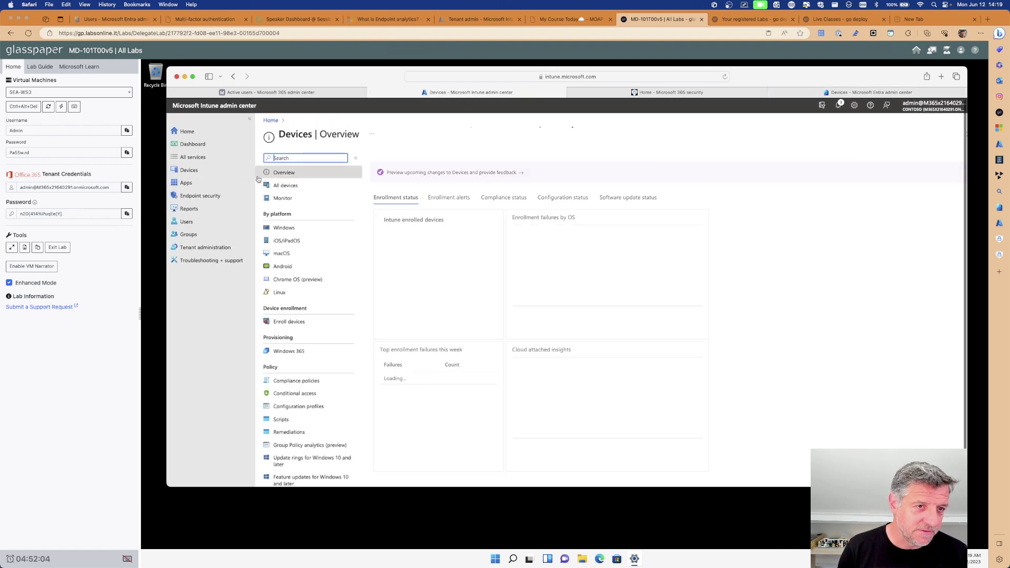
pyautogui.click(289, 185)
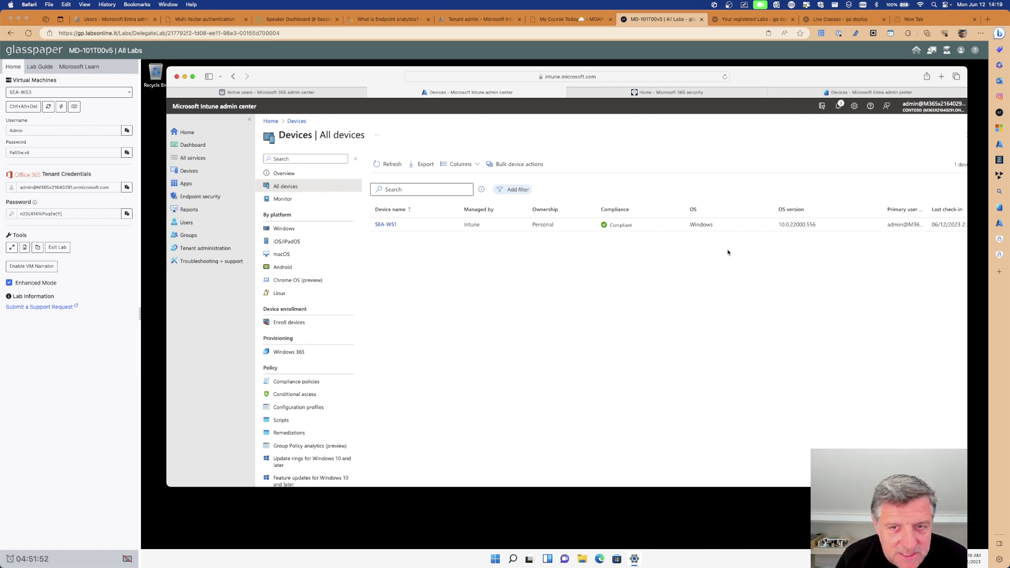
pyautogui.click(390, 163)
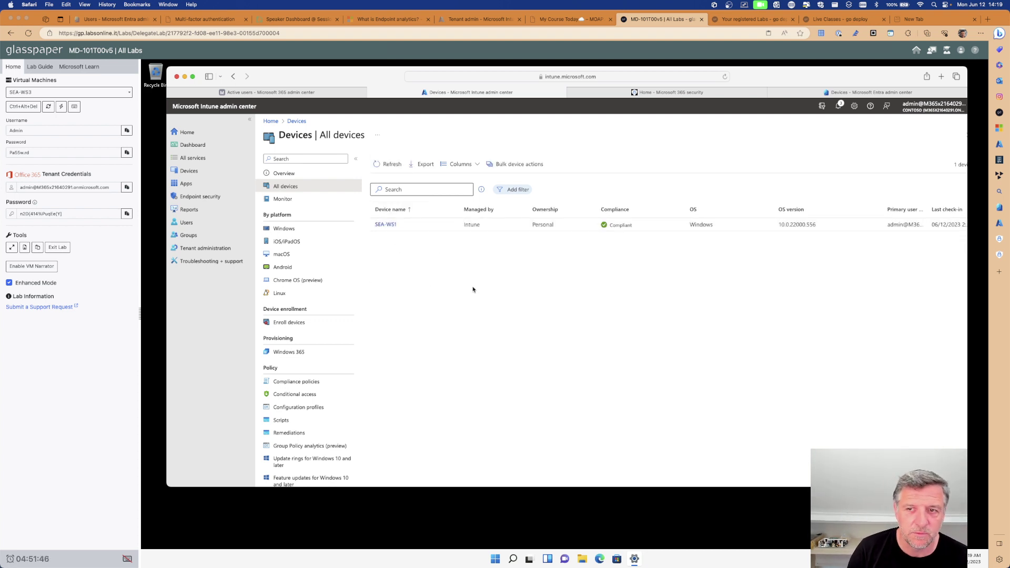
# Switch to the Windows Enrollment whiteboard, draw a short diagonal arrow at the aad cylinder's upper right and start a text label beside it.
pyautogui.hotkey('ctrl', 'Right')
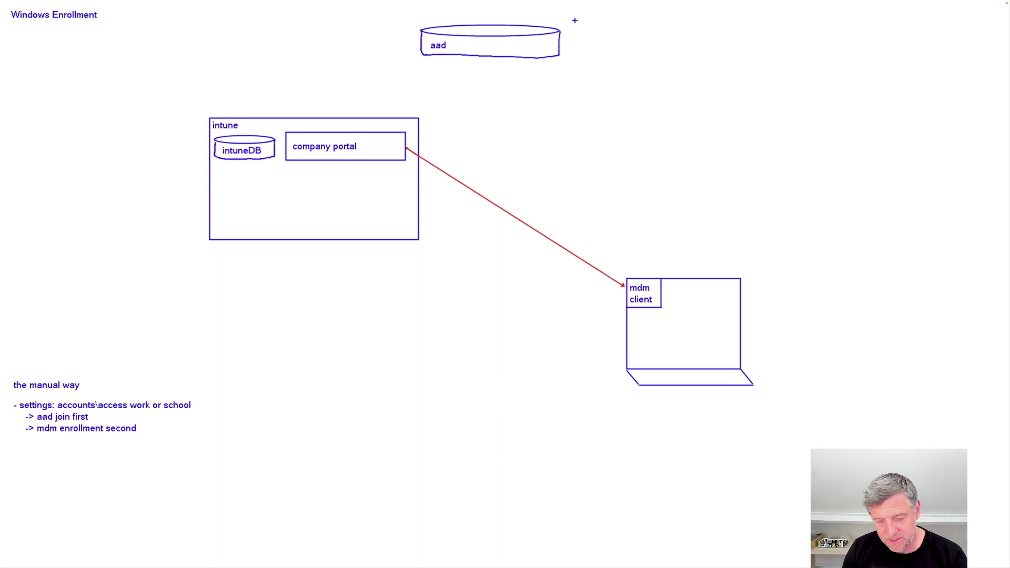
pyautogui.moveTo(575, 21); pyautogui.dragTo(562, 32)
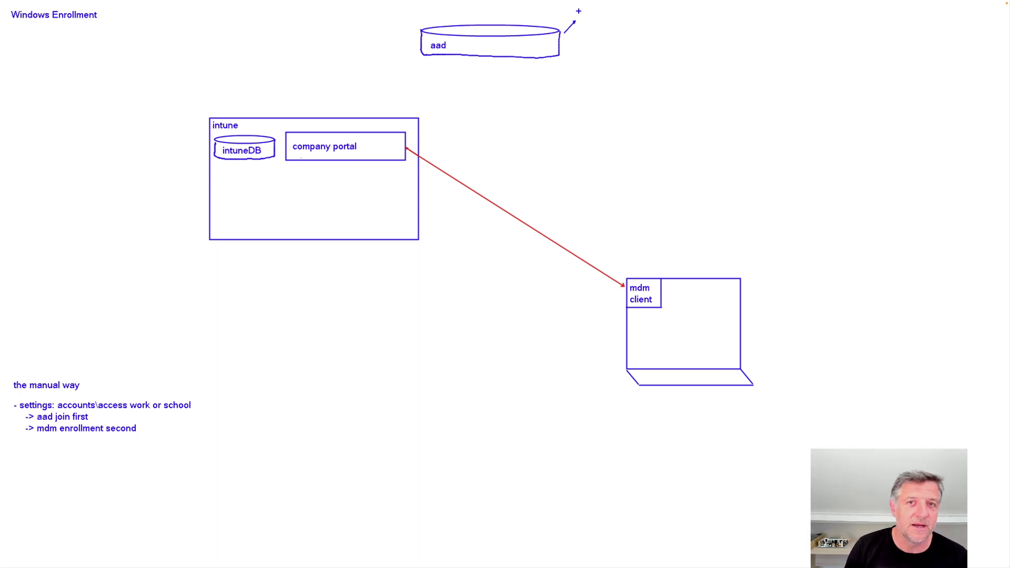
pyautogui.click(580, 20)
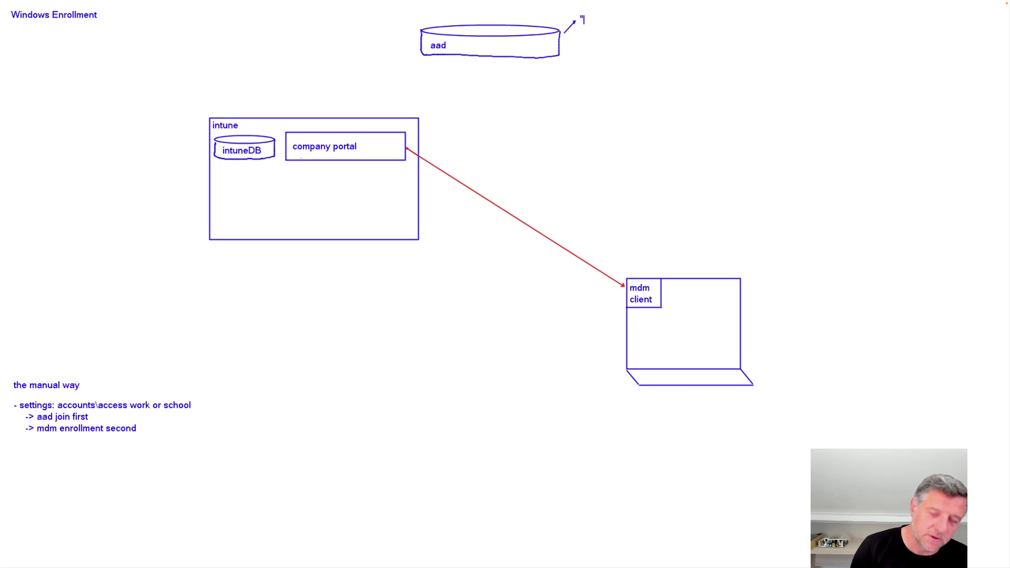
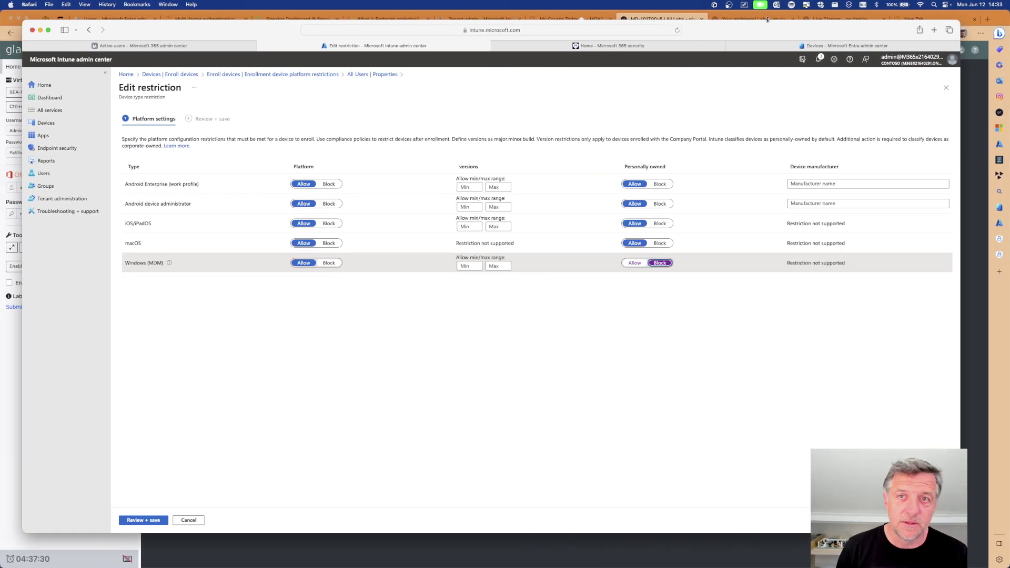
# Switch to the Edge lab window, connect to SEA-SVR1 in Enhanced Mode and sign in by entering the administrator password.
pyautogui.click(661, 19)
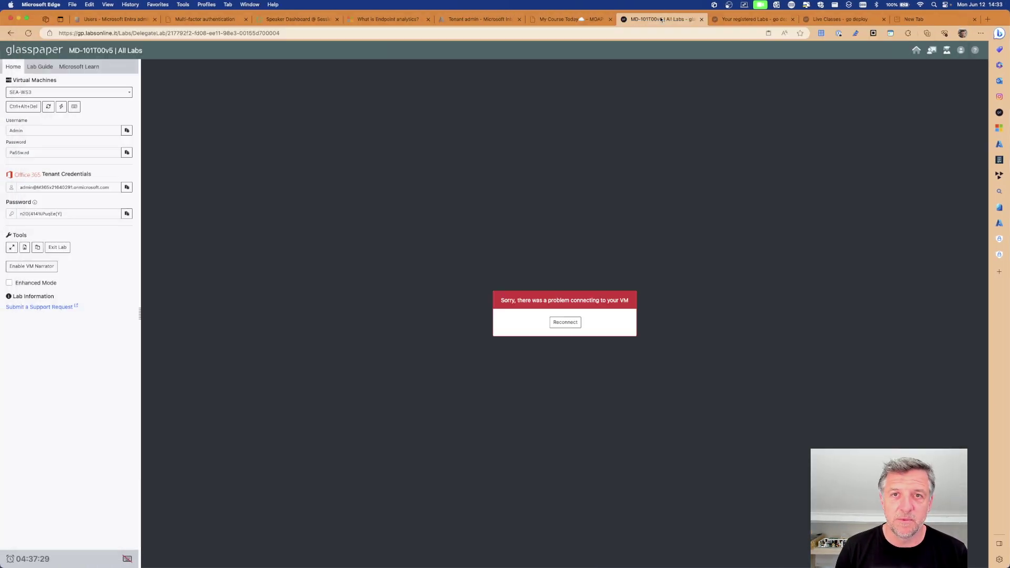
pyautogui.click(66, 92)
pyautogui.click(53, 153)
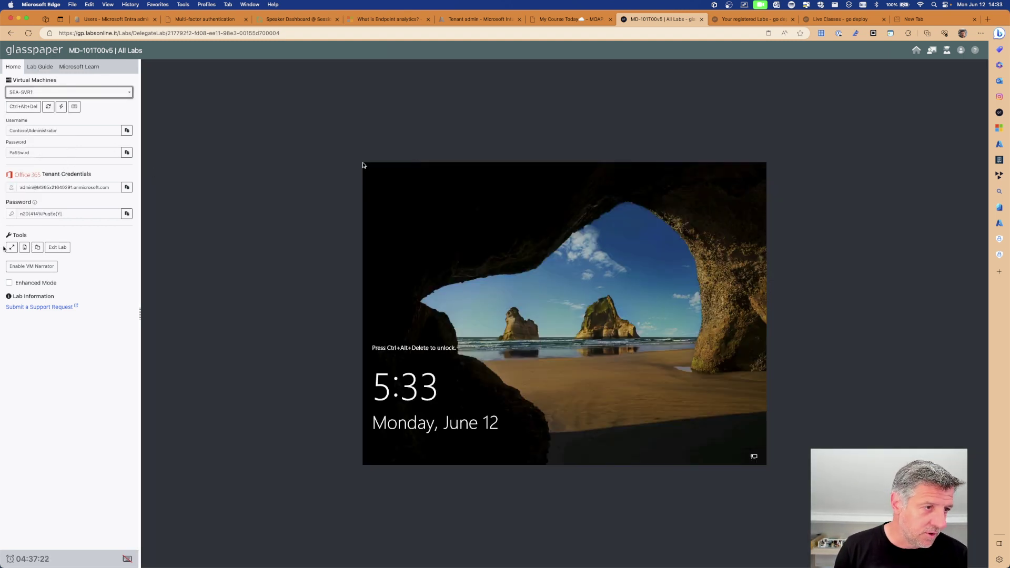
pyautogui.click(9, 282)
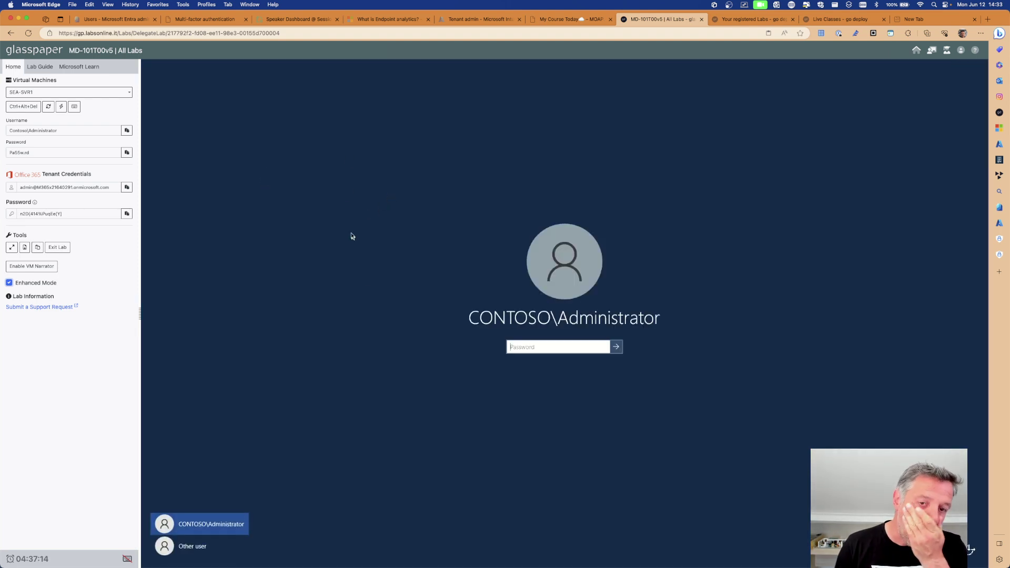
pyautogui.click(127, 152)
pyautogui.press('Return')
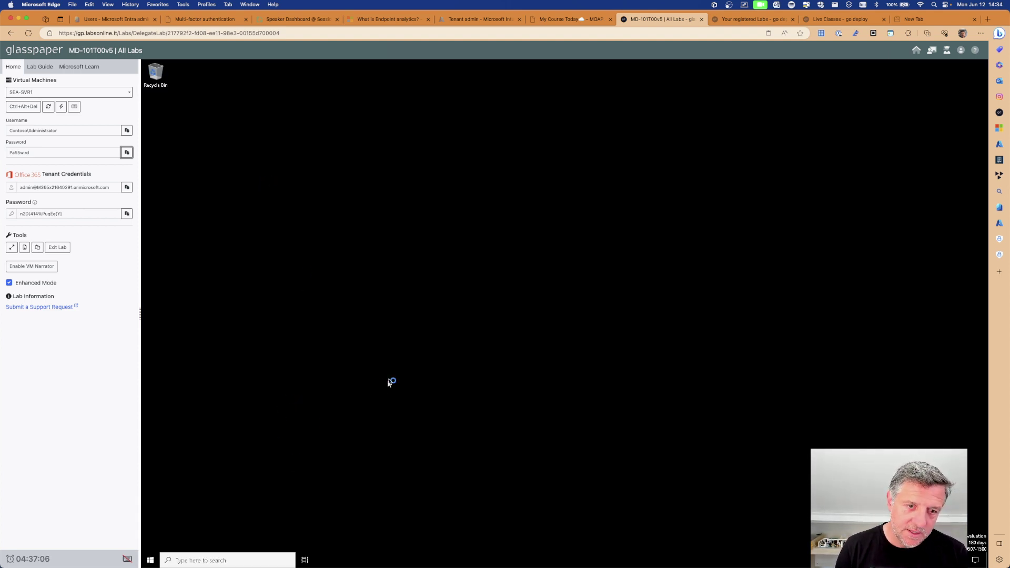
# Open Microsoft Edge on SEA-SVR1 and go to entra.microsoft.com.
pyautogui.click(150, 558)
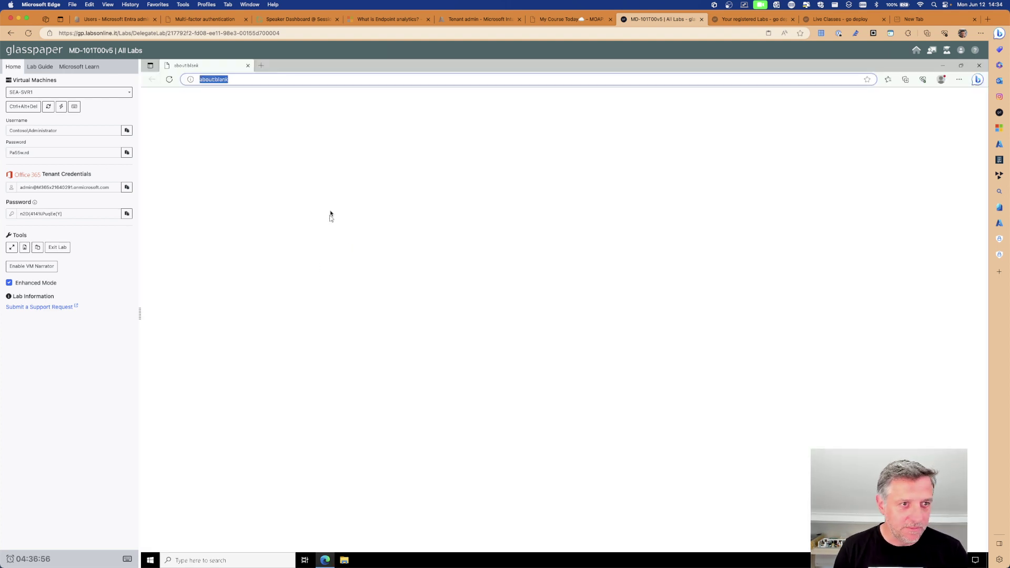
pyautogui.click(296, 81)
pyautogui.write('abou')
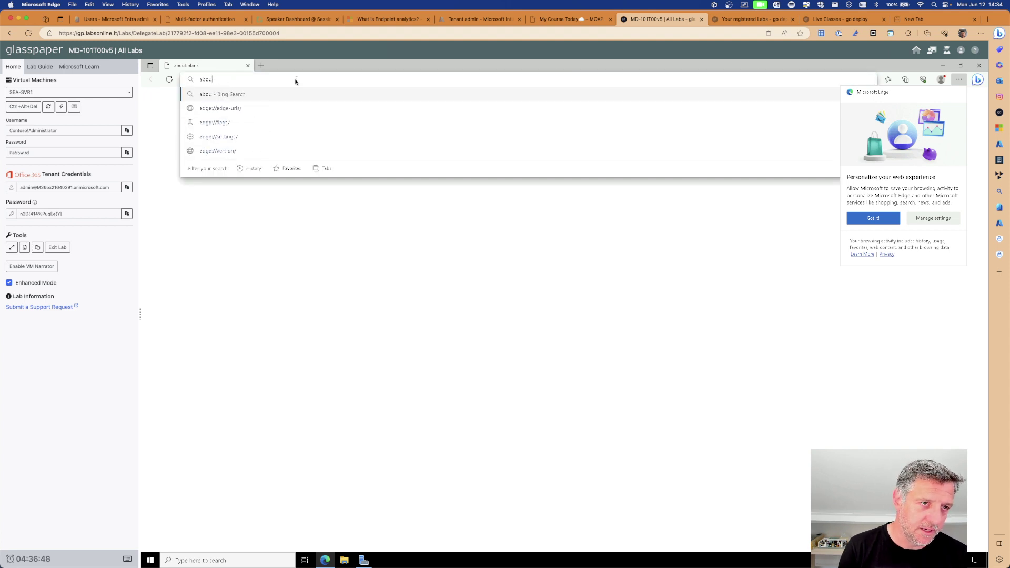
pyautogui.press('BackSpace')
pyautogui.press('BackSpace')
pyautogui.press('BackSpace')
pyautogui.press('BackSpace')
pyautogui.write('entra.m')
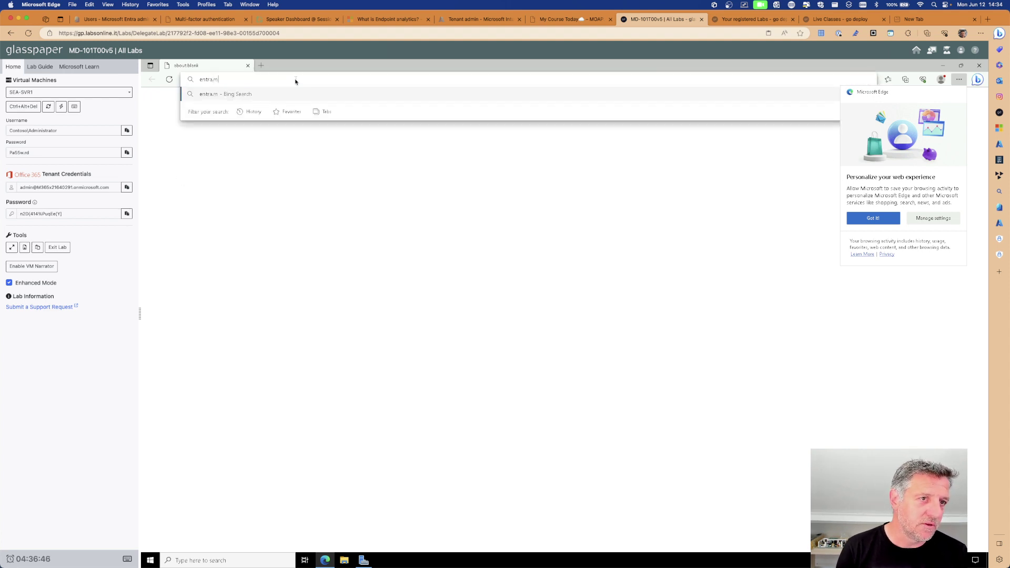
pyautogui.write('icrosoft.com')
pyautogui.press('Return')
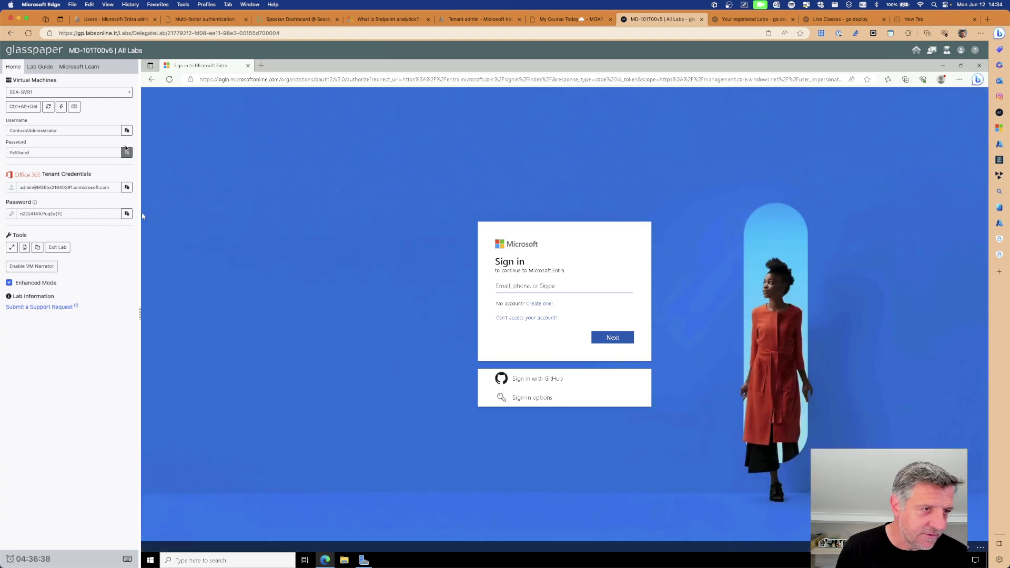
pyautogui.click(126, 130)
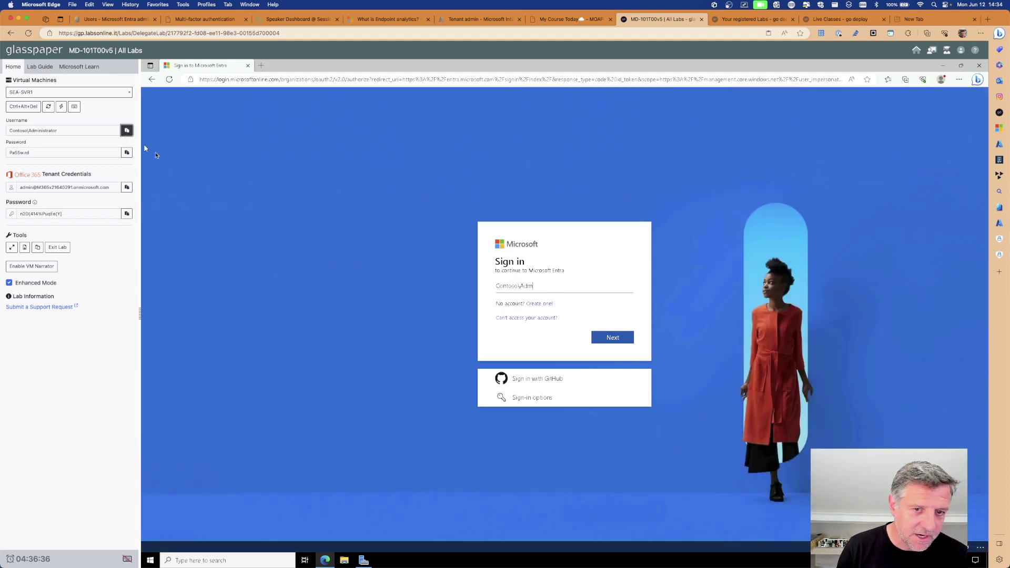
pyautogui.moveTo(557, 287); pyautogui.dragTo(460, 284)
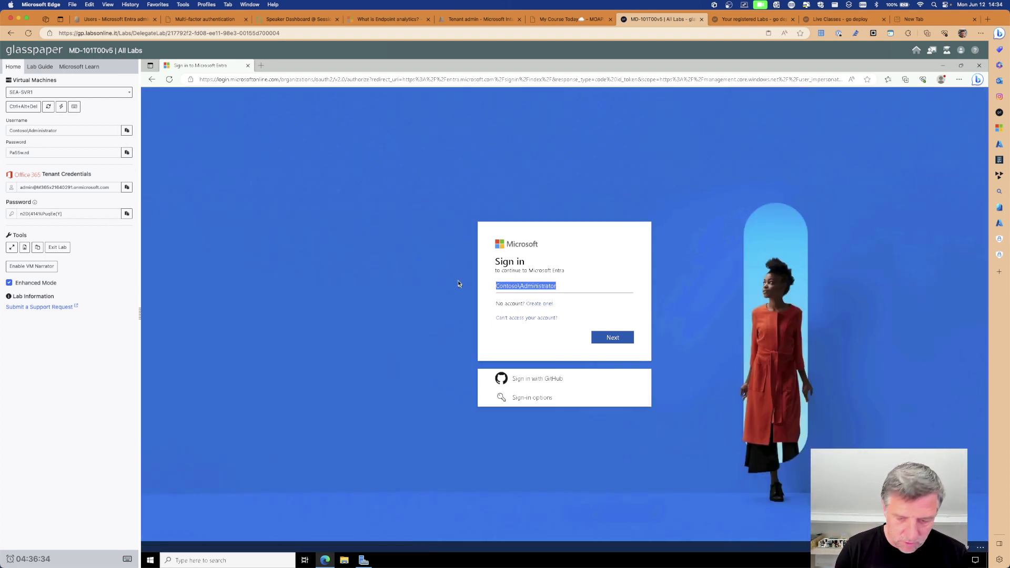
pyautogui.press('BackSpace')
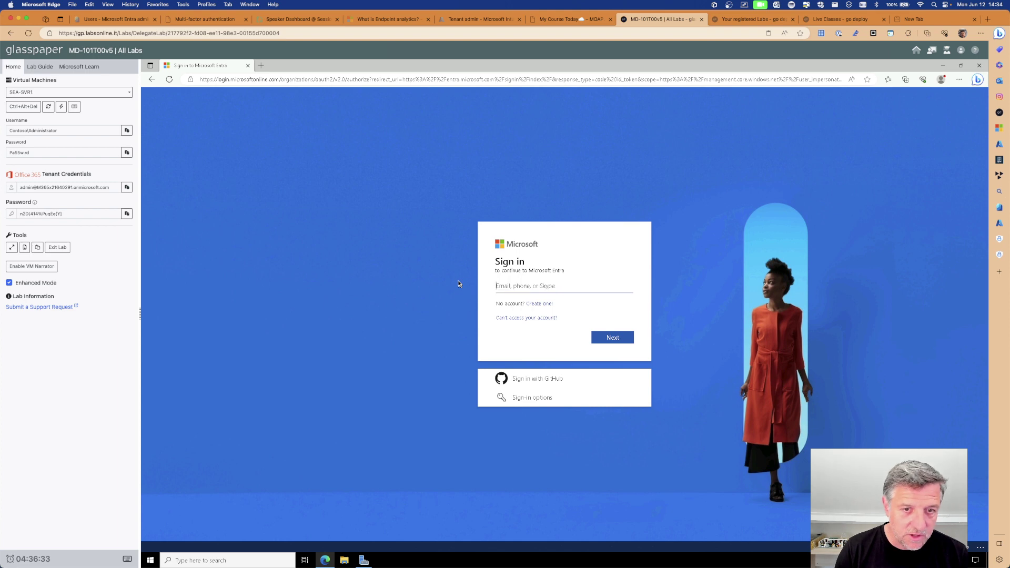
# Sign in to Microsoft Entra with the tenant admin's username and password, stay signed in and save the password with automatic saving turned on.
pyautogui.click(127, 186)
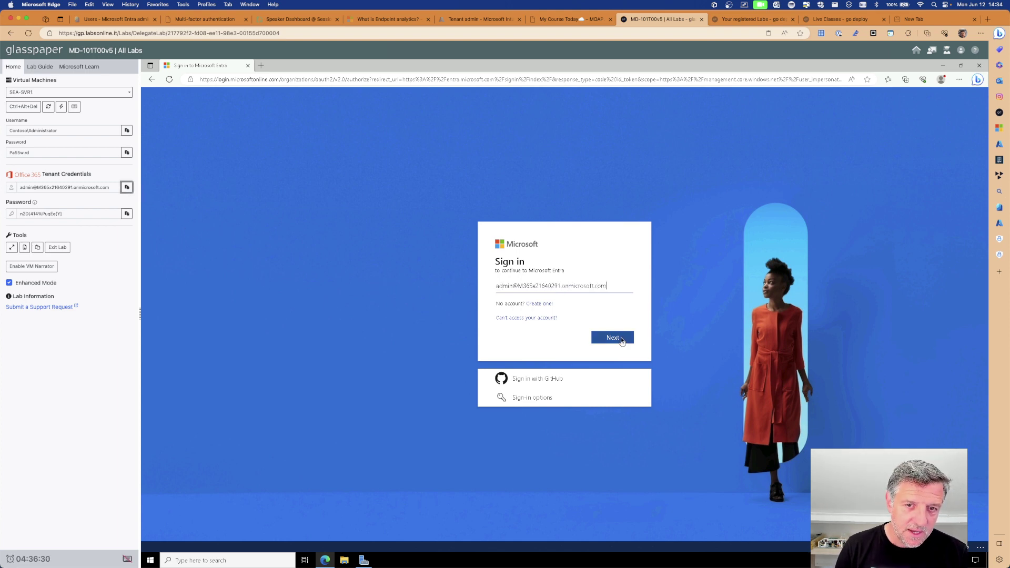
pyautogui.click(620, 340)
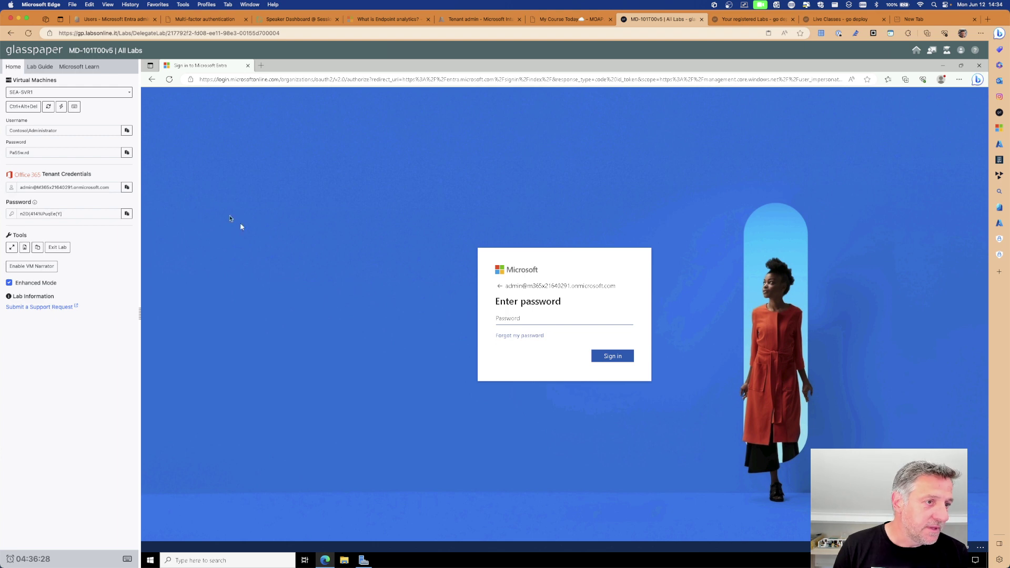
pyautogui.click(126, 214)
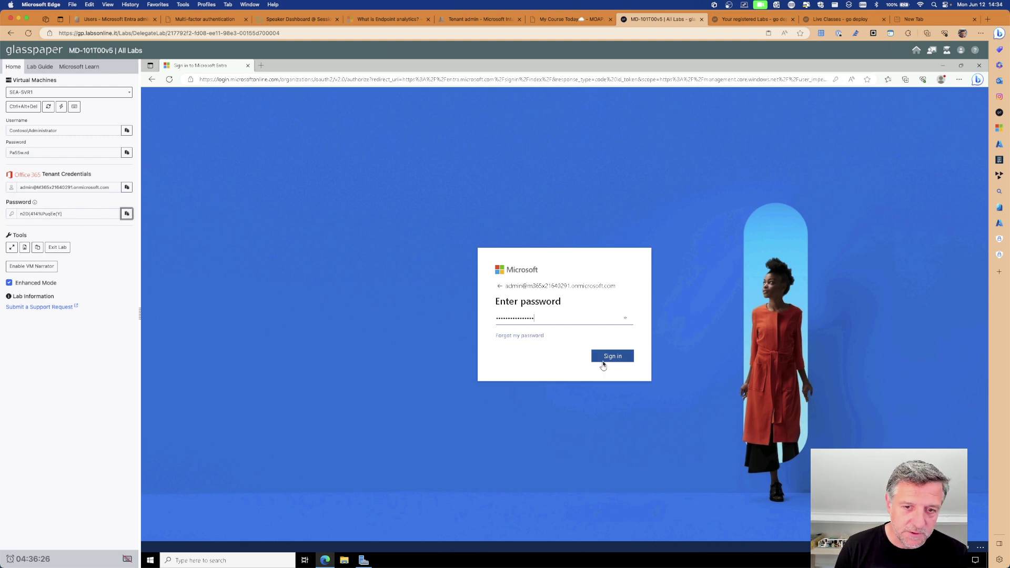
pyautogui.click(611, 360)
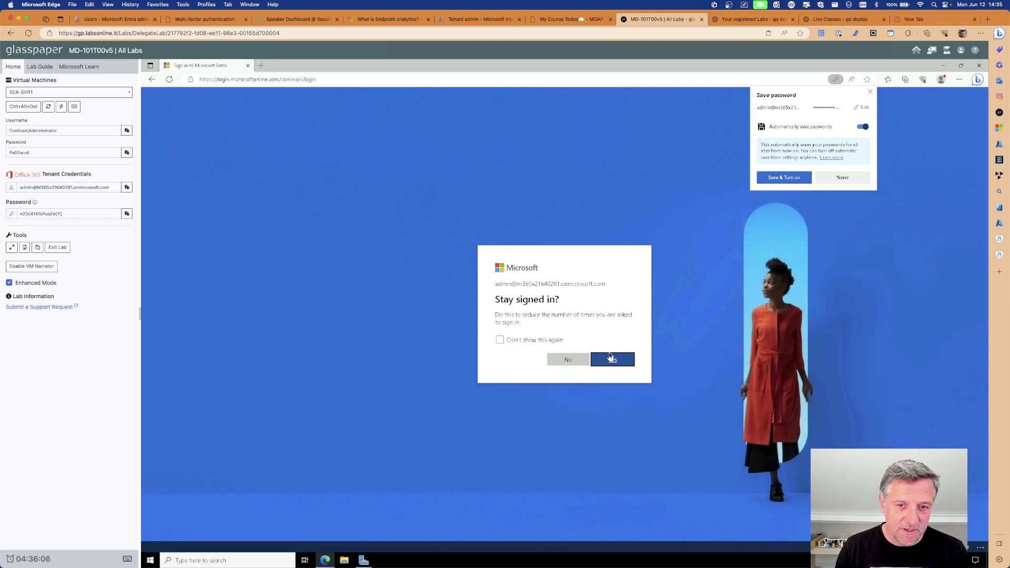
pyautogui.click(611, 358)
pyautogui.click(782, 178)
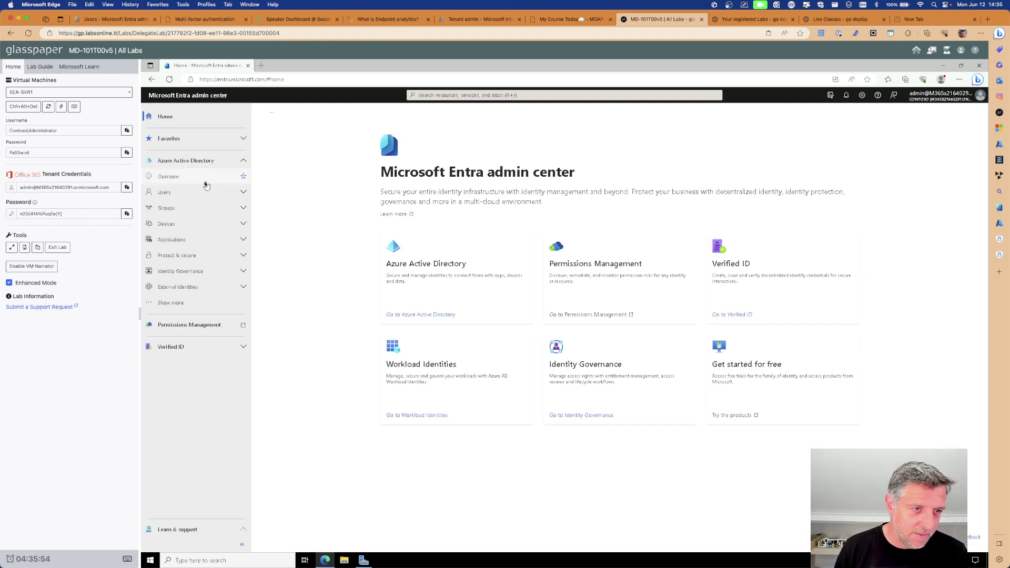
# Open the Azure AD Connect page from the Azure Active Directory overview.
pyautogui.click(180, 177)
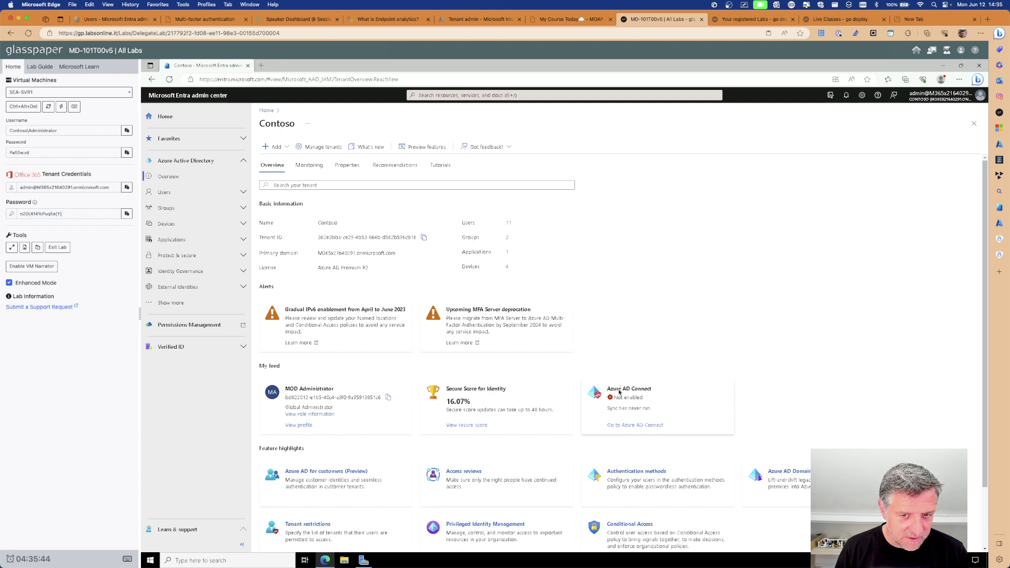
pyautogui.click(628, 425)
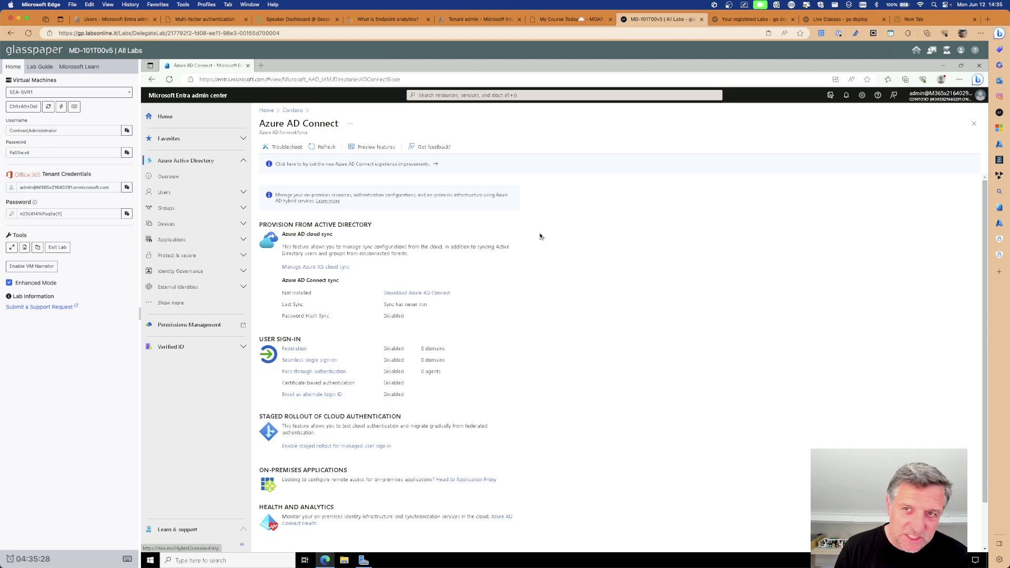
# Go to moap.ms in the empty local browser tab and open the Shownotes linked from My Course Today.
pyautogui.click(917, 19)
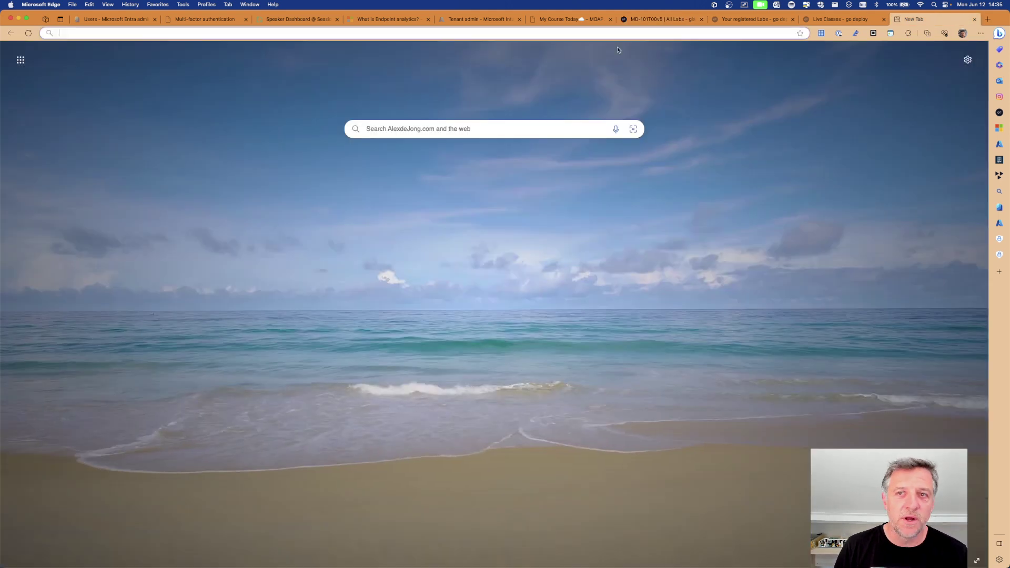
pyautogui.click(469, 34)
pyautogui.write('moap')
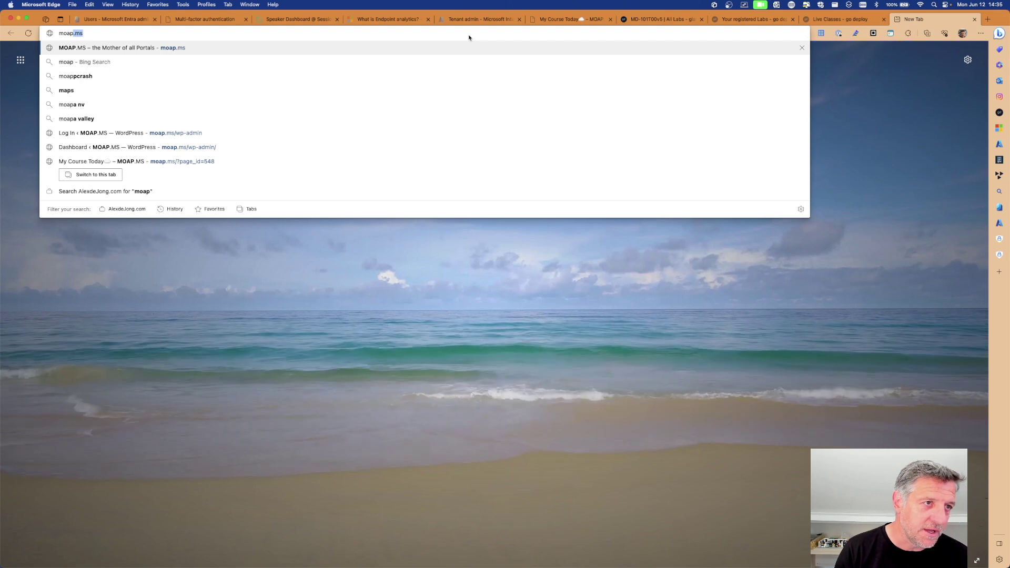
pyautogui.write('.ms')
pyautogui.press('Return')
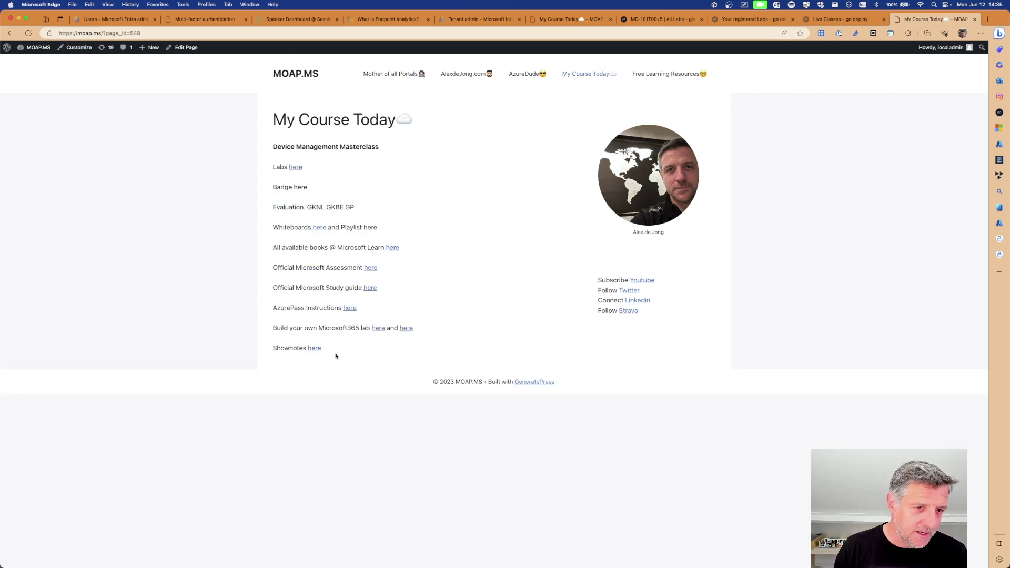
pyautogui.click(314, 348)
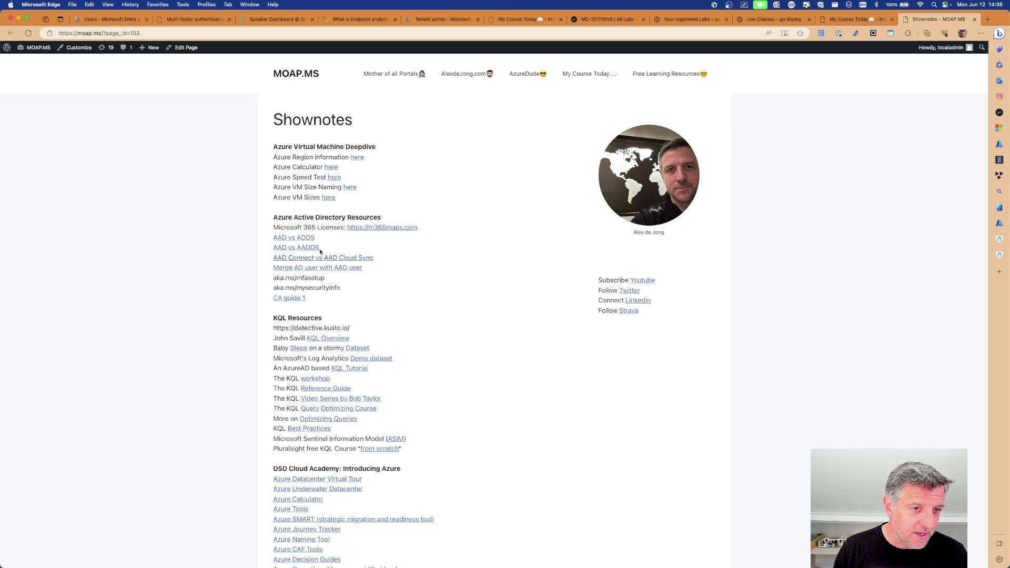
# Open the AAD Connect vs AAD Cloud Sync article and review the feature comparison between Azure AD Connect and cloud sync.
pyautogui.click(282, 259)
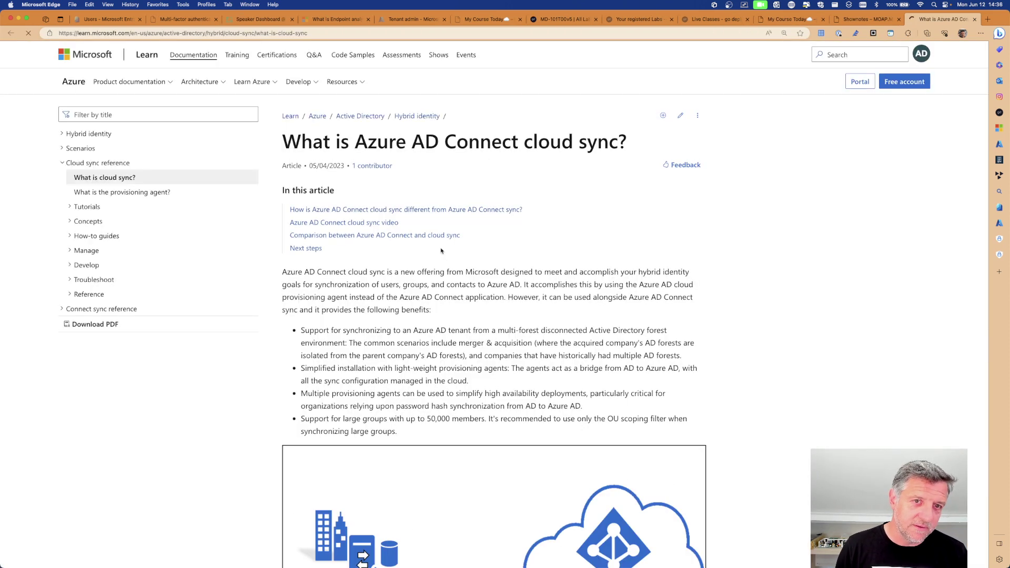
pyautogui.scroll(-15, 482, 209)
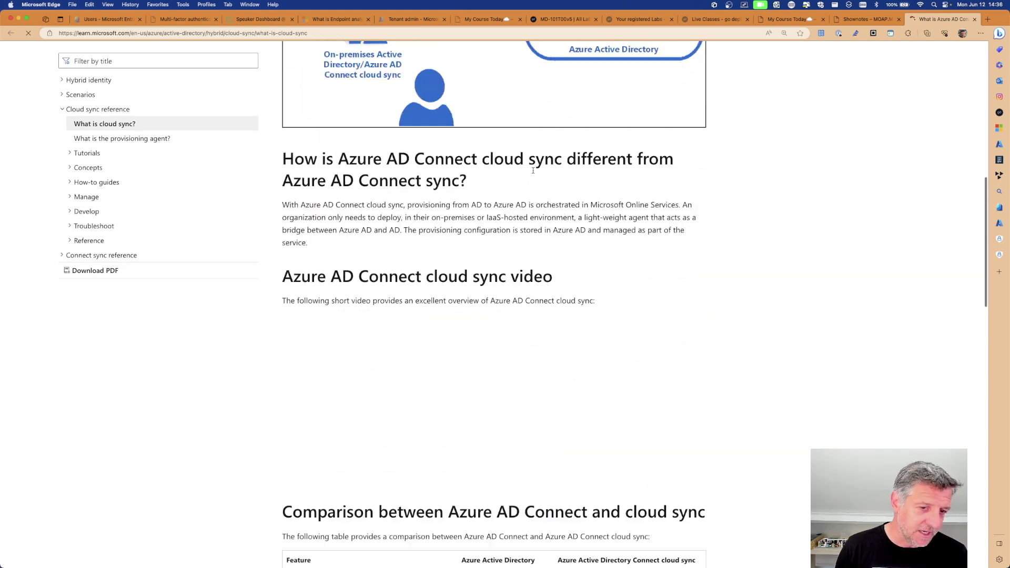
pyautogui.scroll(-3, 552, 192)
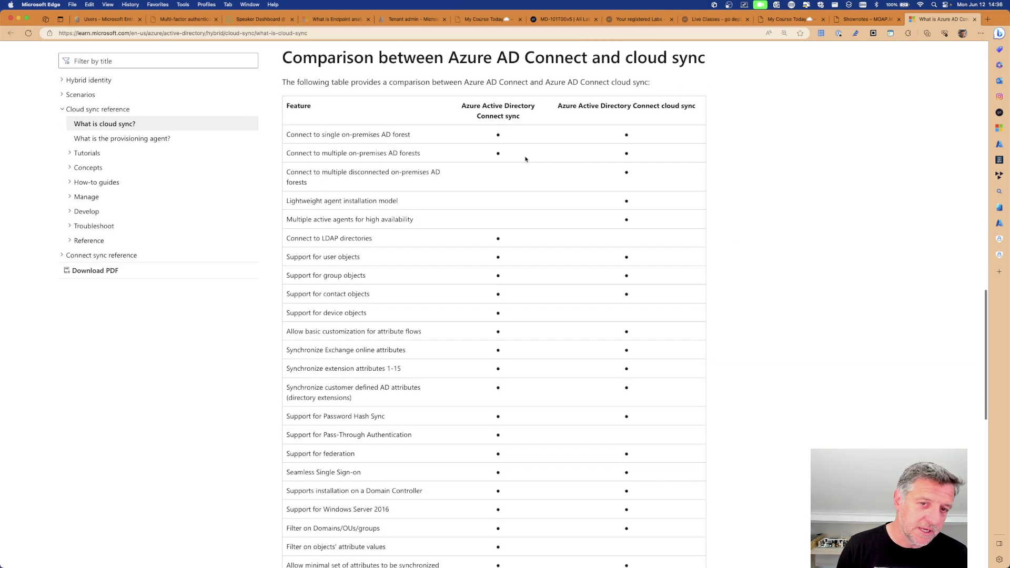
pyautogui.scroll(-14, 613, 192)
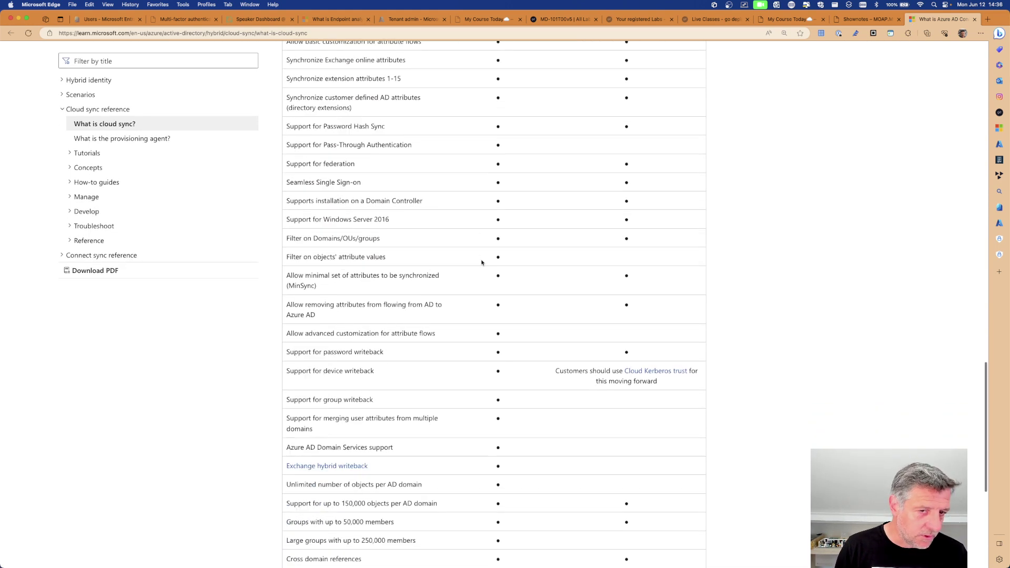
pyautogui.scroll(20, 541, 262)
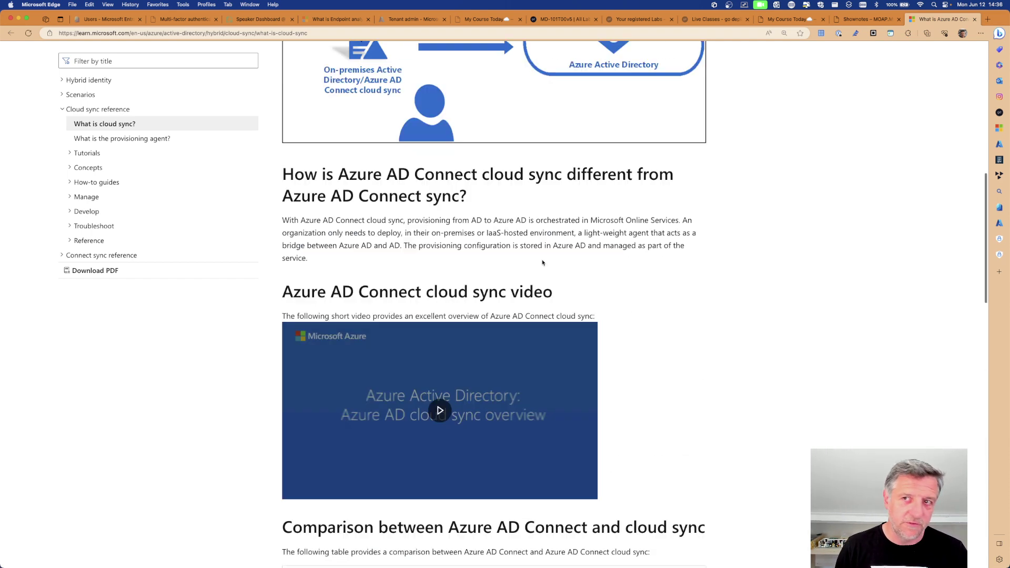
pyautogui.scroll(2, 751, 66)
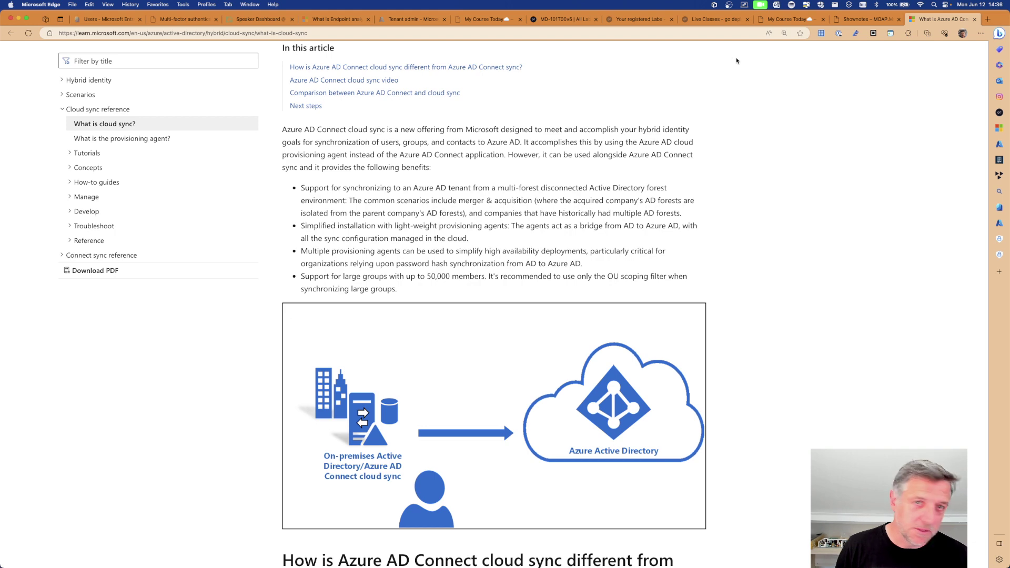
# Return to the MD-101T00v5 lab tab, glance at the Windows Enrollment whiteboard and download Azure AD Connect on SEA-SVR1.
pyautogui.click(563, 19)
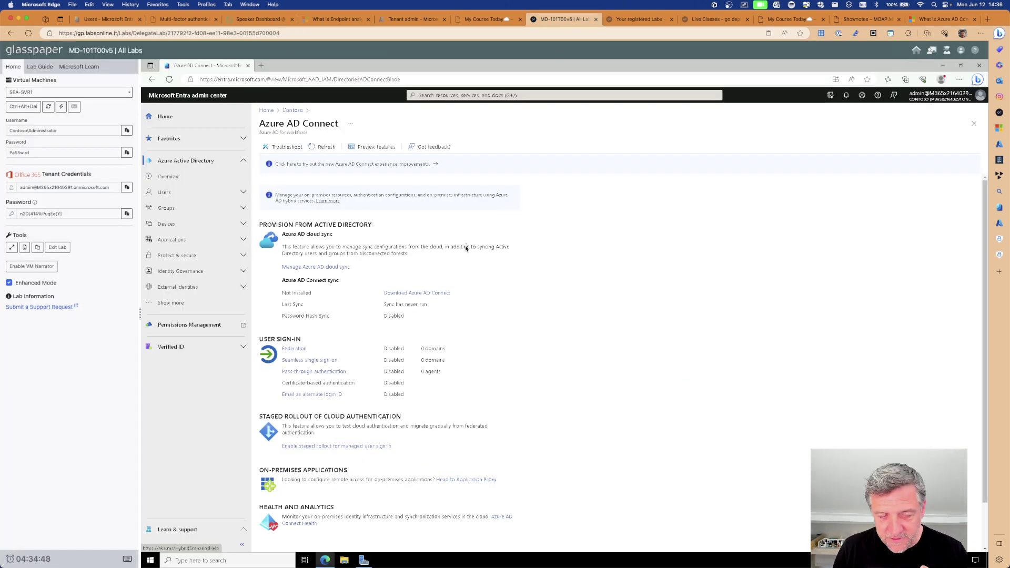
pyautogui.hotkey('ctrl', 'Right')
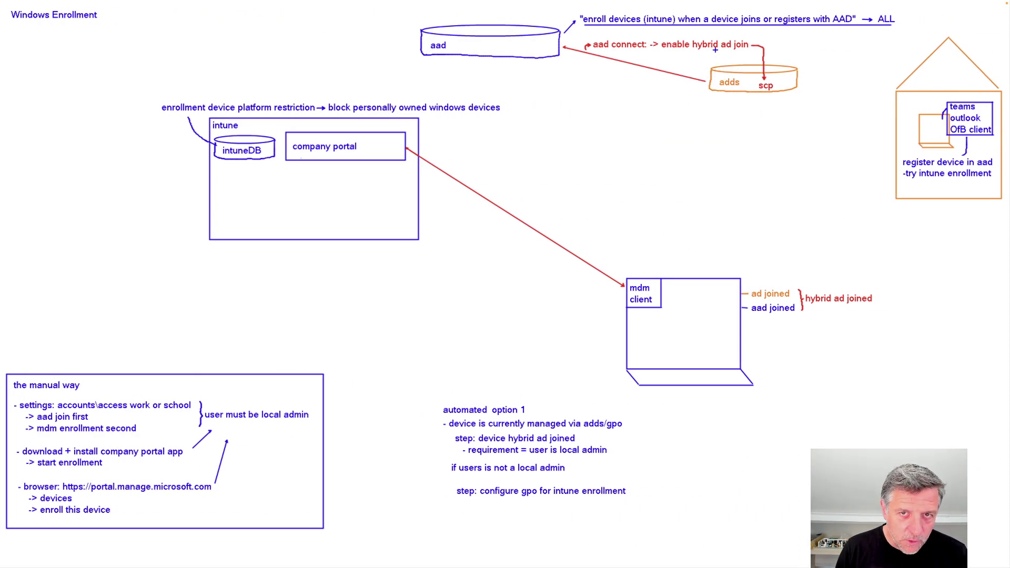
pyautogui.hotkey('ctrl', 'Left')
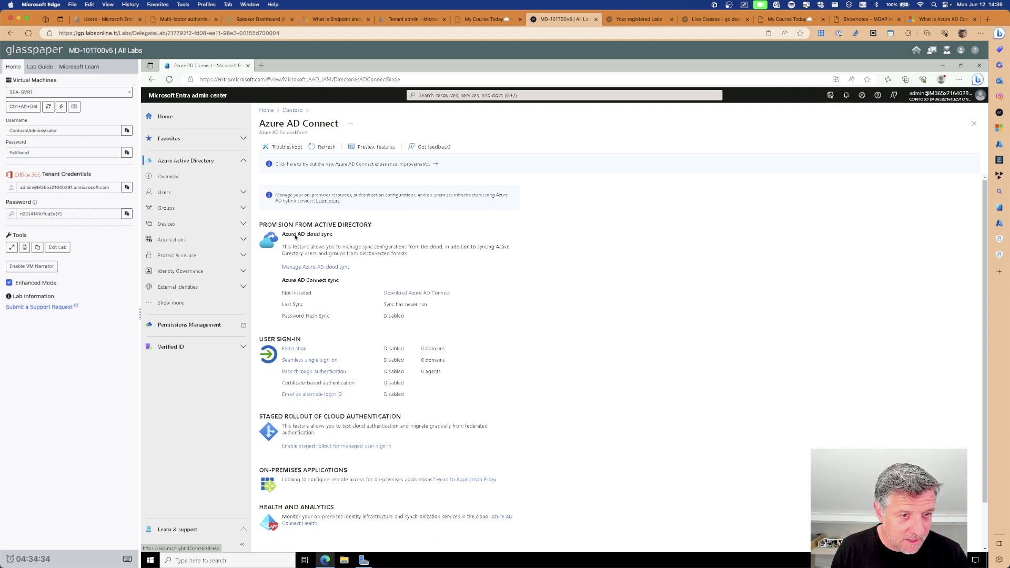
pyautogui.click(413, 294)
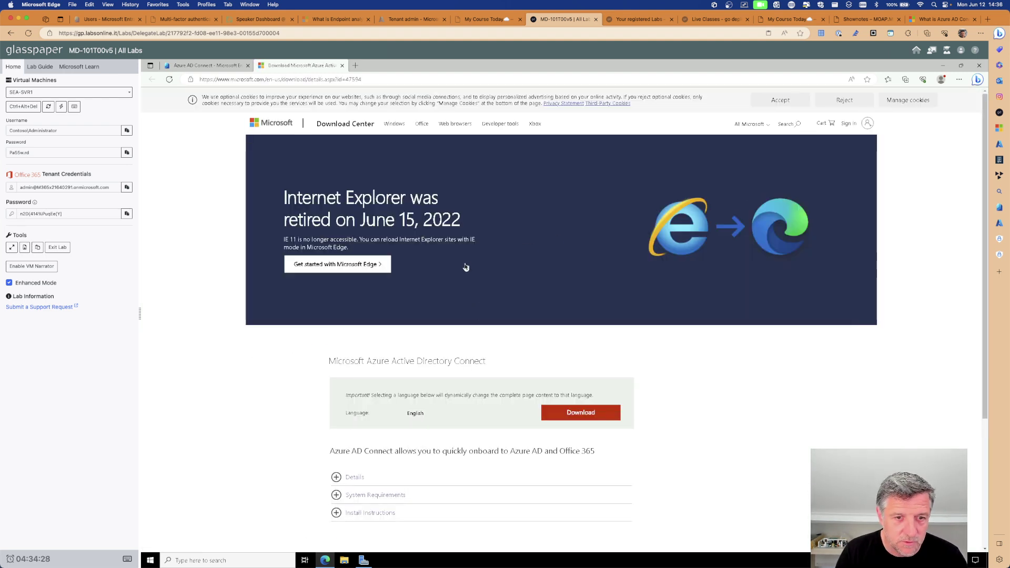
pyautogui.click(553, 413)
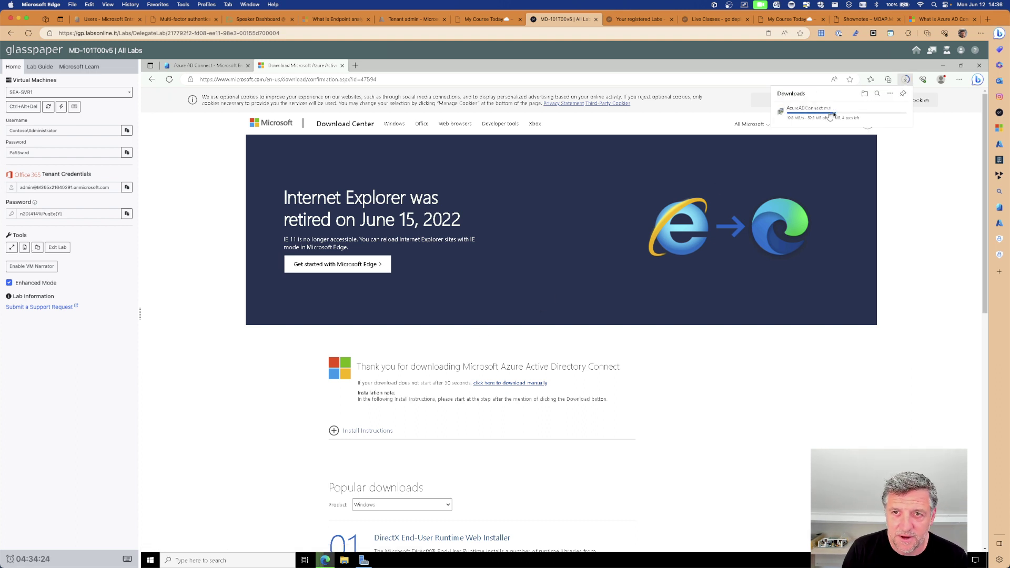
# Run the downloaded AzureADConnect.msi and minimize the Edge and Server Manager windows on SEA-SVR1.
pyautogui.moveTo(817, 126)
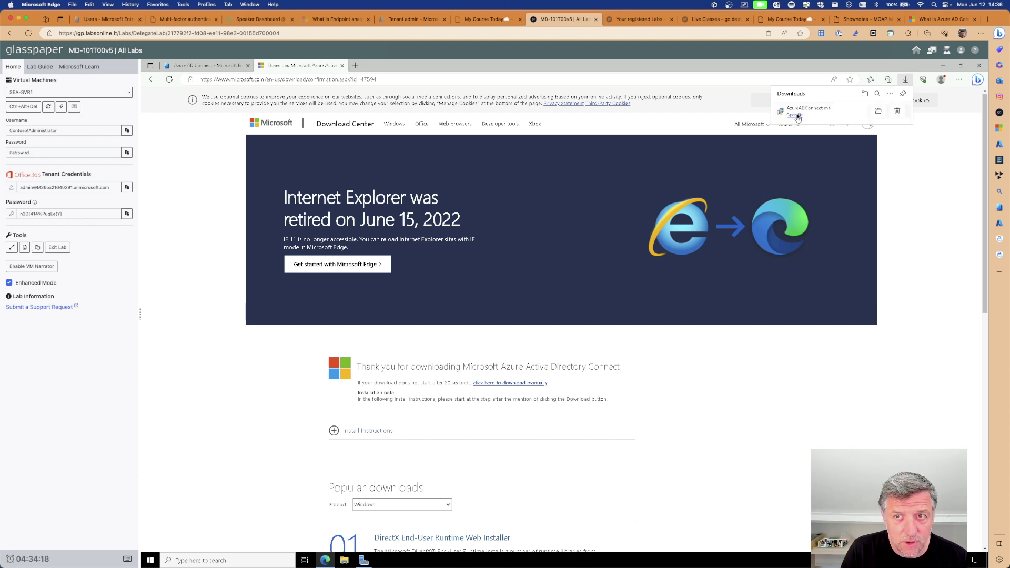
pyautogui.click(795, 115)
pyautogui.click(942, 65)
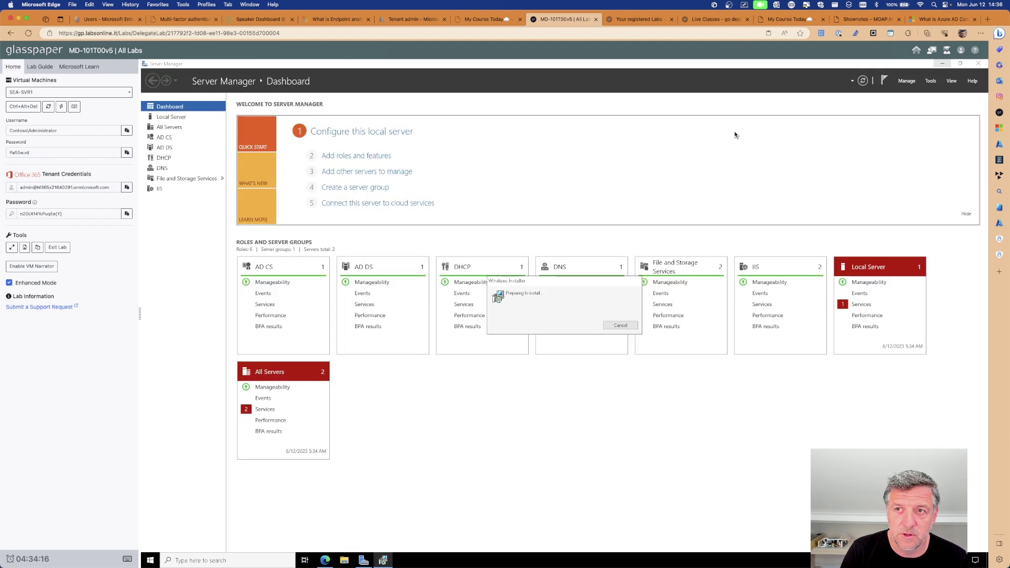
pyautogui.click(942, 63)
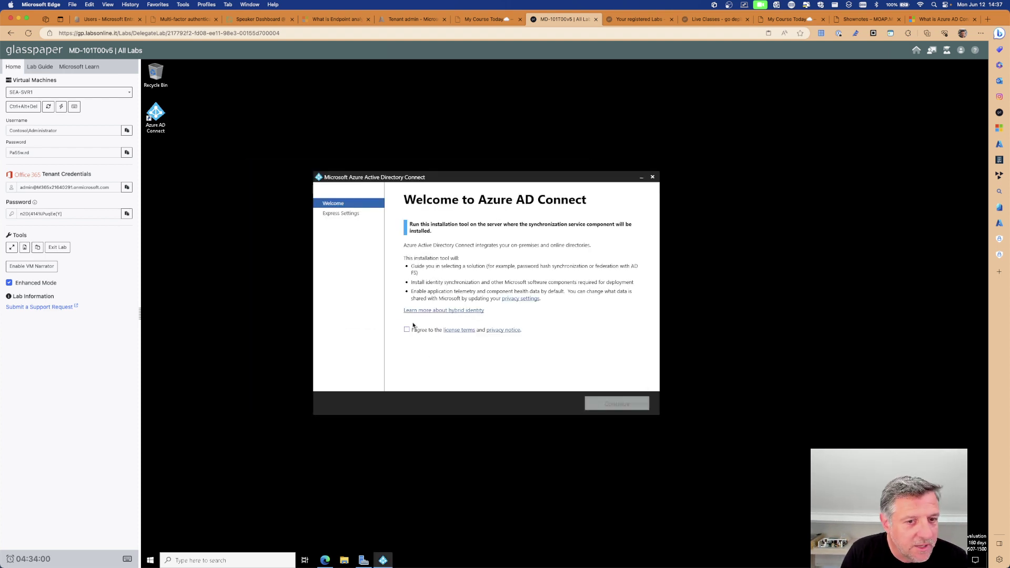
# Accept the Azure AD Connect license terms, choose customized setup and install the required components without any optional settings.
pyautogui.click(407, 330)
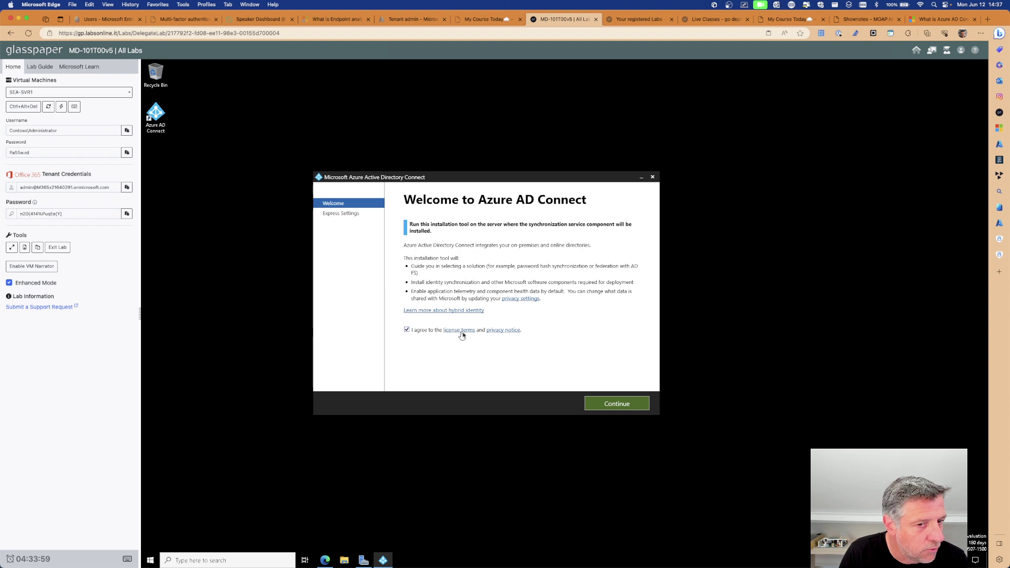
pyautogui.click(626, 409)
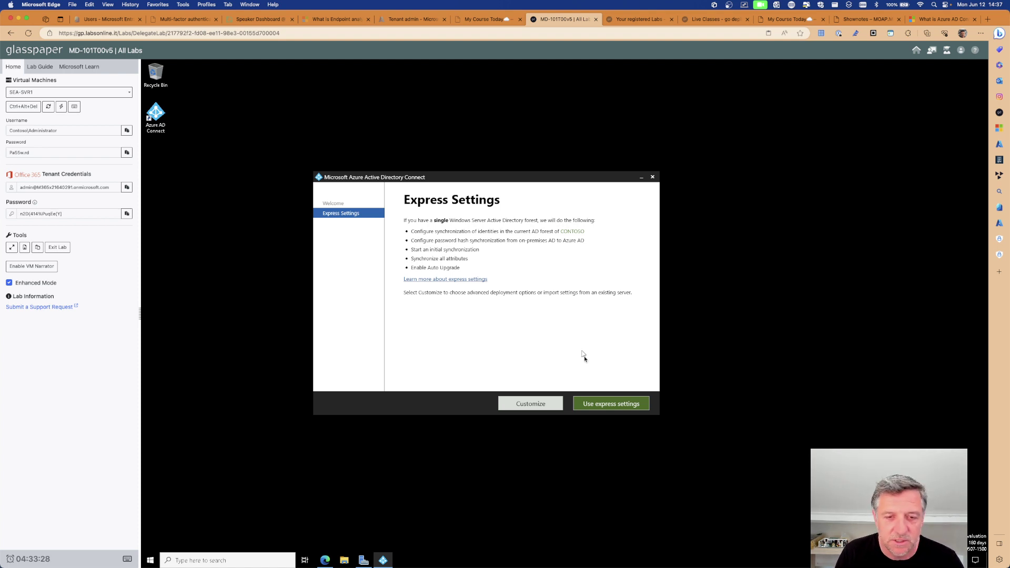
pyautogui.click(529, 402)
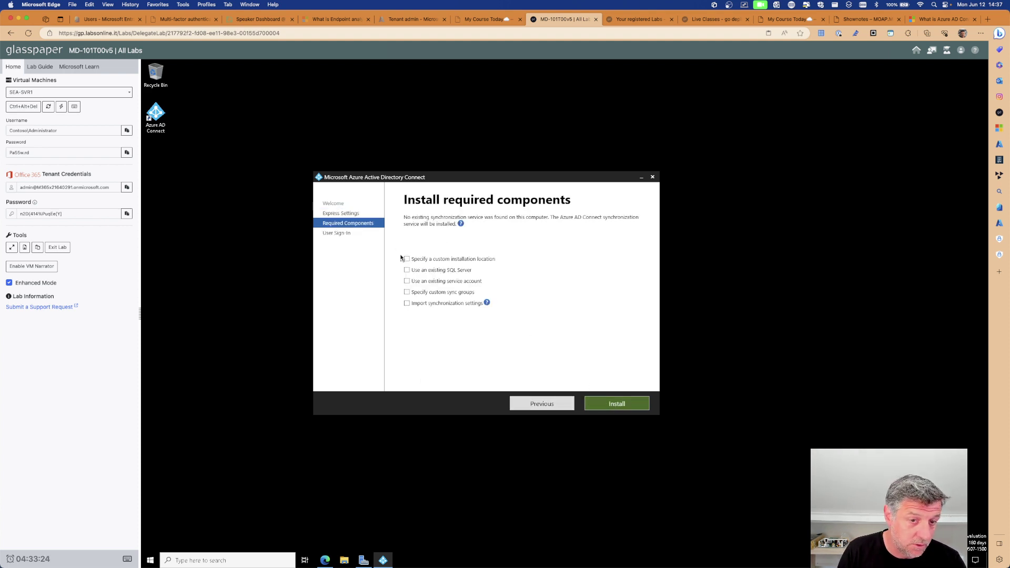
pyautogui.click(616, 403)
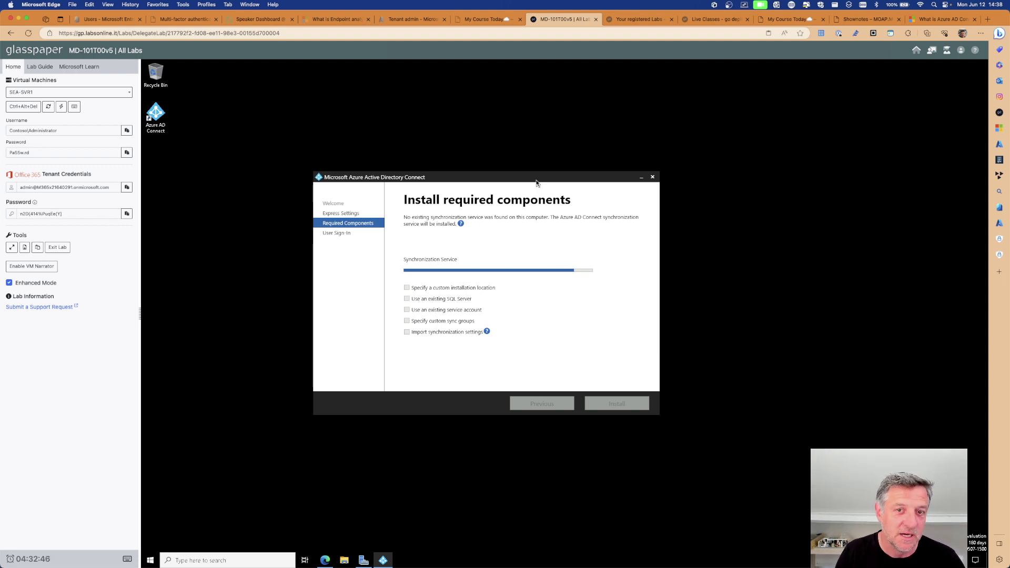
pyautogui.moveTo(503, 179); pyautogui.dragTo(562, 187)
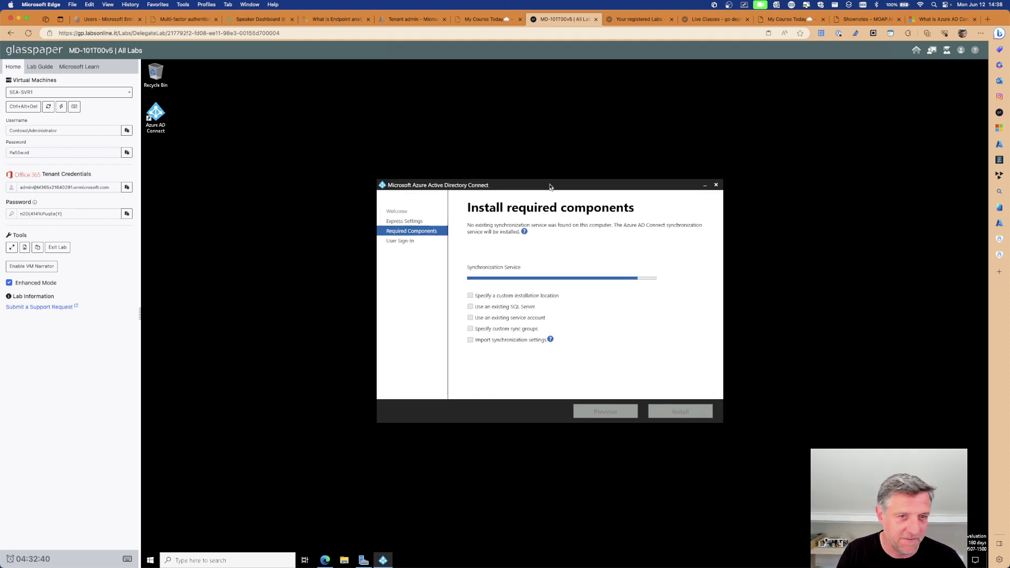
pyautogui.moveTo(550, 187); pyautogui.dragTo(552, 181)
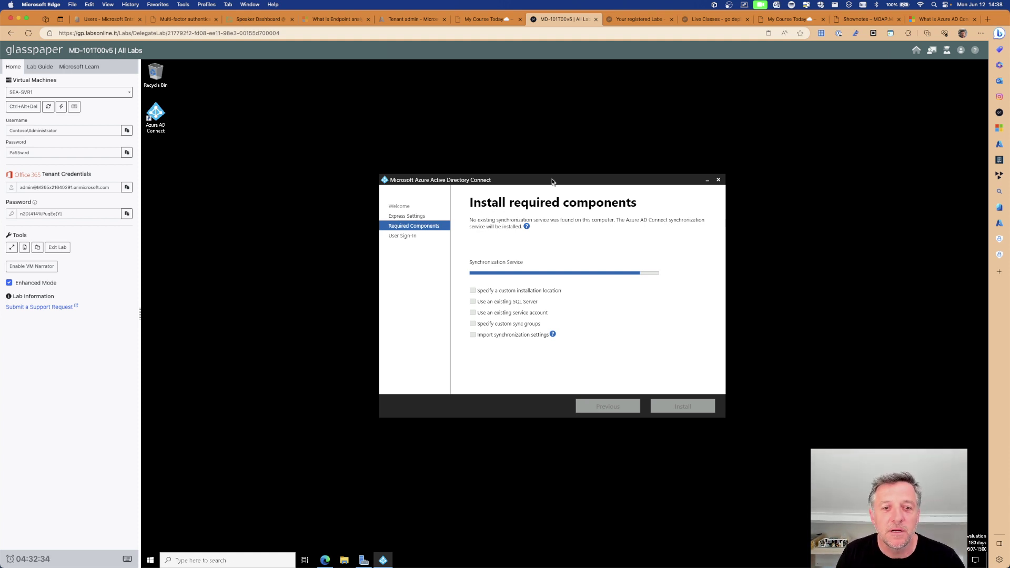
pyautogui.moveTo(552, 181); pyautogui.dragTo(554, 190)
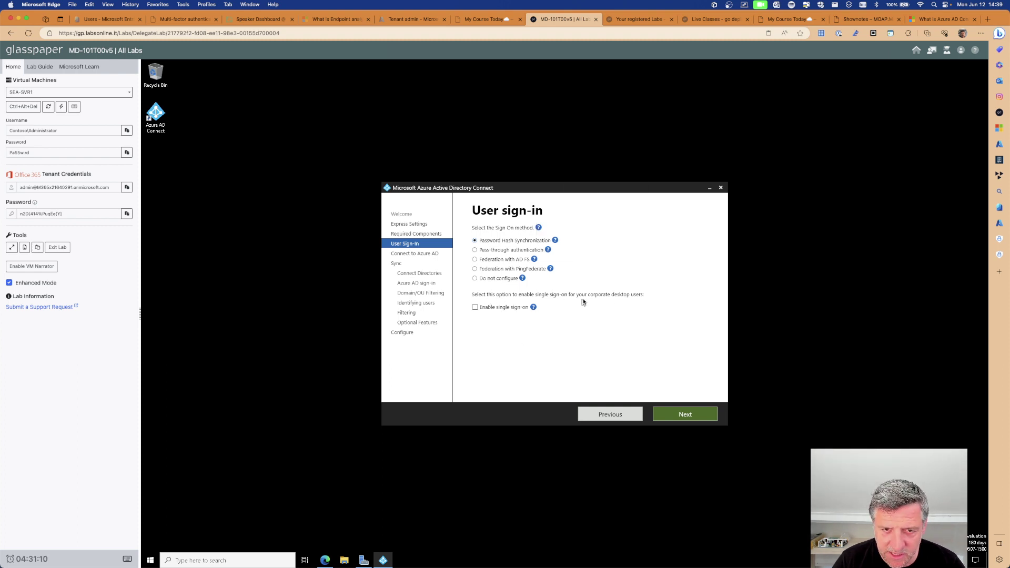
# Enable single sign-on alongside Password Hash Synchronization and continue to the Azure AD connection page.
pyautogui.click(497, 308)
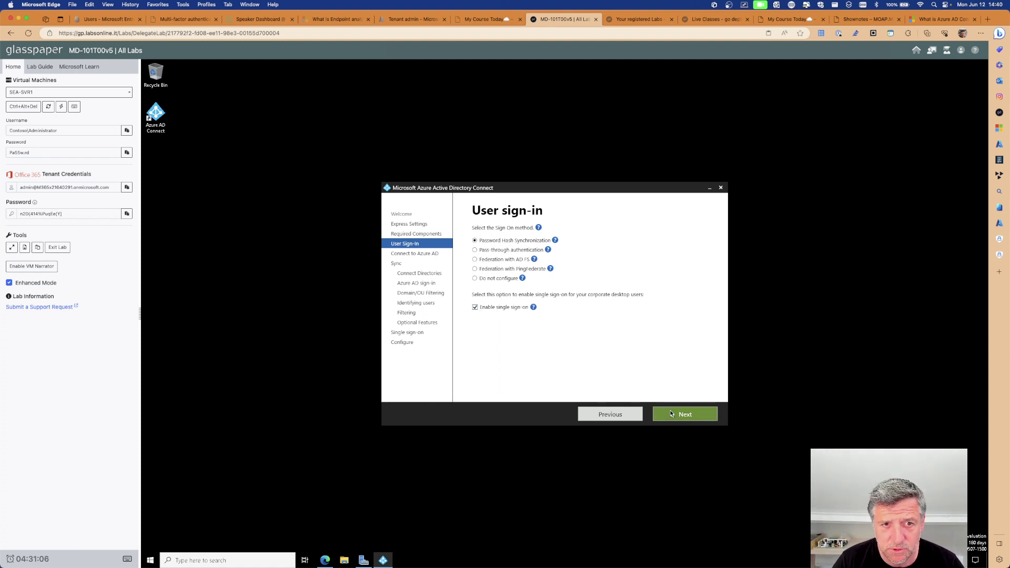
pyautogui.click(671, 413)
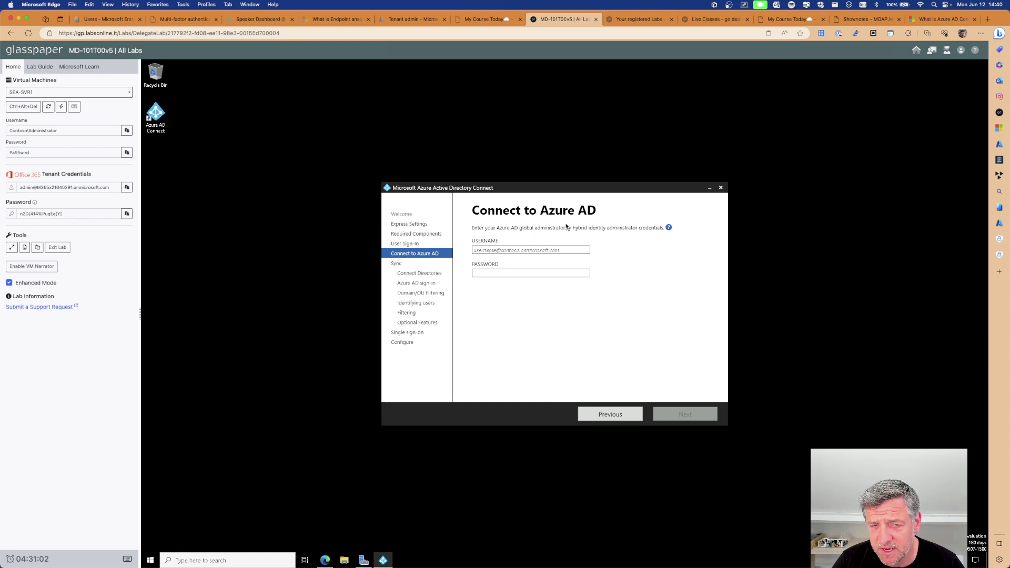
pyautogui.click(127, 188)
pyautogui.click(521, 253)
pyautogui.hotkey('ctrl', 'v')
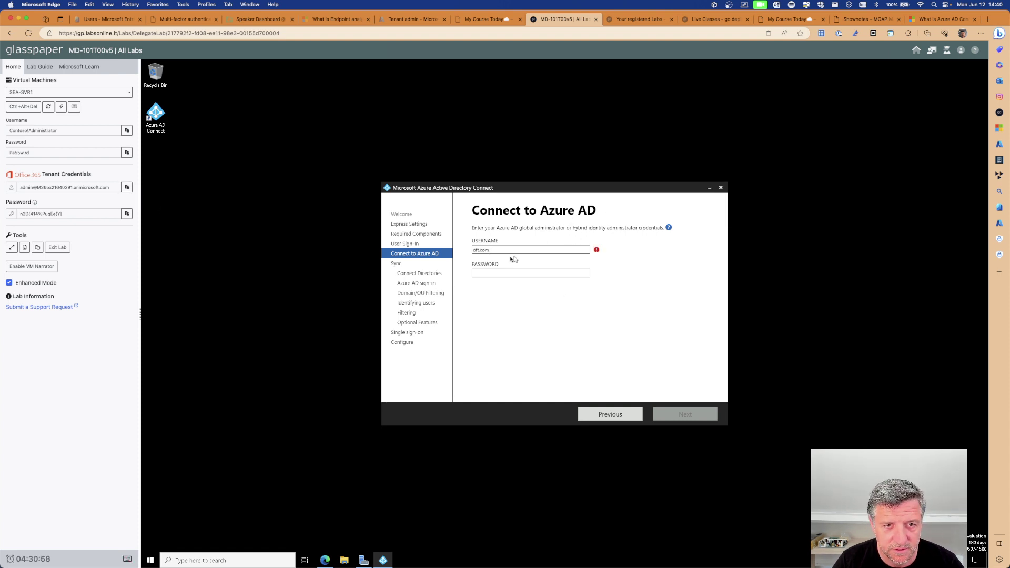
pyautogui.moveTo(515, 253); pyautogui.dragTo(446, 252)
pyautogui.press('BackSpace')
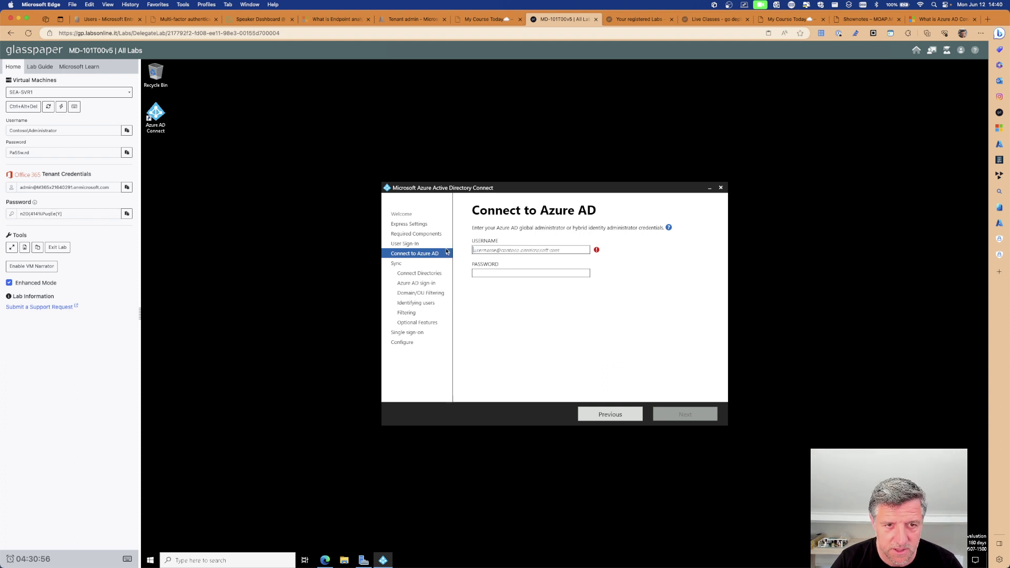
# Connect to Azure AD with the tenant administrator's username and the tenant account password.
pyautogui.click(126, 187)
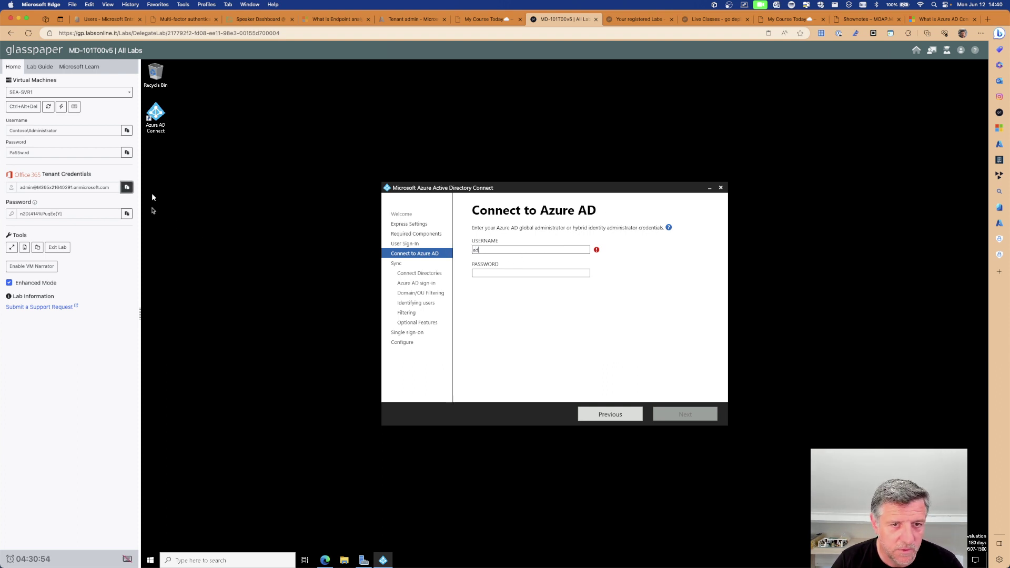
pyautogui.click(506, 274)
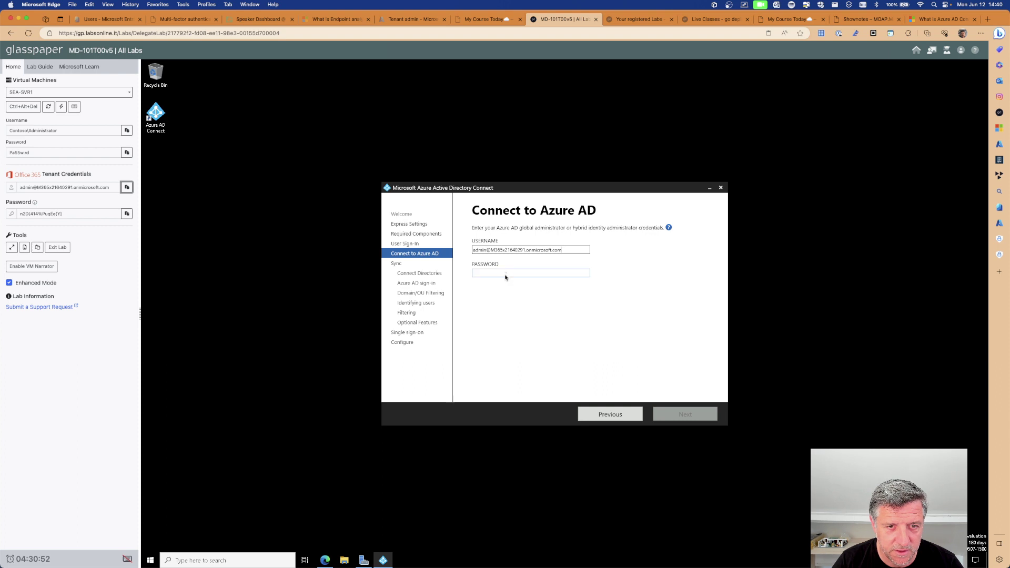
pyautogui.click(126, 214)
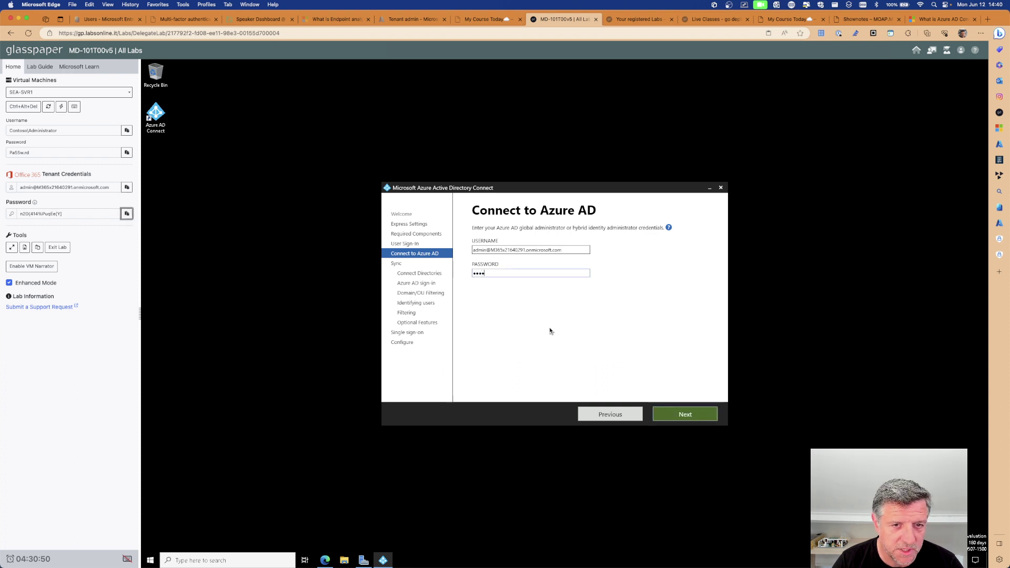
pyautogui.click(696, 414)
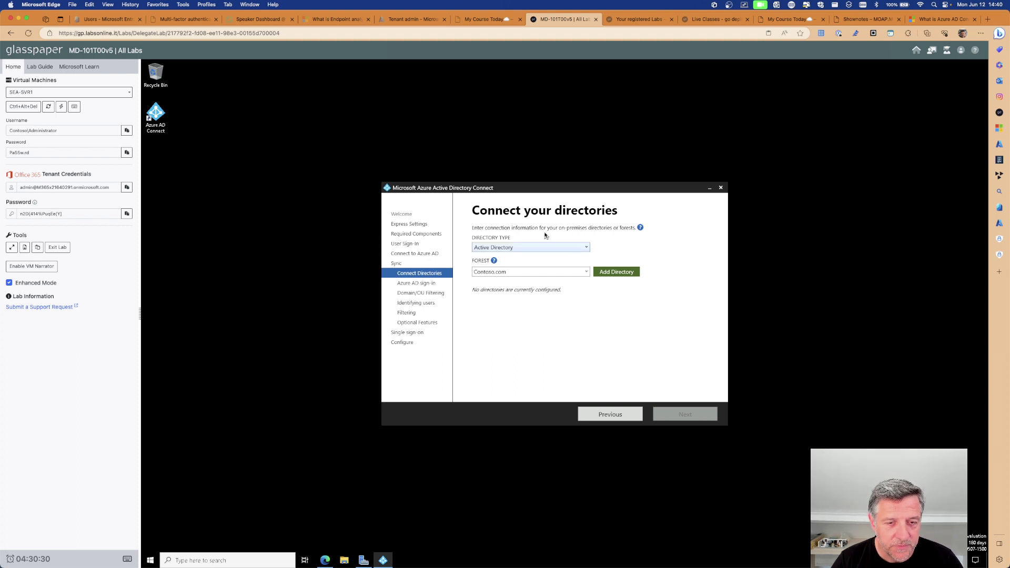
# Add the Contoso.com forest with a new AD account, entering the enterprise admin username and password, and continue to Azure AD sign-in configuration.
pyautogui.click(597, 272)
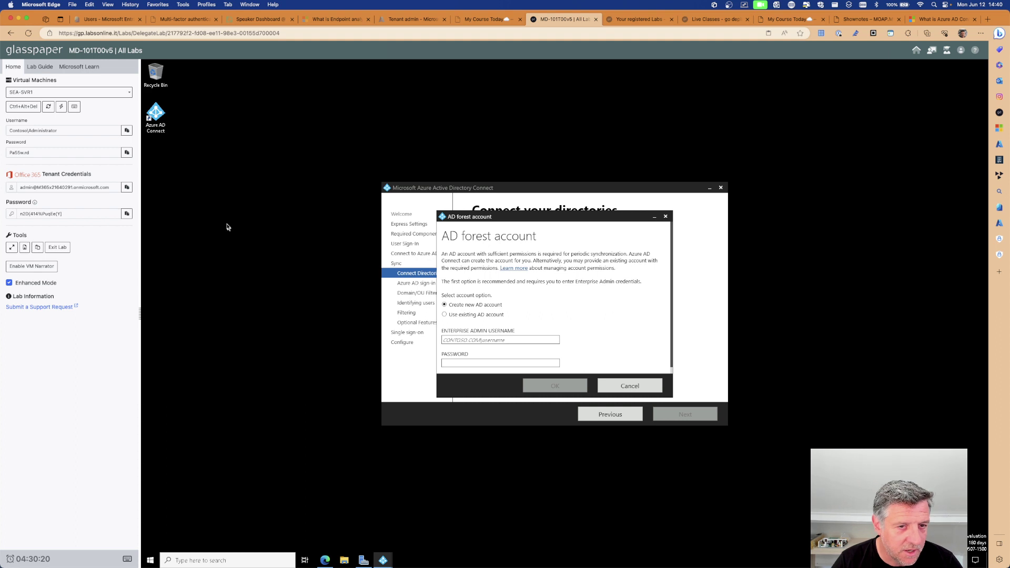
pyautogui.click(127, 131)
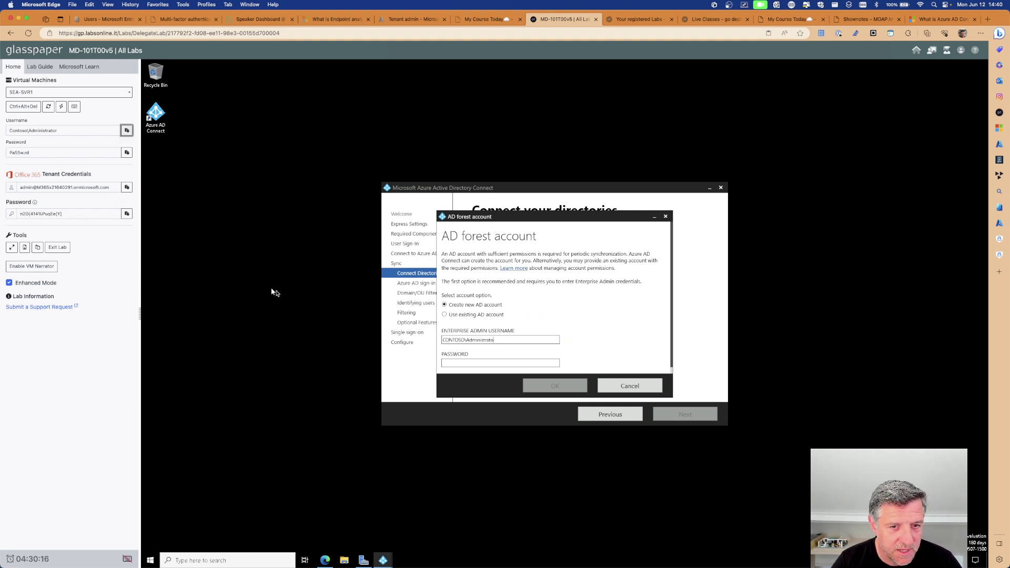
pyautogui.click(126, 152)
pyautogui.press('Return')
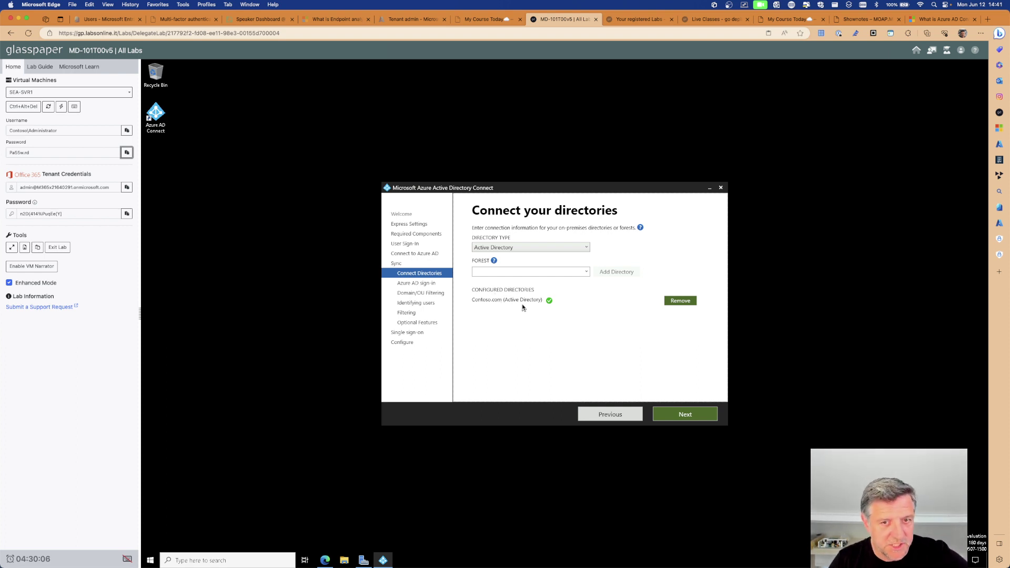
pyautogui.click(677, 417)
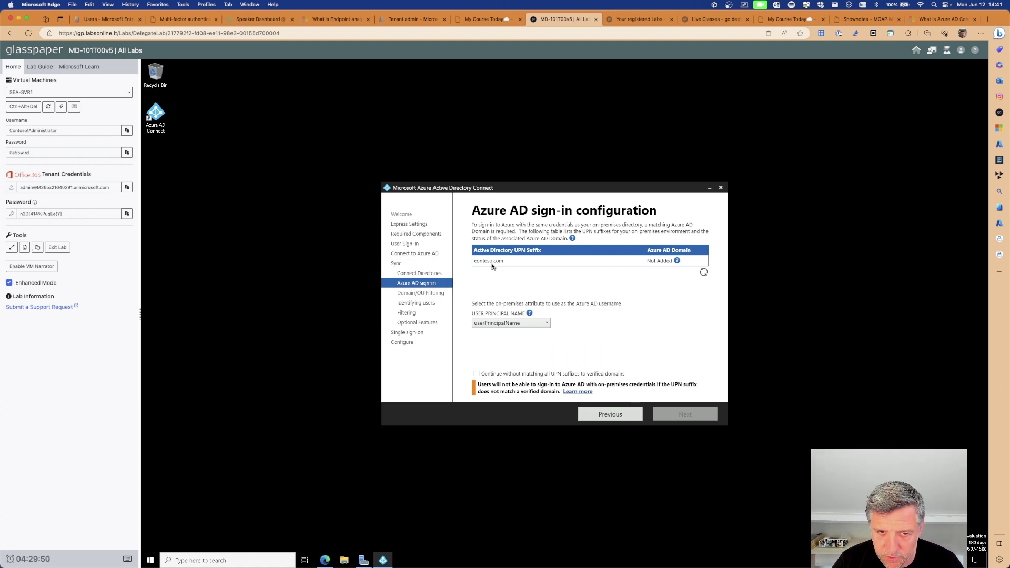
# Review the contoso.com UPN suffix status and allow setup to continue without matching all UPN suffixes to verified domains.
pyautogui.moveTo(677, 261)
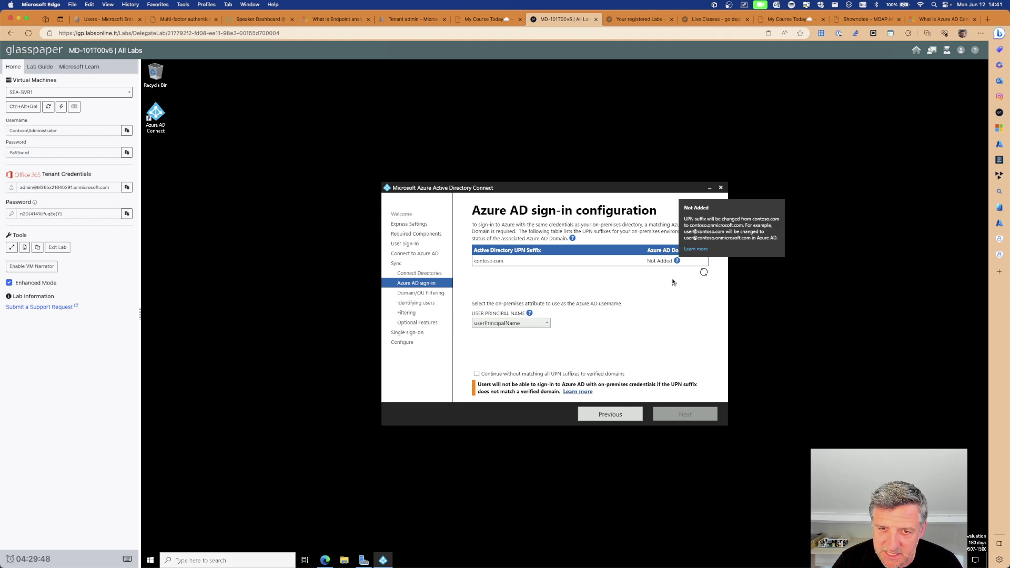
pyautogui.click(477, 374)
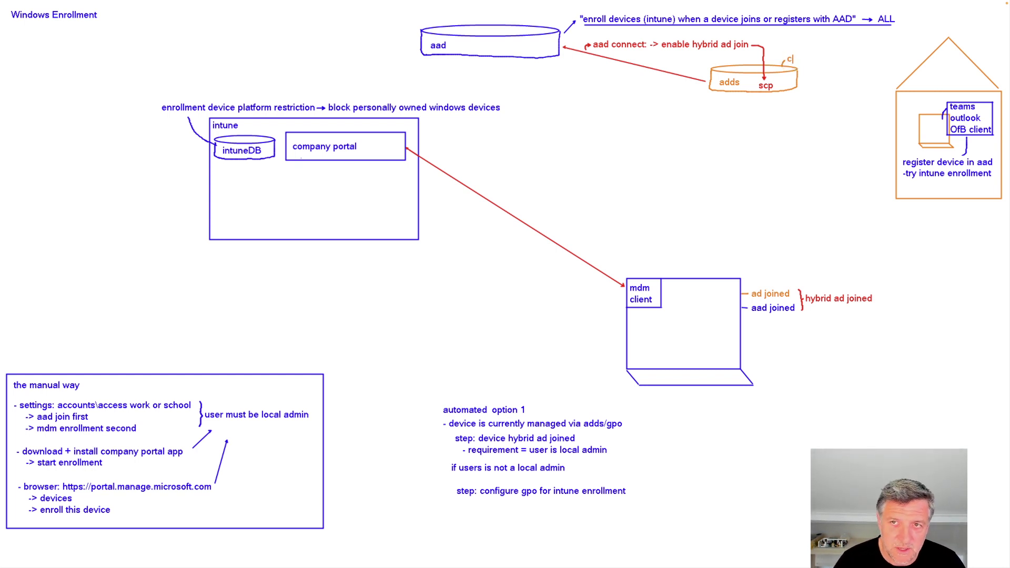
# Label both the adds and aad directories contoso.com on the Windows Enrollment whiteboard and return to the lab.
pyautogui.write('ontoso.com')
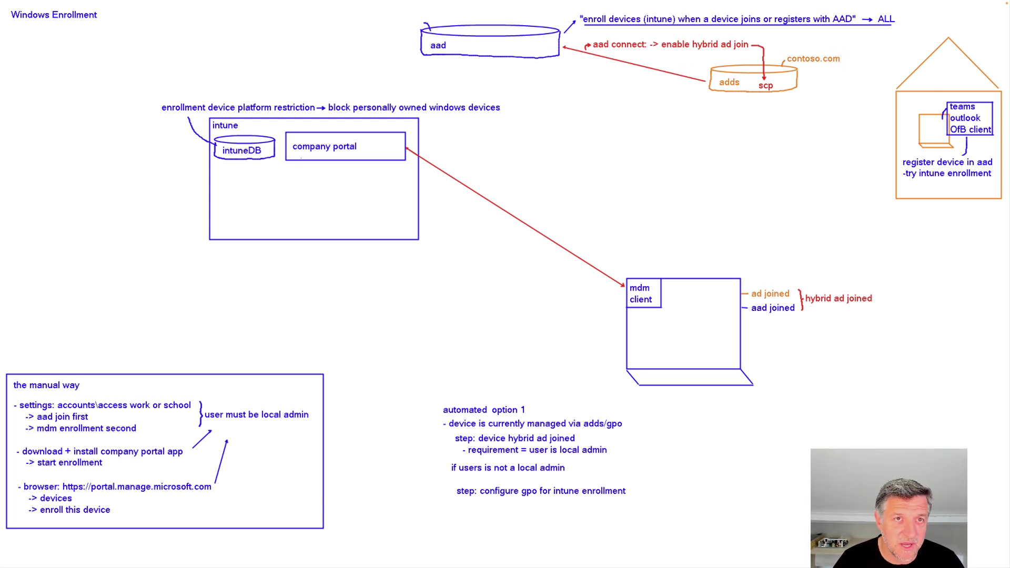
pyautogui.write('contoso.com')
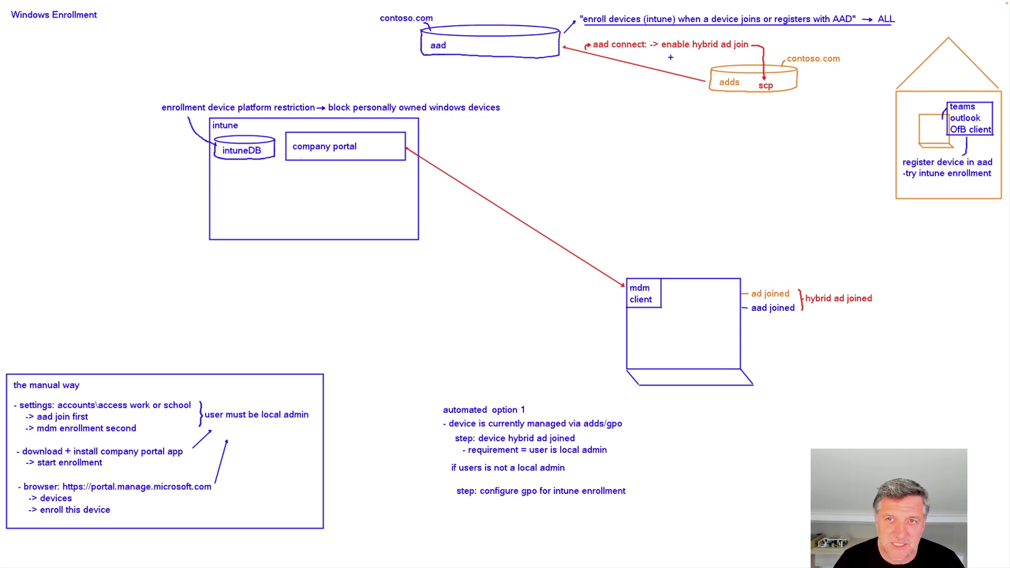
pyautogui.hotkey('ctrl', 'Left')
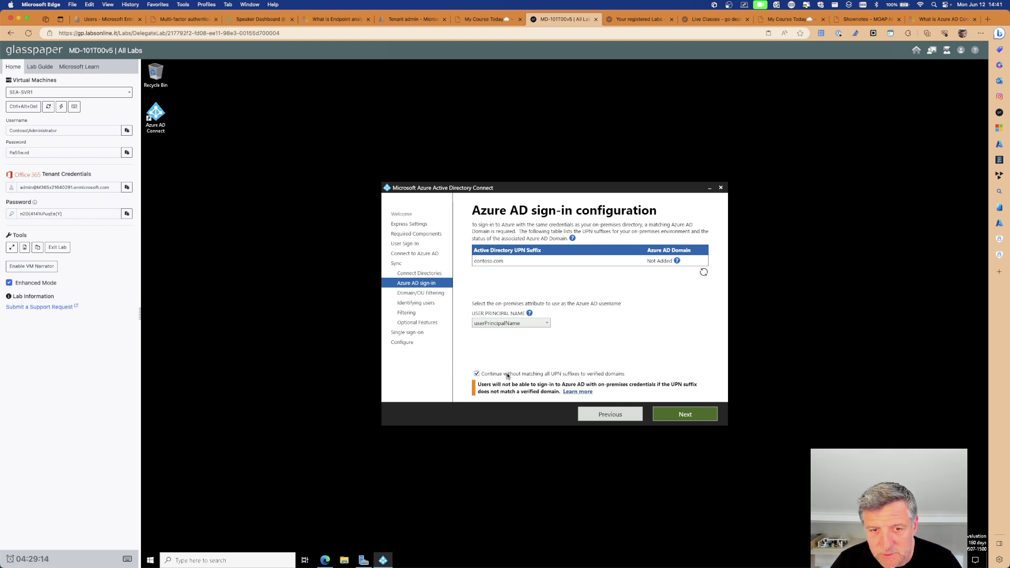
# Accept the sign-in configuration and limit Contoso.com synchronization to selected OUs, clearing the defaults and selecting Development and IT.
pyautogui.click(686, 418)
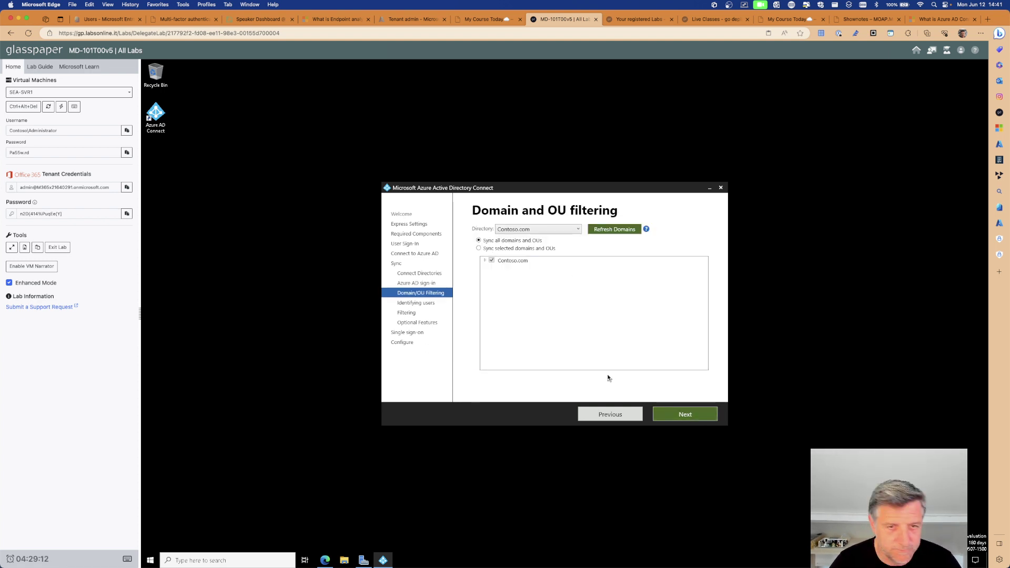
pyautogui.click(478, 249)
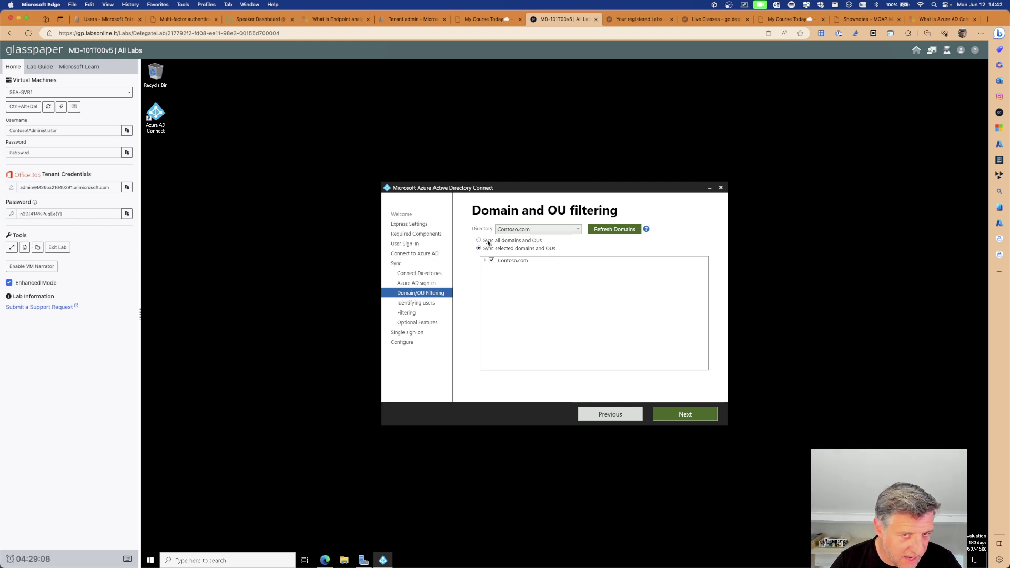
pyautogui.click(485, 261)
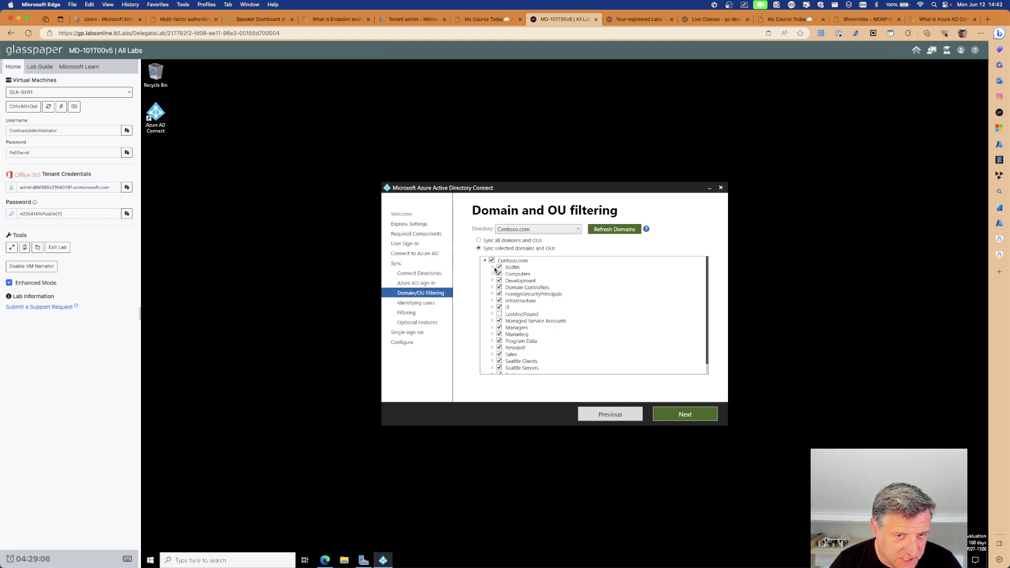
pyautogui.scroll(-1, 543, 305)
pyautogui.scroll(1, 544, 305)
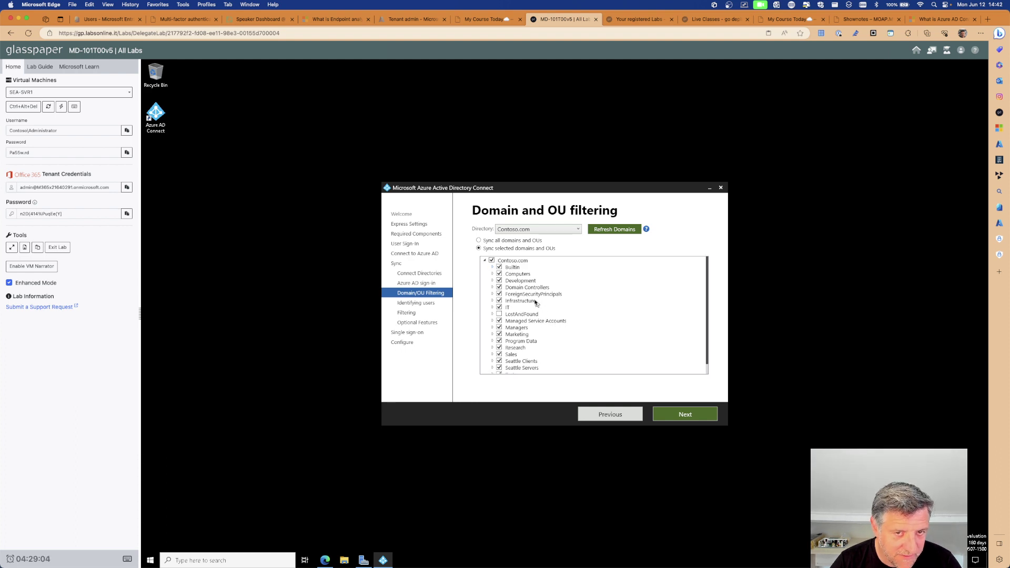
pyautogui.scroll(-1, 492, 264)
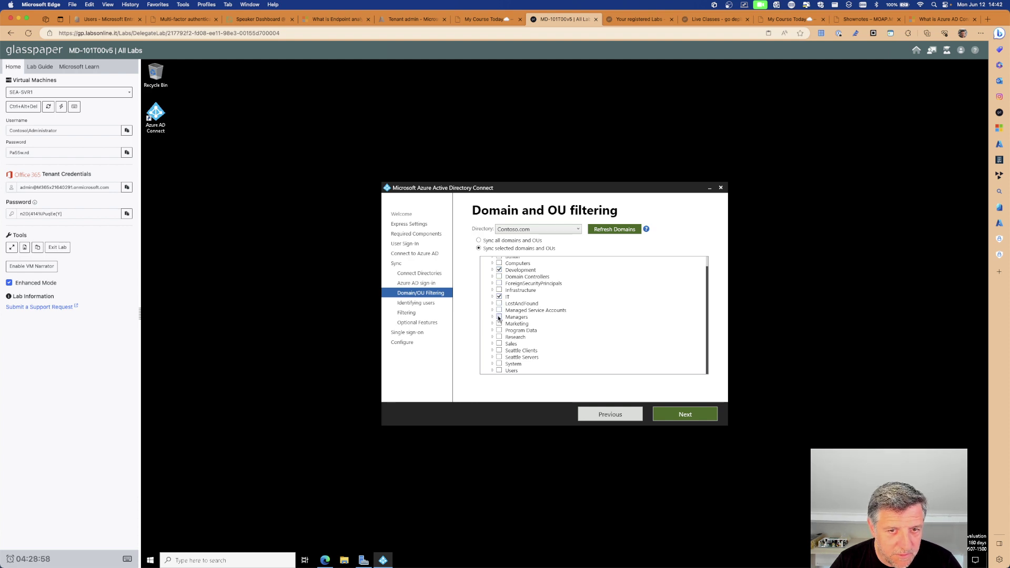
# Add the Managers, Marketing, Research, Sales, Seattle Clients and Seattle Servers OUs to the synchronization scope and confirm the OU filtering.
pyautogui.click(499, 317)
pyautogui.click(499, 324)
pyautogui.click(498, 337)
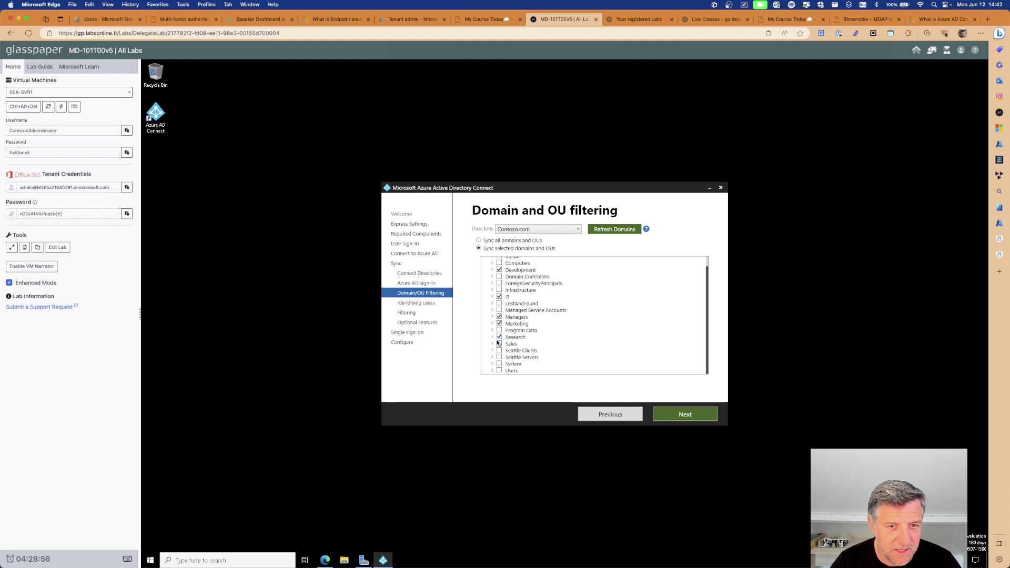
pyautogui.click(498, 344)
pyautogui.click(498, 351)
pyautogui.click(498, 357)
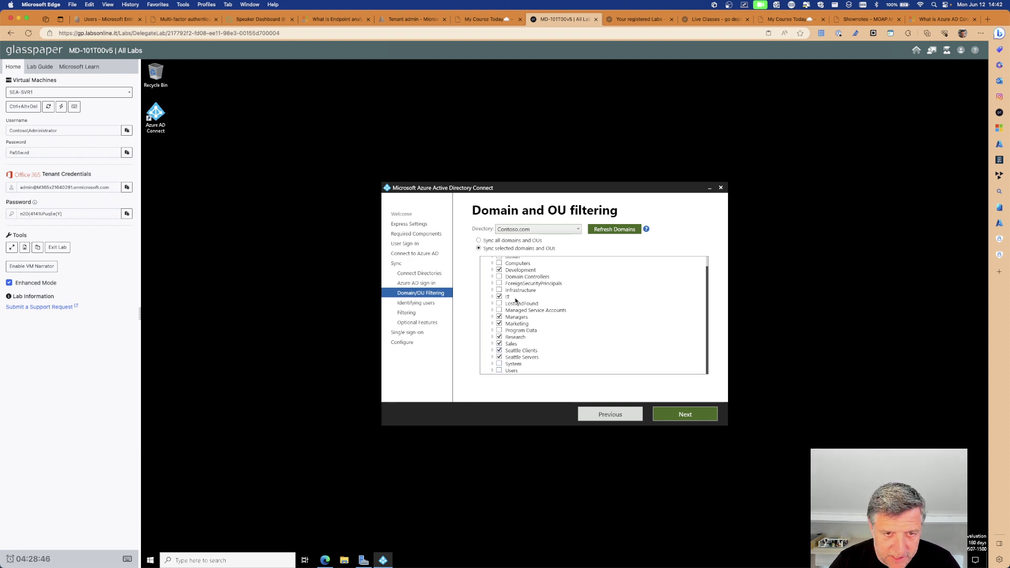
pyautogui.click(662, 415)
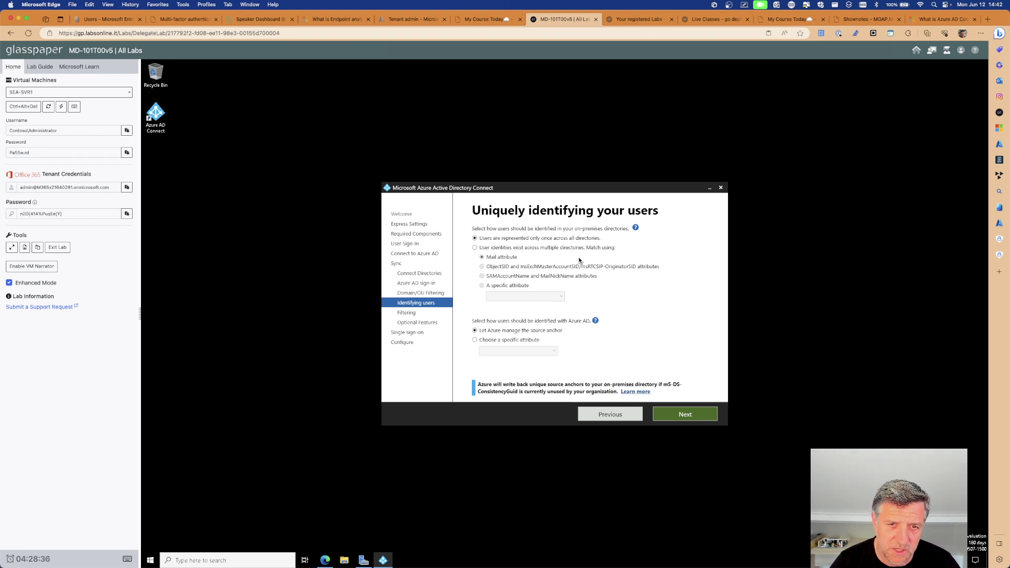
# Keep the default user identification and synchronization of all users and devices, and enable Password writeback and Group writeback.
pyautogui.click(677, 416)
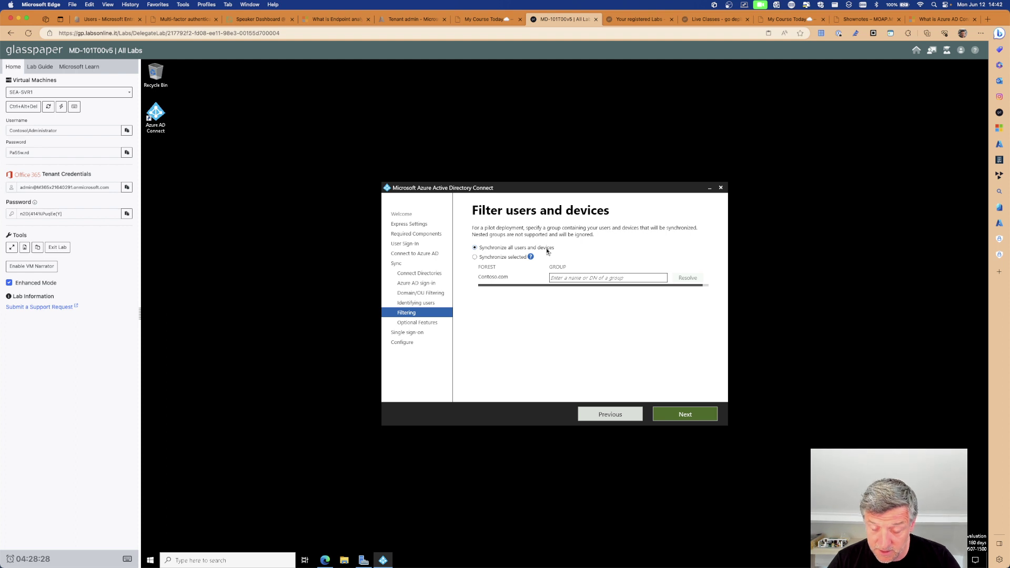
pyautogui.click(676, 417)
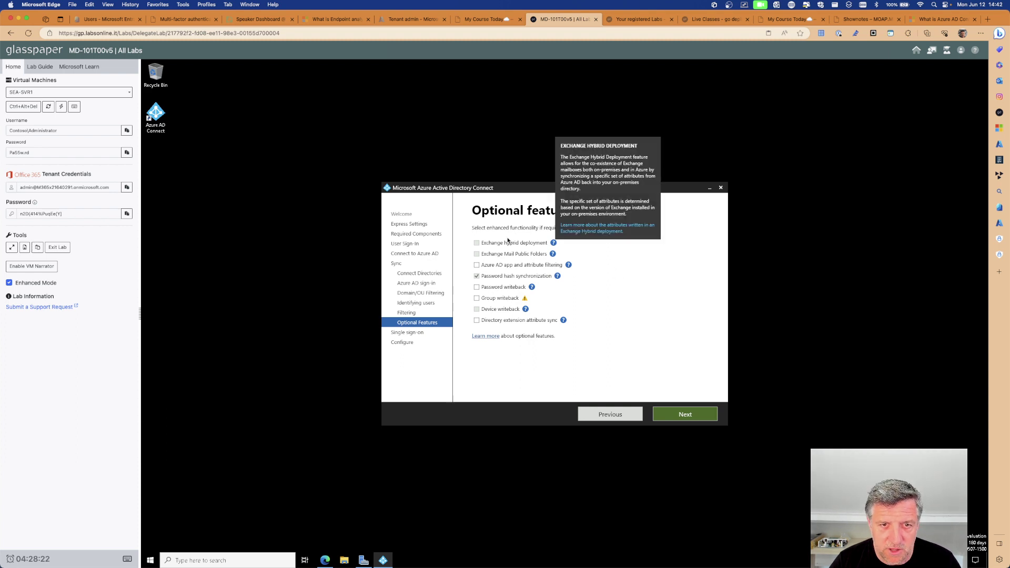
pyautogui.click(477, 287)
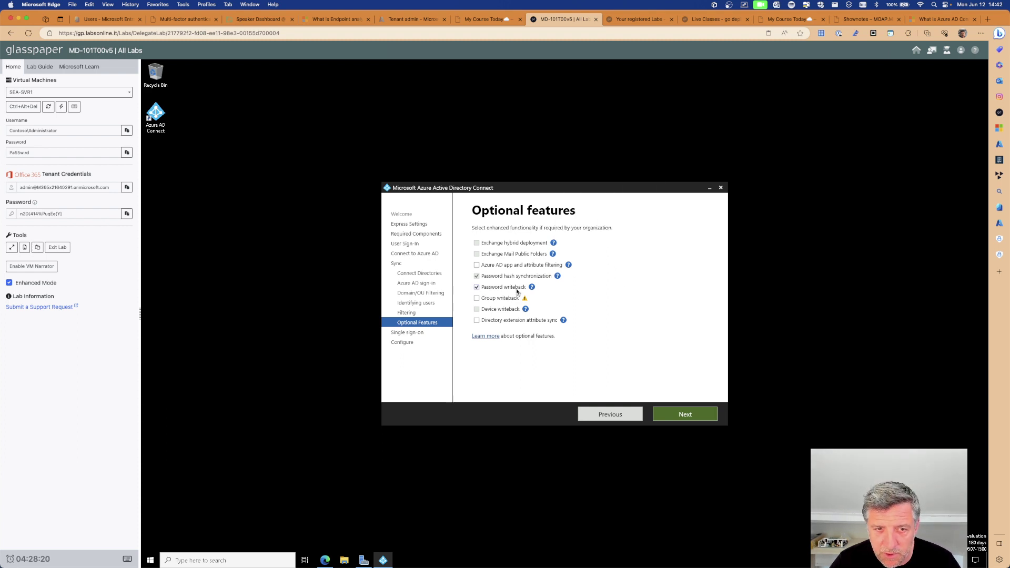
pyautogui.click(477, 298)
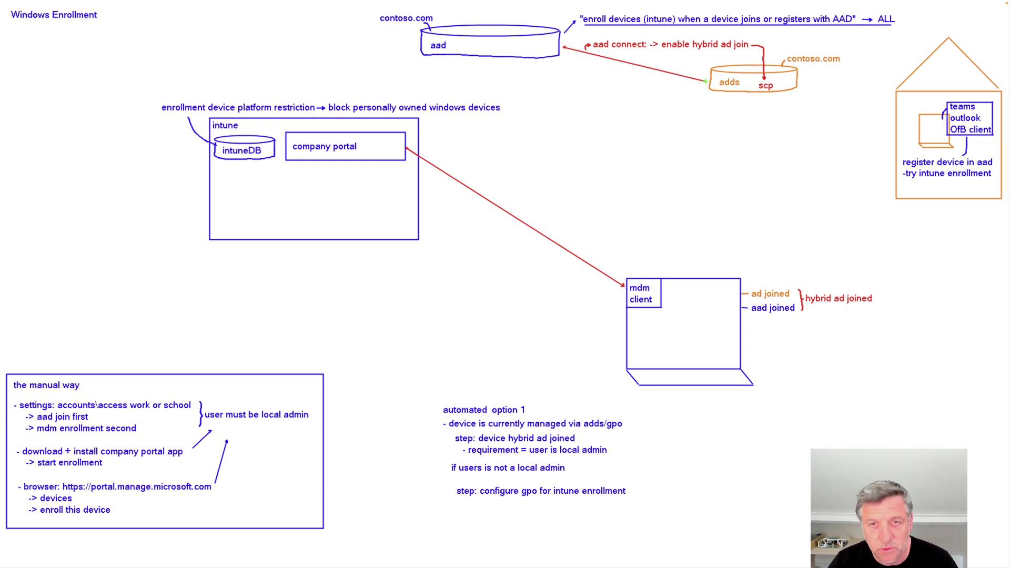
# Draw a green arrow into adds on the whiteboard's AAD Connect line and label it "writebacks".
pyautogui.moveTo(705, 81); pyautogui.dragTo(672, 73)
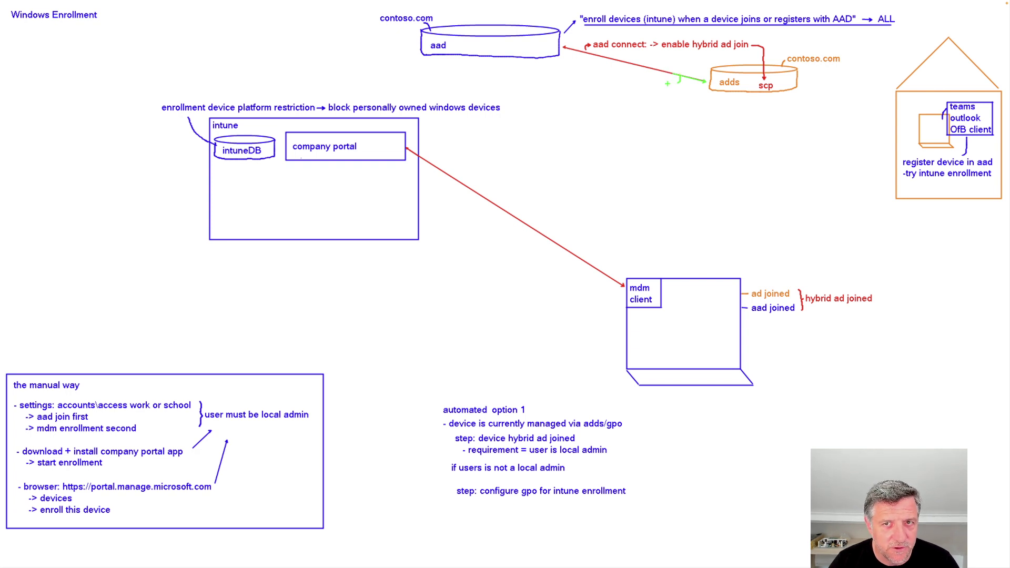
pyautogui.write('wr')
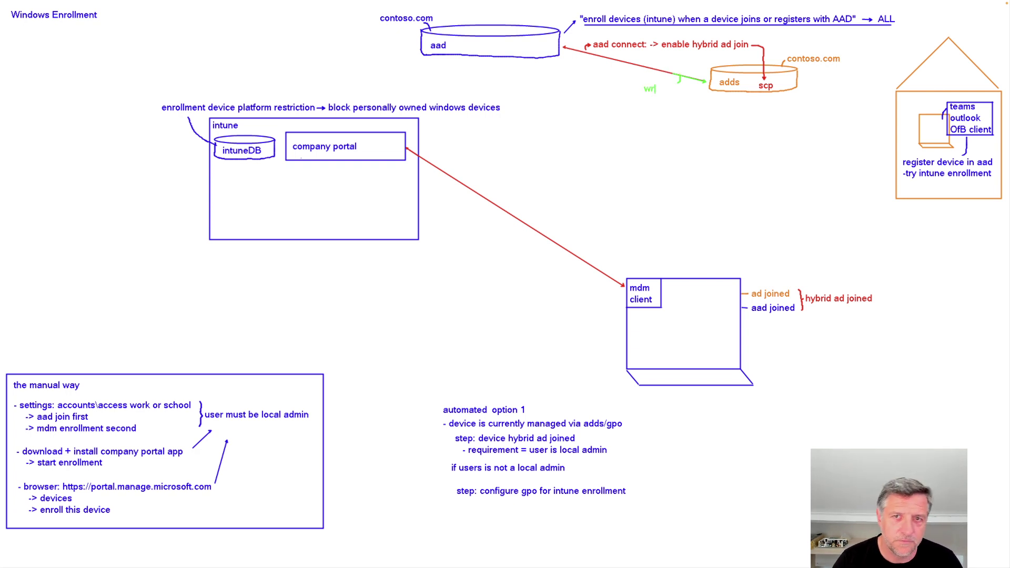
pyautogui.write('itebacks')
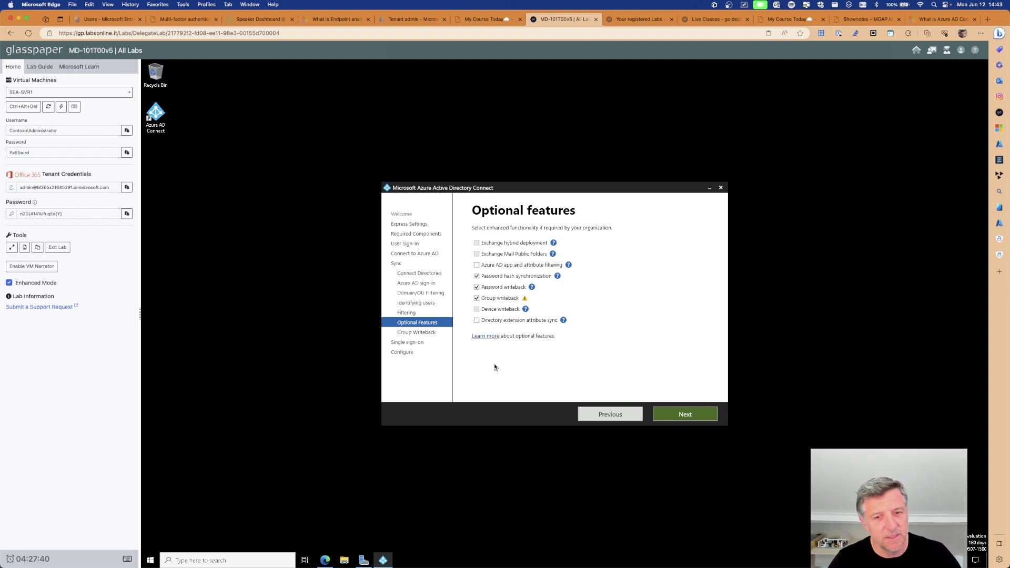
# Confirm the optional features and choose the IT OU under Contoso as the group writeback destination.
pyautogui.click(685, 414)
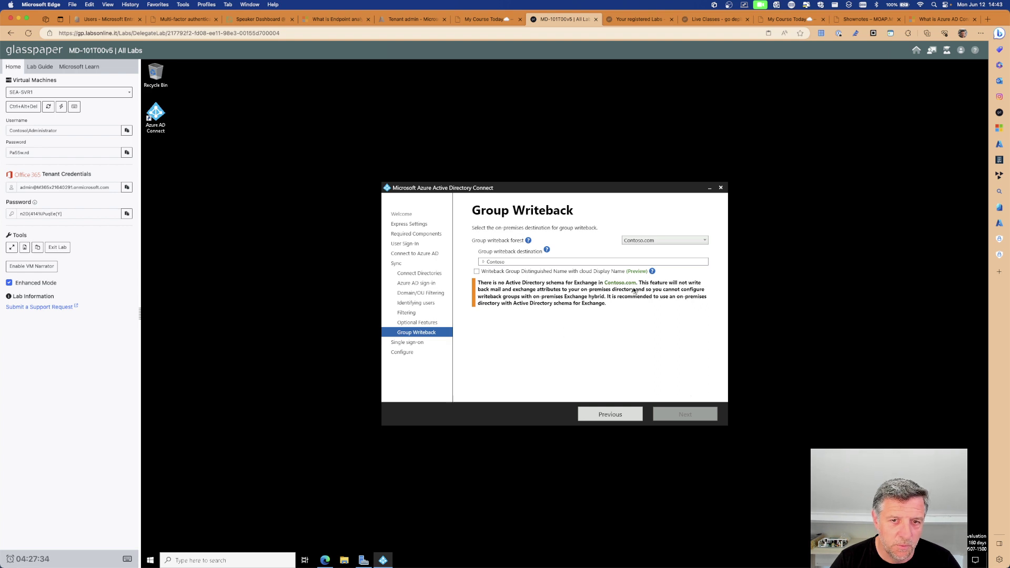
pyautogui.click(483, 263)
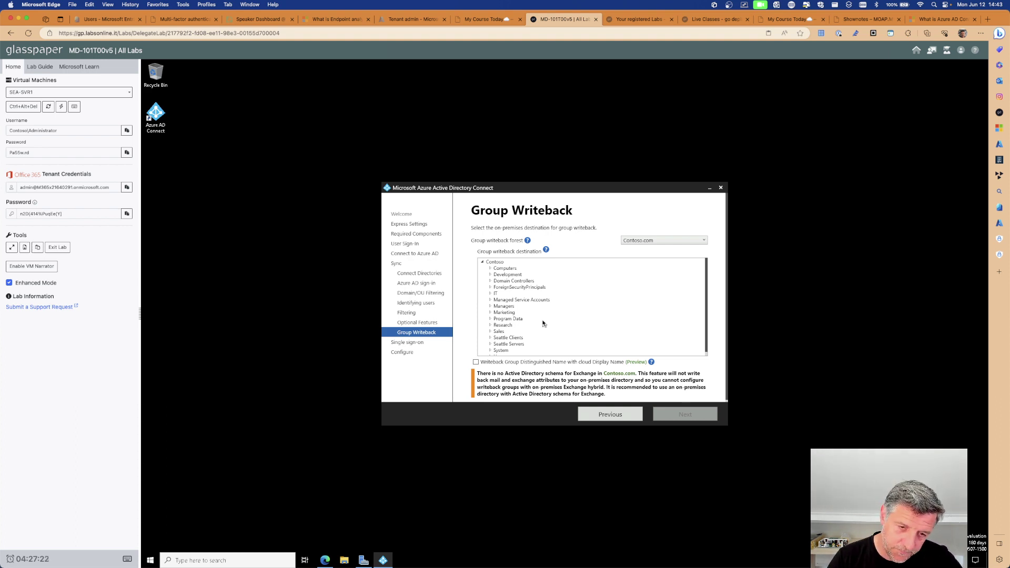
pyautogui.click(495, 294)
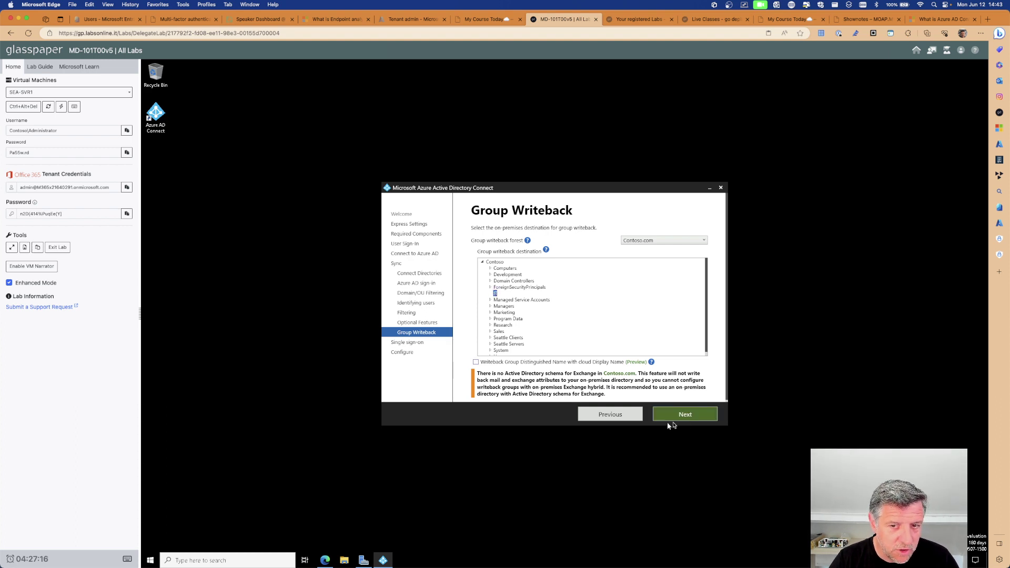
# Accept the group writeback destination and authorise single sign-on for Contoso.com with the domain administrator's username and password.
pyautogui.click(685, 415)
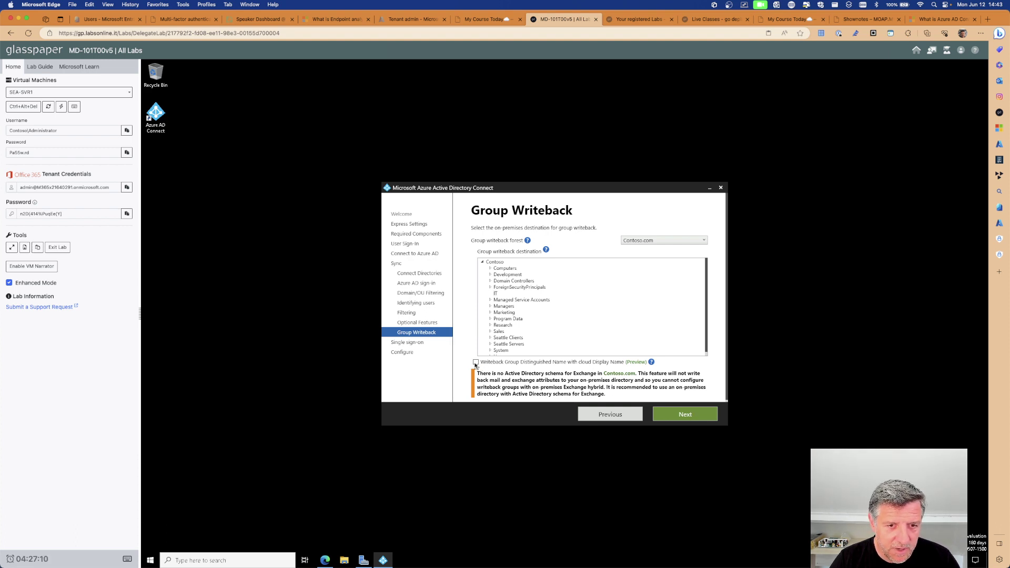
pyautogui.click(668, 415)
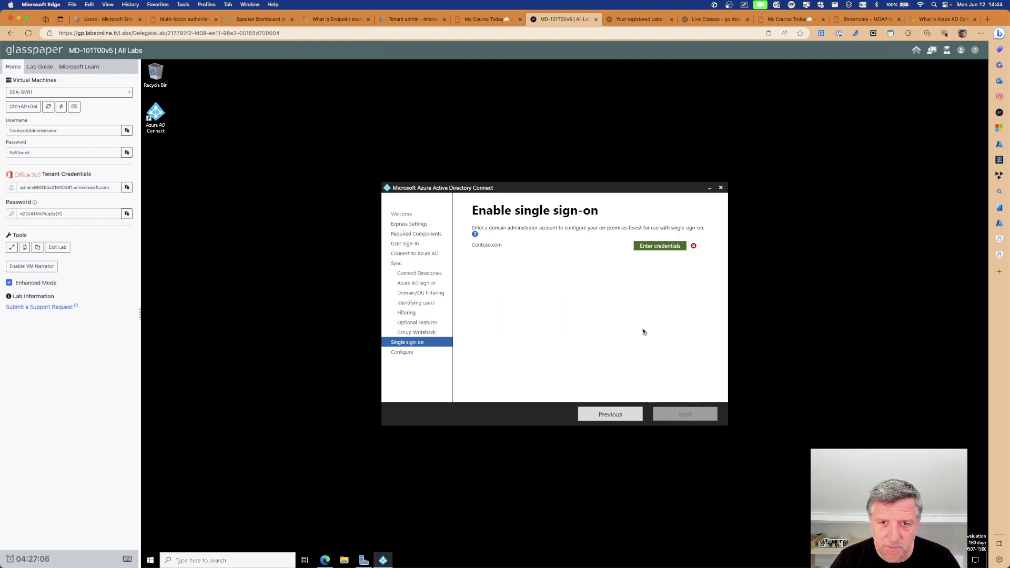
pyautogui.click(661, 246)
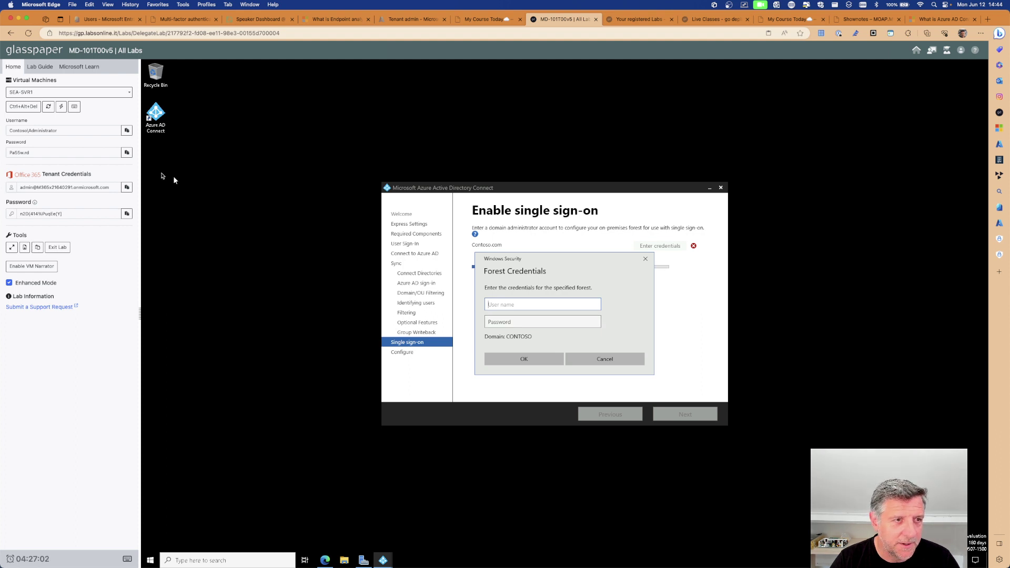
pyautogui.click(127, 130)
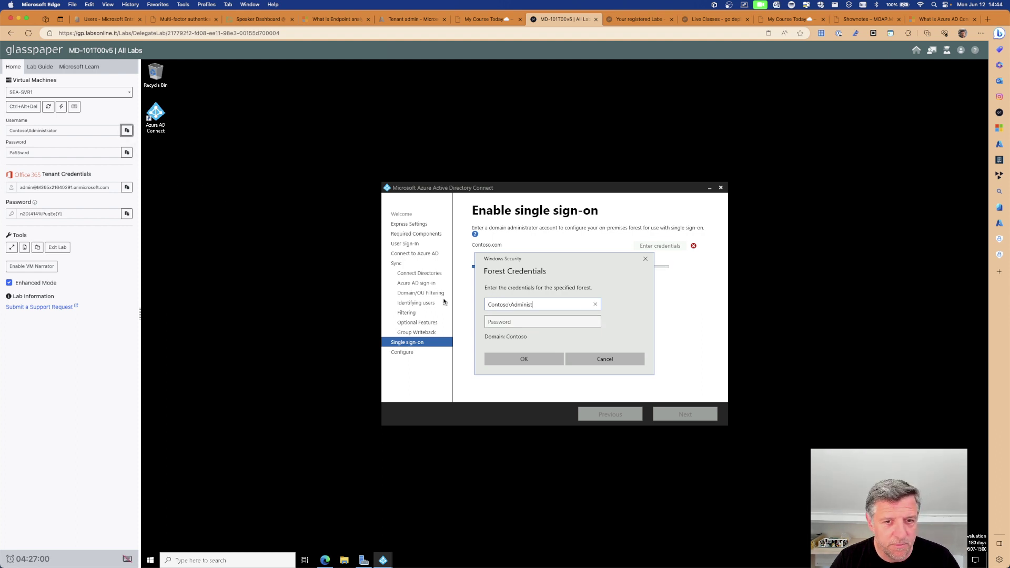
pyautogui.click(504, 323)
pyautogui.click(126, 152)
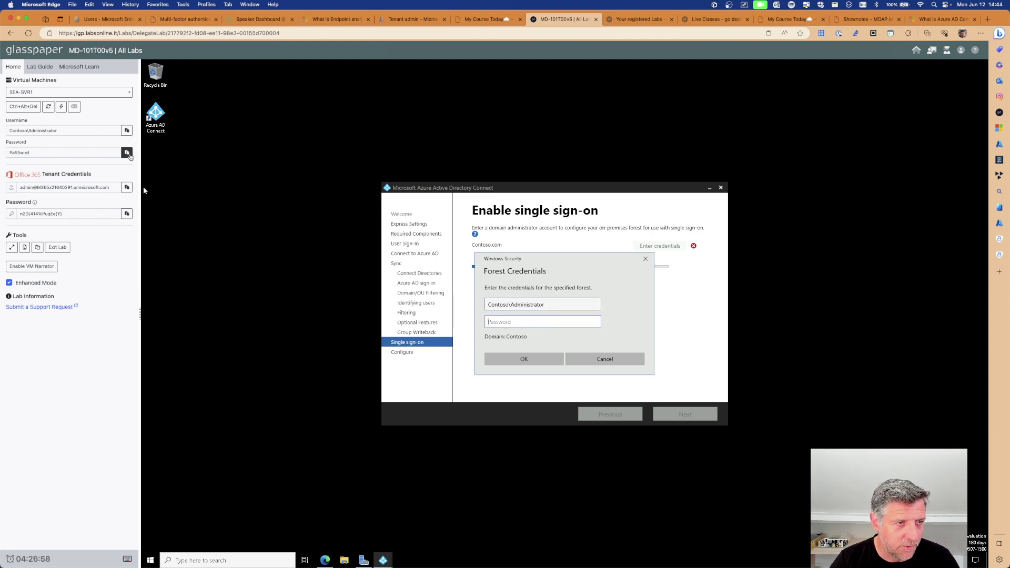
pyautogui.press('Return')
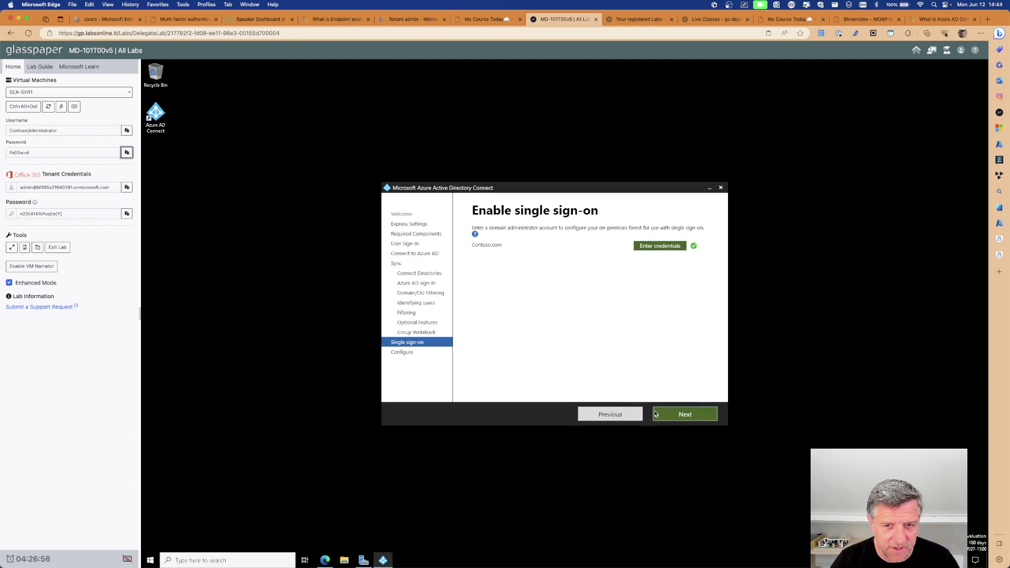
pyautogui.click(655, 414)
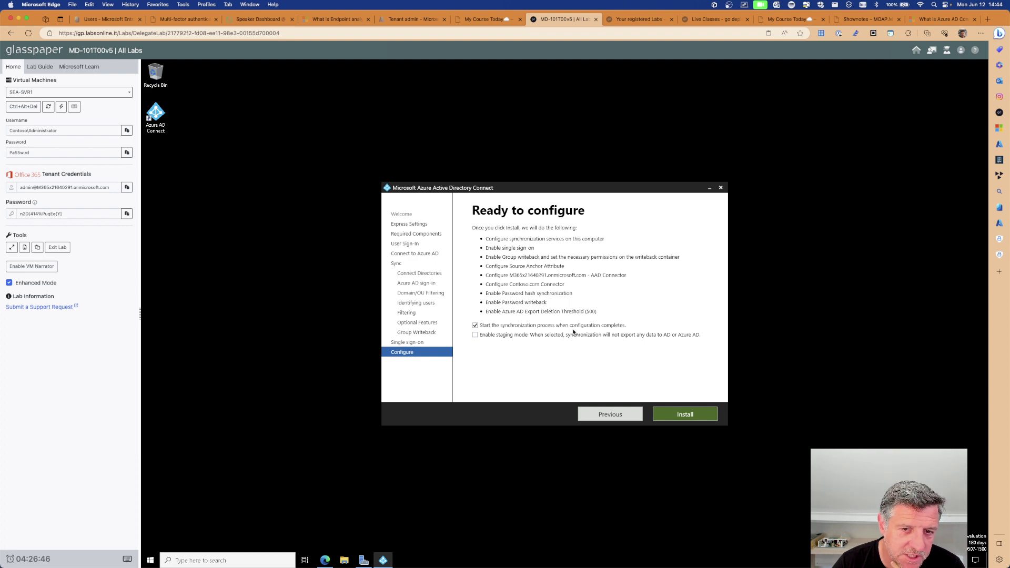
# Keep synchronization set to start when configuration completes, leave staging mode off, and install the Azure AD Connect configuration.
pyautogui.click(475, 326)
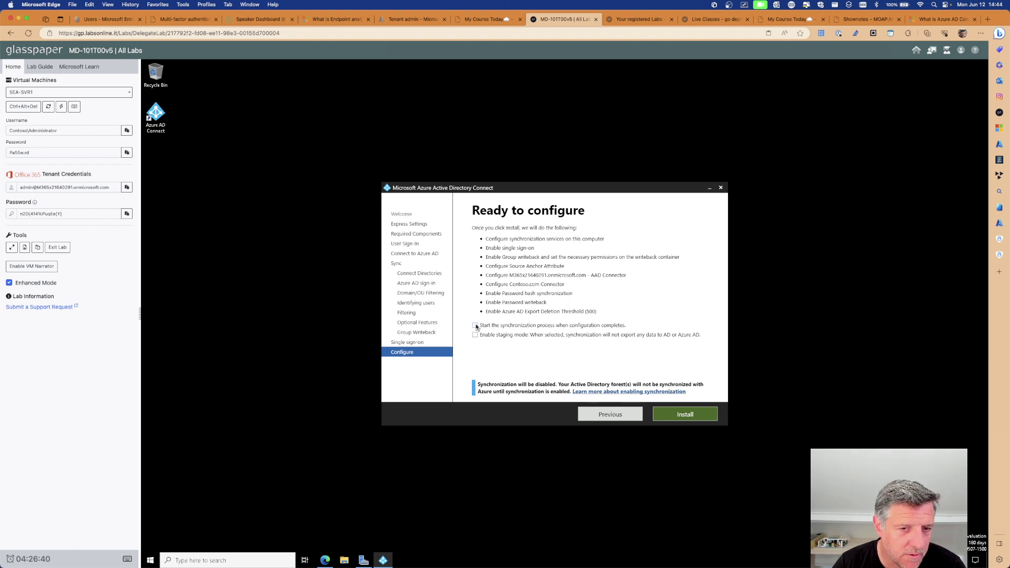
pyautogui.click(476, 326)
pyautogui.click(681, 414)
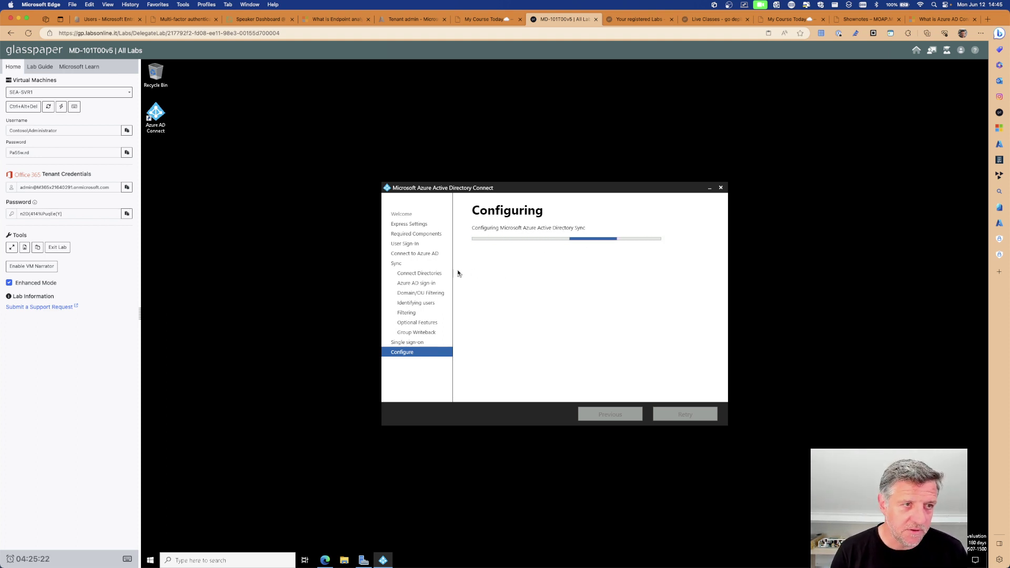
pyautogui.click(50, 93)
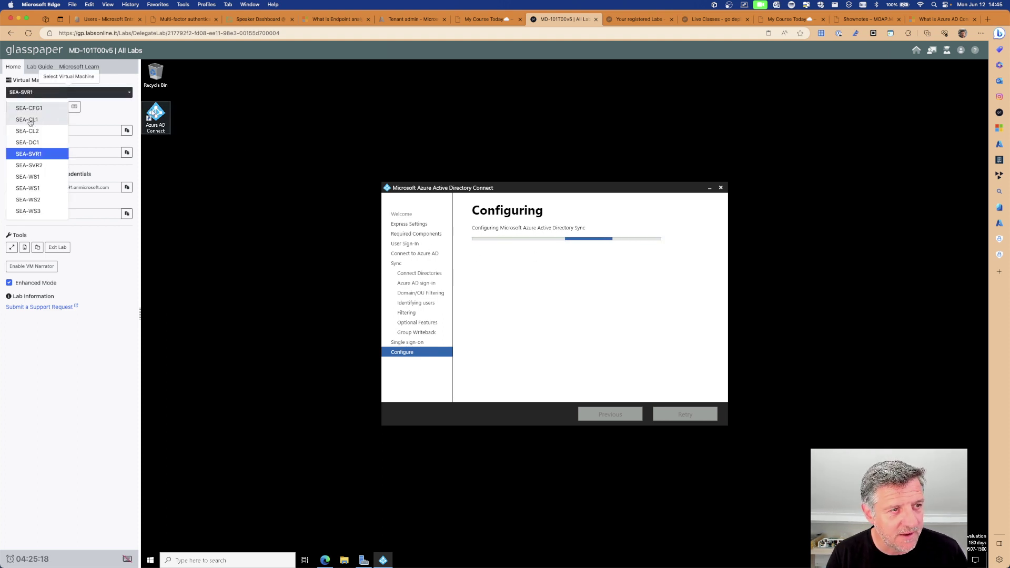
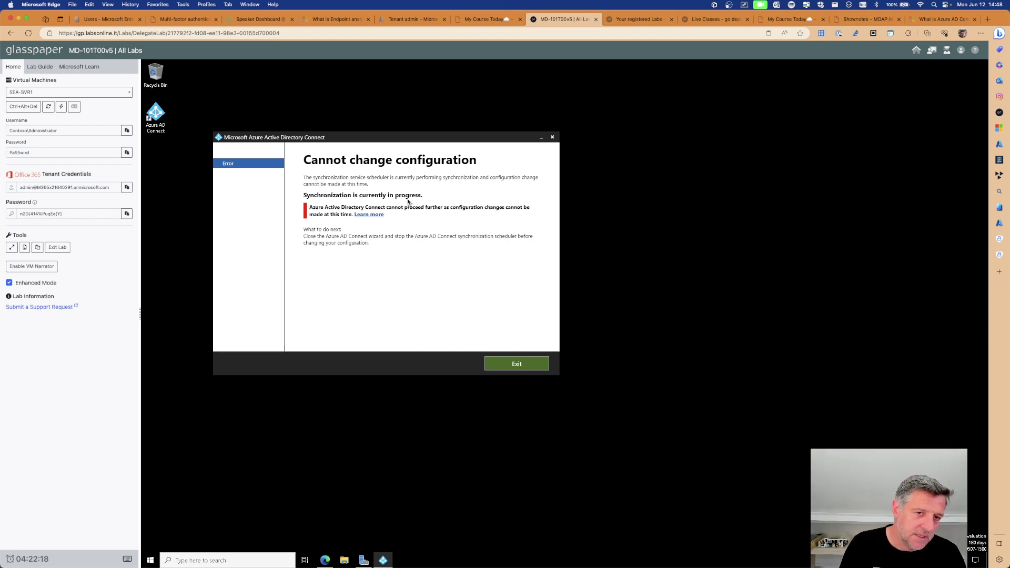
# Exit the Azure AD Connect wizard and open the list of all users in the Microsoft Entra admin center.
pyautogui.click(487, 362)
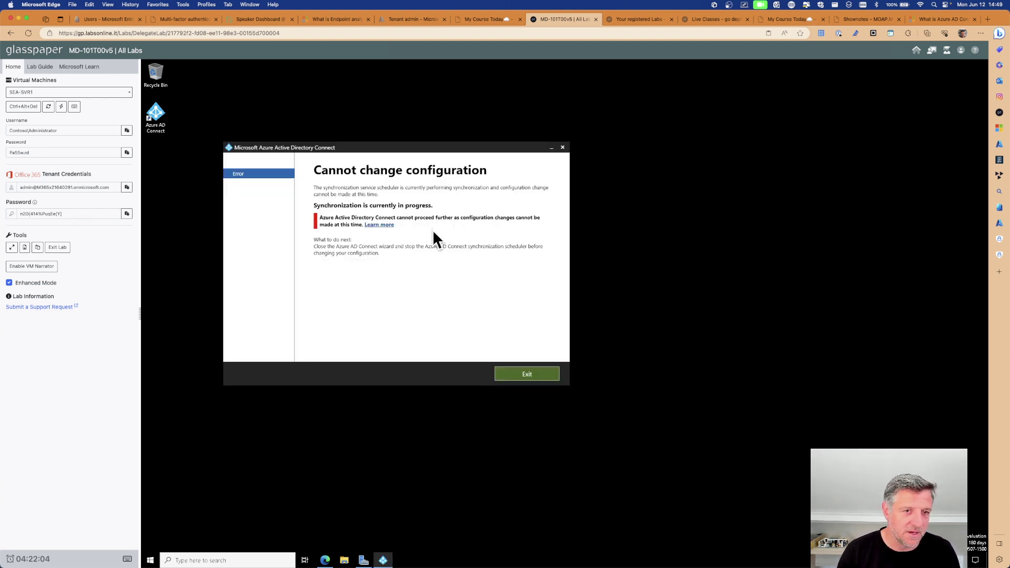
pyautogui.click(505, 371)
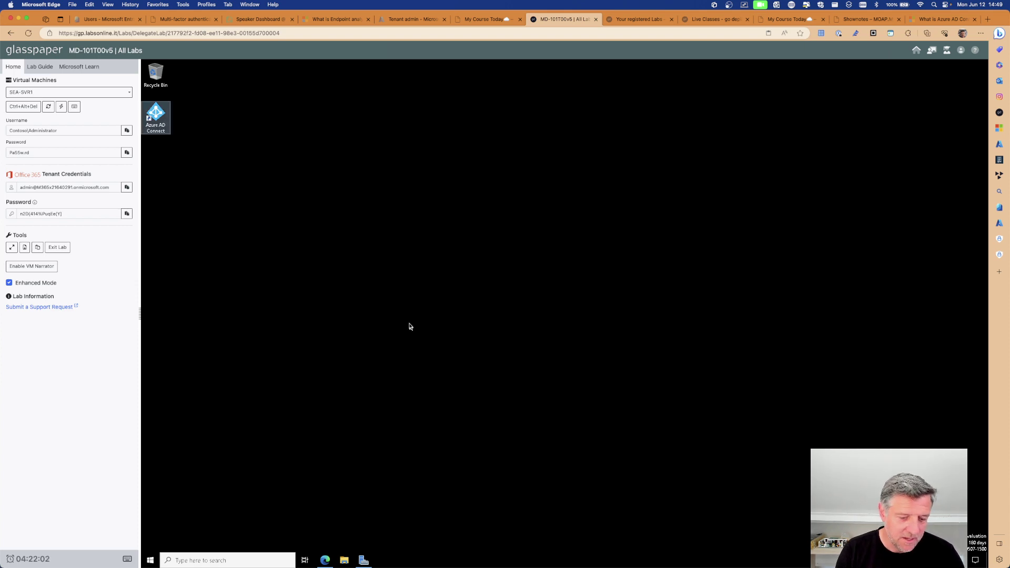
pyautogui.hotkey('ctrl', 'Up')
pyautogui.click(296, 187)
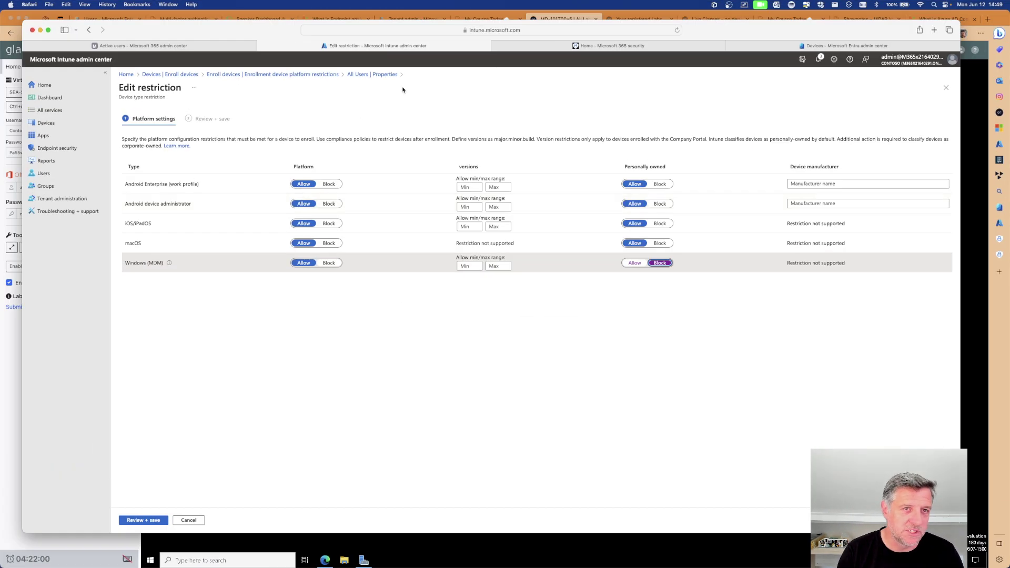
pyautogui.click(820, 47)
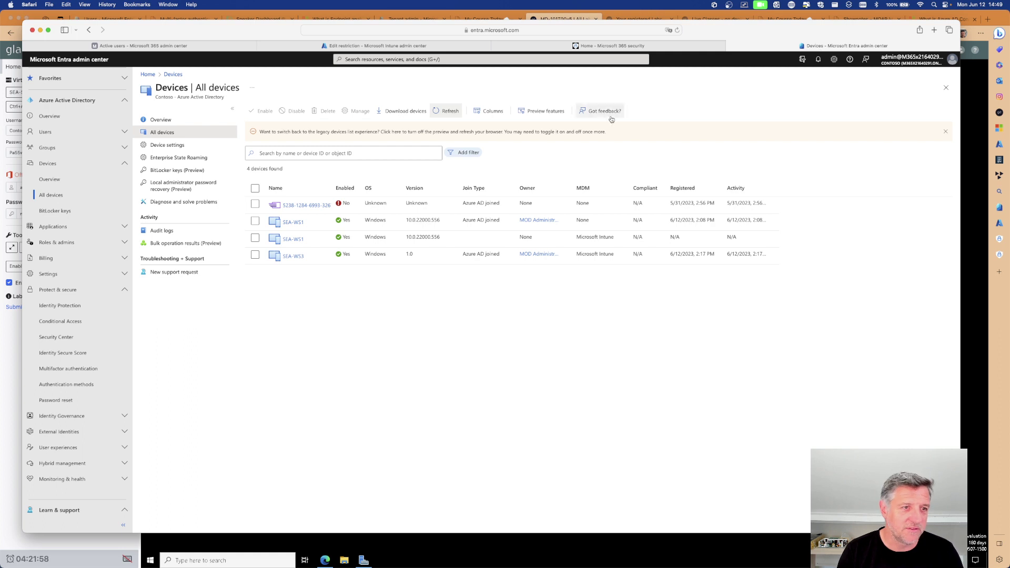
pyautogui.click(45, 132)
pyautogui.click(45, 148)
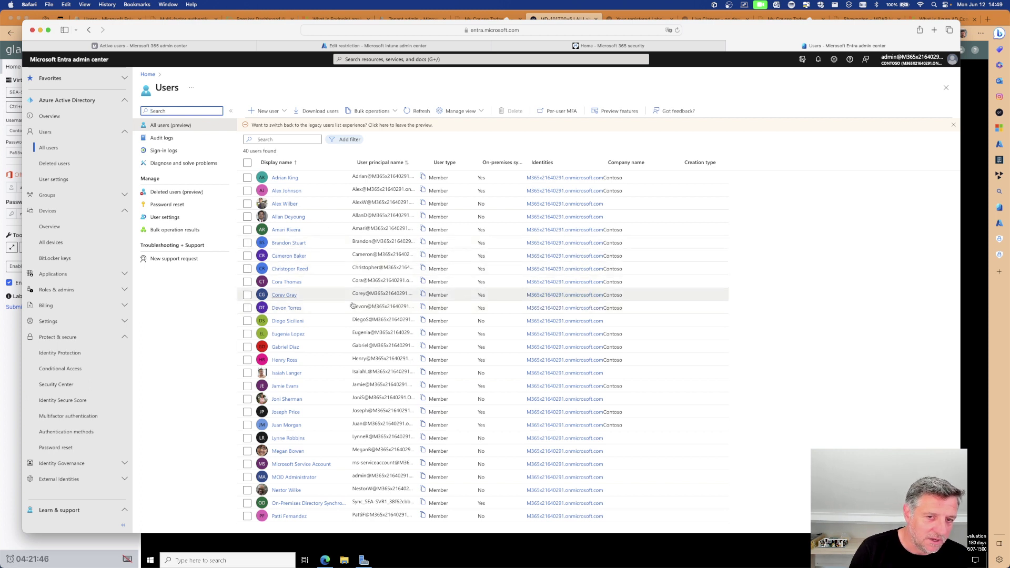
# Refresh the user list and widen the On-premises sync enabled column to check which accounts are synchronized.
pyautogui.click(810, 256)
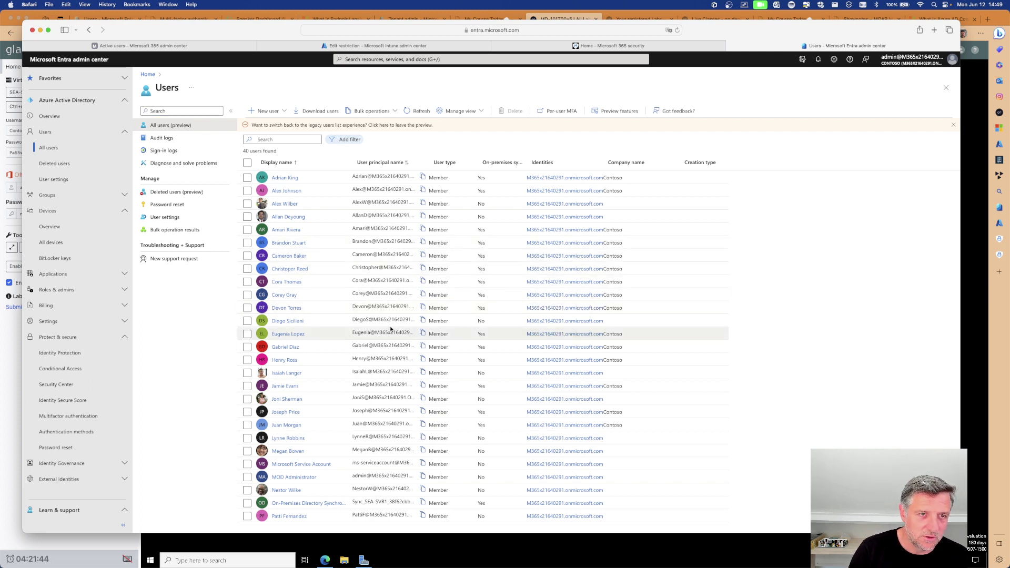
pyautogui.click(429, 112)
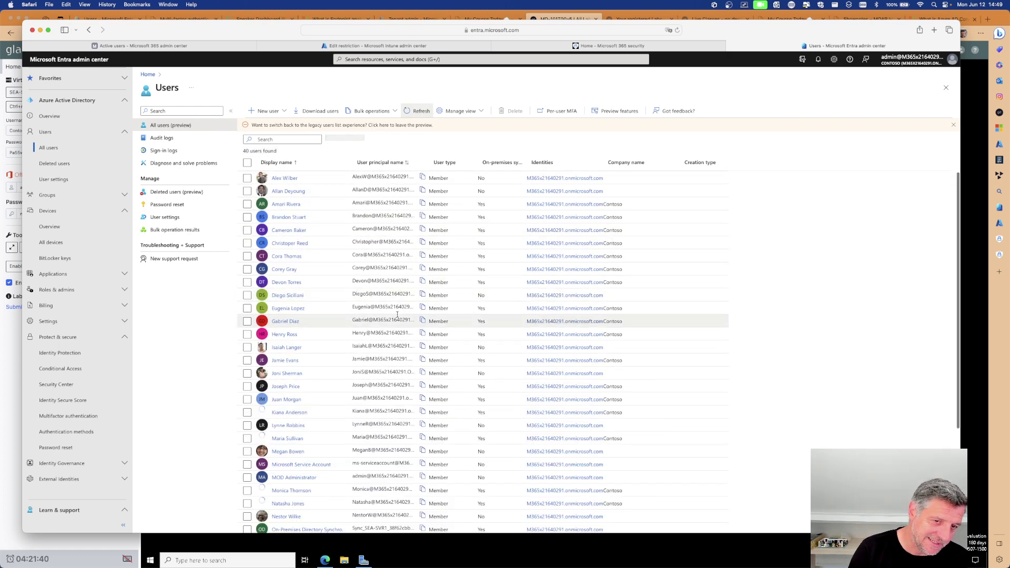
pyautogui.scroll(-5, 411, 312)
pyautogui.scroll(2, 411, 312)
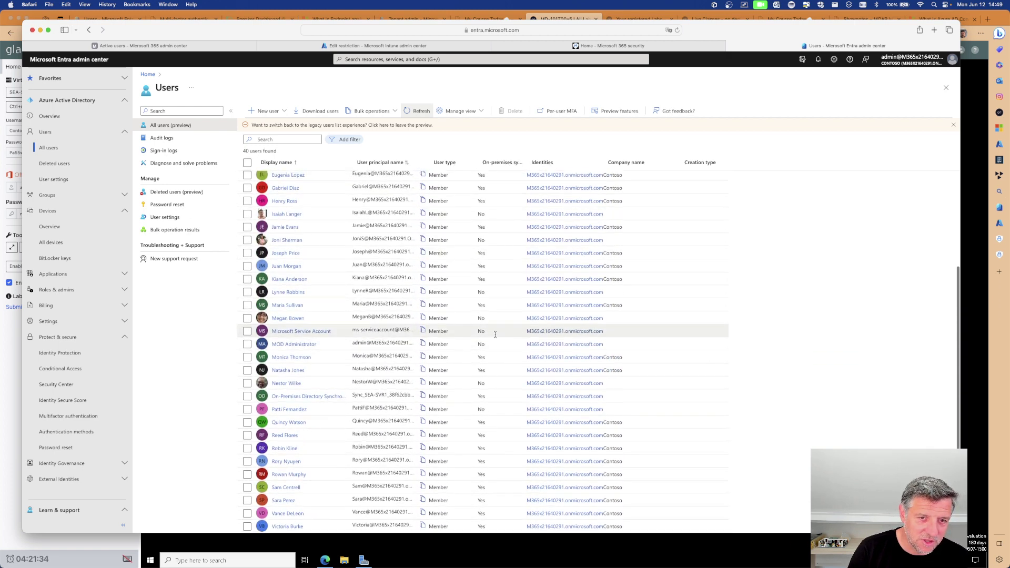
pyautogui.moveTo(526, 160); pyautogui.dragTo(565, 158)
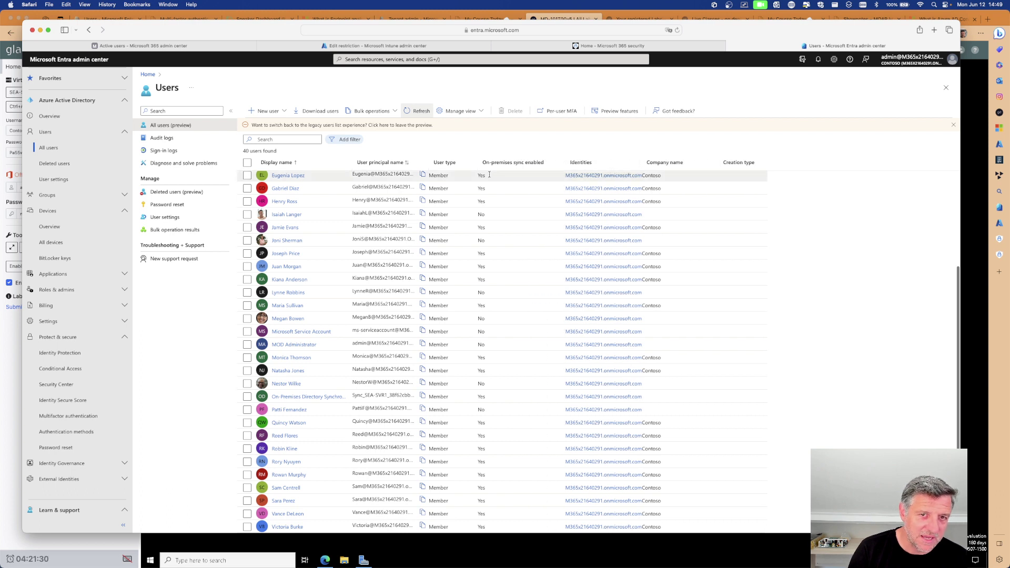
pyautogui.scroll(3, 279, 208)
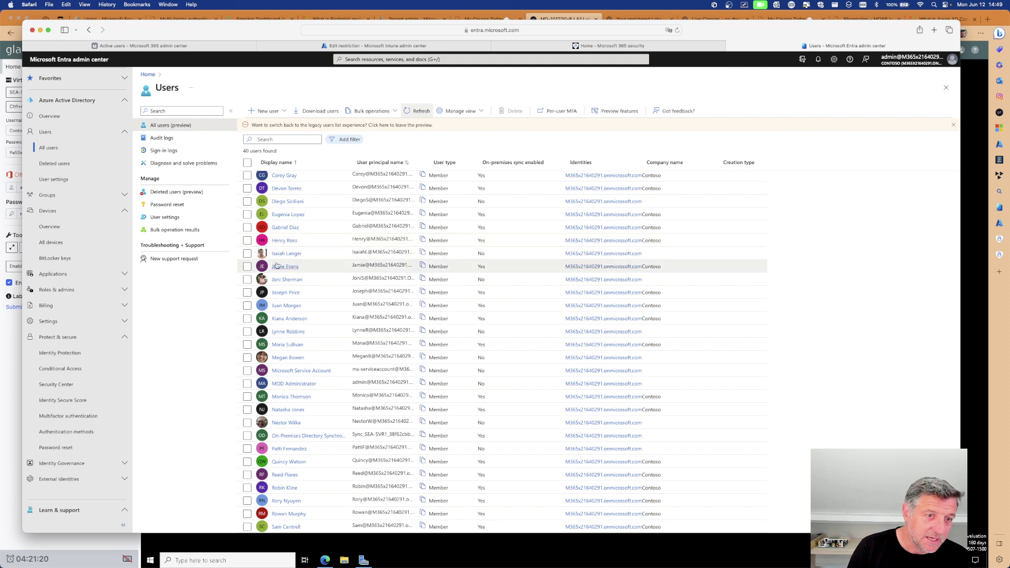
# Examine the sync status and identity of one cloud-only user in the list.
pyautogui.click(485, 255)
pyautogui.moveTo(563, 253); pyautogui.dragTo(664, 259)
pyautogui.moveTo(485, 255); pyautogui.dragTo(373, 254)
pyautogui.click(373, 253)
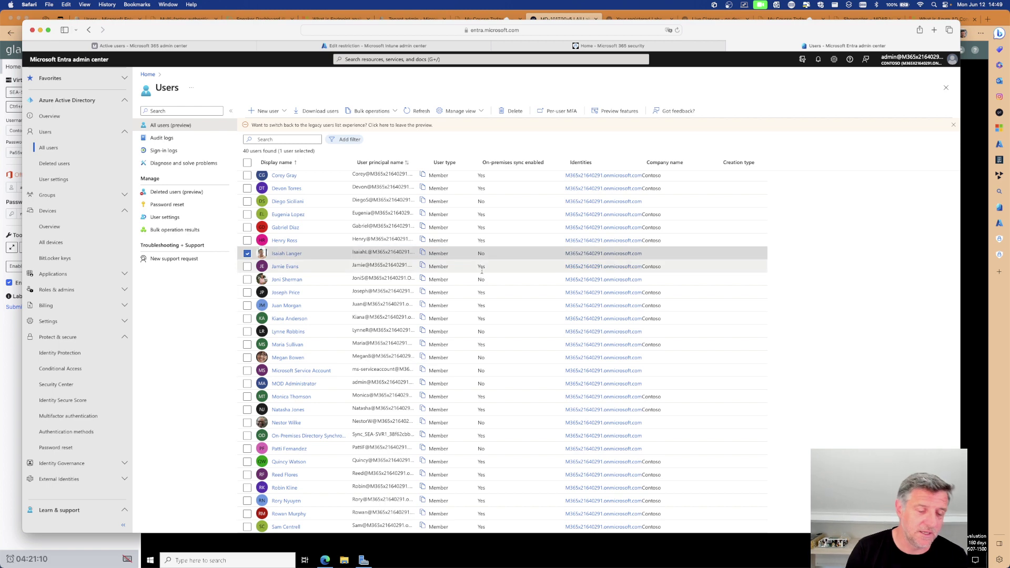
# Refresh the user list for newly synchronized accounts and open All groups to check each group's source.
pyautogui.scroll(-3, 467, 286)
pyautogui.click(419, 111)
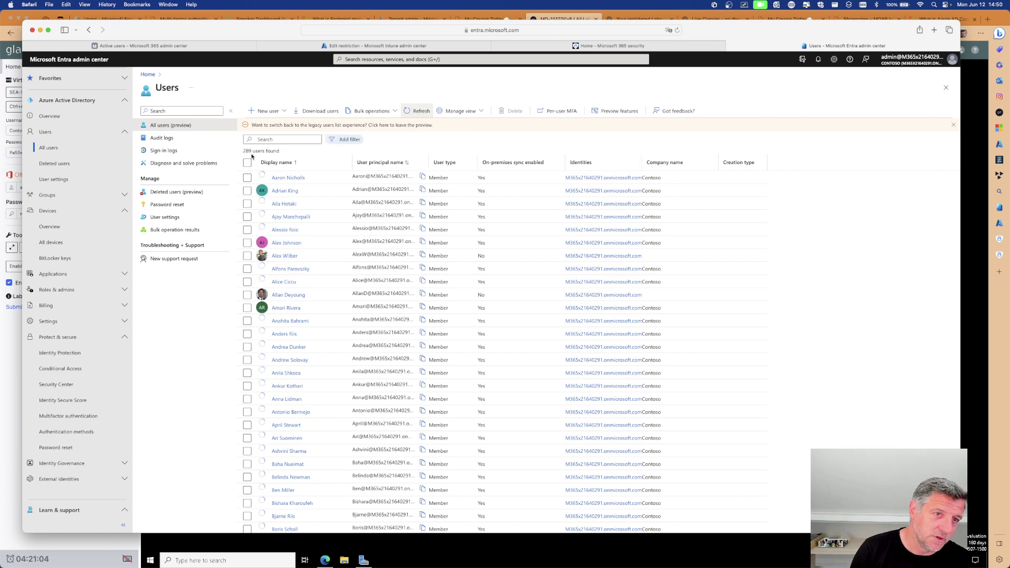
pyautogui.click(419, 111)
pyautogui.click(419, 111)
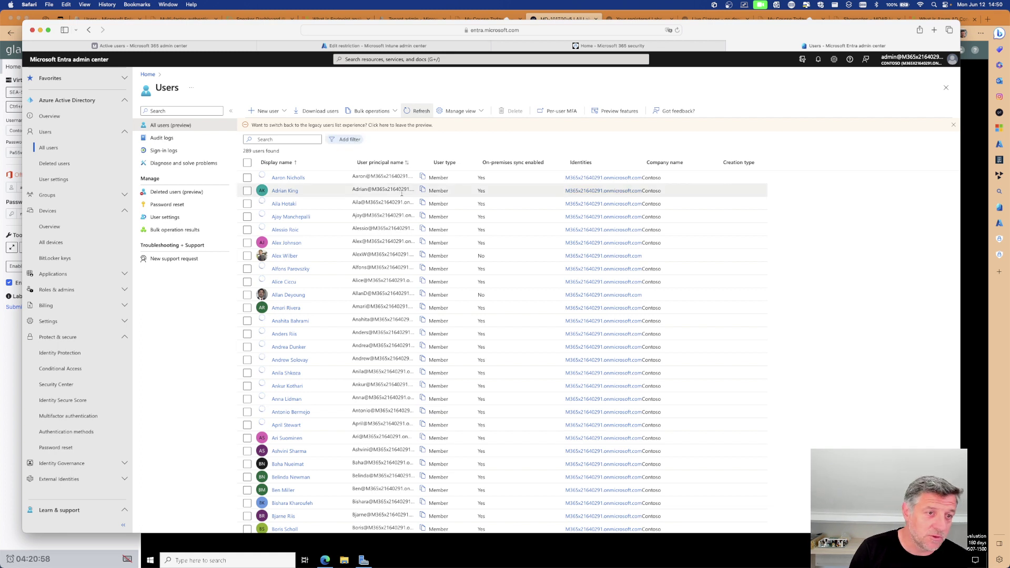
pyautogui.click(69, 201)
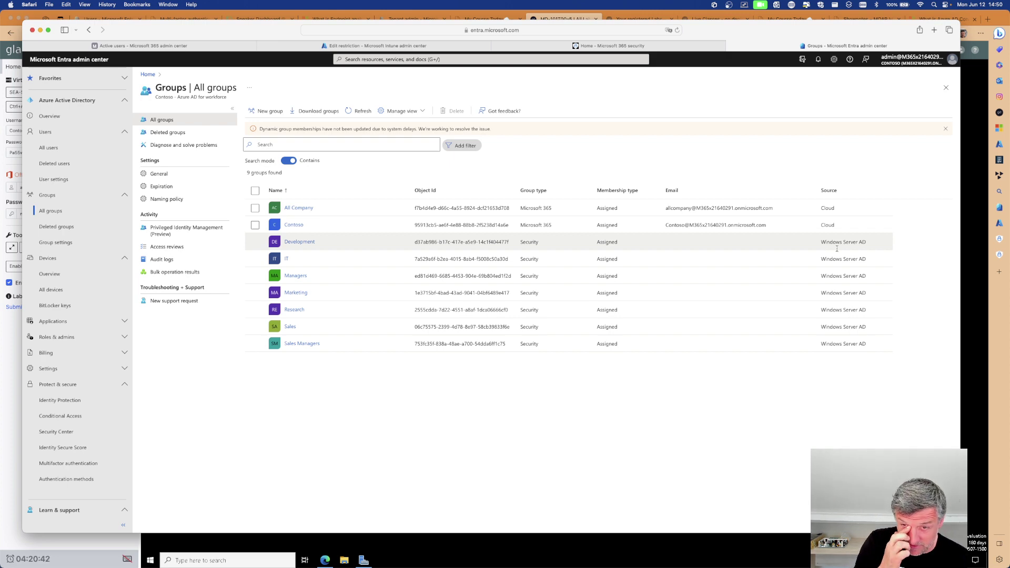
# Label the adds cylinder "serverAD" on the Windows Enrollment whiteboard.
pyautogui.hotkey('ctrl', 'Right')
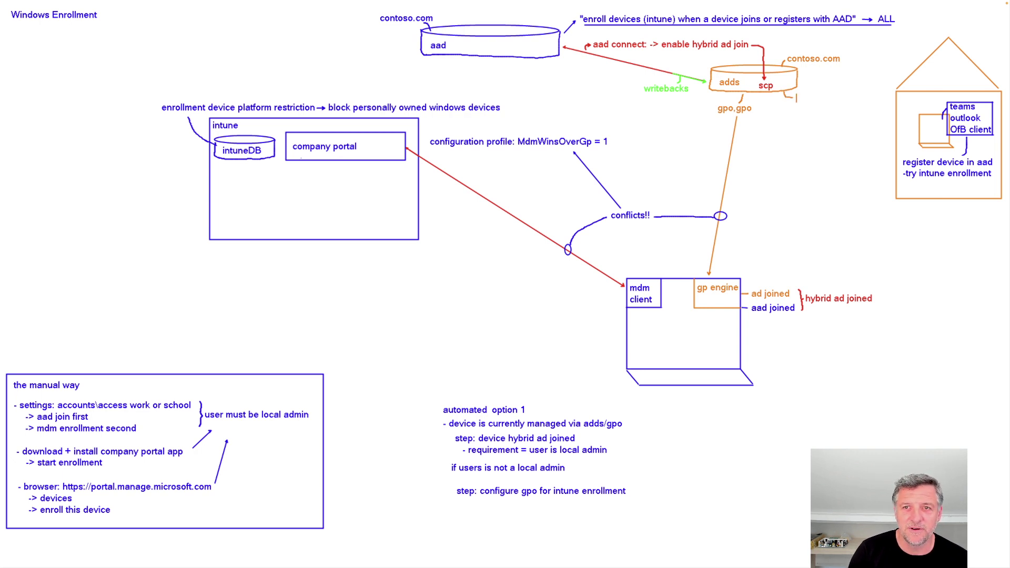
pyautogui.press('BackSpace')
pyautogui.press('BackSpace')
pyautogui.press('BackSpace')
pyautogui.press('BackSpace')
pyautogui.write('serverAD')
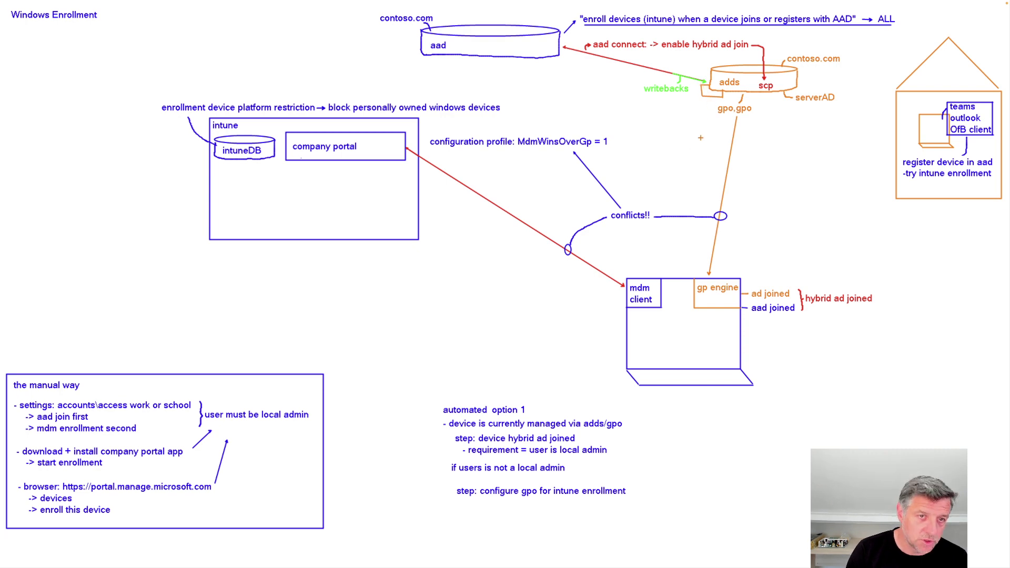
# Return to the SEA-SVR1 lab machine and start the Configure device options task in Azure AD Connect.
pyautogui.hotkey('ctrl', 'Left')
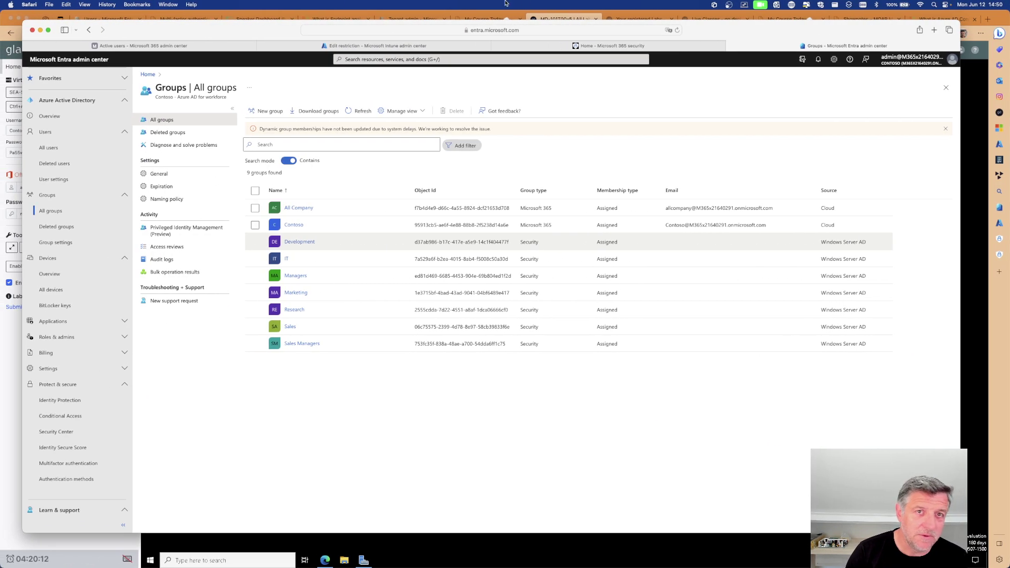
pyautogui.click(558, 19)
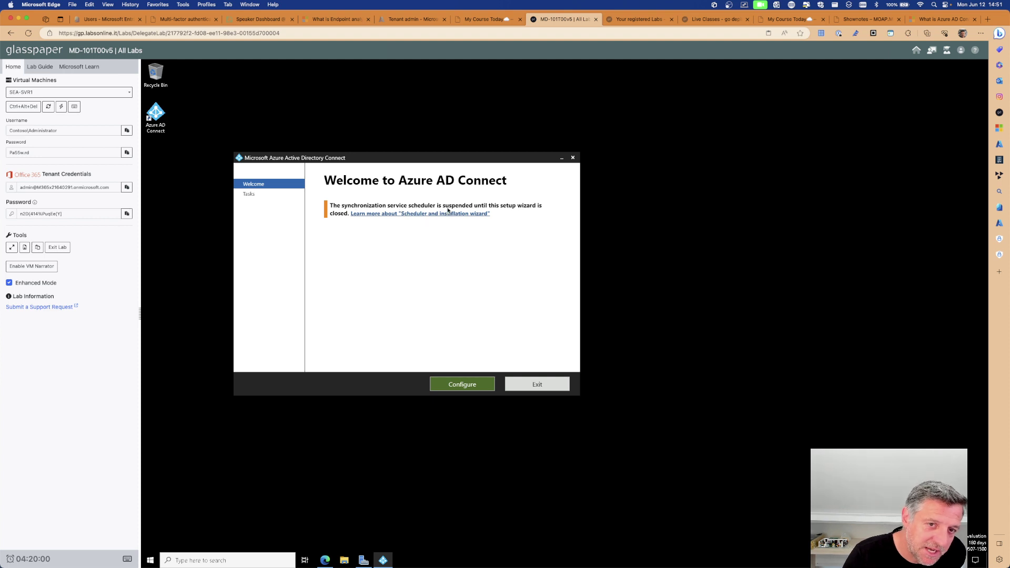
pyautogui.click(453, 383)
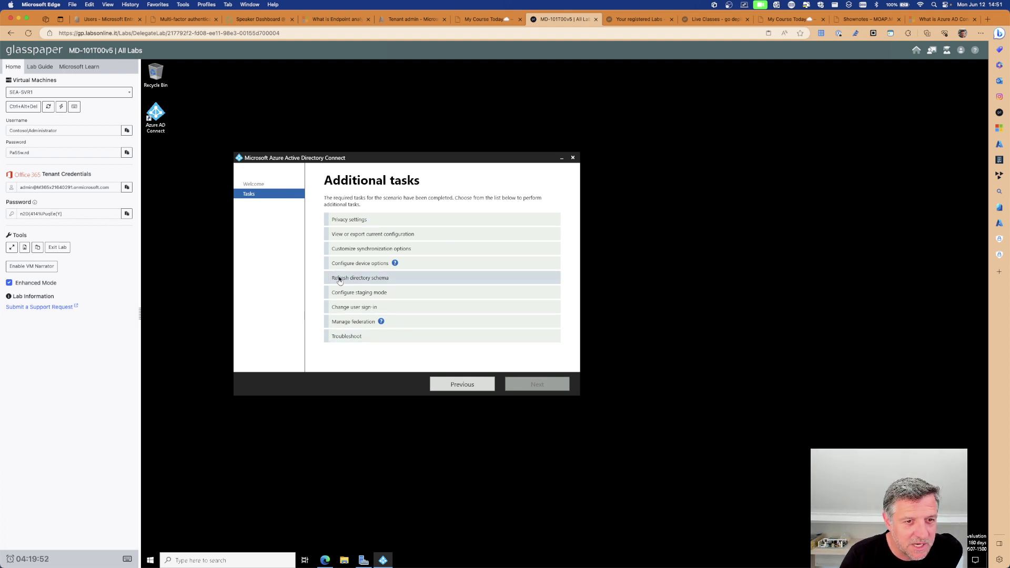
pyautogui.click(355, 264)
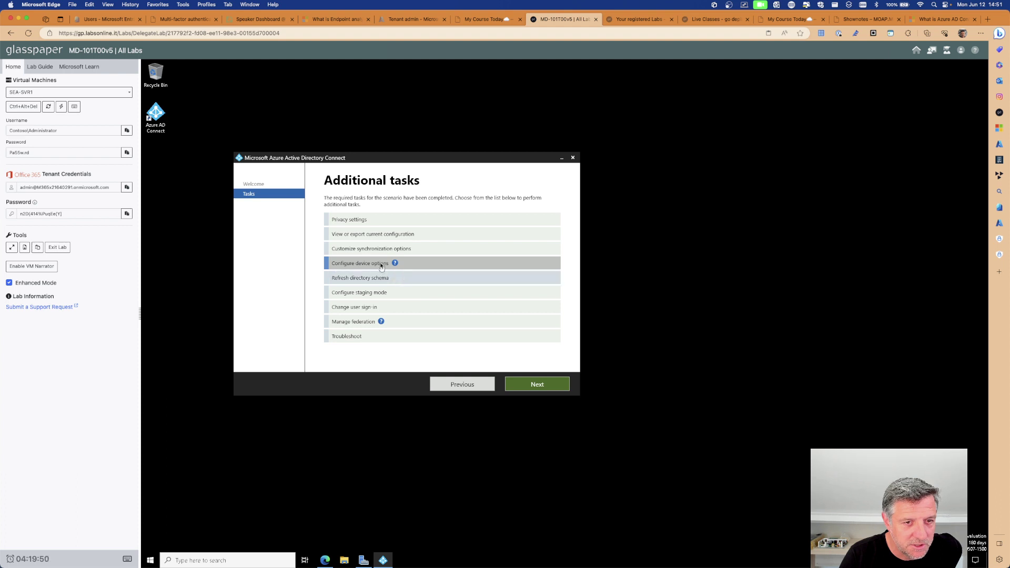
pyautogui.click(518, 383)
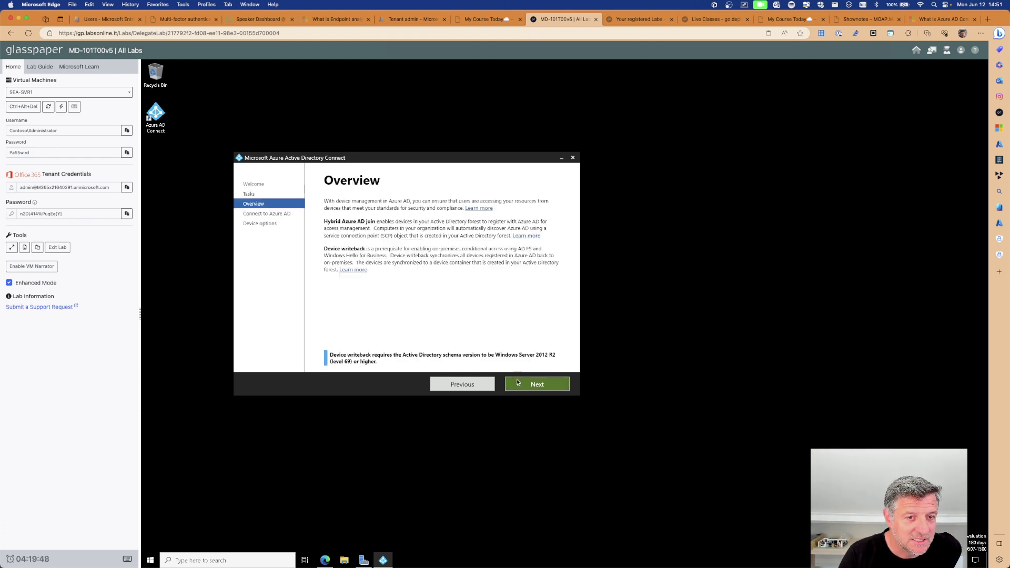
# Continue past the overview and connect to Azure AD by entering the tenant administrator's password.
pyautogui.click(522, 380)
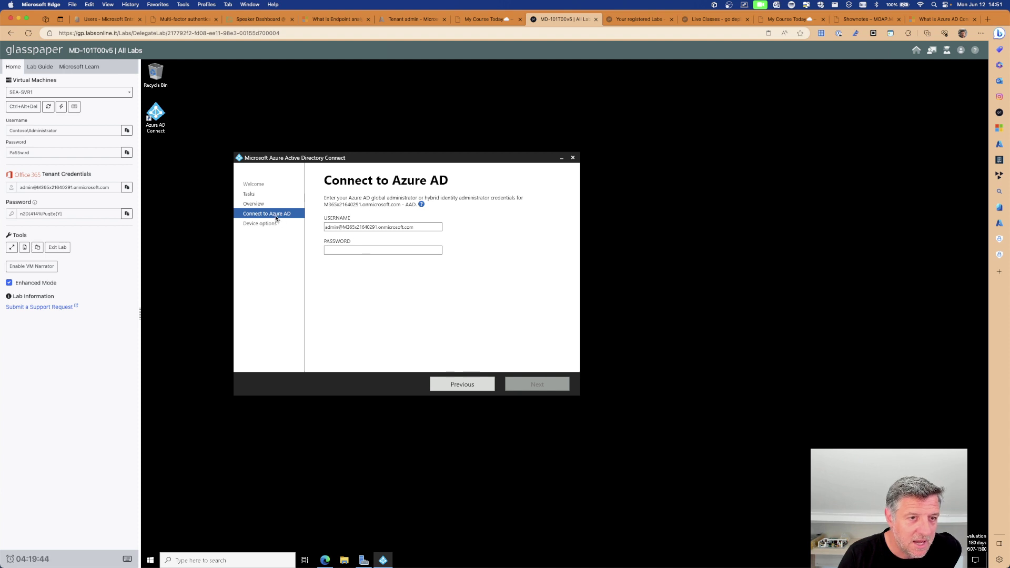
pyautogui.click(342, 251)
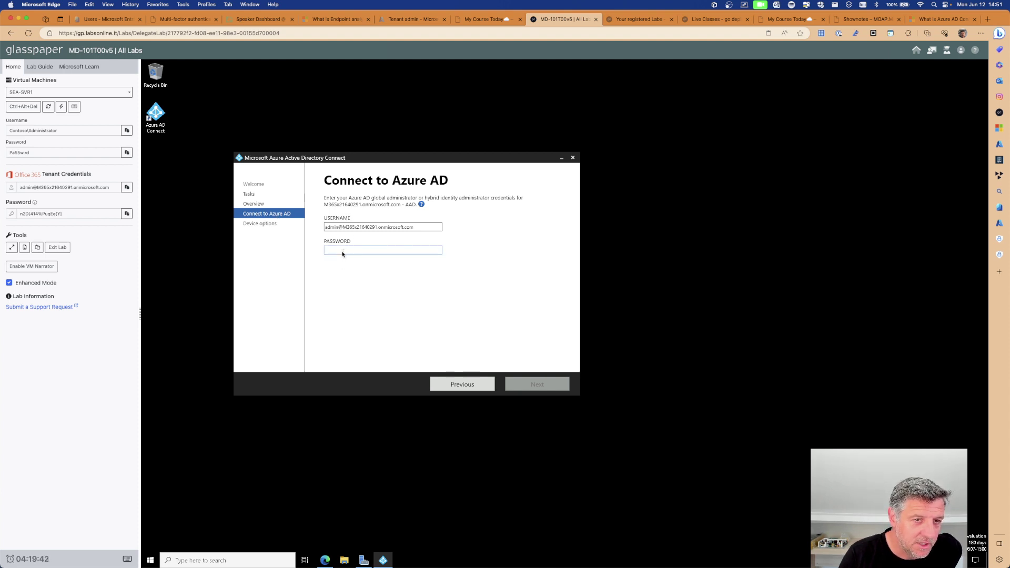
pyautogui.click(127, 213)
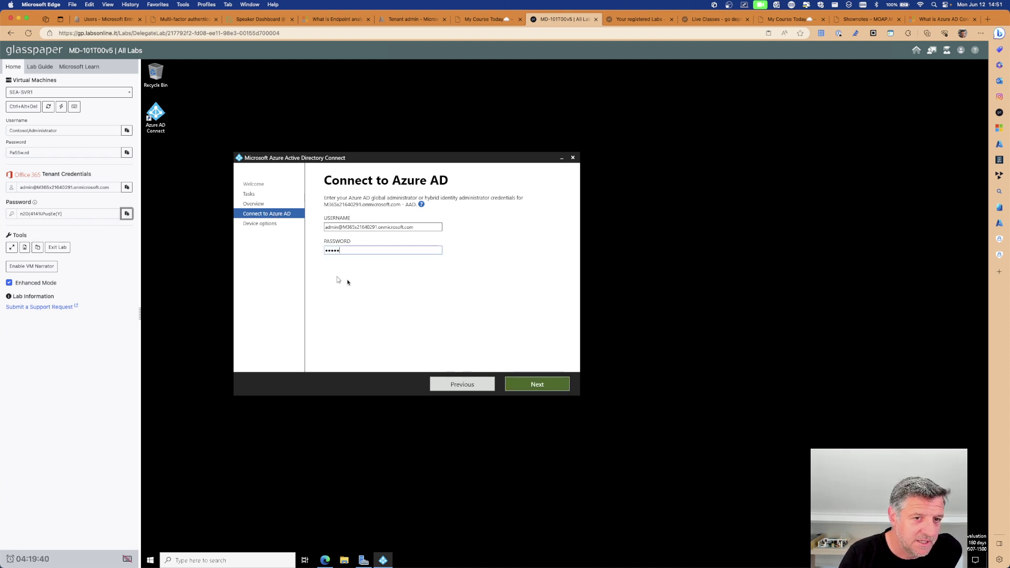
pyautogui.click(532, 385)
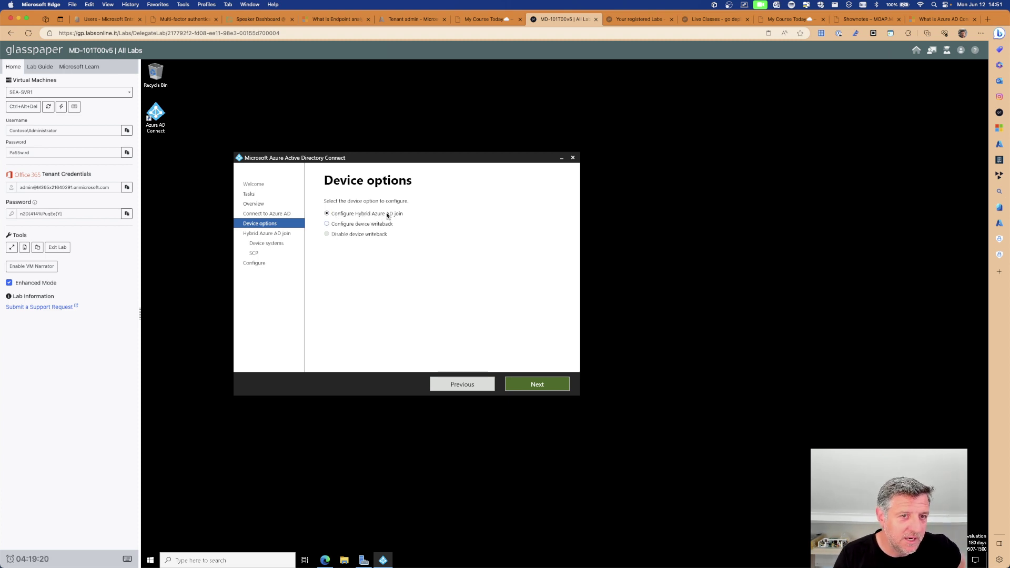
# Choose Configure Hybrid Azure AD join and select only Windows 10 or later domain-joined devices as the device operating system.
pyautogui.click(347, 224)
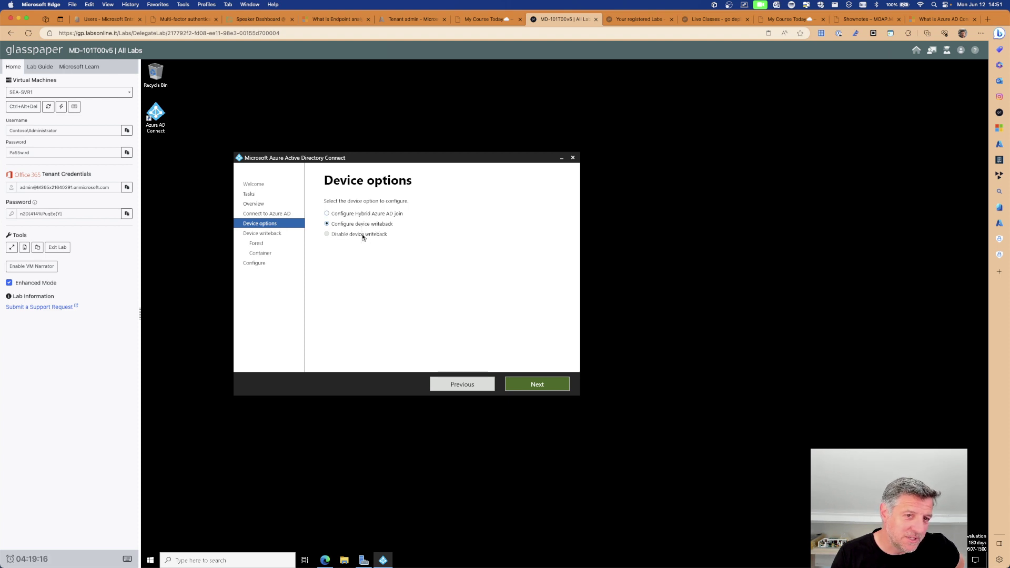
pyautogui.click(364, 214)
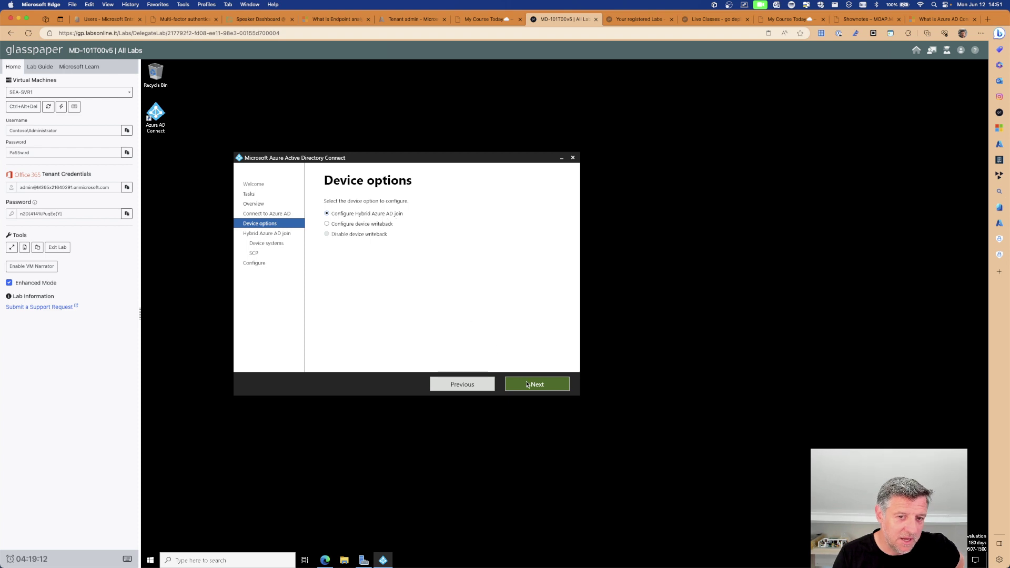
pyautogui.click(527, 384)
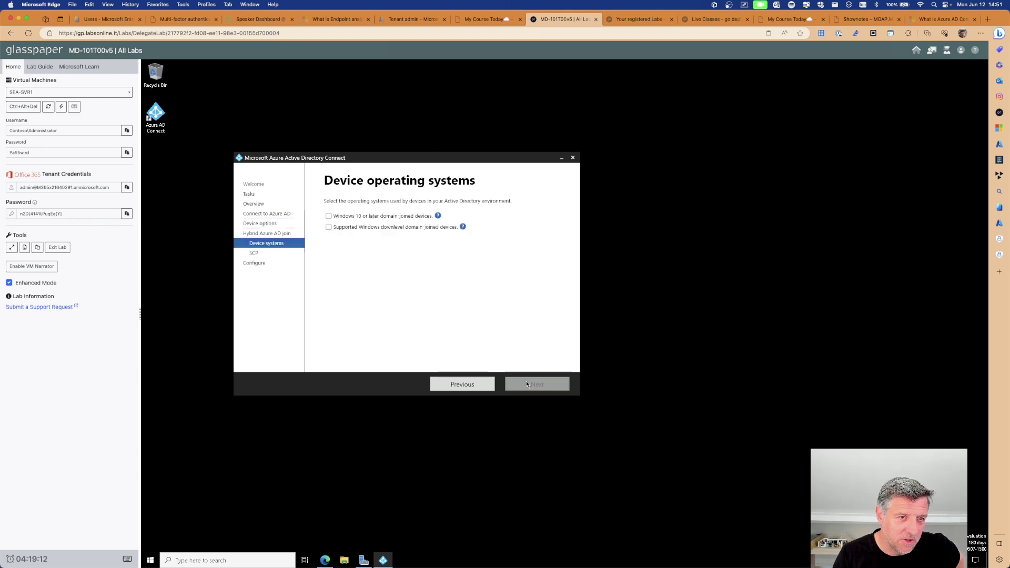
pyautogui.click(328, 216)
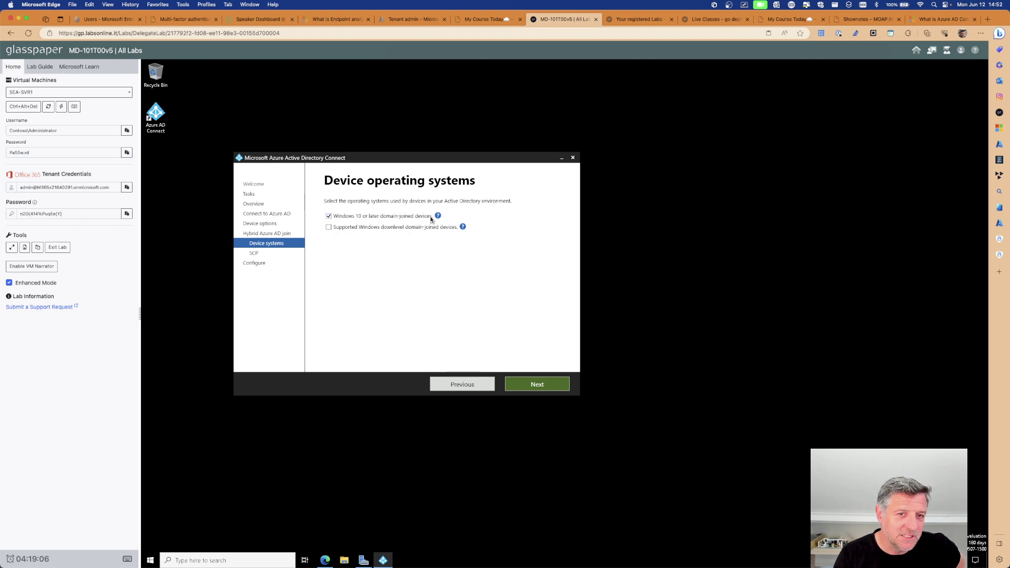
pyautogui.click(361, 227)
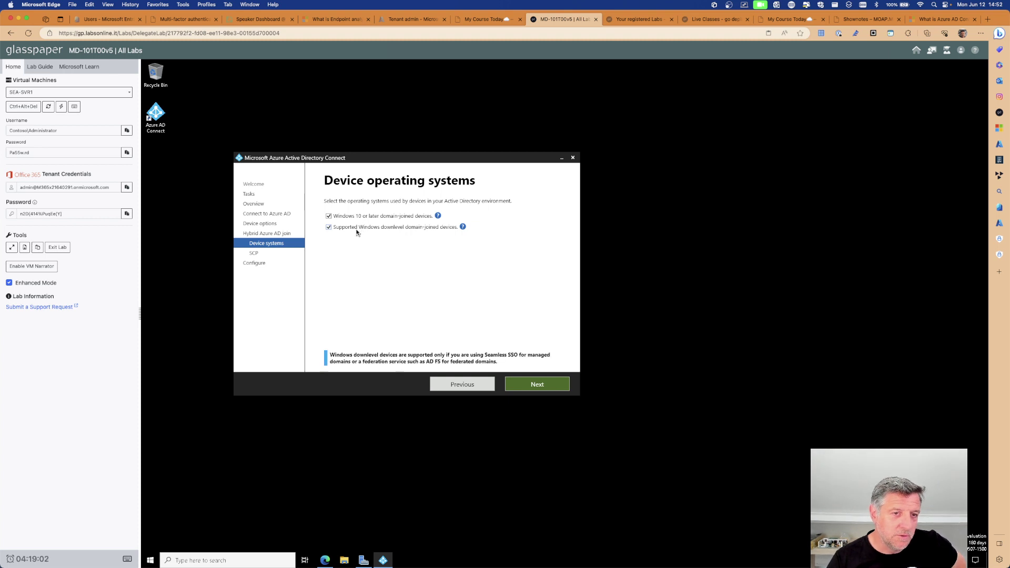
pyautogui.click(413, 230)
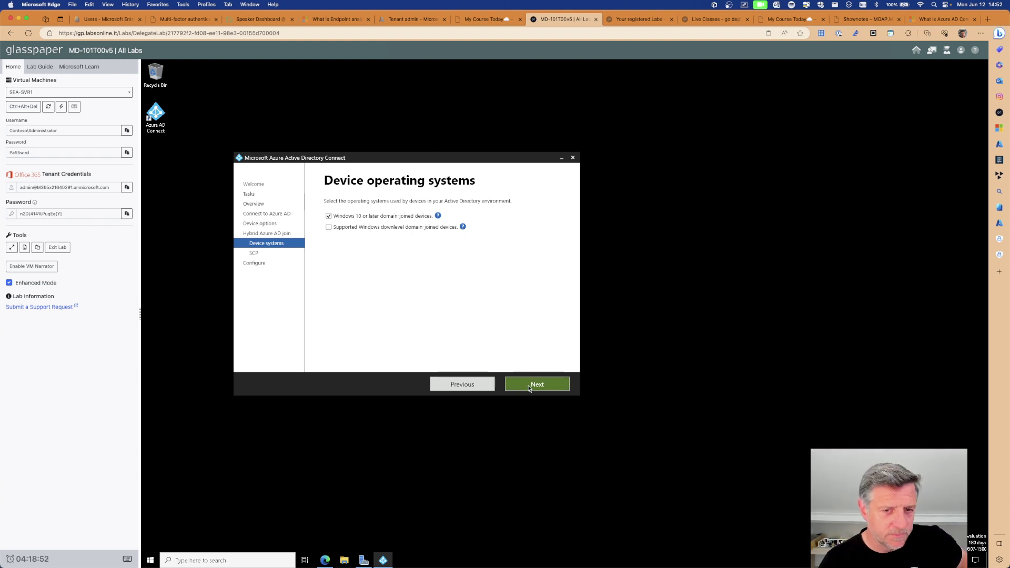
pyautogui.click(510, 383)
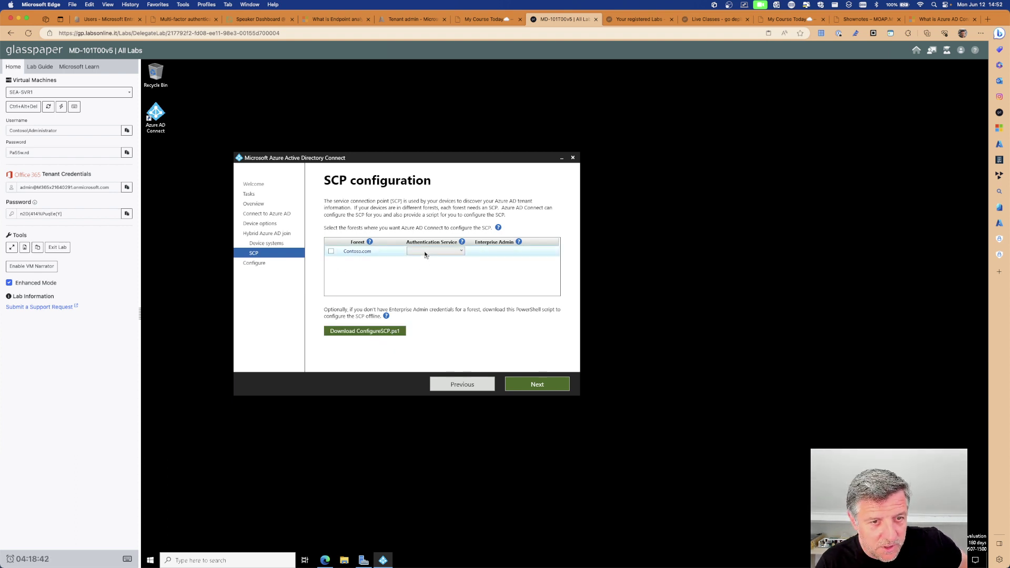
# Set up the SCP for the Contoso.com forest with Azure Active Directory authentication and enter the enterprise admin username and password.
pyautogui.click(331, 251)
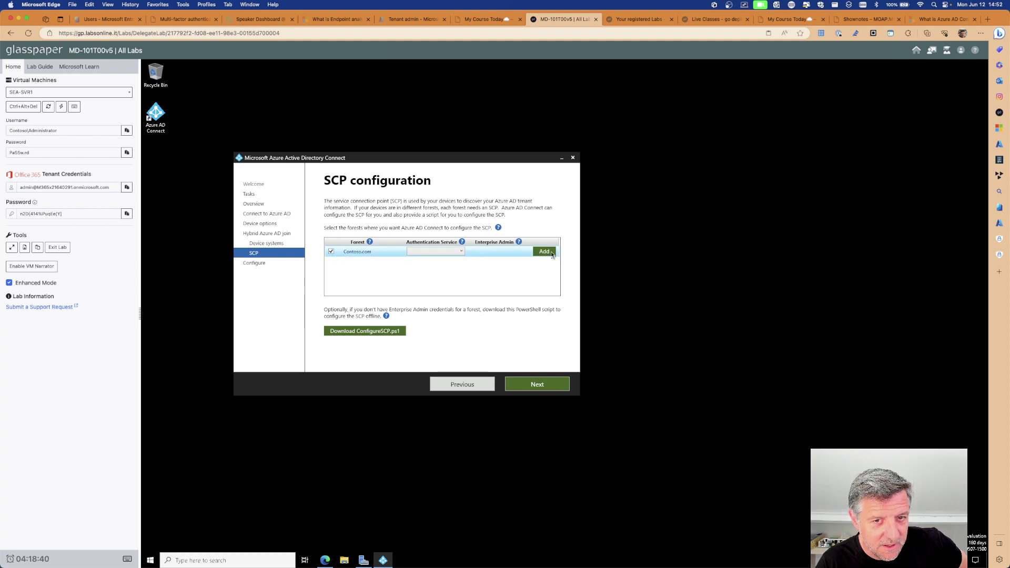
pyautogui.click(462, 252)
pyautogui.click(460, 260)
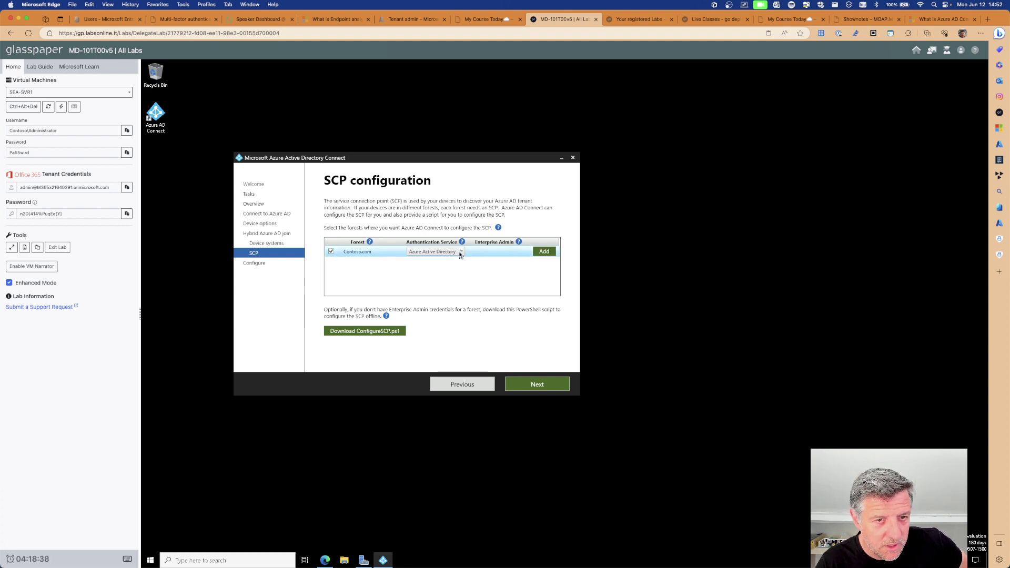
pyautogui.click(544, 252)
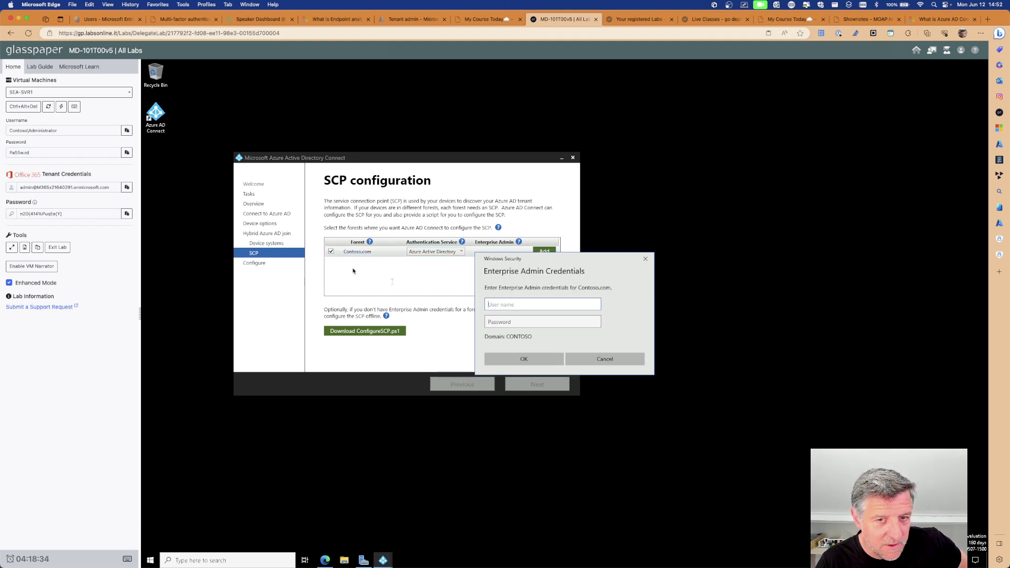
pyautogui.click(126, 130)
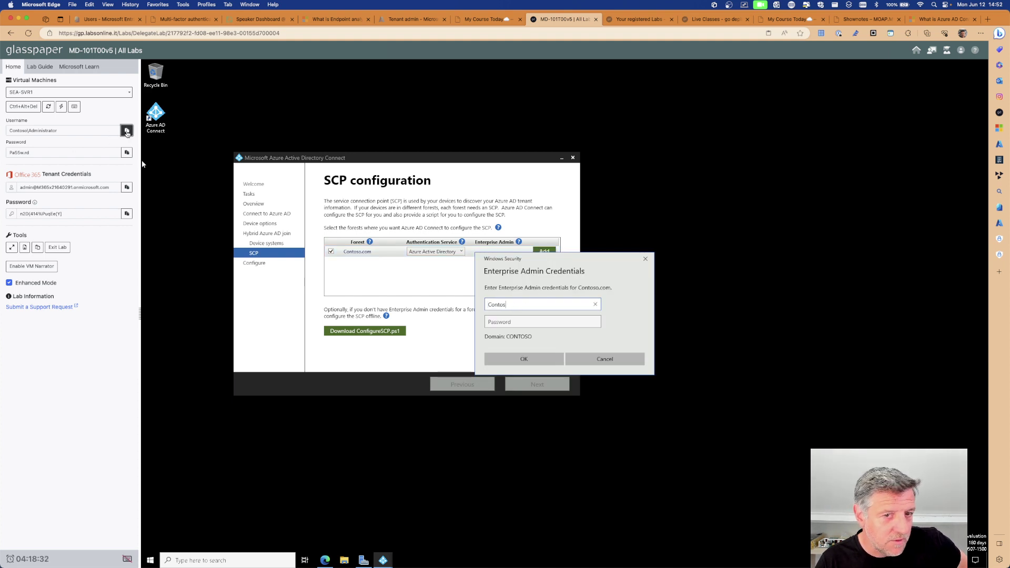
pyautogui.click(491, 322)
pyautogui.click(127, 153)
pyautogui.click(518, 360)
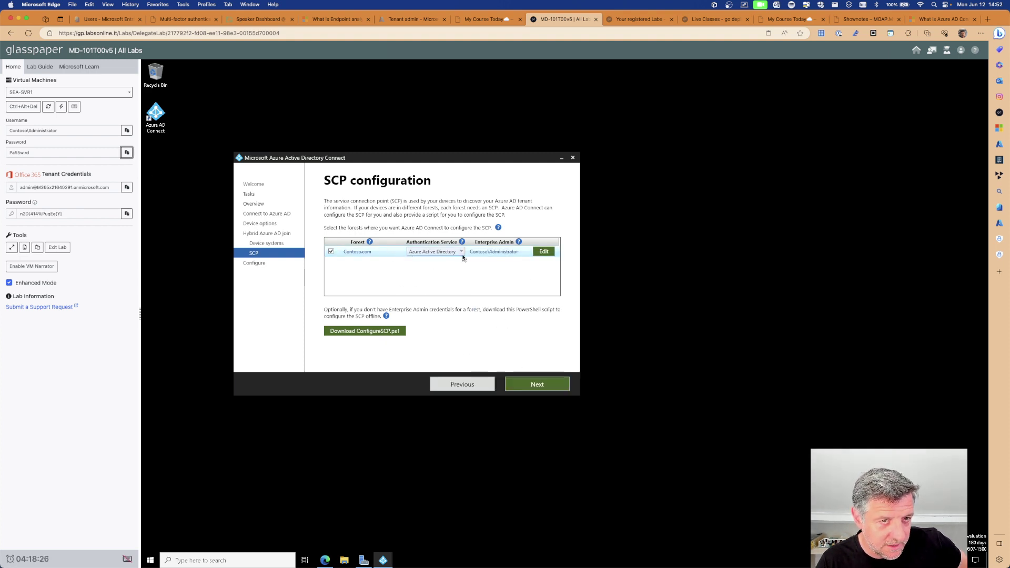
# Apply the SCP configuration for device registration in Contoso.com and exit the wizard.
pyautogui.click(537, 384)
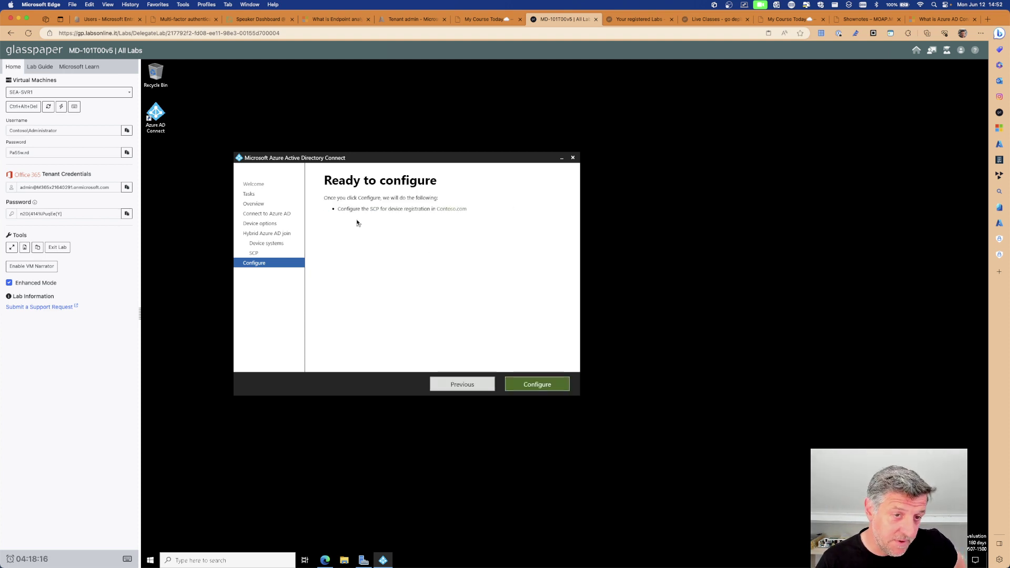
pyautogui.click(532, 387)
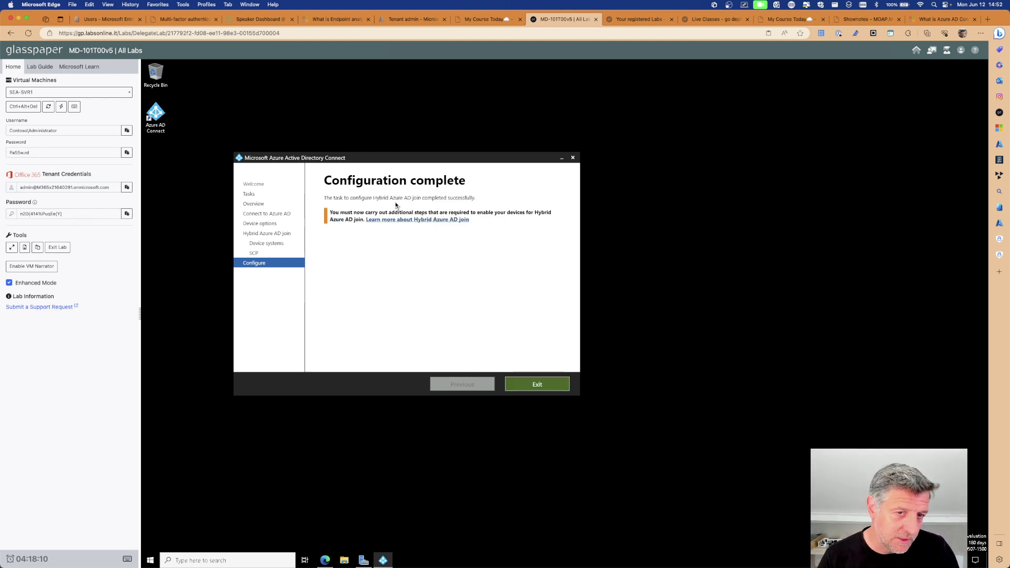
pyautogui.click(537, 383)
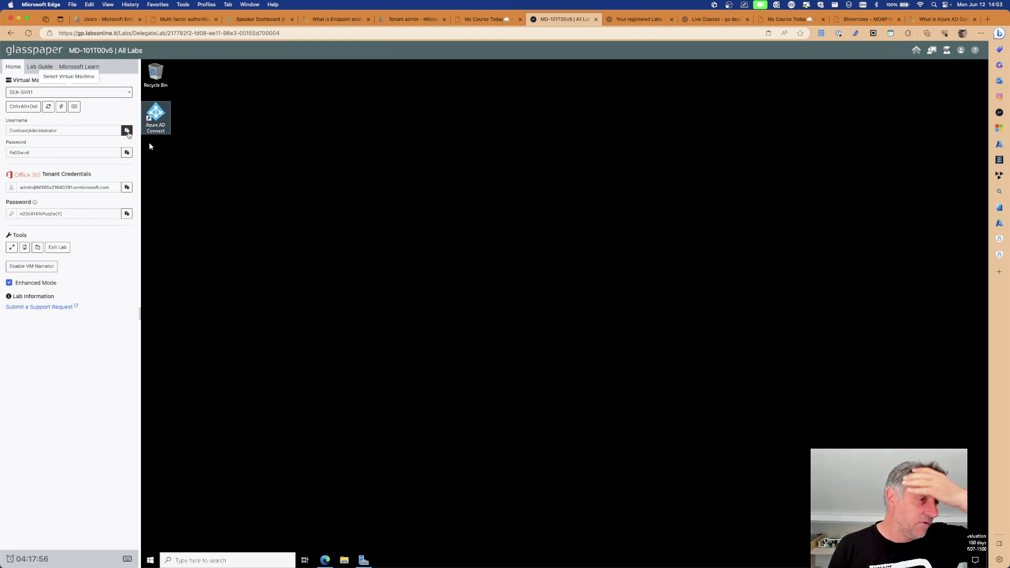
# Switch to the SEA-CL1 virtual machine, restart it from the sign-in screen despite the warning, and reconnect.
pyautogui.click(66, 92)
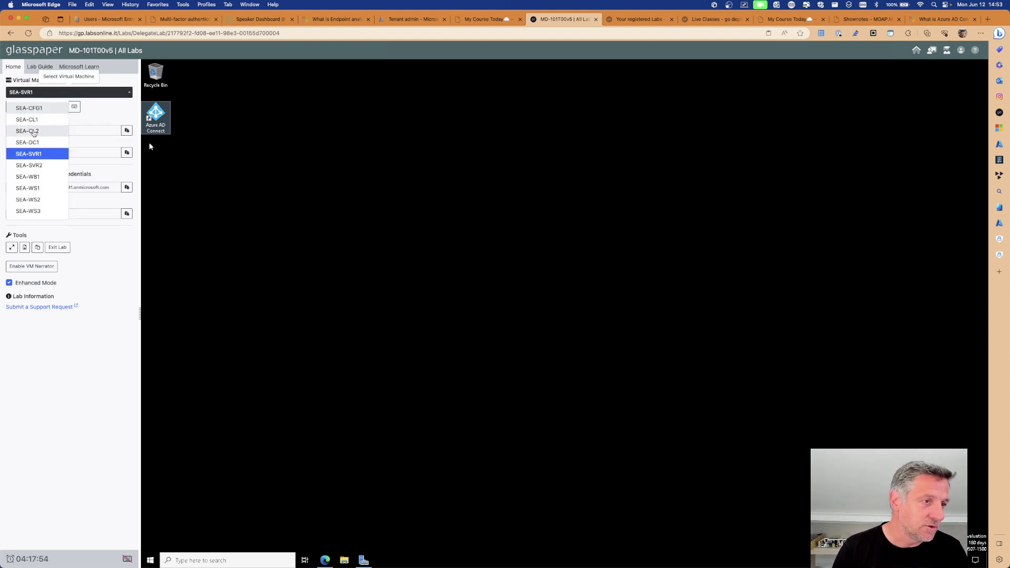
pyautogui.click(31, 123)
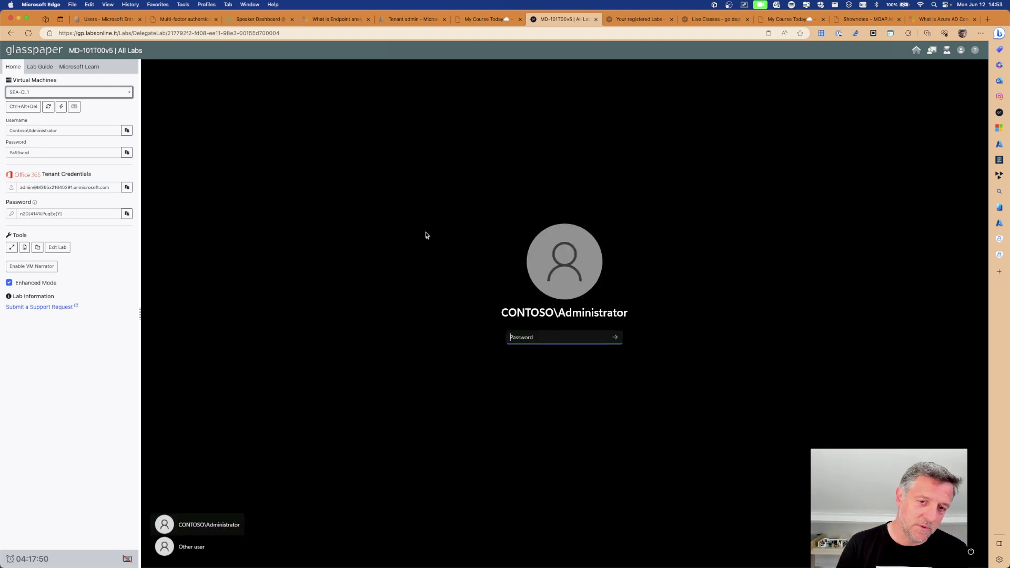
pyautogui.click(970, 551)
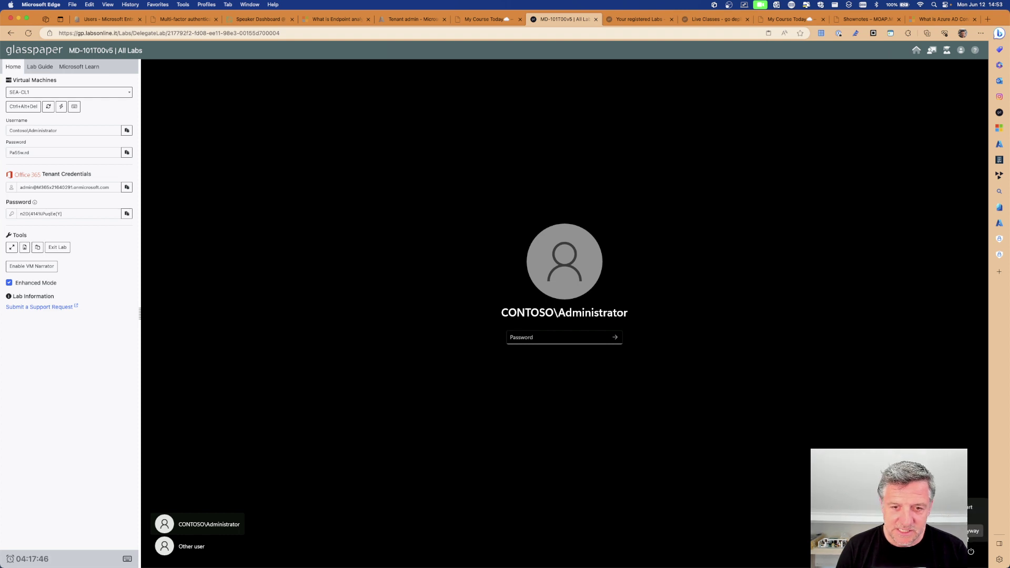
pyautogui.click(975, 532)
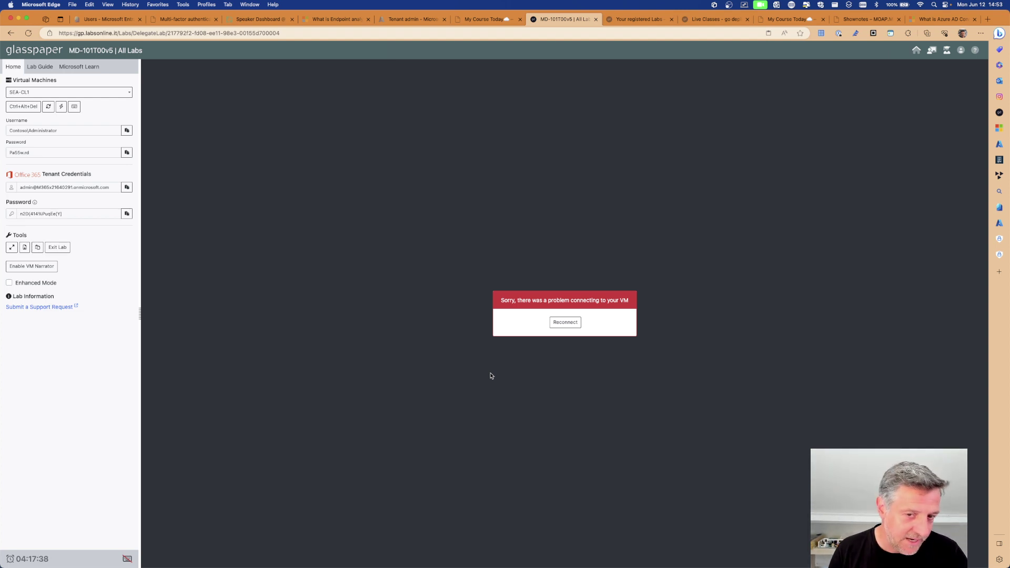
pyautogui.click(556, 323)
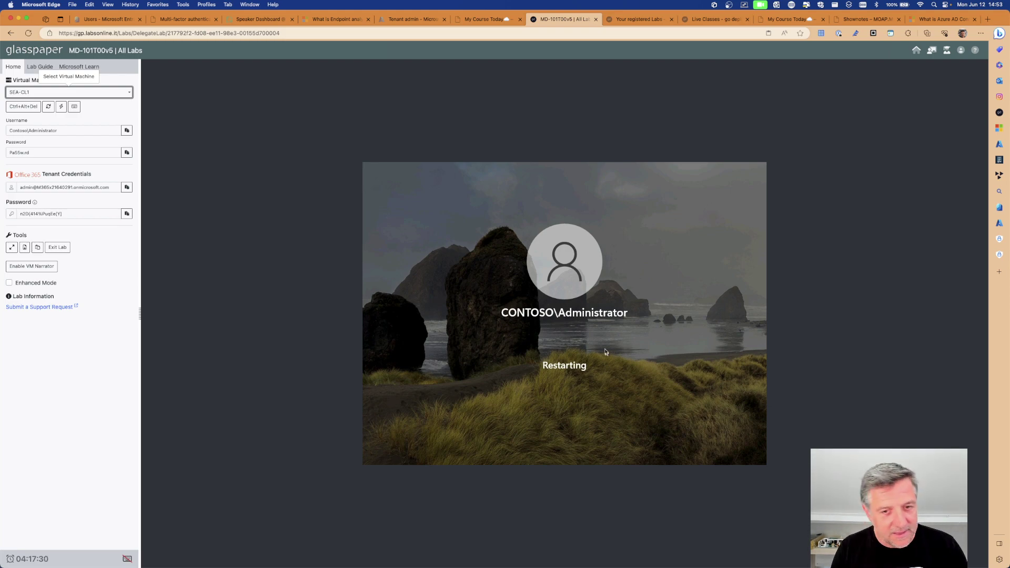
# Review the automated option 1 notes on the Windows Enrollment whiteboard and check the restart progress of SEA-CL1.
pyautogui.hotkey('ctrl', 'Right')
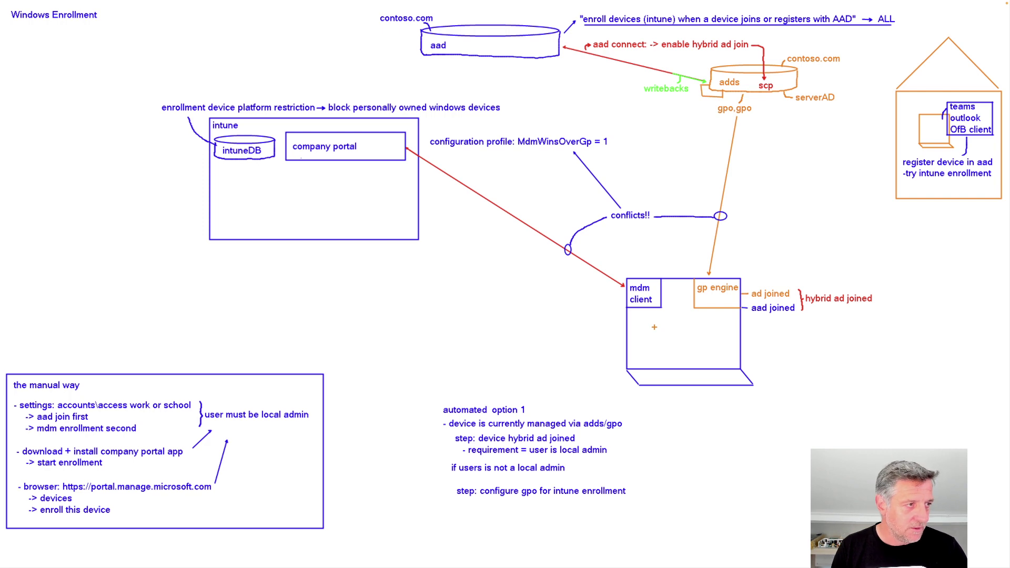
pyautogui.hotkey('ctrl', 'Left')
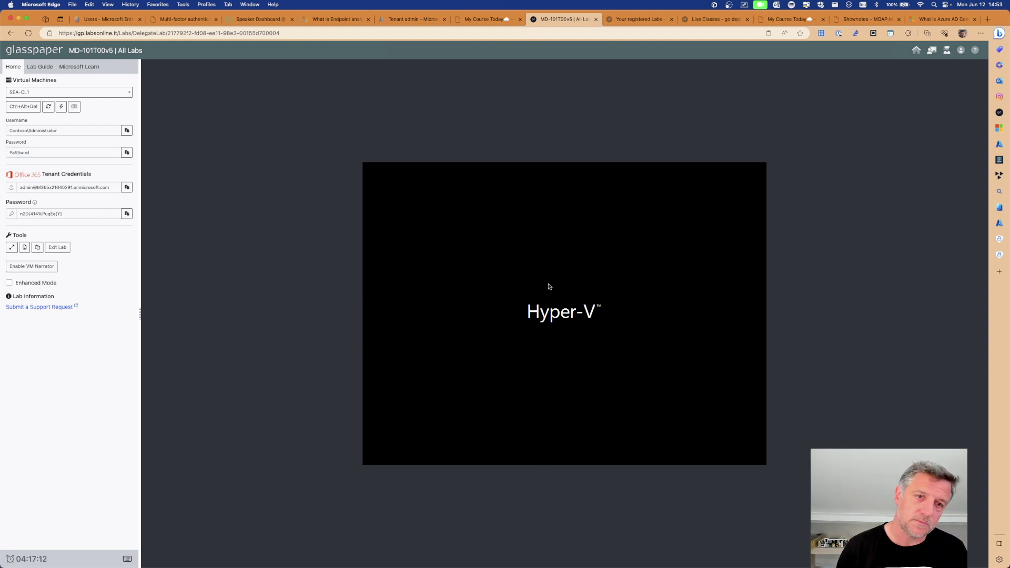
pyautogui.hotkey('ctrl', 'Right')
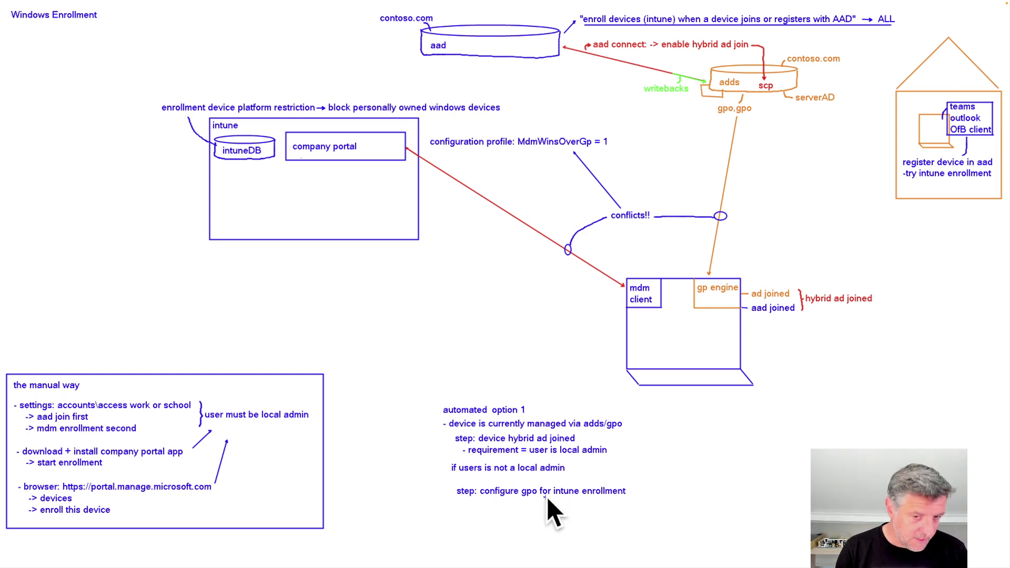
pyautogui.hotkey('ctrl', 'Left')
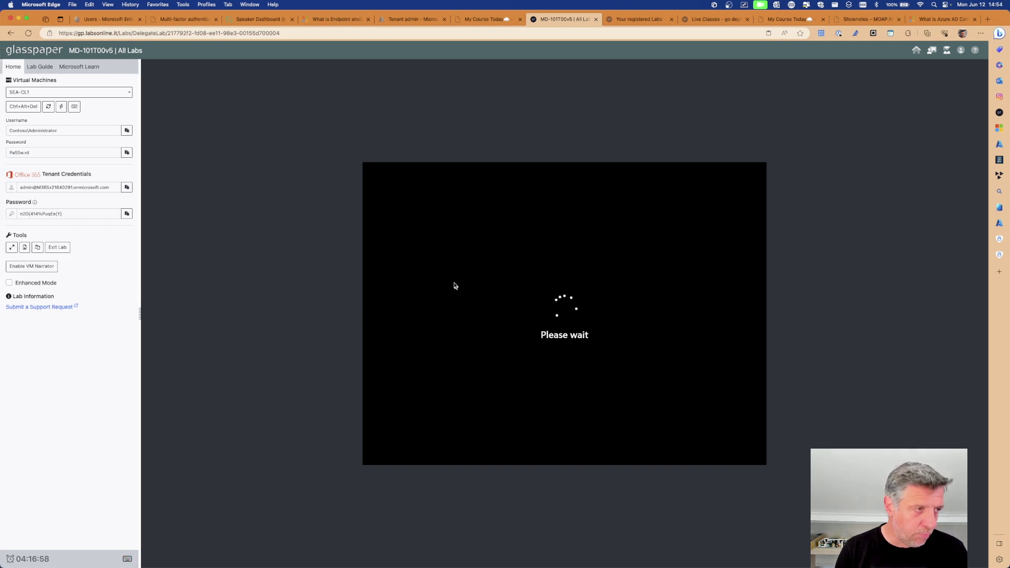
# Sign in to SEA-CL1 with the domain administrator password, enabling Enhanced Mode and entering the password again for the new session.
pyautogui.click(369, 271)
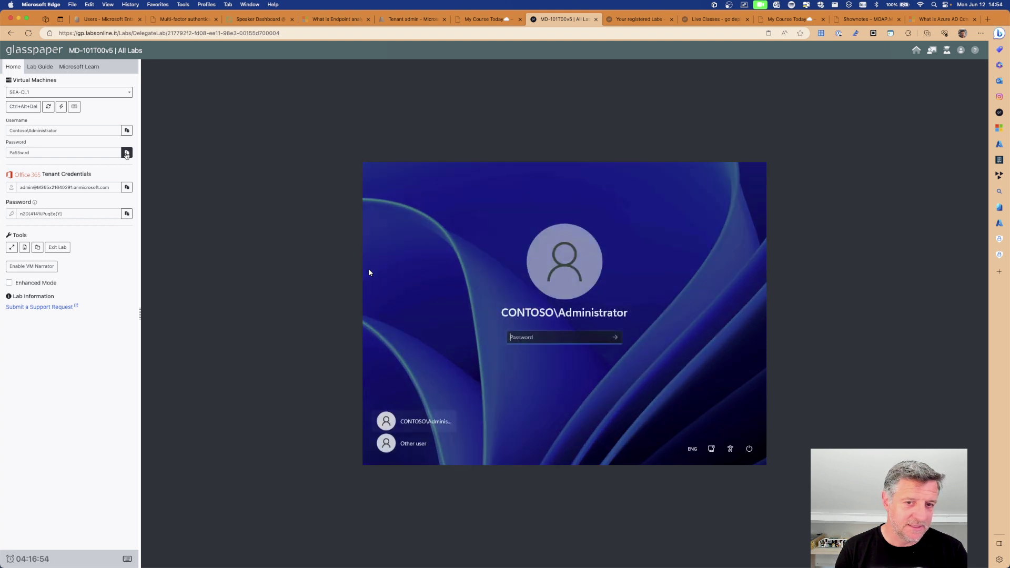
pyautogui.click(126, 153)
pyautogui.press('Return')
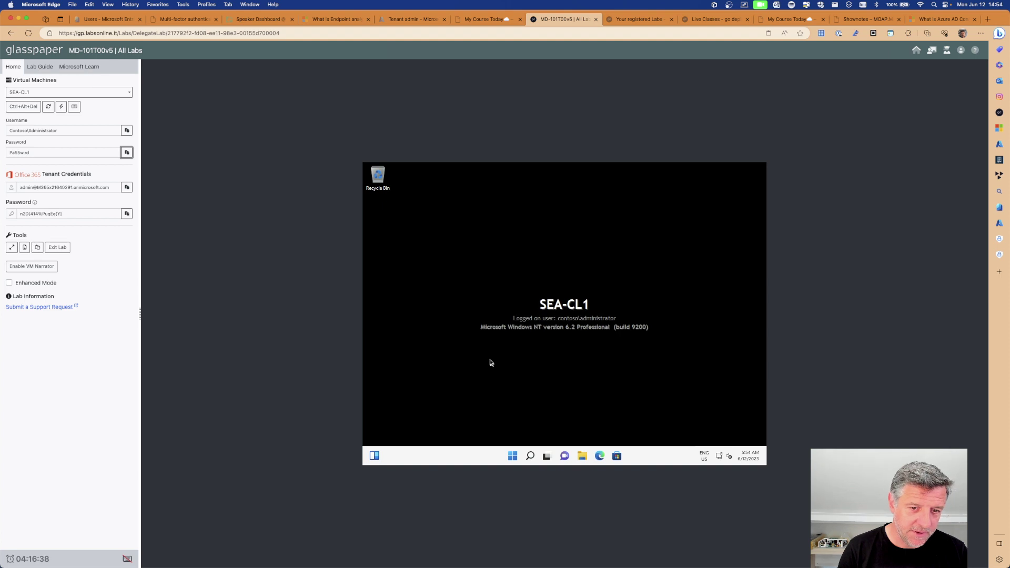
pyautogui.click(9, 283)
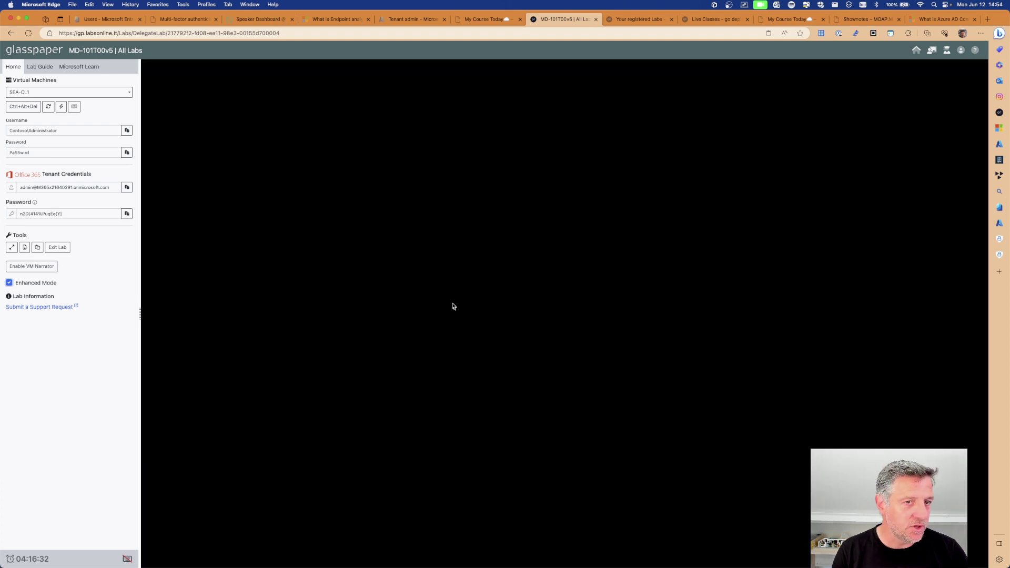
pyautogui.click(127, 152)
pyautogui.press('Return')
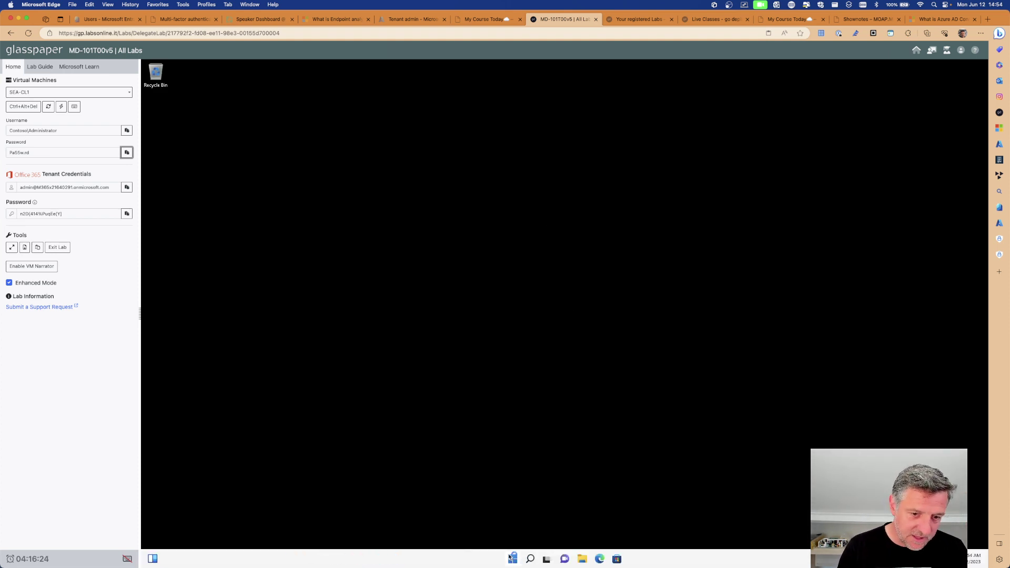
# Launch Windows Terminal with administrator rights on SEA-CL1.
pyautogui.click(512, 558)
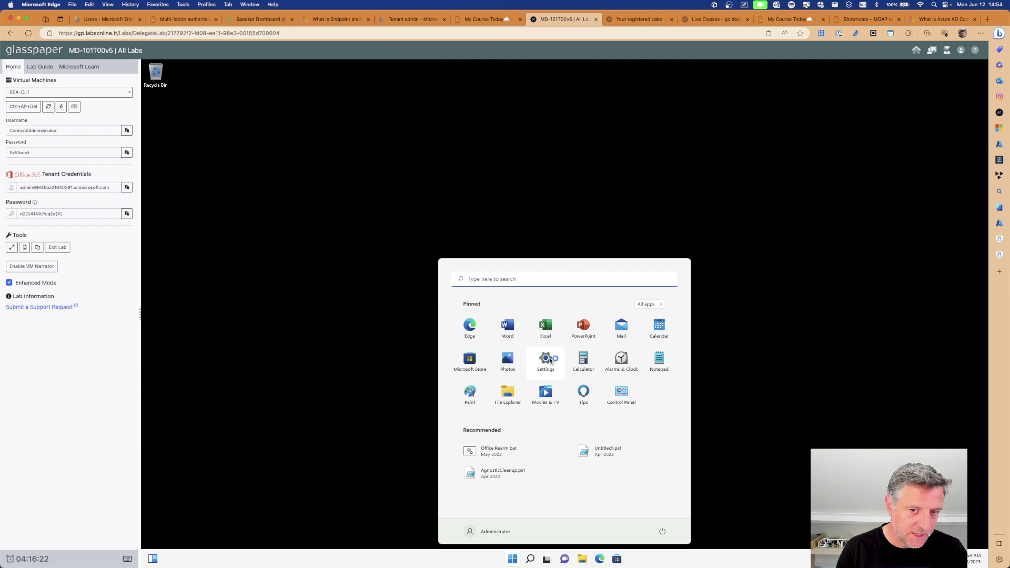
pyautogui.rightClick(515, 560)
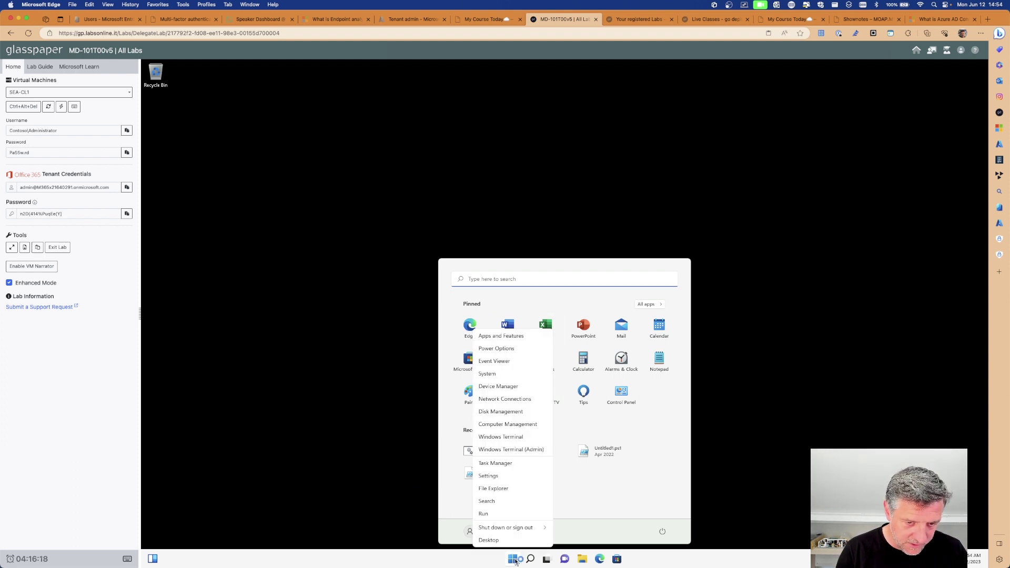
pyautogui.click(496, 450)
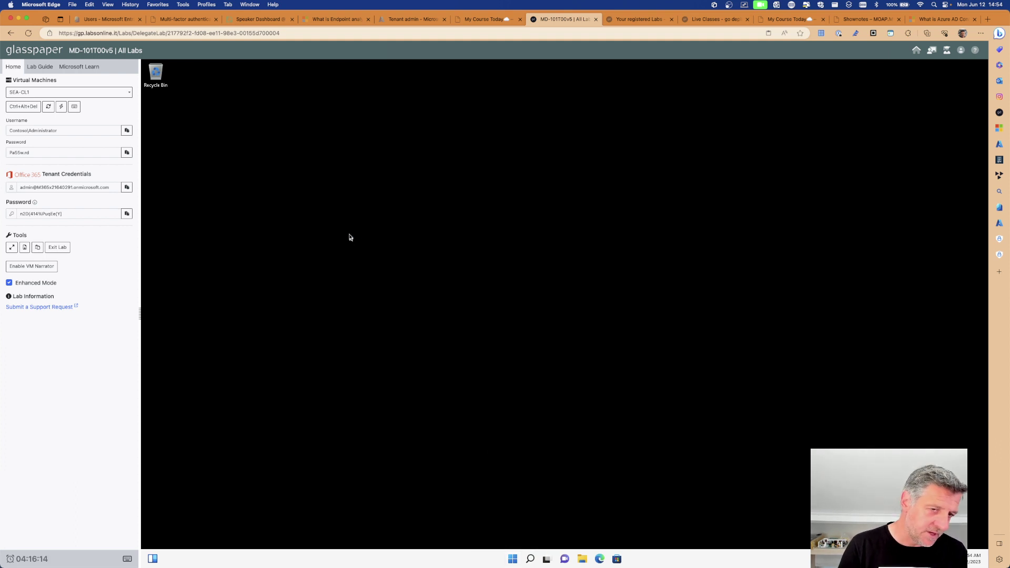
# Change to the root of C:, clear the console and run dsregcmd.exe /status.
pyautogui.moveTo(323, 113); pyautogui.dragTo(397, 119)
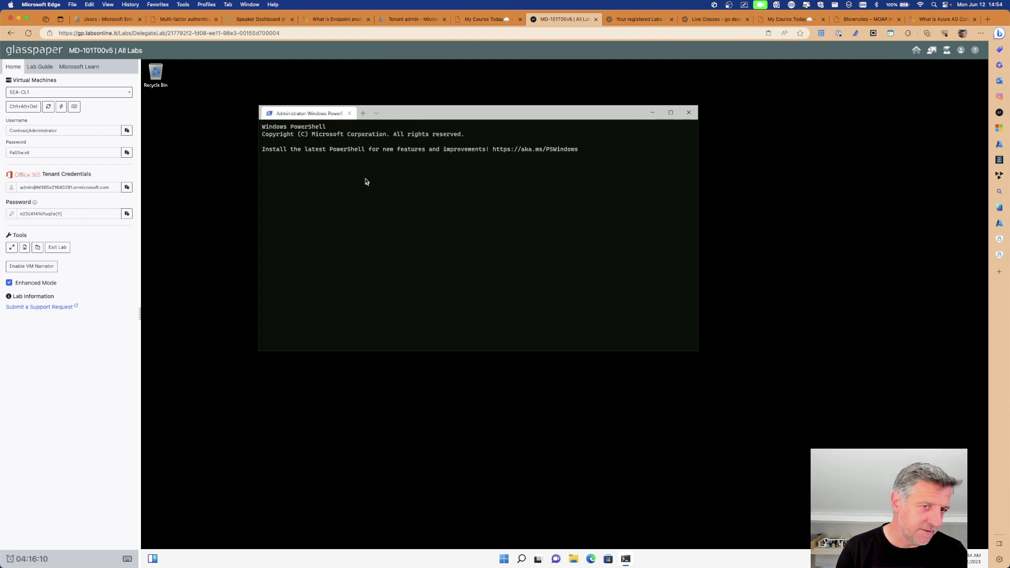
pyautogui.write('cd')
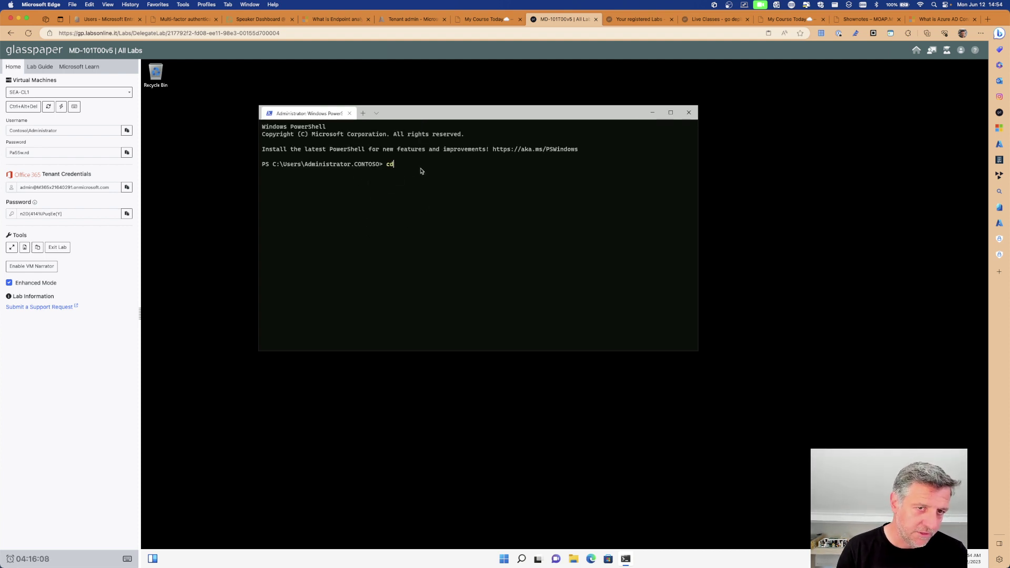
pyautogui.write('cls')
pyautogui.press('Return')
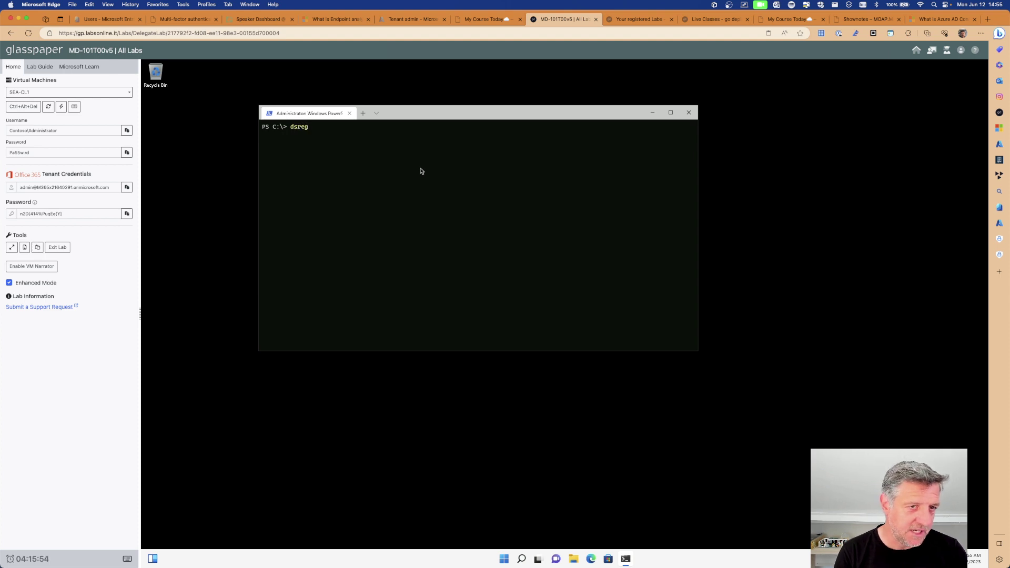
pyautogui.write('md.exe /status')
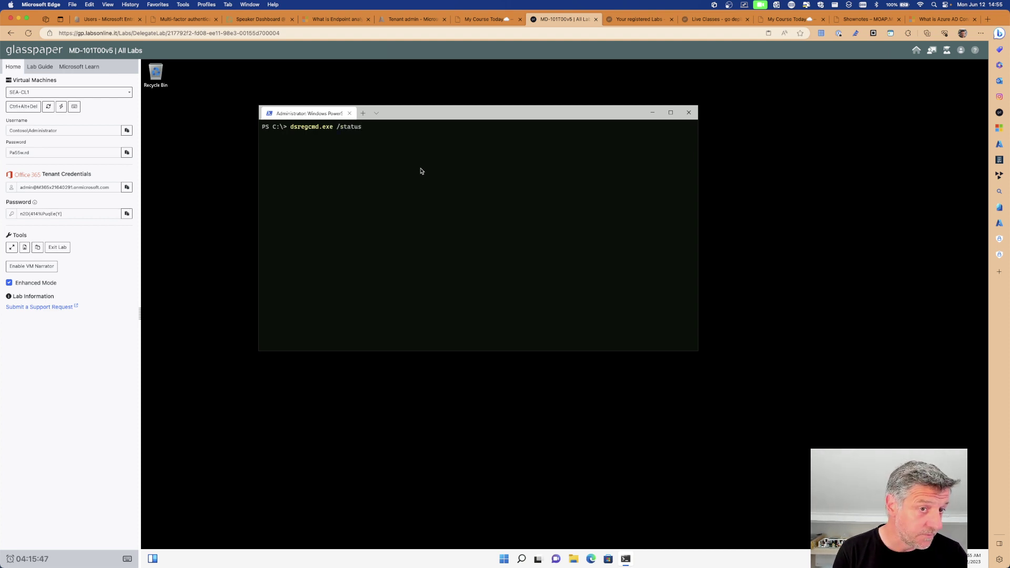
pyautogui.press('Return')
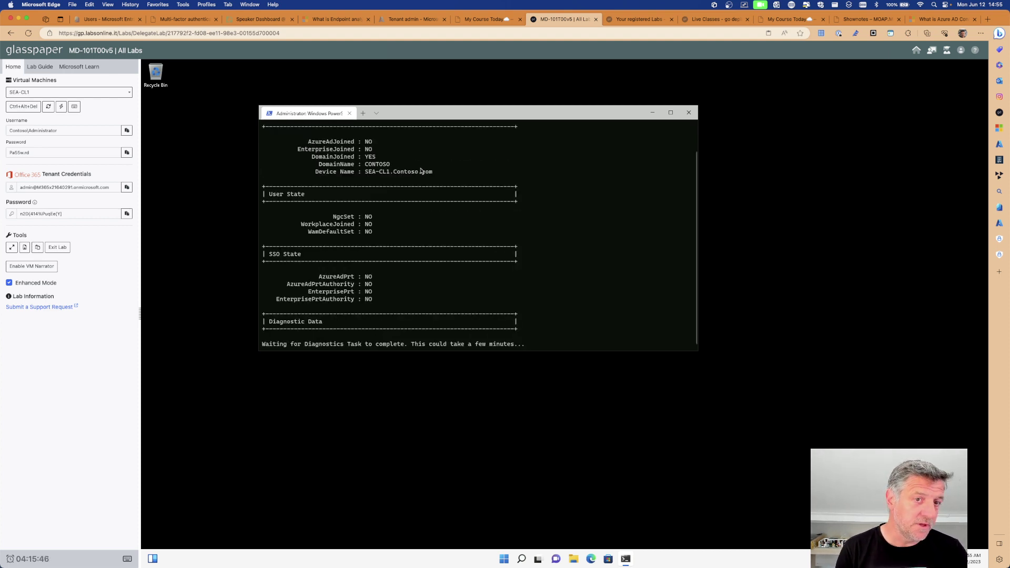
# Examine the Device State section of the output, checking the AzureAdJoined and DomainName entries.
pyautogui.scroll(2, 397, 200)
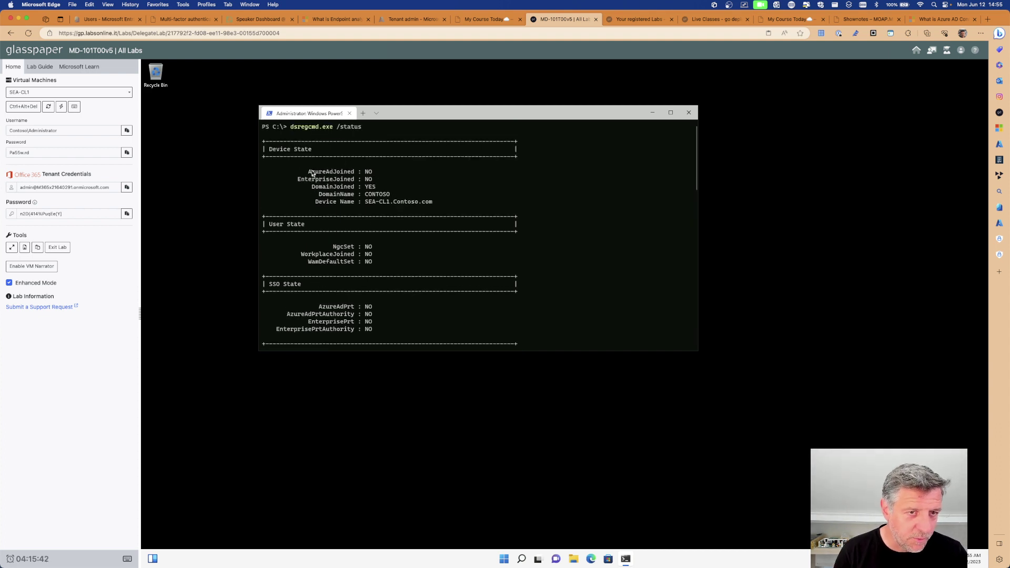
pyautogui.moveTo(312, 191); pyautogui.dragTo(389, 197)
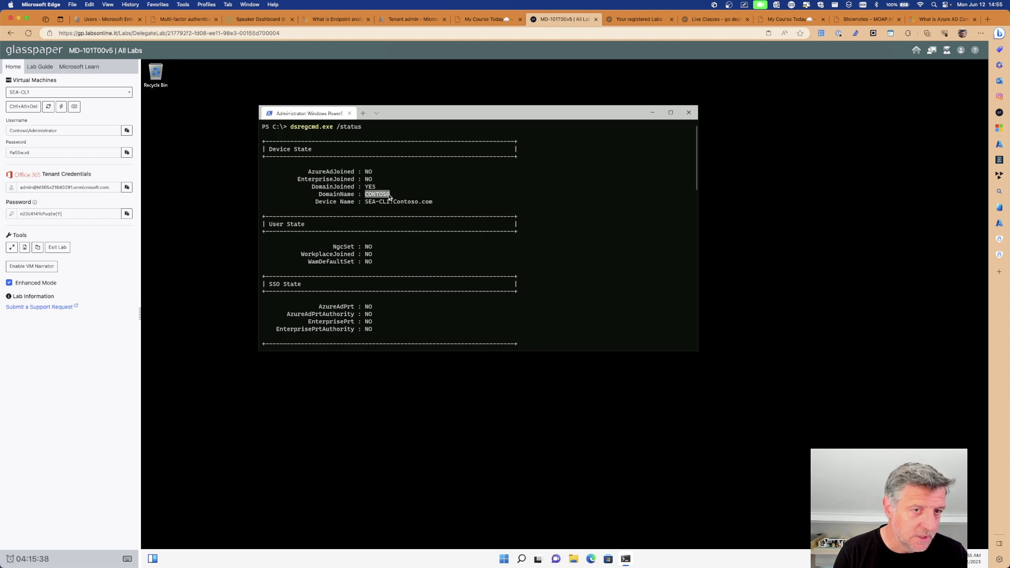
pyautogui.moveTo(308, 171); pyautogui.dragTo(371, 177)
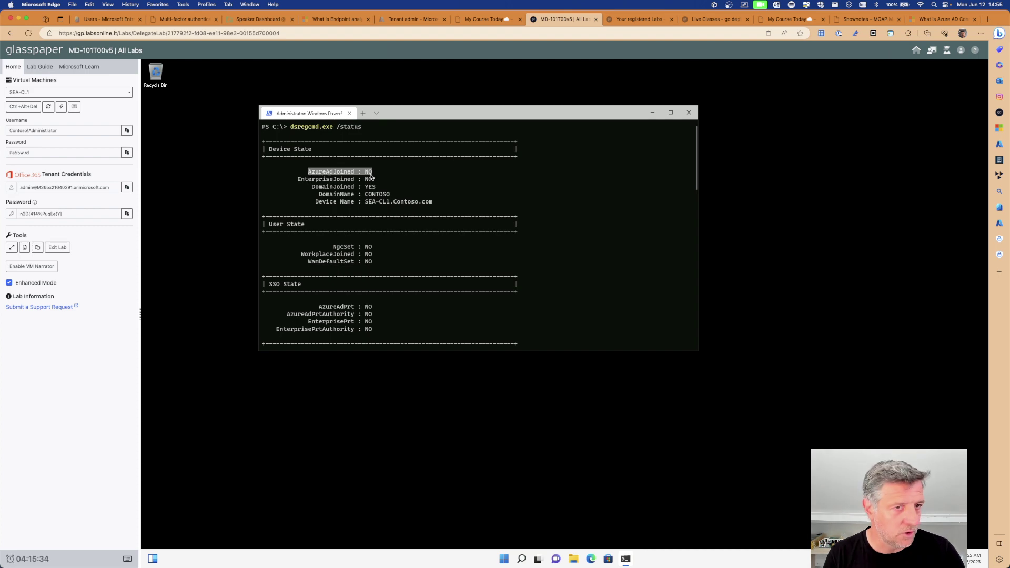
pyautogui.scroll(-10, 401, 226)
pyautogui.scroll(10, 401, 226)
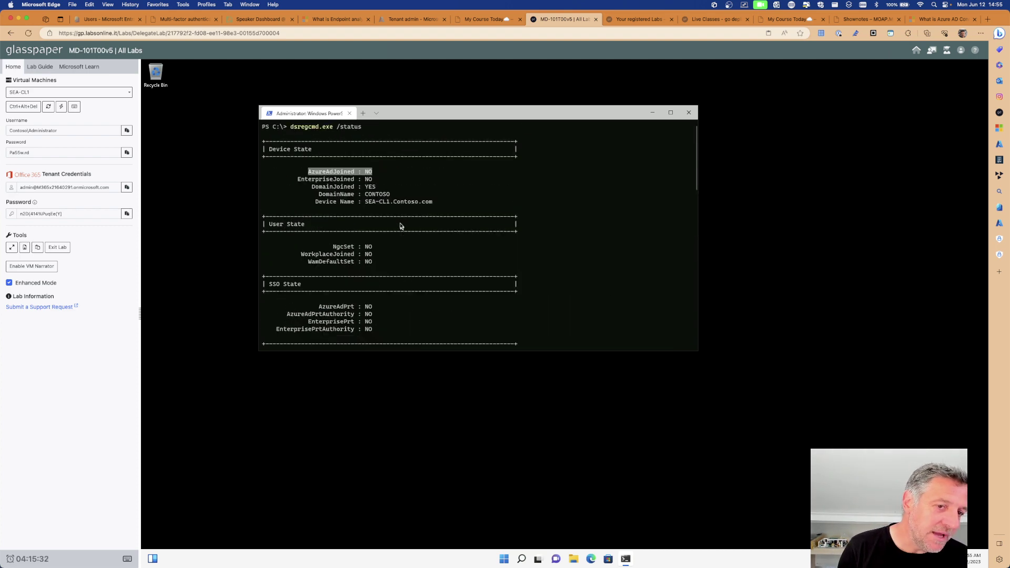
pyautogui.scroll(-12, 389, 213)
pyautogui.scroll(12, 389, 213)
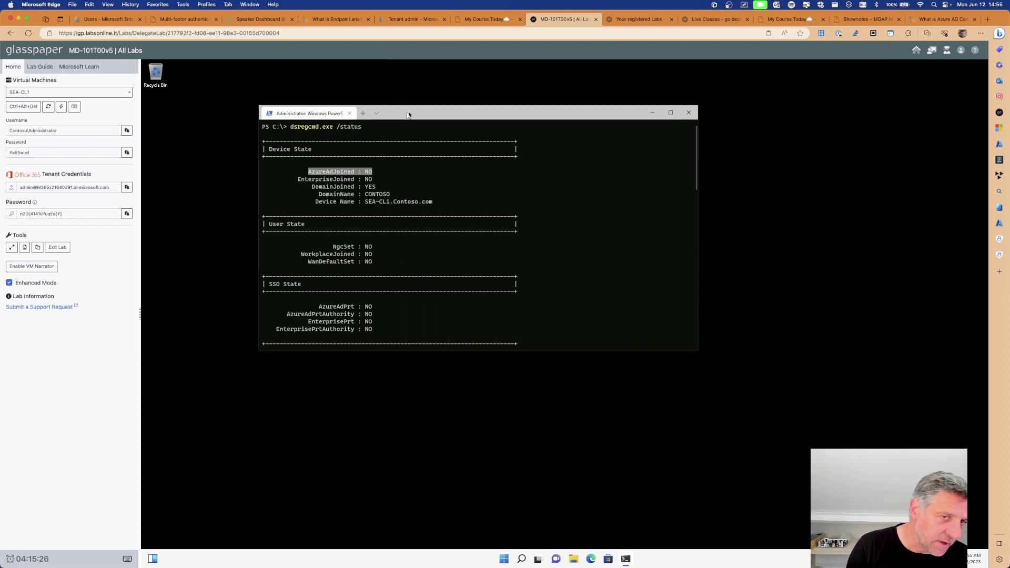
pyautogui.moveTo(400, 114); pyautogui.dragTo(431, 117)
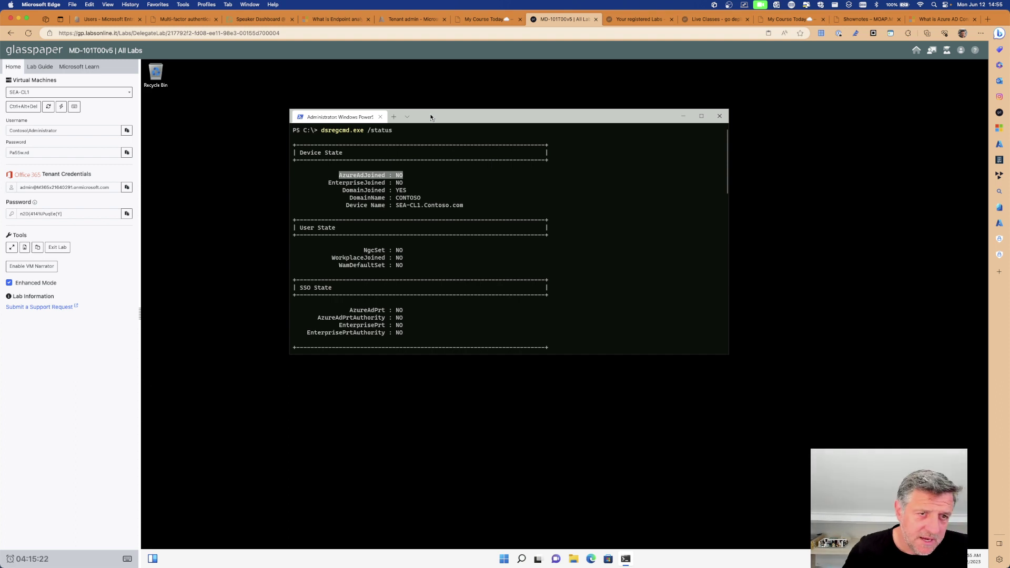
# Rerun dsregcmd.exe /status, check the device state again and clear the console with cls.
pyautogui.press('Up')
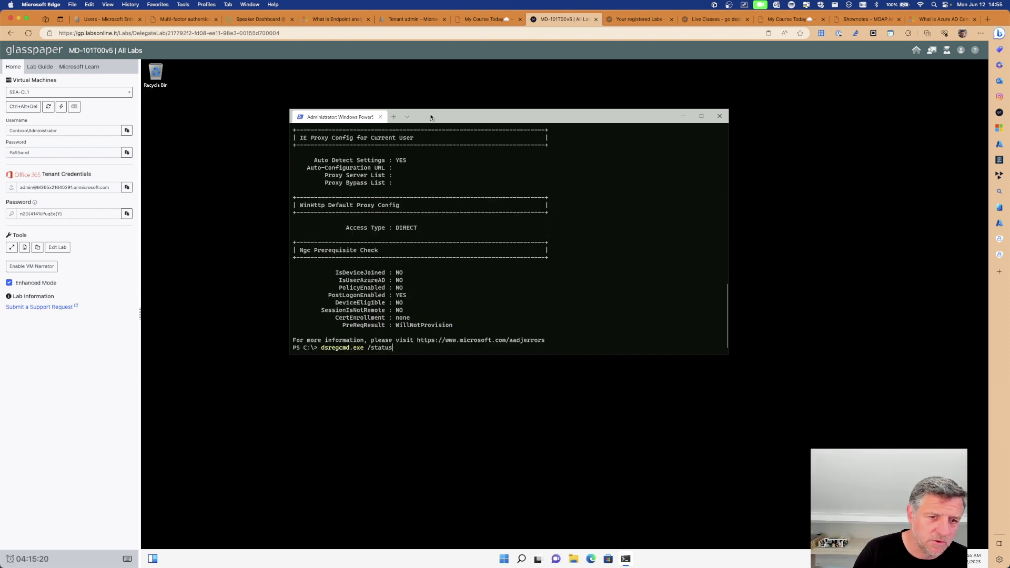
pyautogui.press('Return')
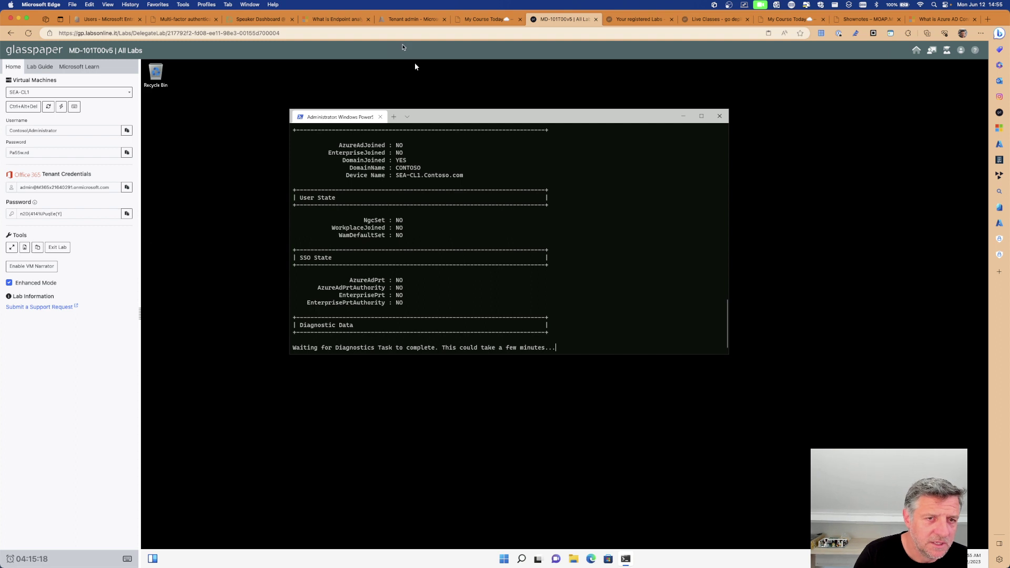
pyautogui.scroll(6, 367, 163)
pyautogui.scroll(-6, 367, 163)
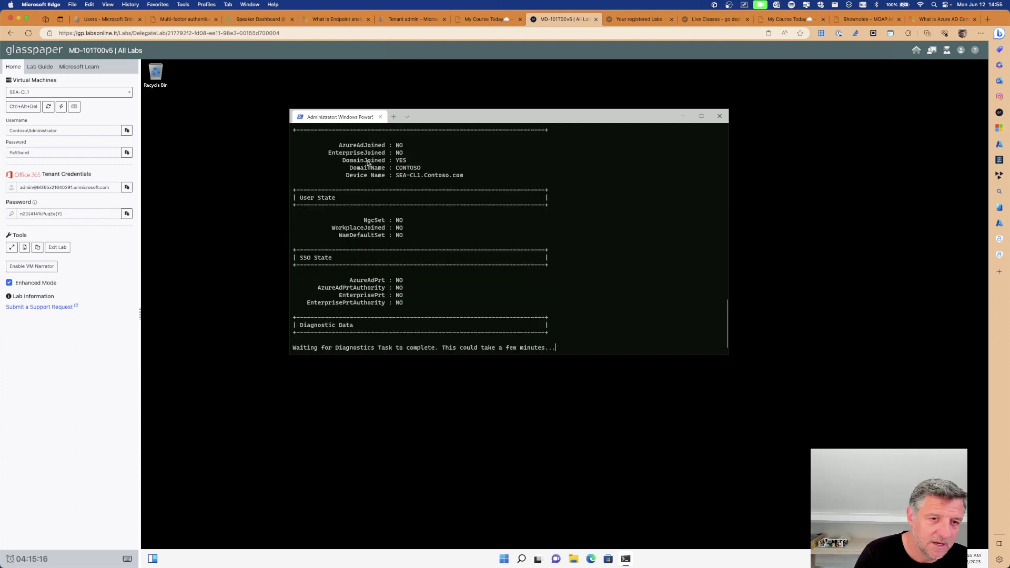
pyautogui.write('cls')
pyautogui.press('Return')
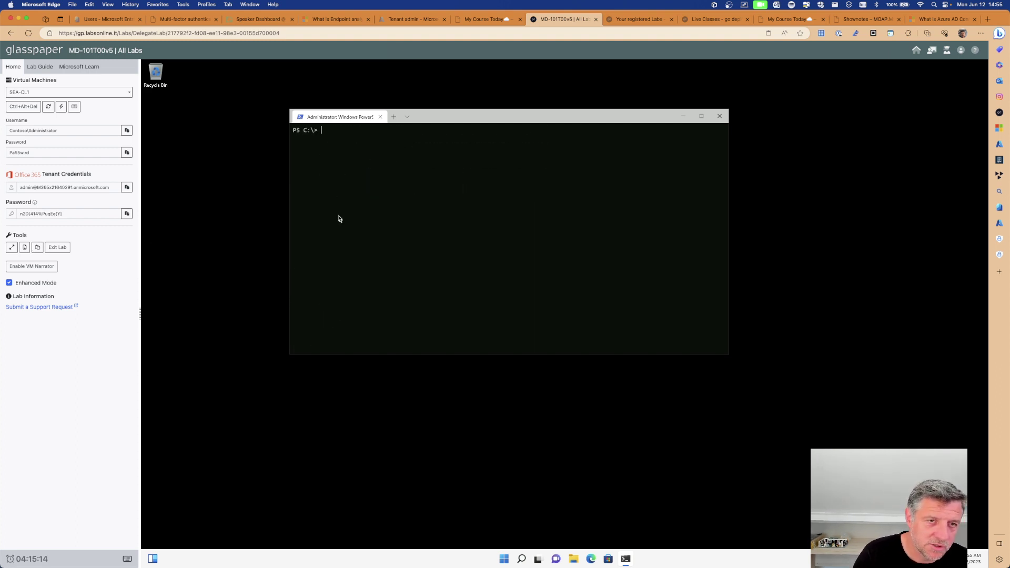
# Run dsregcmd.exe /status once more in the cleared console and review its Device State and Diagnostic Data sections.
pyautogui.write('cls')
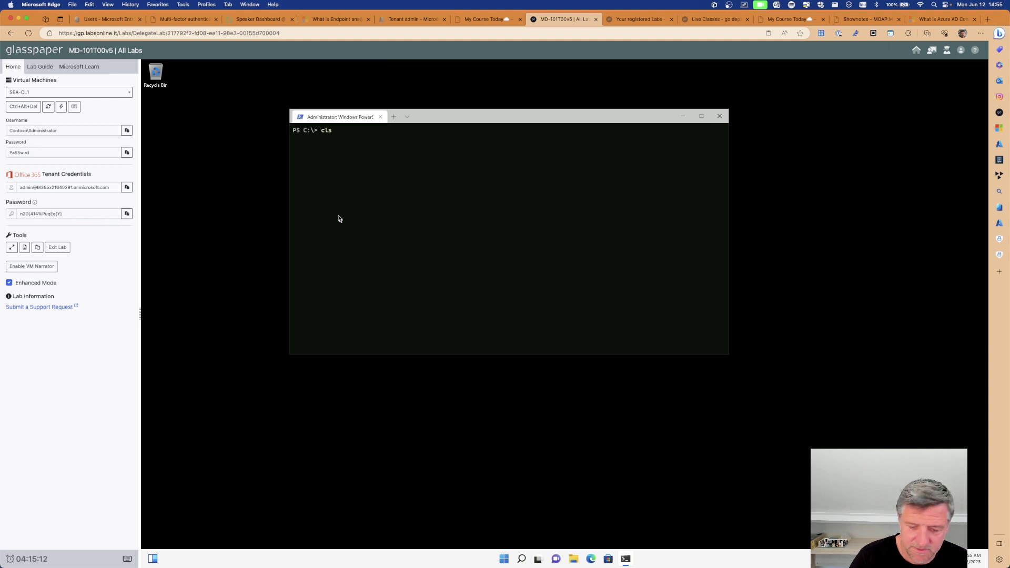
pyautogui.press('Up')
pyautogui.press('Up')
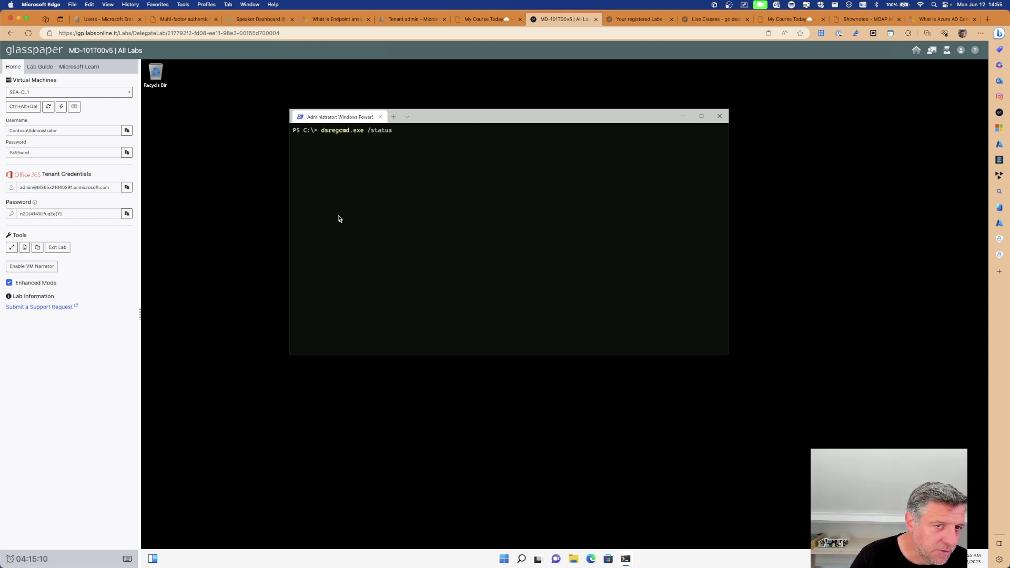
pyautogui.press('Return')
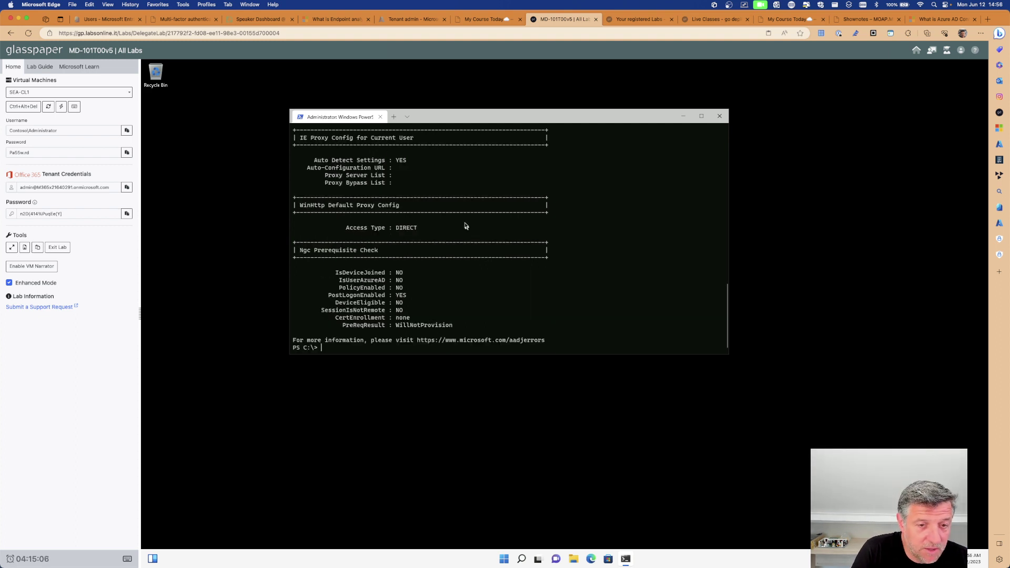
pyautogui.scroll(5, 413, 226)
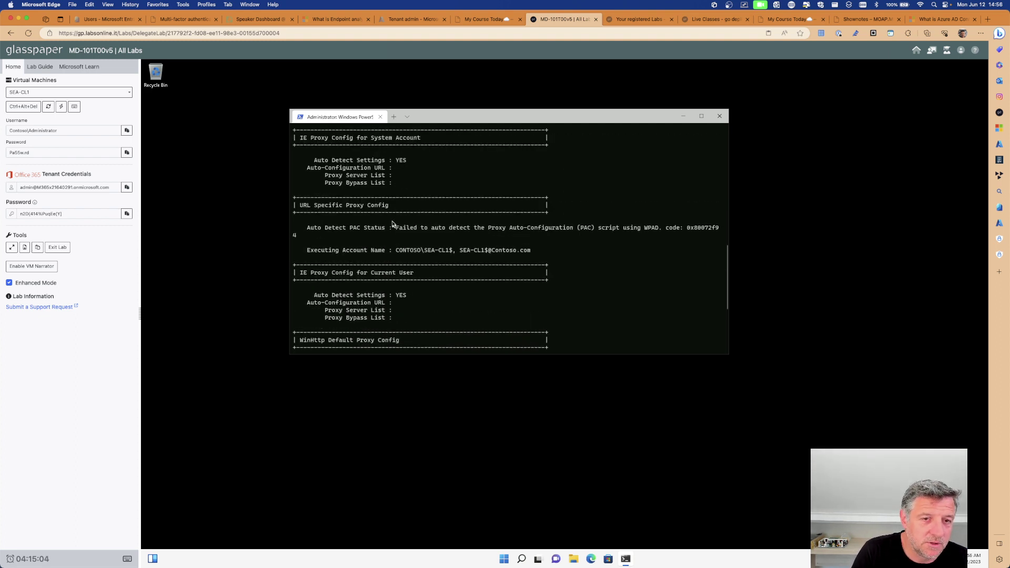
pyautogui.scroll(15, 392, 224)
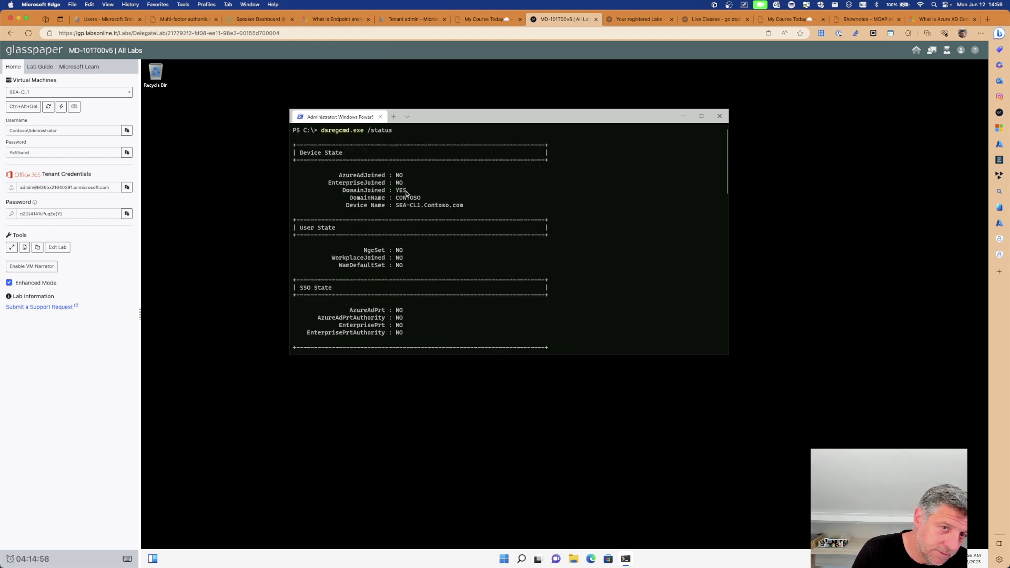
pyautogui.scroll(-8, 406, 261)
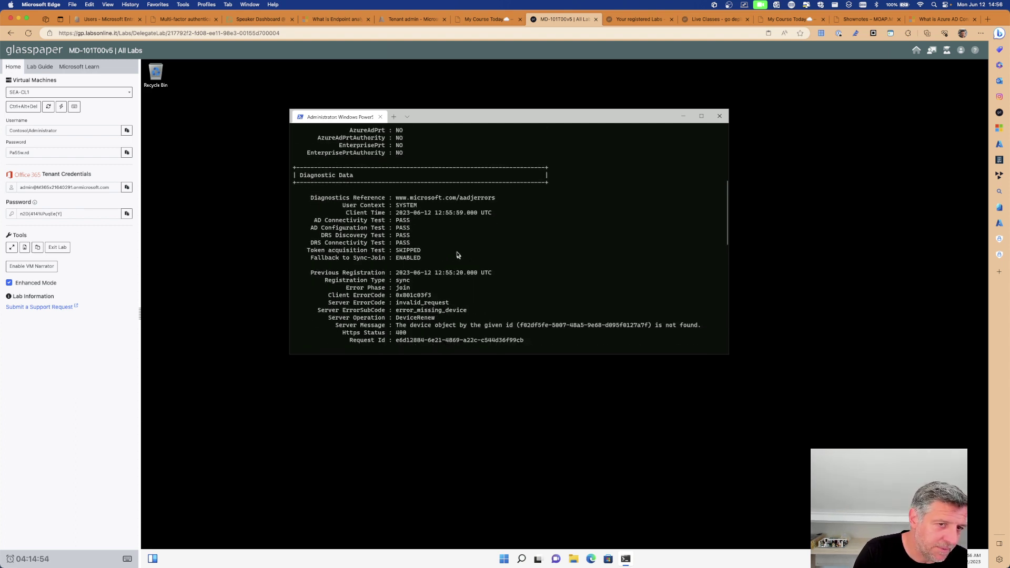
pyautogui.scroll(2, 456, 255)
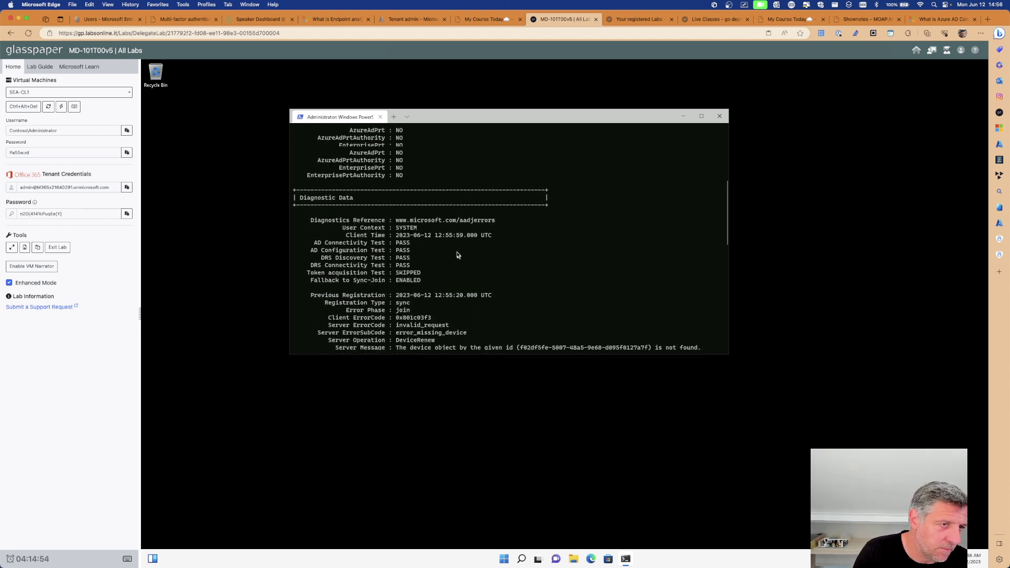
# Switch to the SEA-SVR1 virtual machine and sign in with the domain administrator password.
pyautogui.click(63, 92)
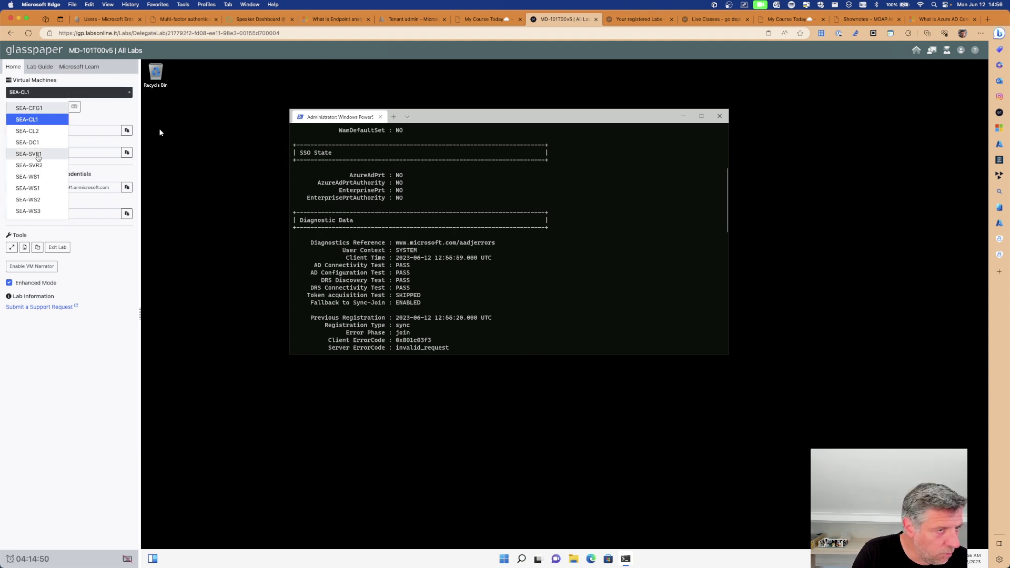
pyautogui.click(29, 153)
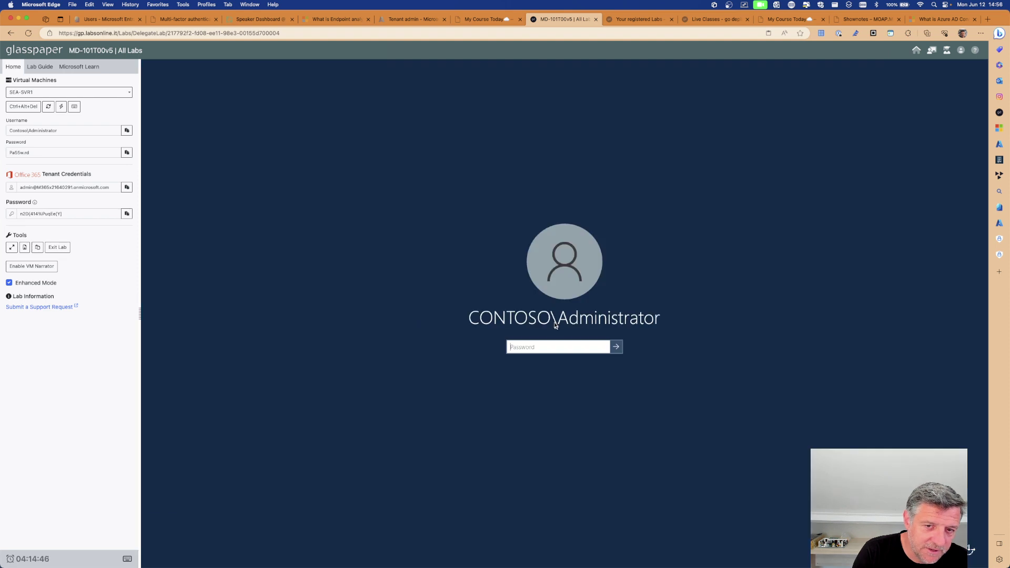
pyautogui.click(127, 152)
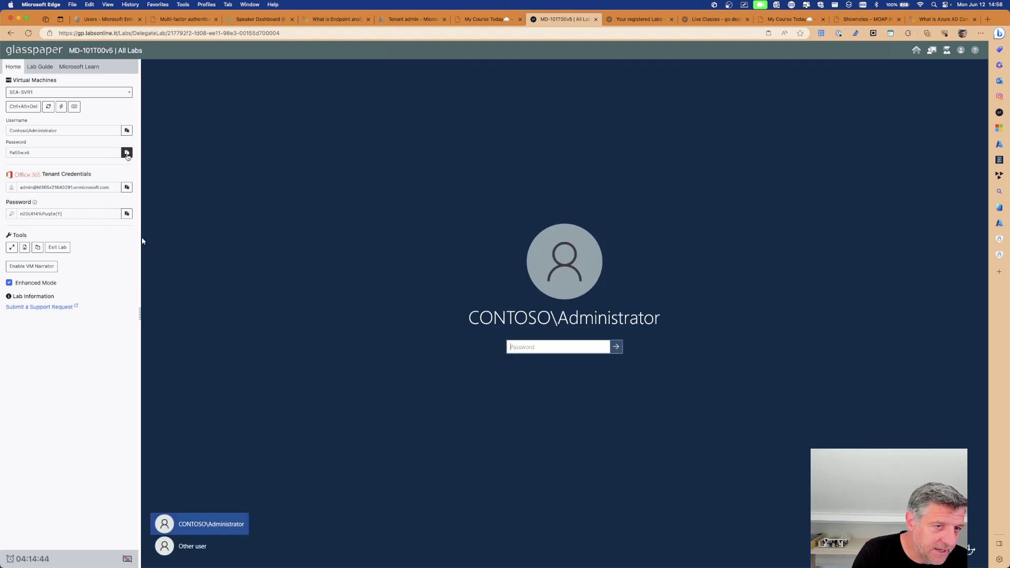
pyautogui.press('Return')
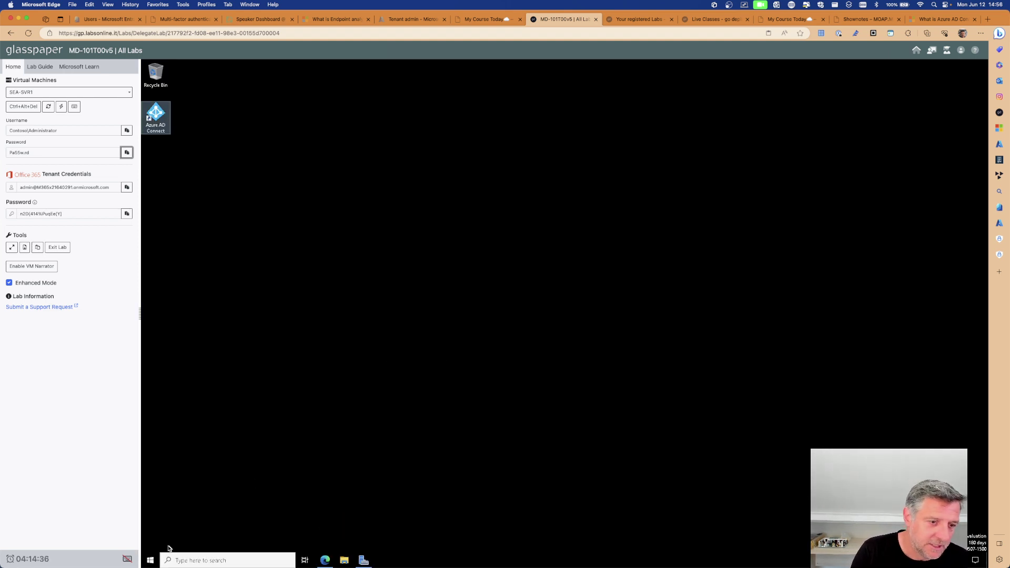
# Open Group Policy Management from the Windows Administrative Tools, then reposition its window and make it taller.
pyautogui.click(151, 560)
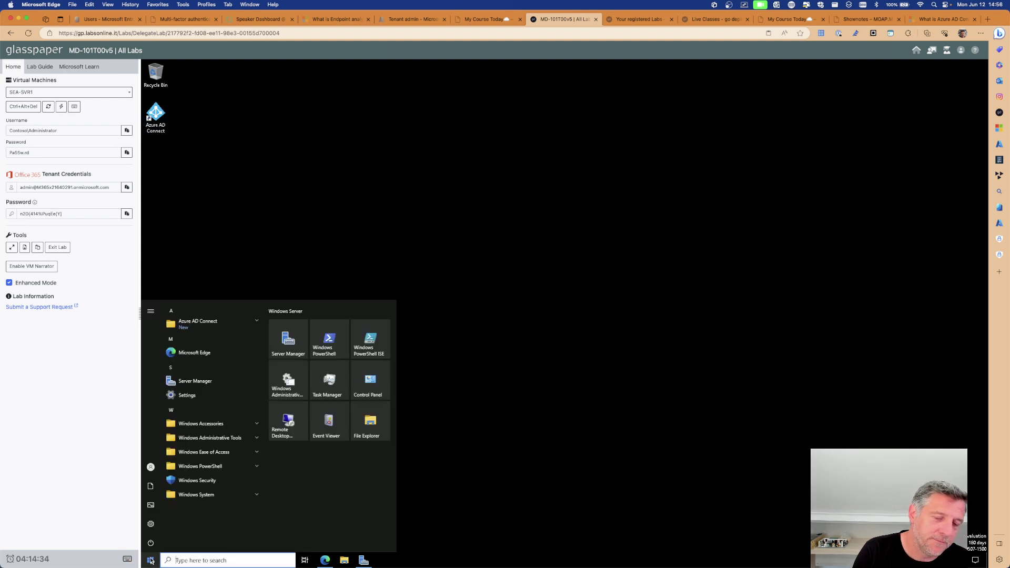
pyautogui.click(233, 440)
pyautogui.scroll(-3, 221, 494)
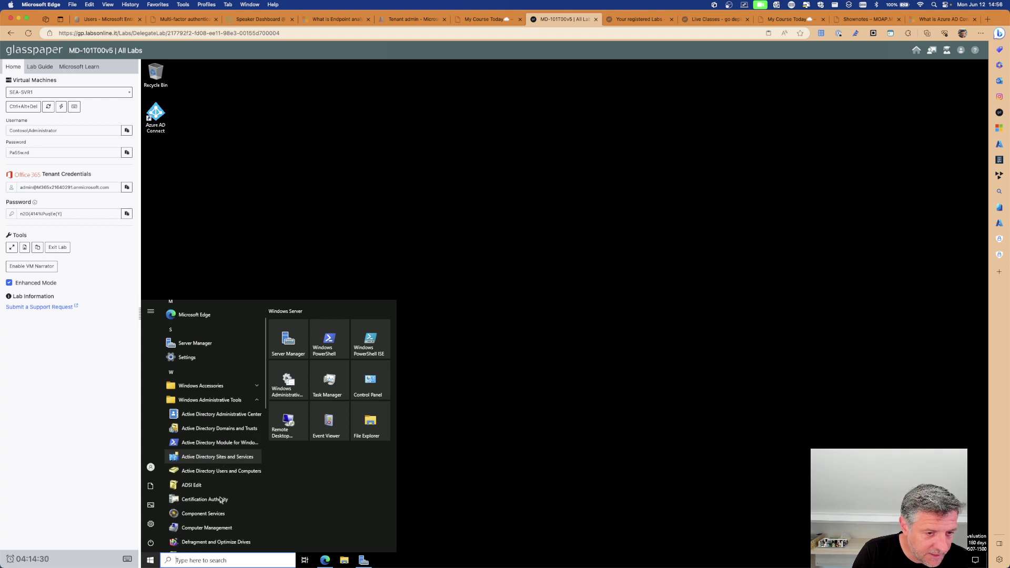
pyautogui.click(205, 535)
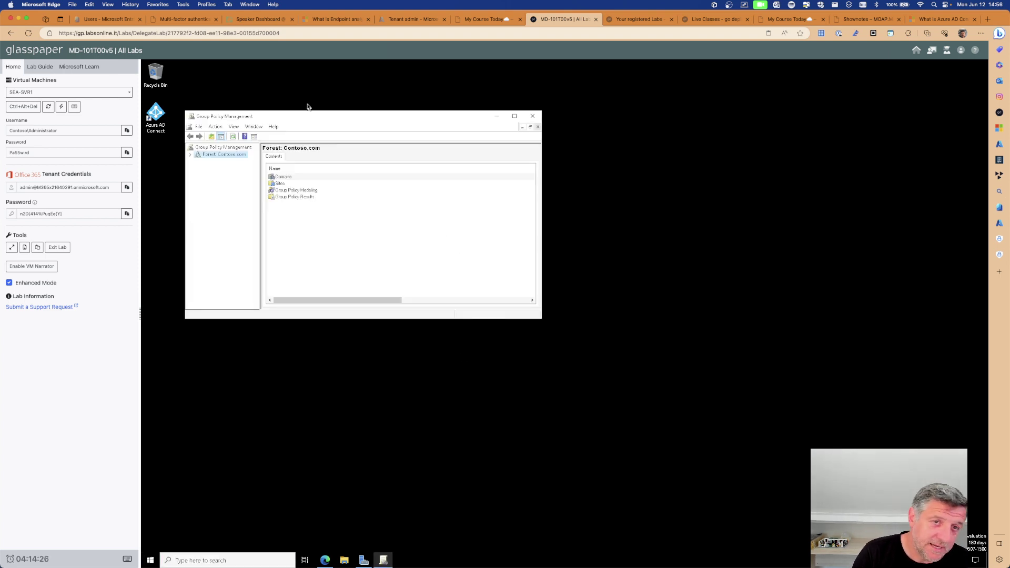
pyautogui.moveTo(368, 122); pyautogui.dragTo(549, 102)
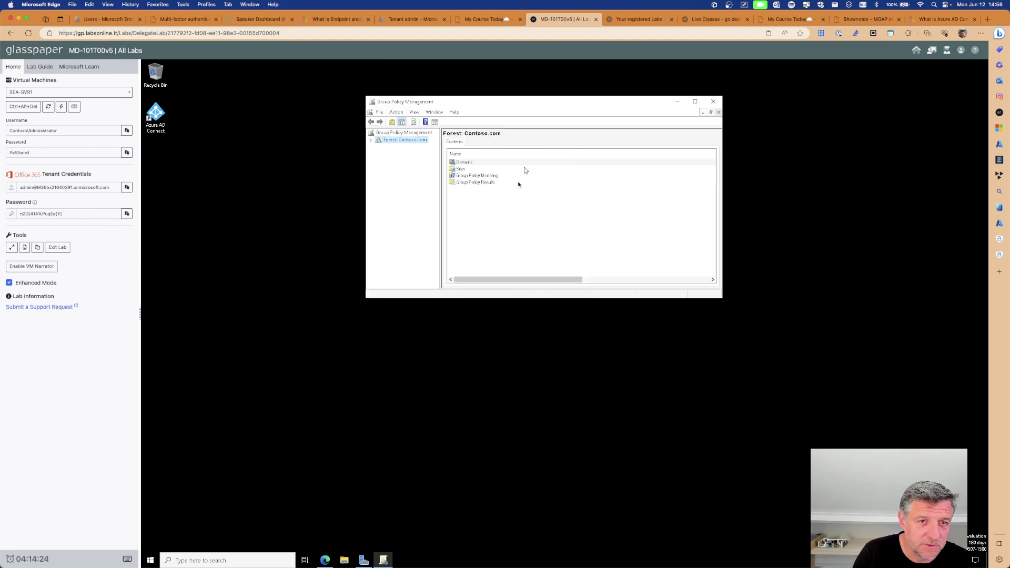
pyautogui.moveTo(691, 301); pyautogui.dragTo(688, 445)
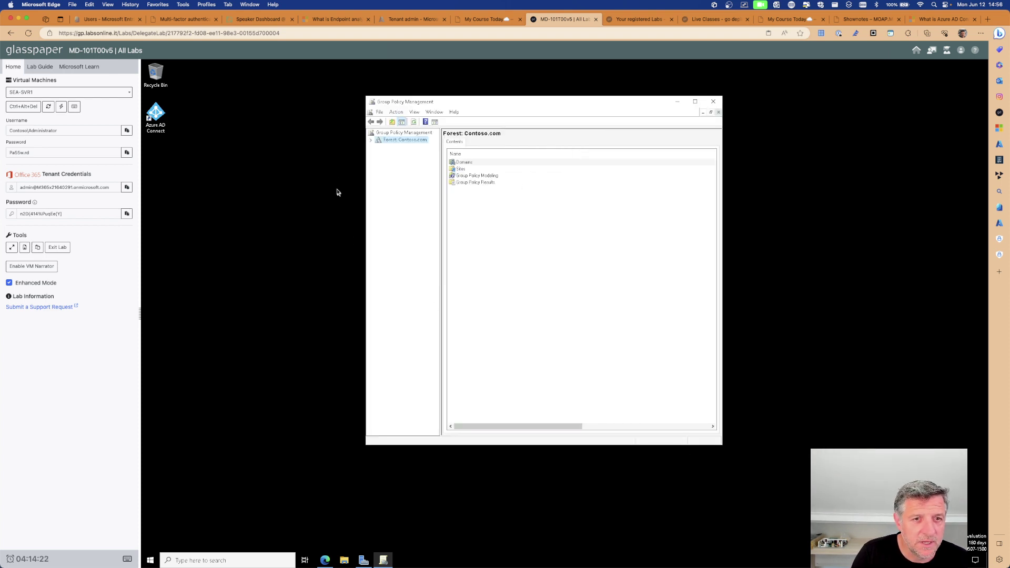
# Create a group policy object named MDM Enrollment Policy in the Group Policy Objects container of the Contoso.com domain.
pyautogui.click(371, 140)
pyautogui.click(378, 148)
pyautogui.click(385, 154)
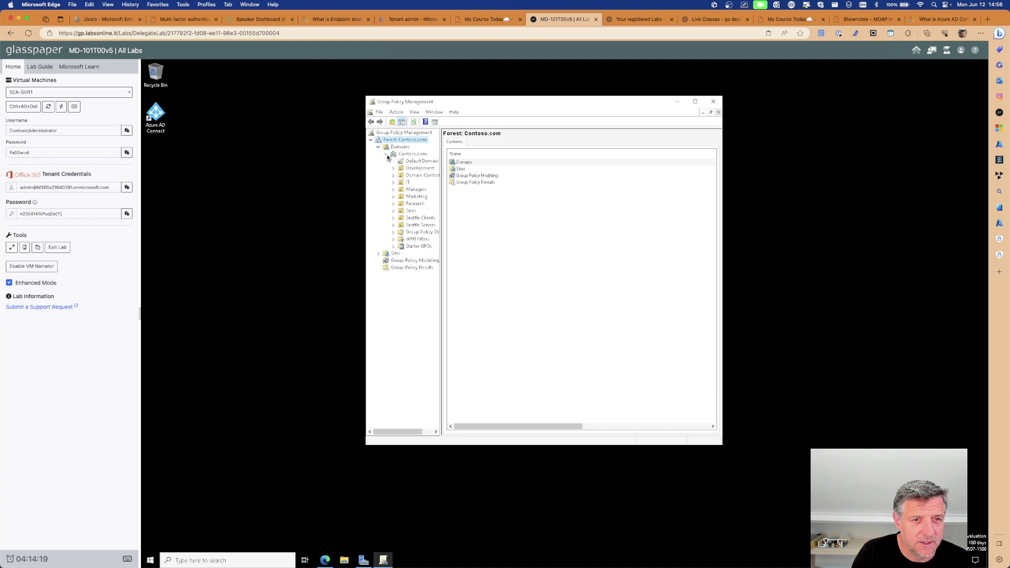
pyautogui.click(433, 232)
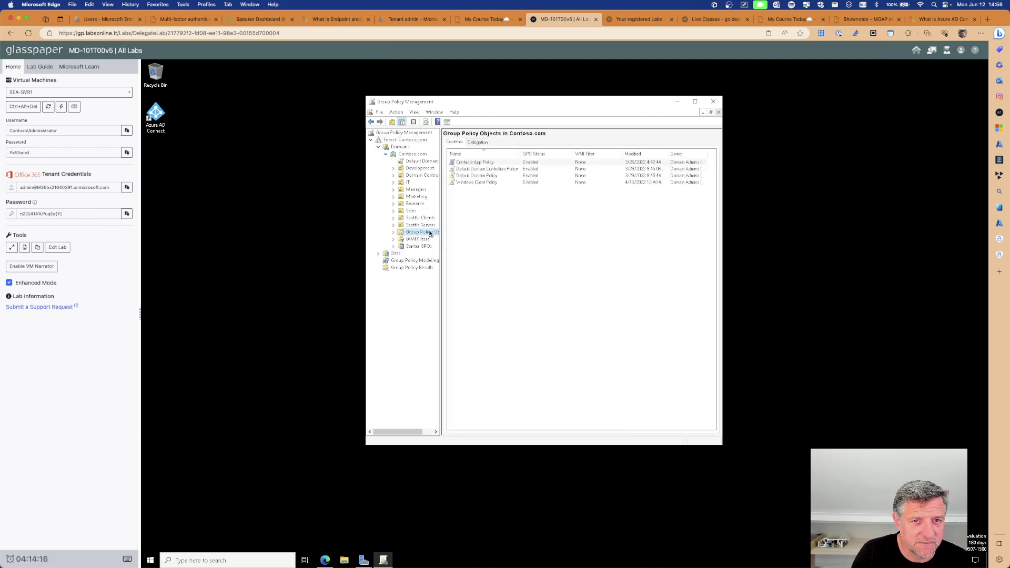
pyautogui.rightClick(430, 233)
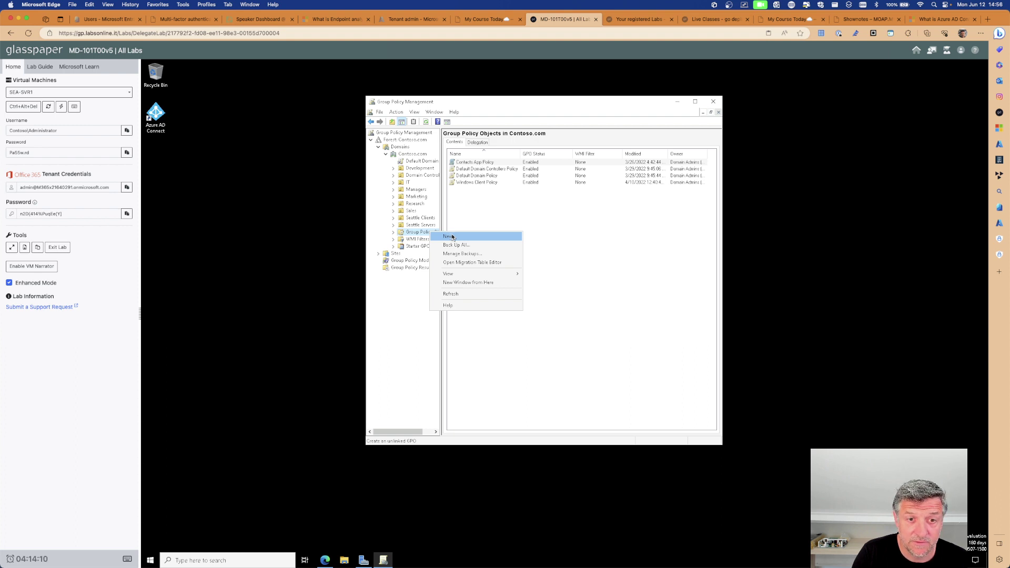
pyautogui.click(451, 237)
pyautogui.write('MDM Enrollment Policy')
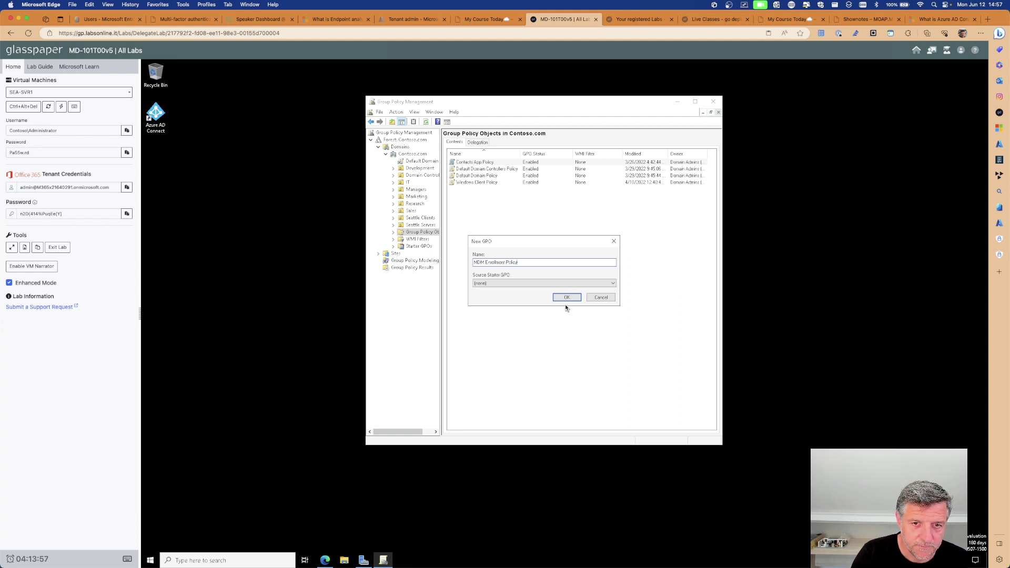
pyautogui.click(566, 297)
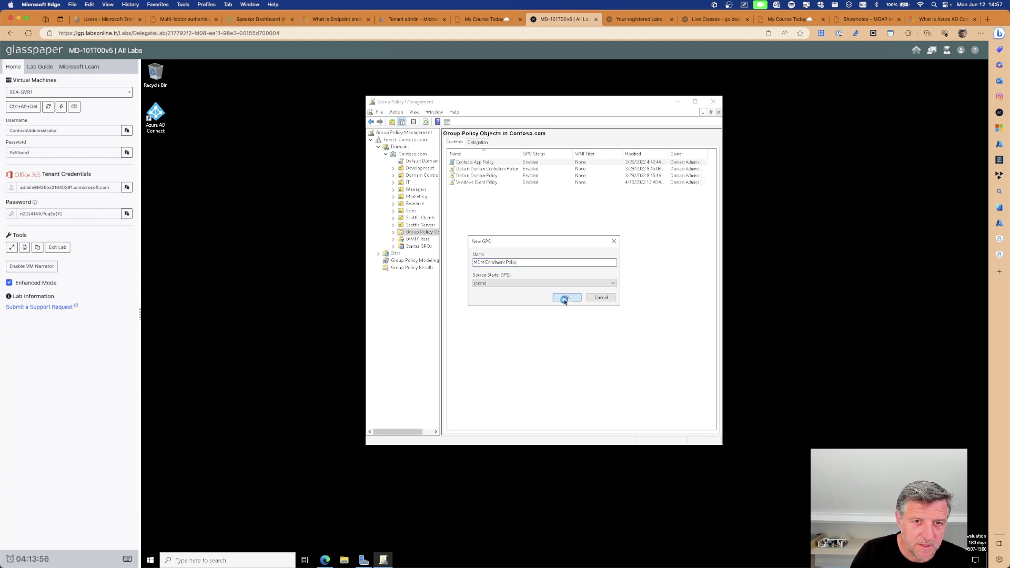
# Maximize the console, widen its tree pane and open MDM Enrollment Policy for editing in a repositioned editor window.
pyautogui.doubleClick(471, 182)
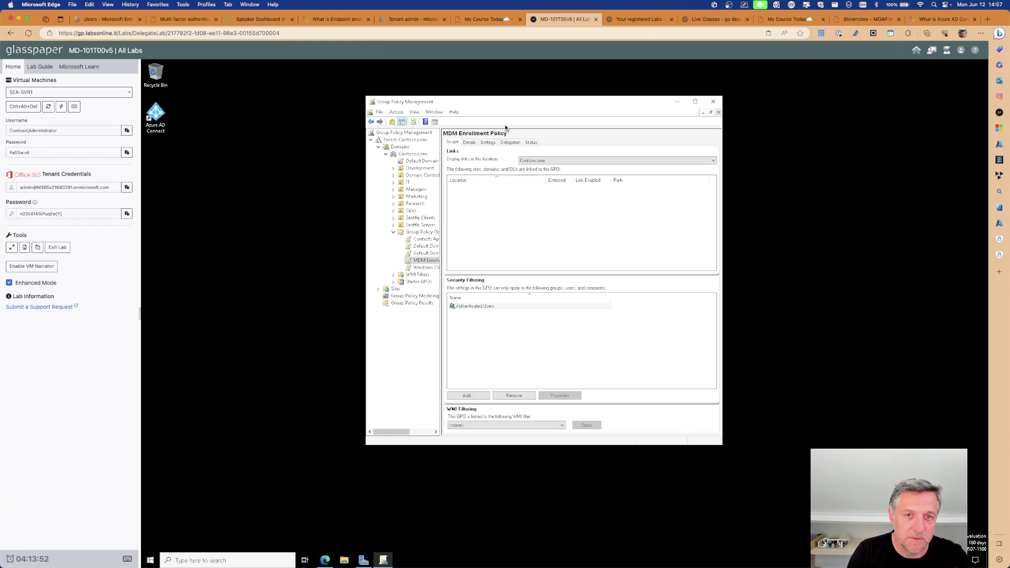
pyautogui.doubleClick(508, 104)
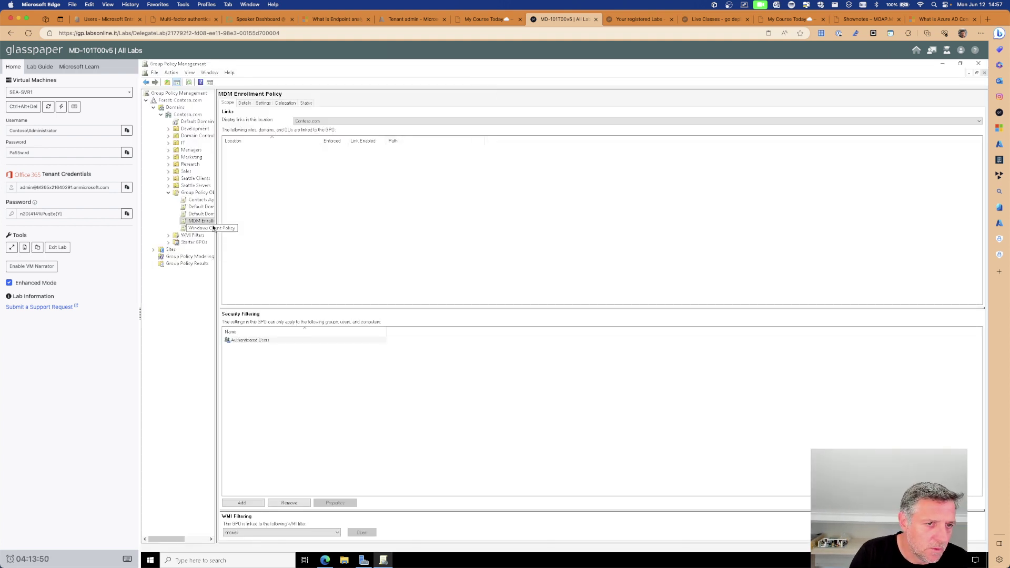
pyautogui.moveTo(216, 221); pyautogui.dragTo(351, 219)
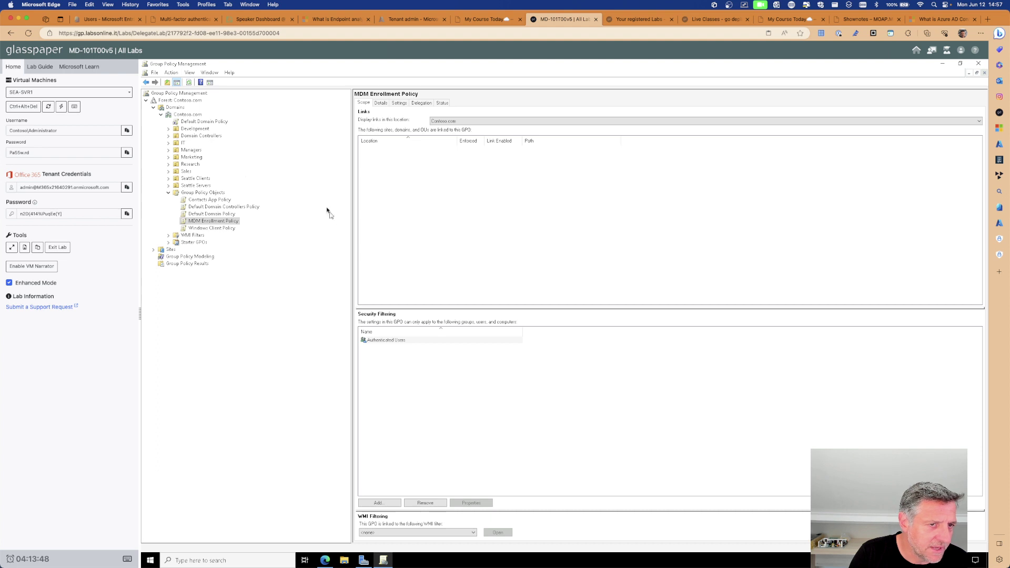
pyautogui.rightClick(212, 221)
pyautogui.click(239, 223)
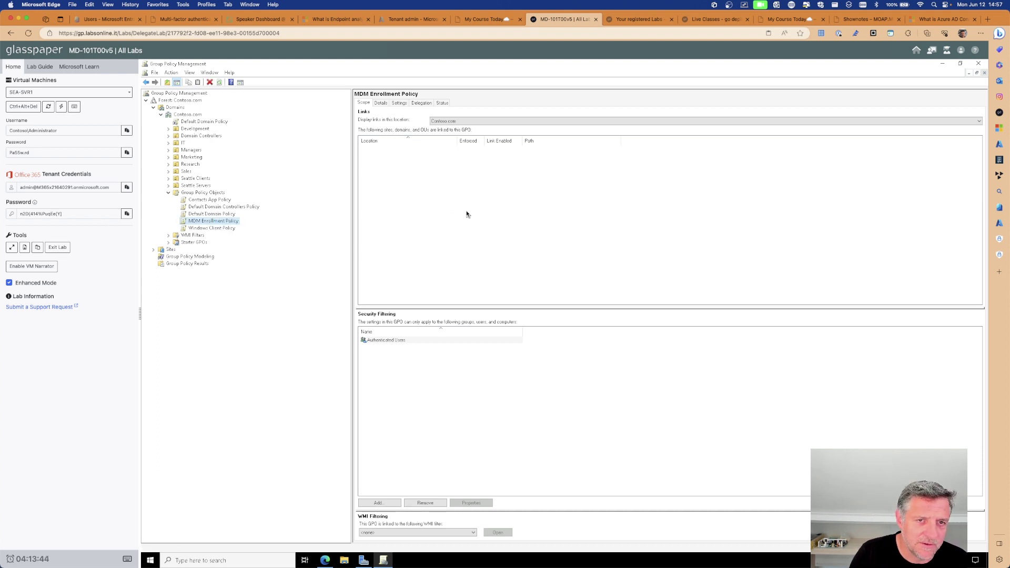
pyautogui.moveTo(314, 99); pyautogui.dragTo(415, 172)
# Maximize the policy editor and browse Computer Configuration's Administrative Templates, Windows Components, to the MDM folder.
pyautogui.click(339, 216)
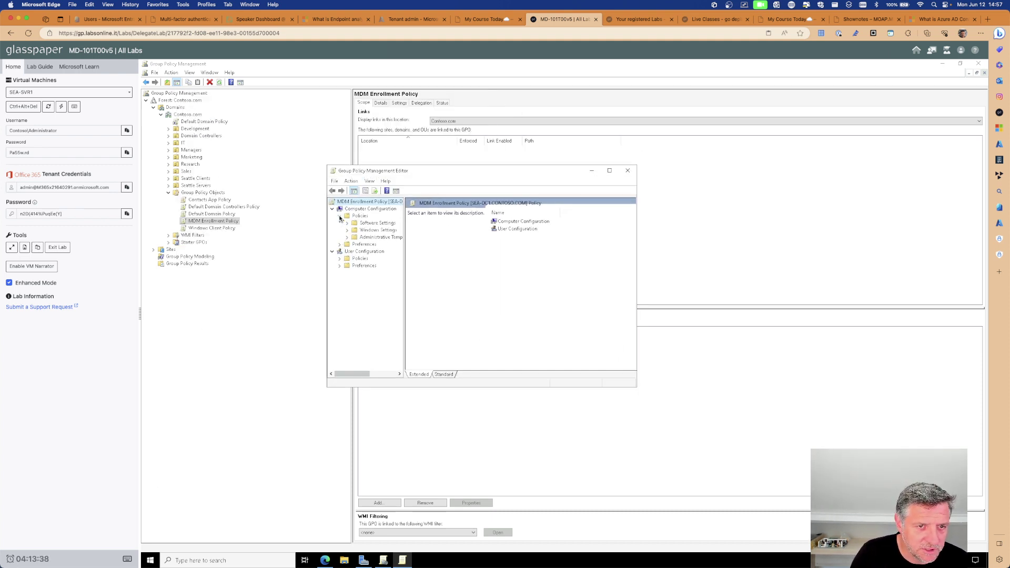
pyautogui.click(353, 237)
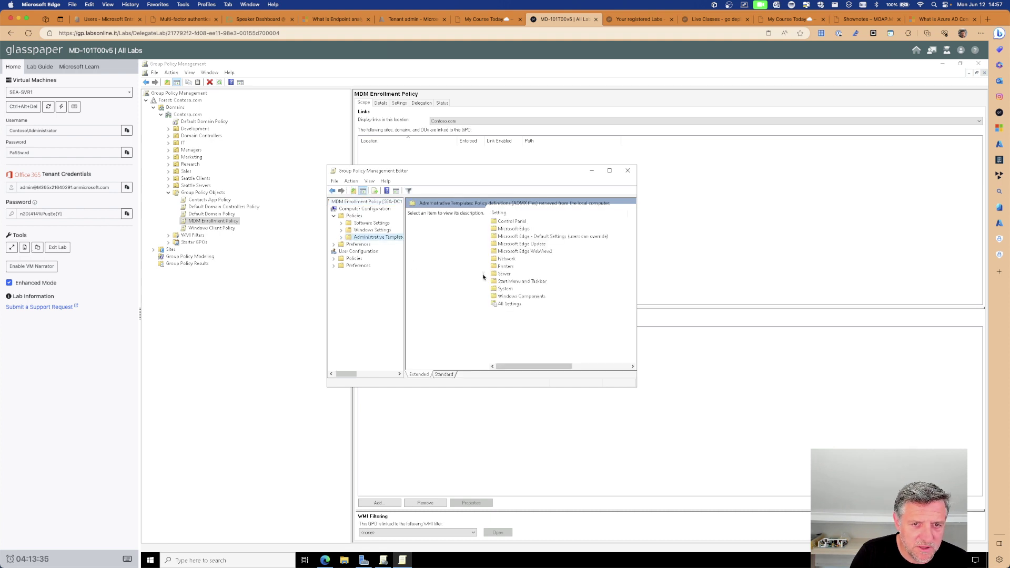
pyautogui.doubleClick(504, 296)
pyautogui.moveTo(633, 241); pyautogui.dragTo(633, 278)
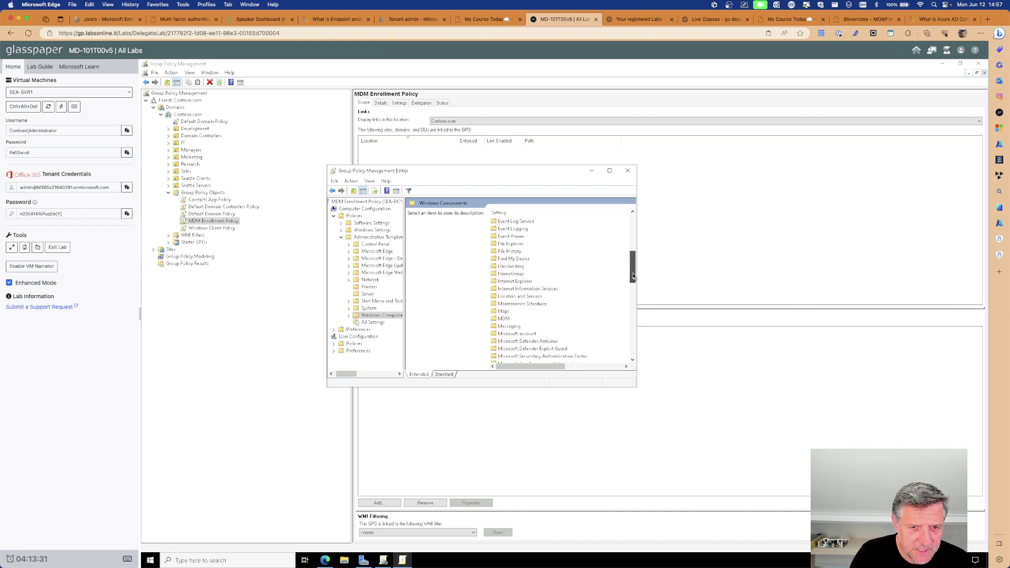
pyautogui.click(505, 319)
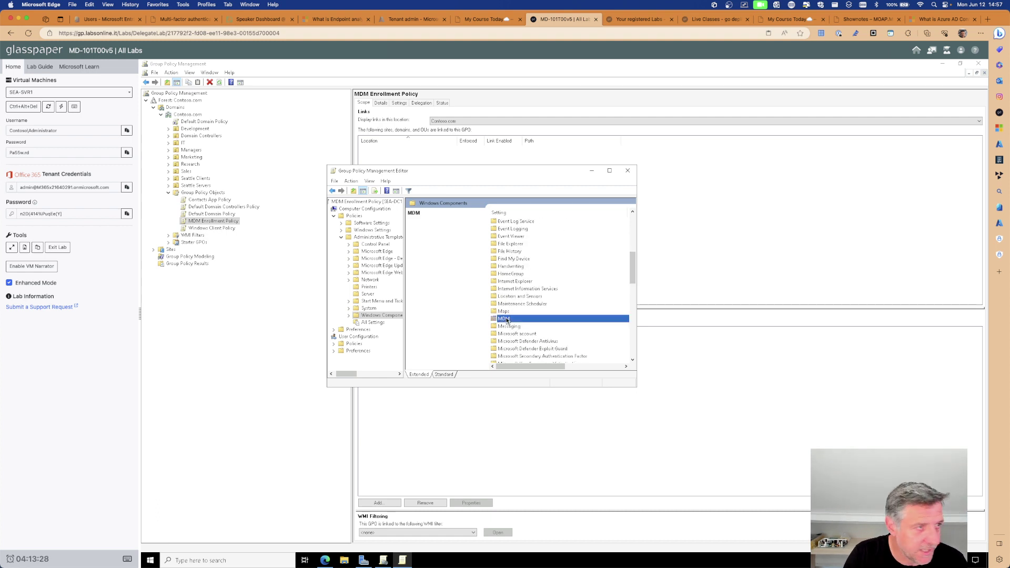
pyautogui.click(609, 171)
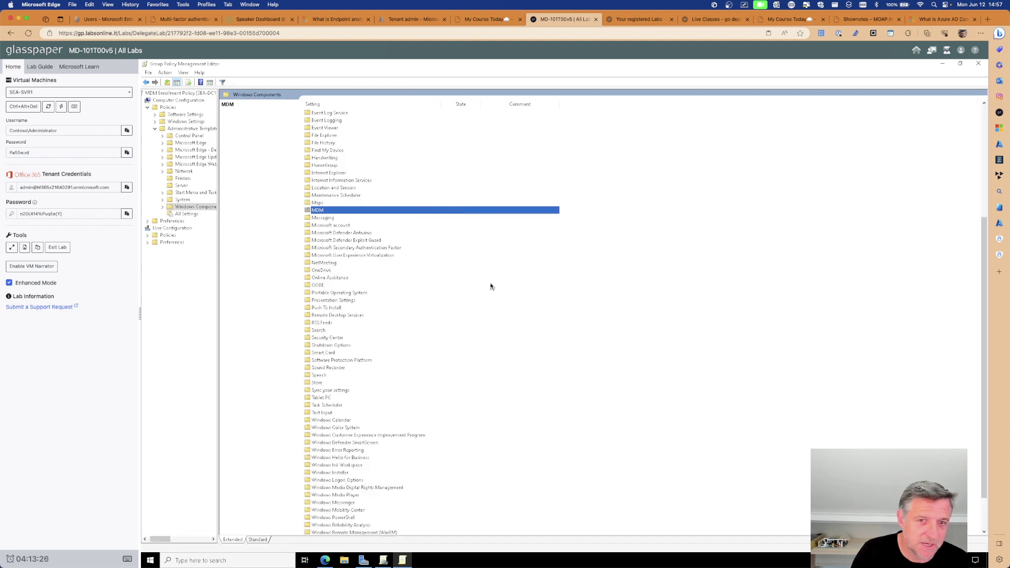
pyautogui.doubleClick(318, 203)
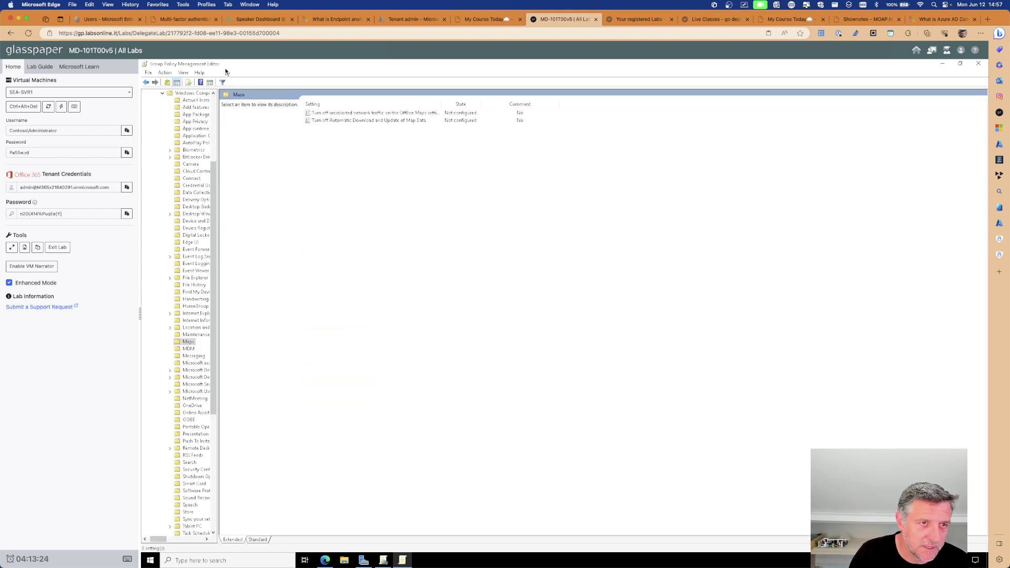
pyautogui.click(147, 82)
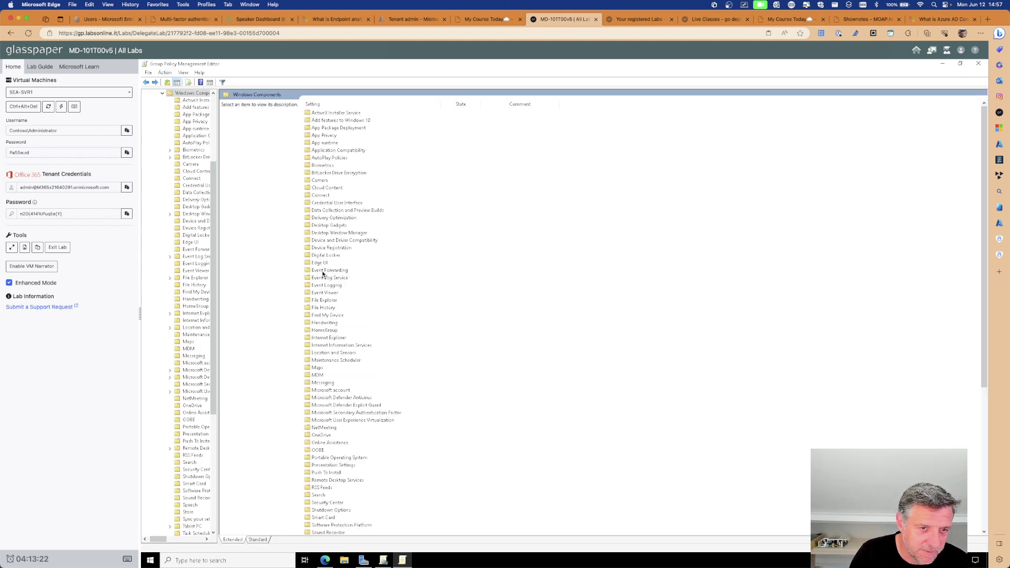
pyautogui.doubleClick(316, 375)
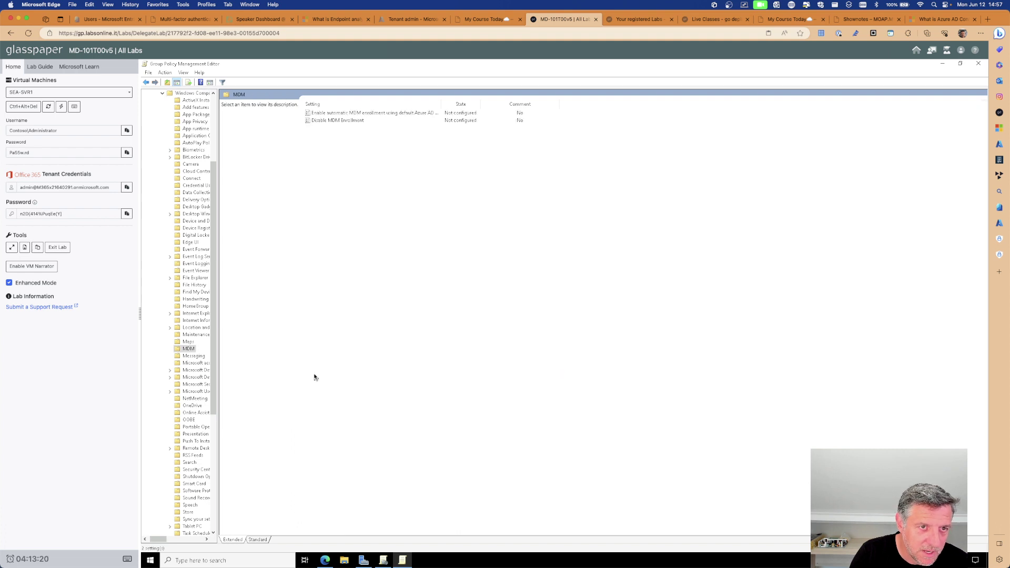
# Widen the Setting column and open the policy setting for automatic MDM enrollment using default Azure AD credentials.
pyautogui.click(346, 114)
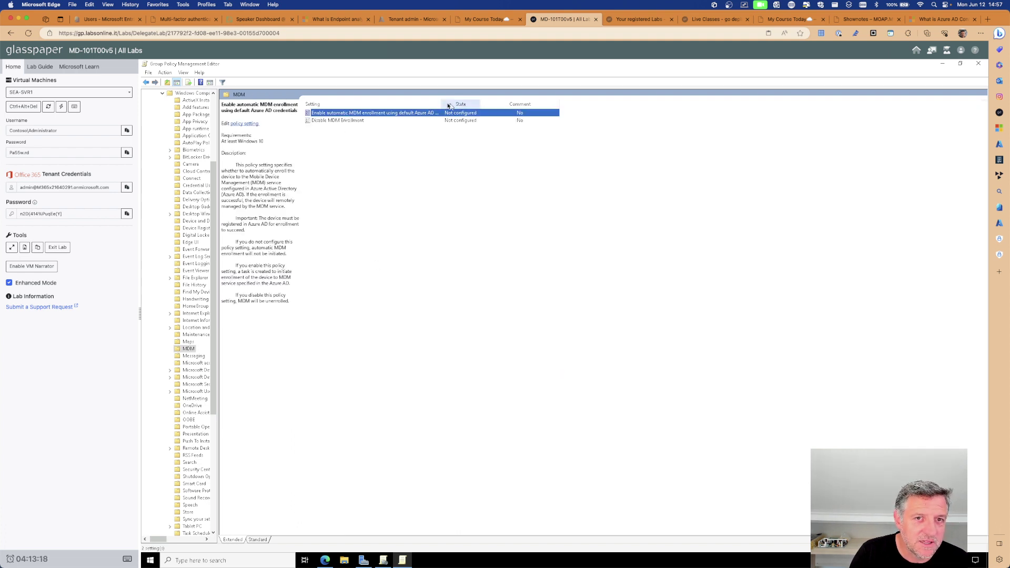
pyautogui.moveTo(439, 105); pyautogui.dragTo(522, 104)
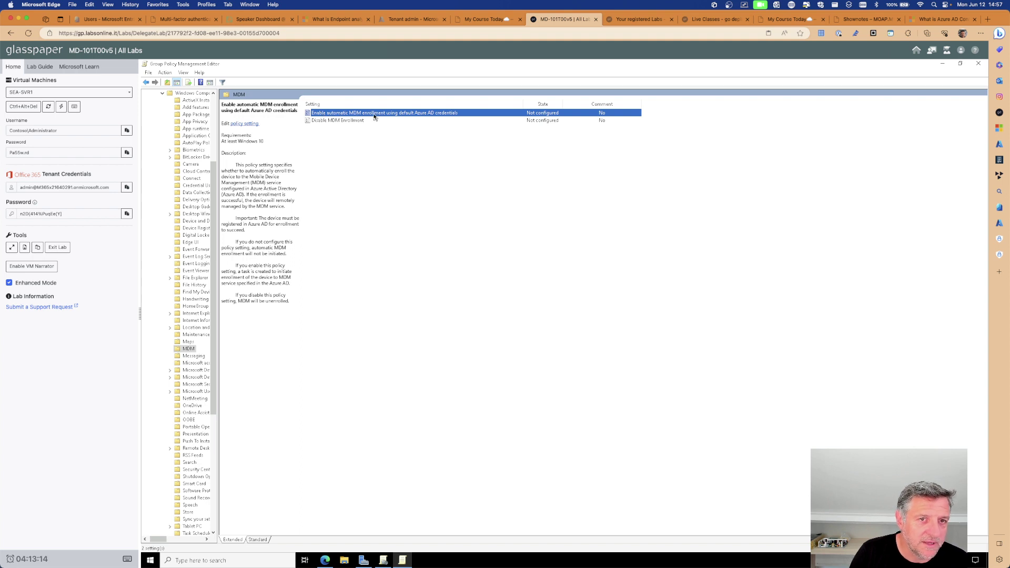
pyautogui.doubleClick(425, 116)
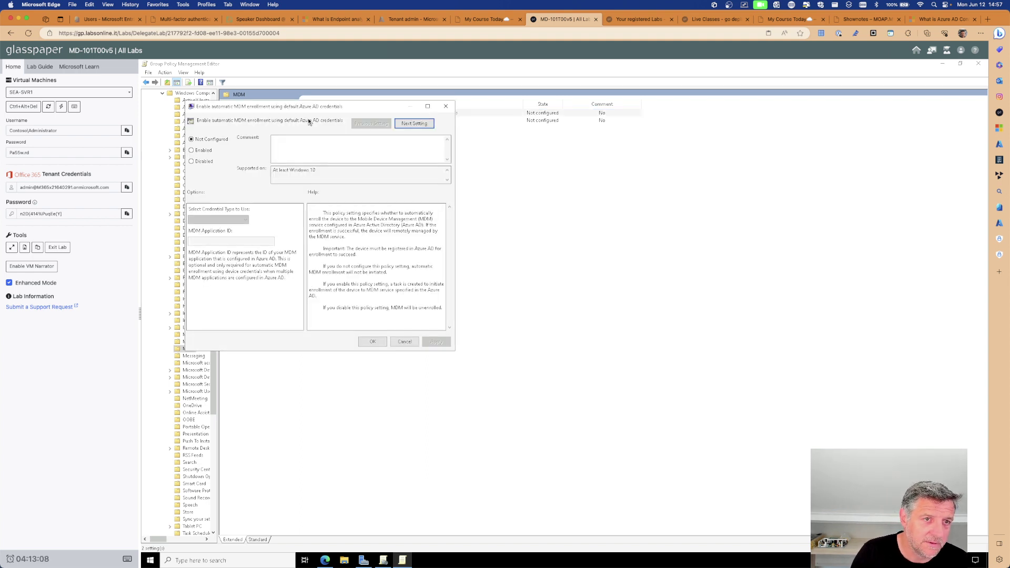
pyautogui.moveTo(362, 111); pyautogui.dragTo(447, 124)
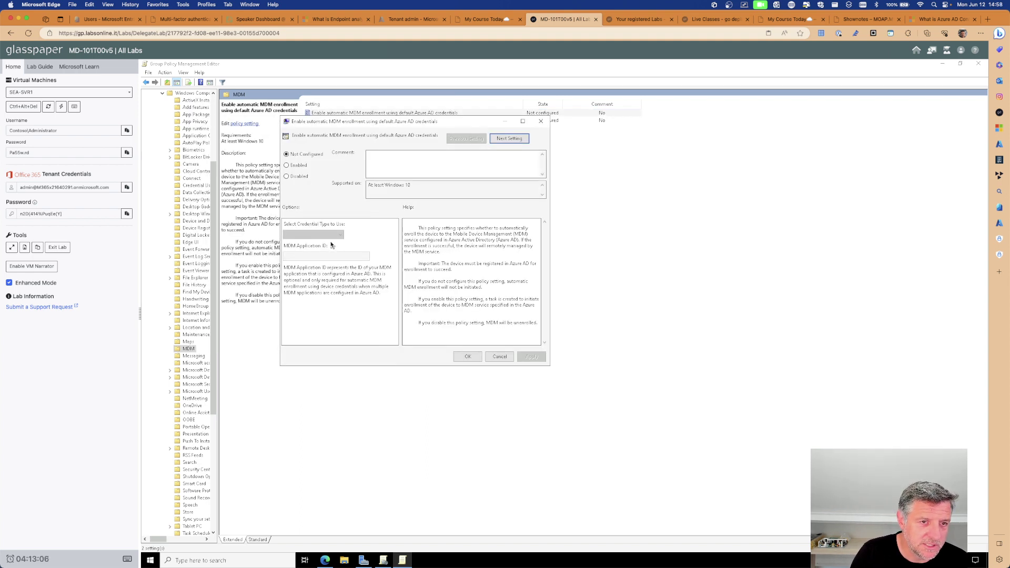
# Enable the automatic MDM enrollment setting with User Credential as the credential type, leave MDM Application ID empty, and apply it.
pyautogui.click(296, 166)
pyautogui.click(302, 235)
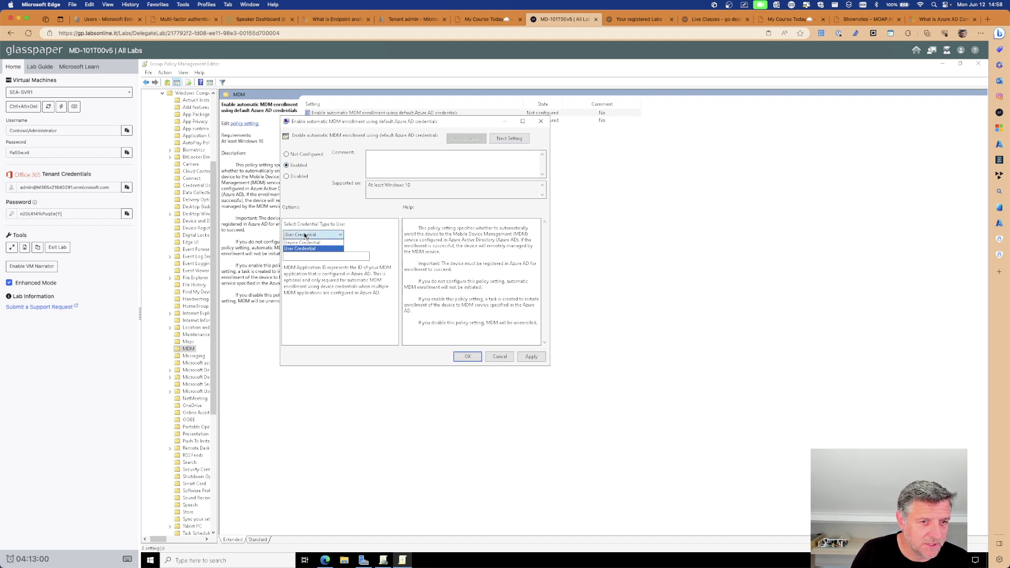
pyautogui.click(304, 241)
pyautogui.click(301, 235)
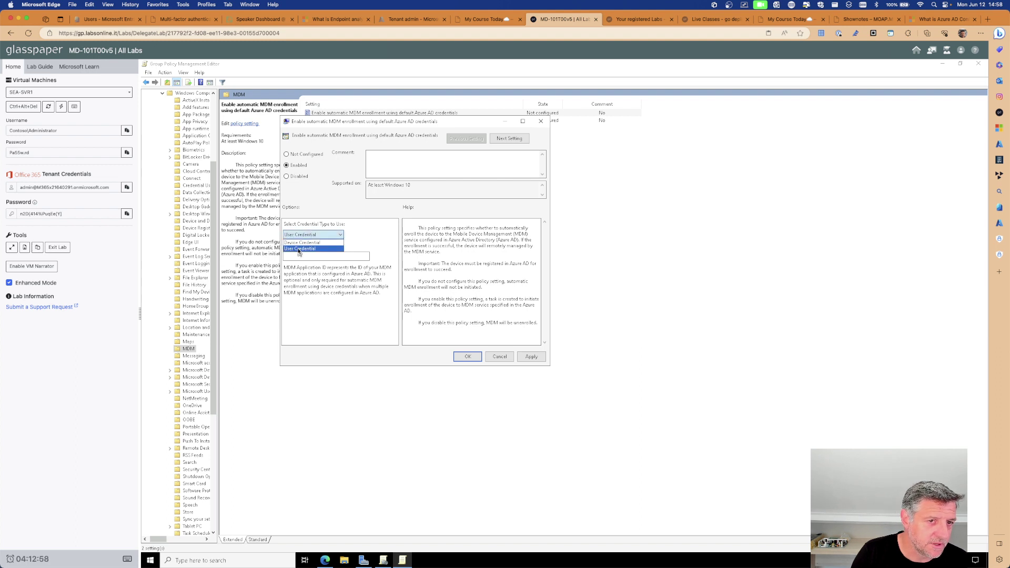
pyautogui.click(308, 241)
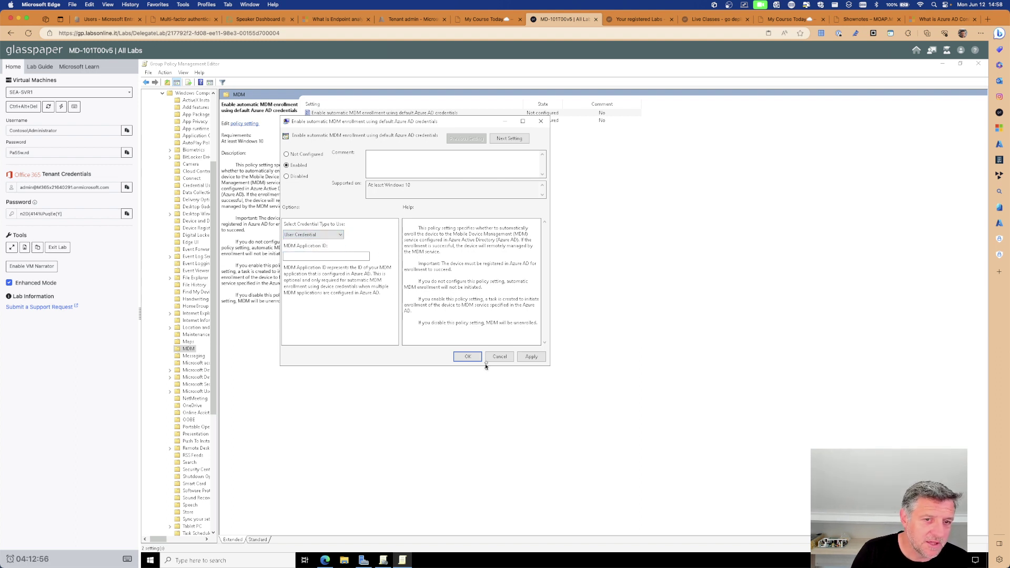
pyautogui.click(530, 356)
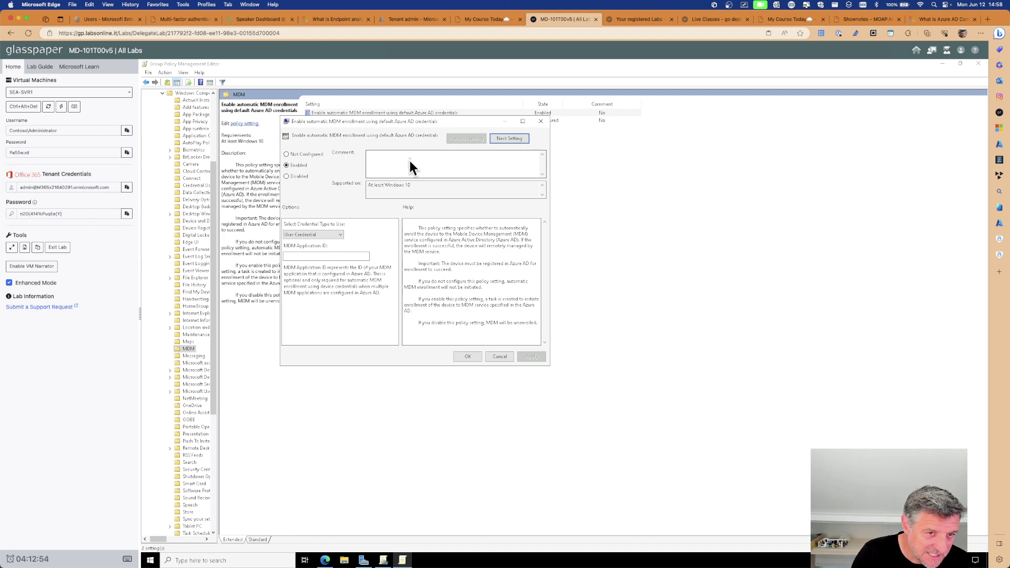
pyautogui.click(293, 256)
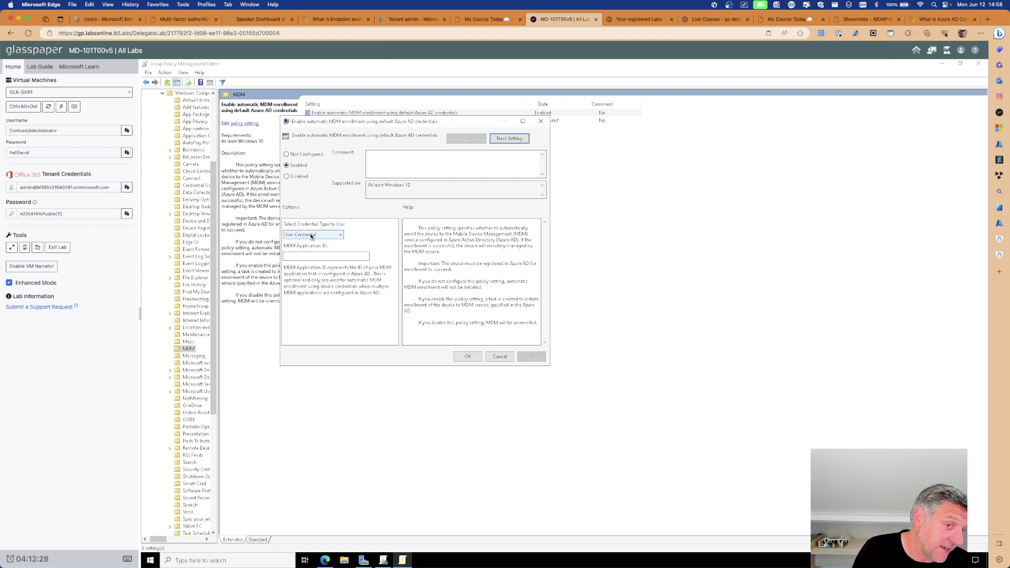
pyautogui.click(465, 357)
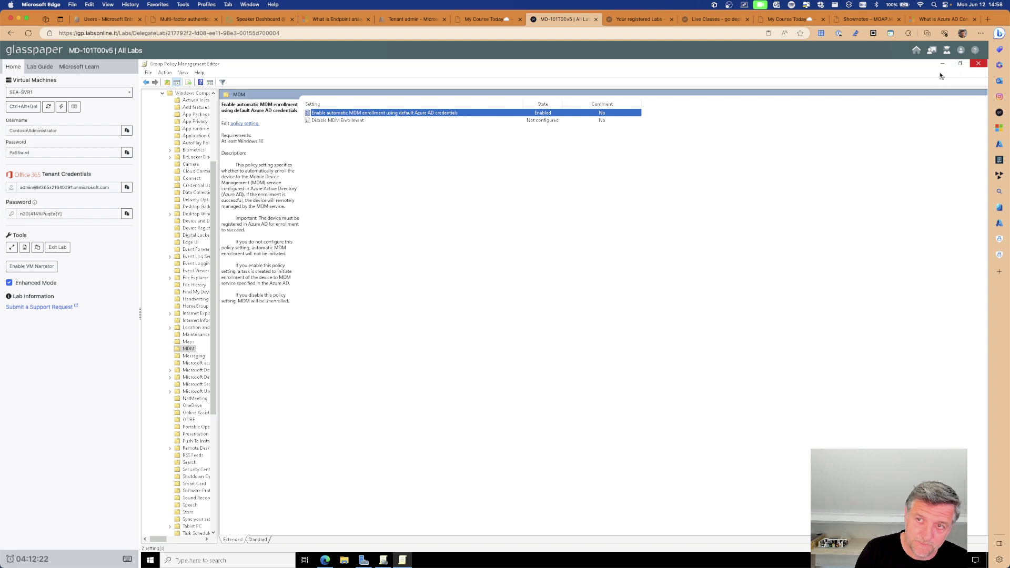
pyautogui.hotkey('ctrl', 'Right')
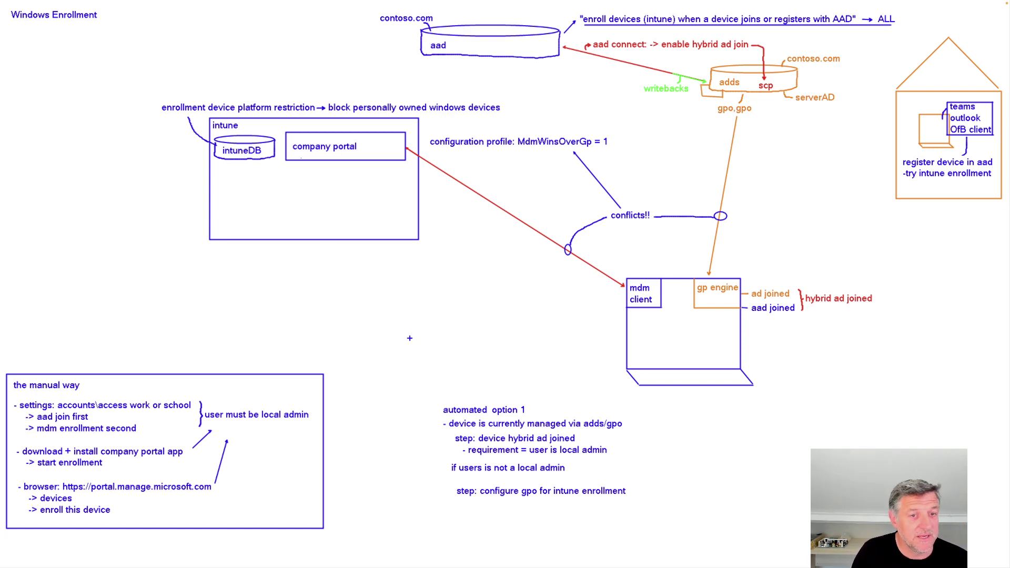
pyautogui.hotkey('ctrl', 'Left')
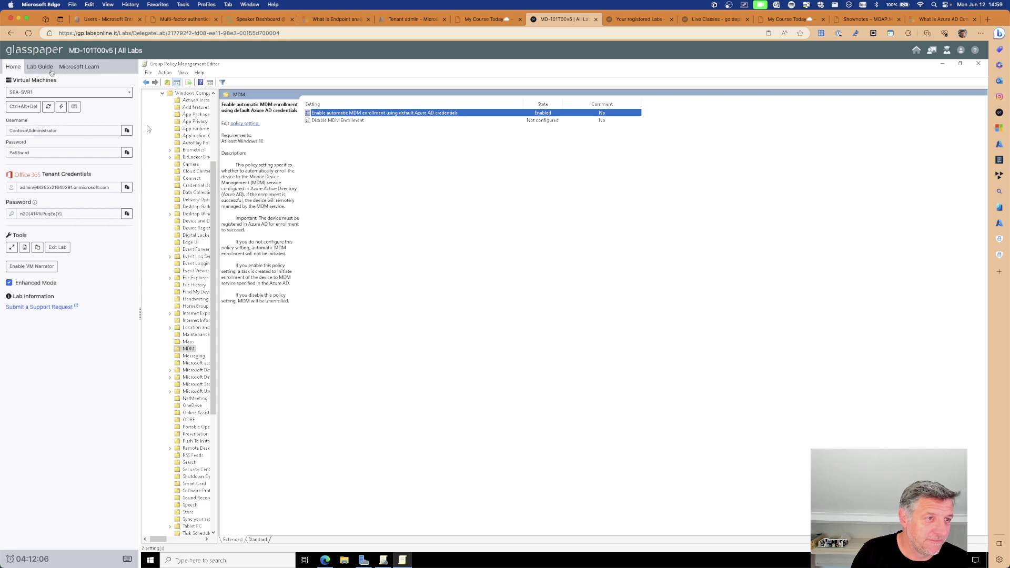
# Switch to the SEA-CL1 virtual machine, sign in with the domain administrator password and return to its PowerShell console.
pyautogui.click(42, 93)
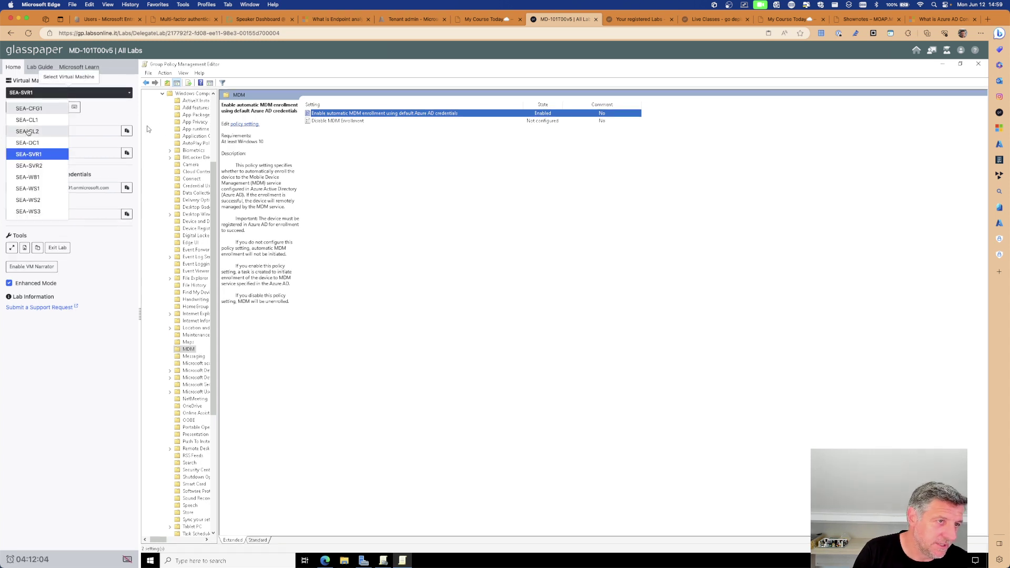
pyautogui.click(26, 120)
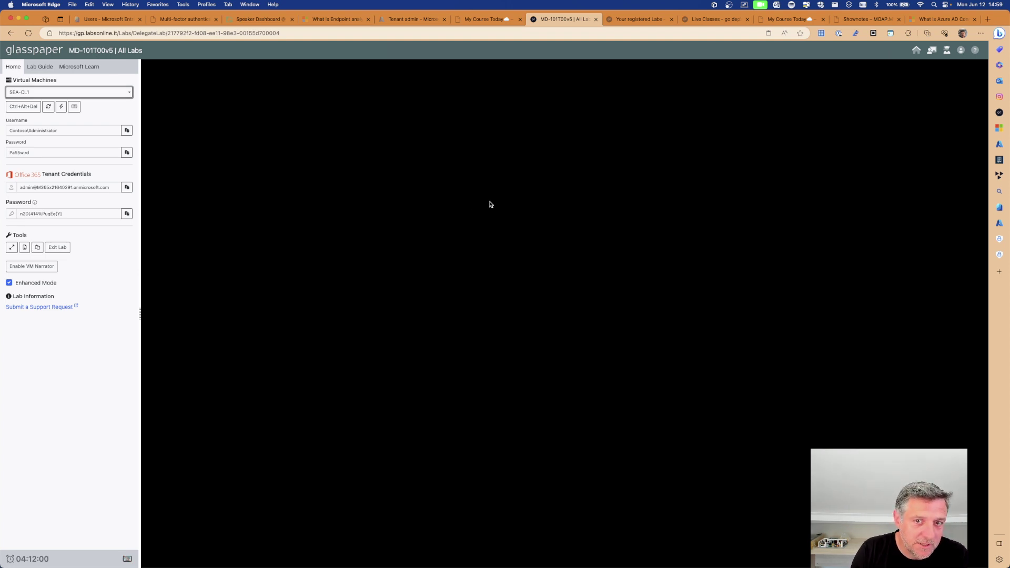
pyautogui.click(127, 152)
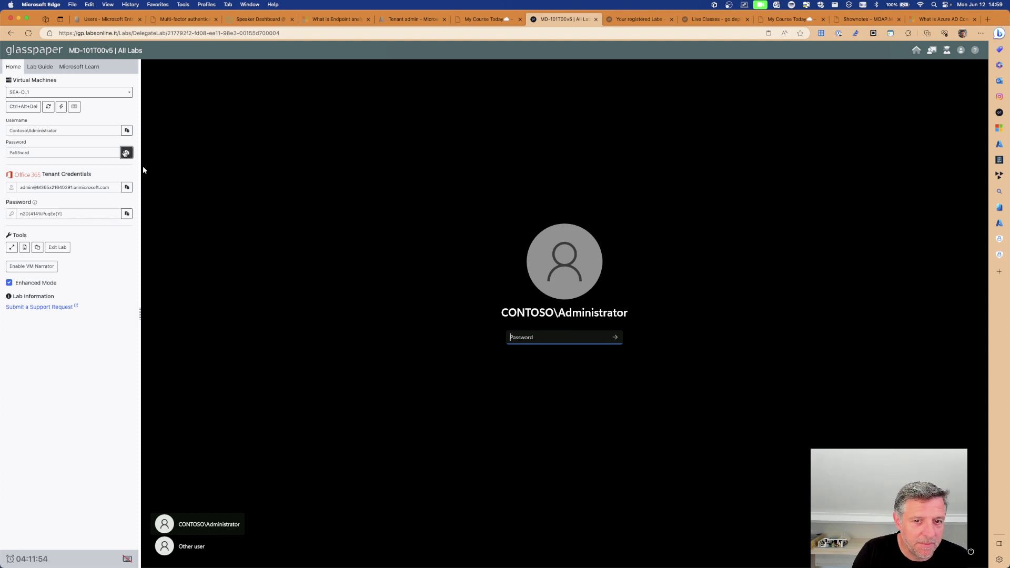
pyautogui.click(567, 337)
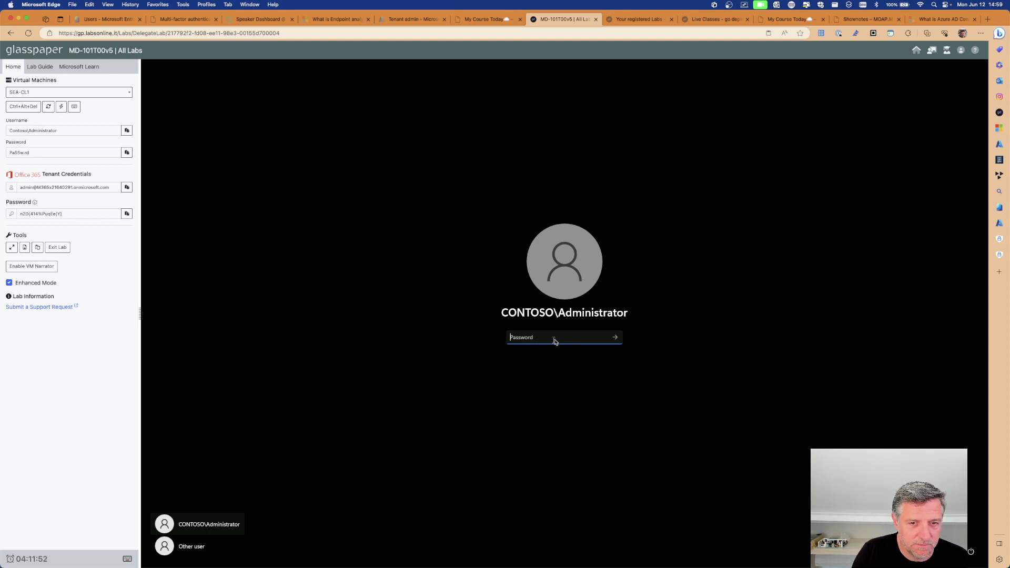
pyautogui.click(126, 152)
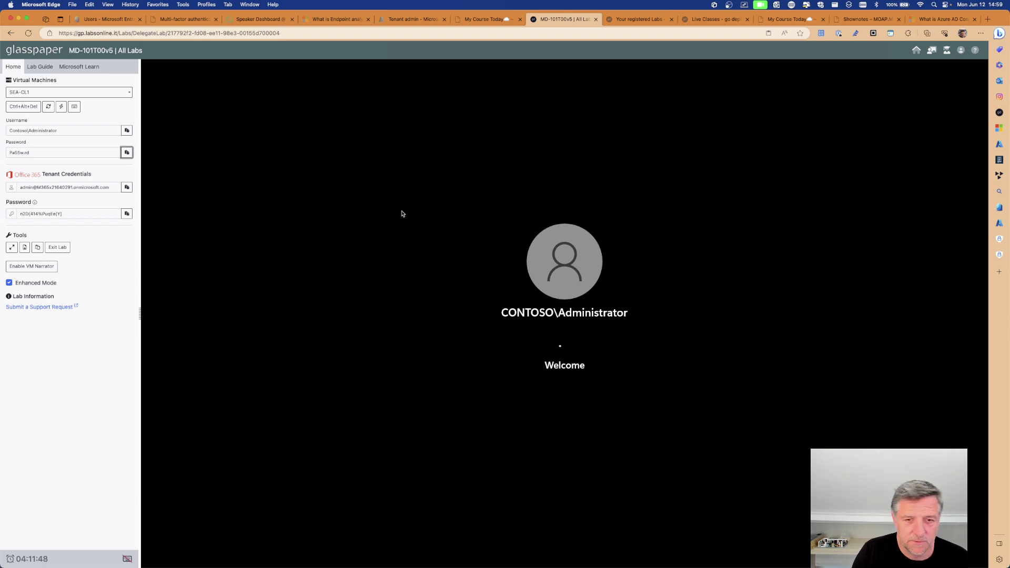
pyautogui.scroll(-10, 477, 219)
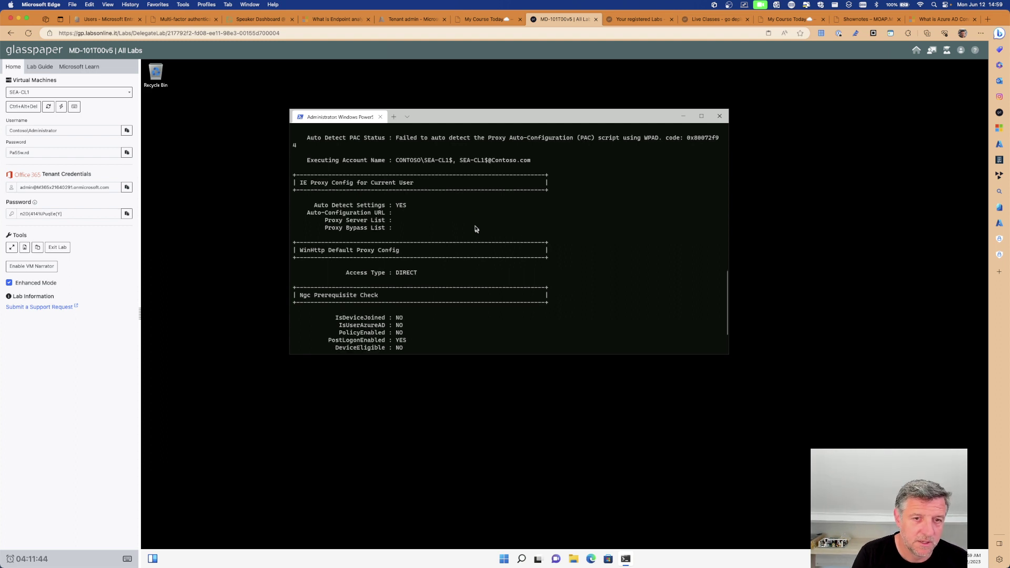
# Clear the PowerShell console, rerun dsregcmd.exe /status and examine the Device State section for the client's join status.
pyautogui.write('c')
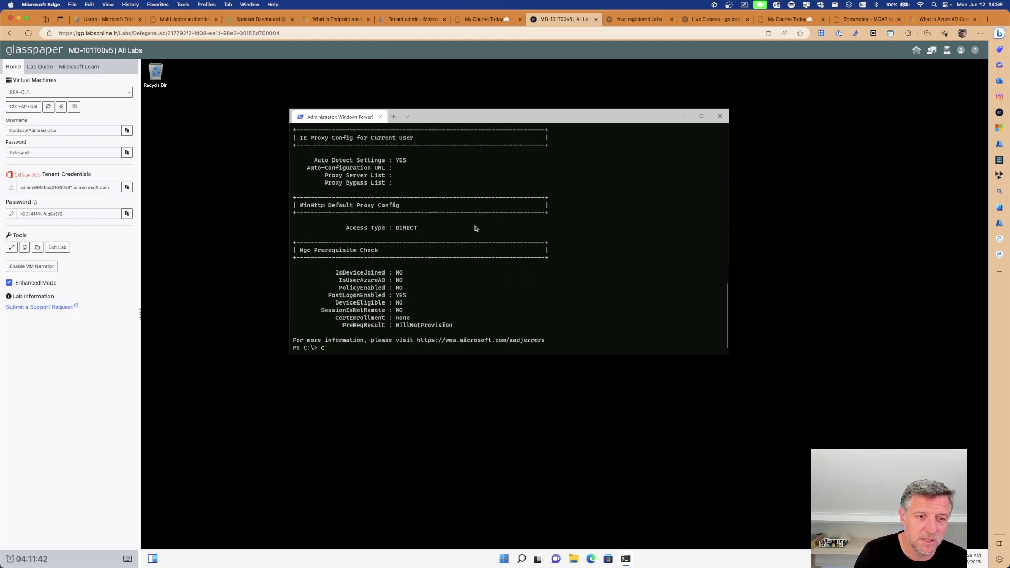
pyautogui.write('ls')
pyautogui.press('Return')
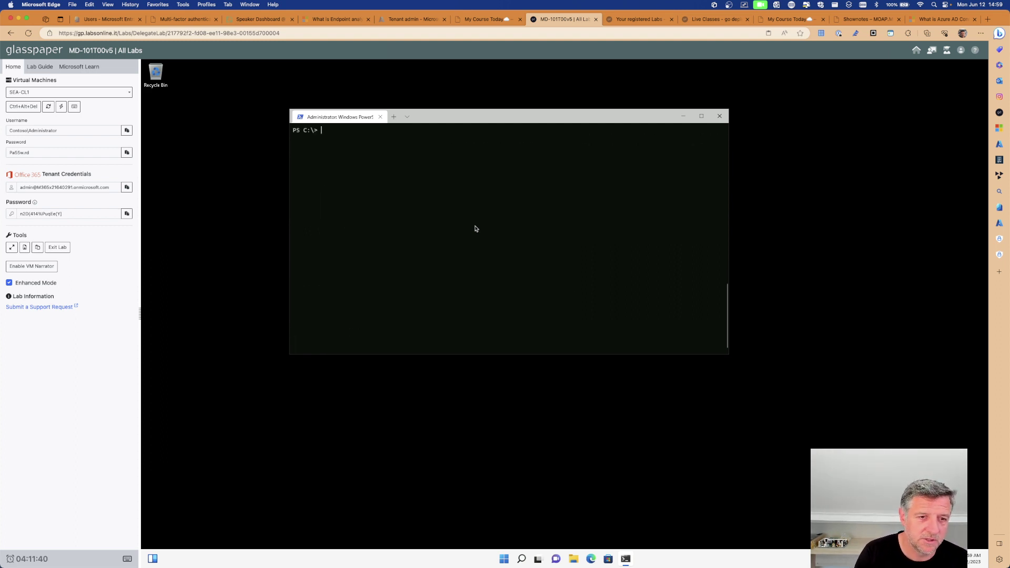
pyautogui.press('Up')
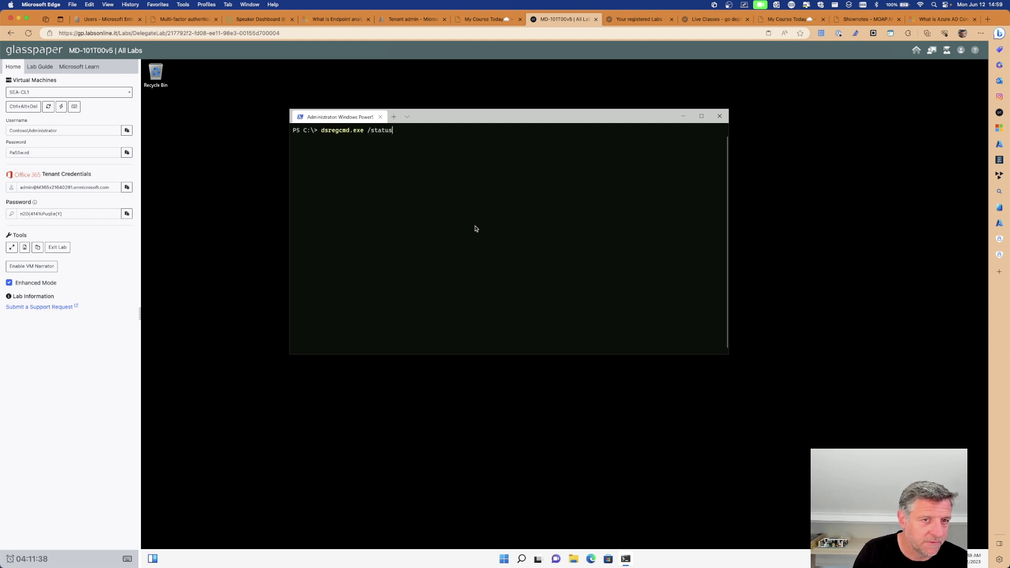
pyautogui.press('Return')
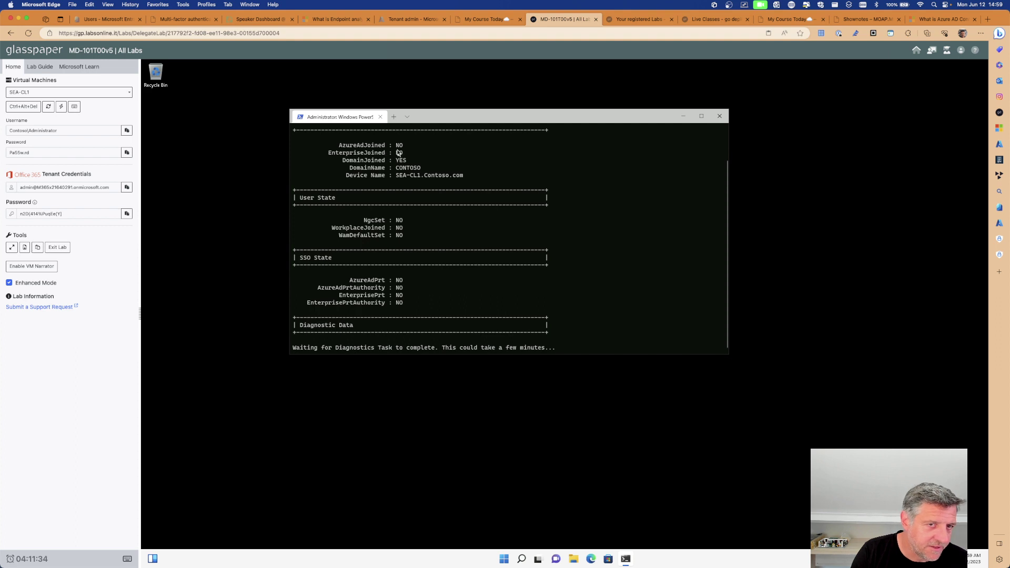
pyautogui.scroll(2, 398, 153)
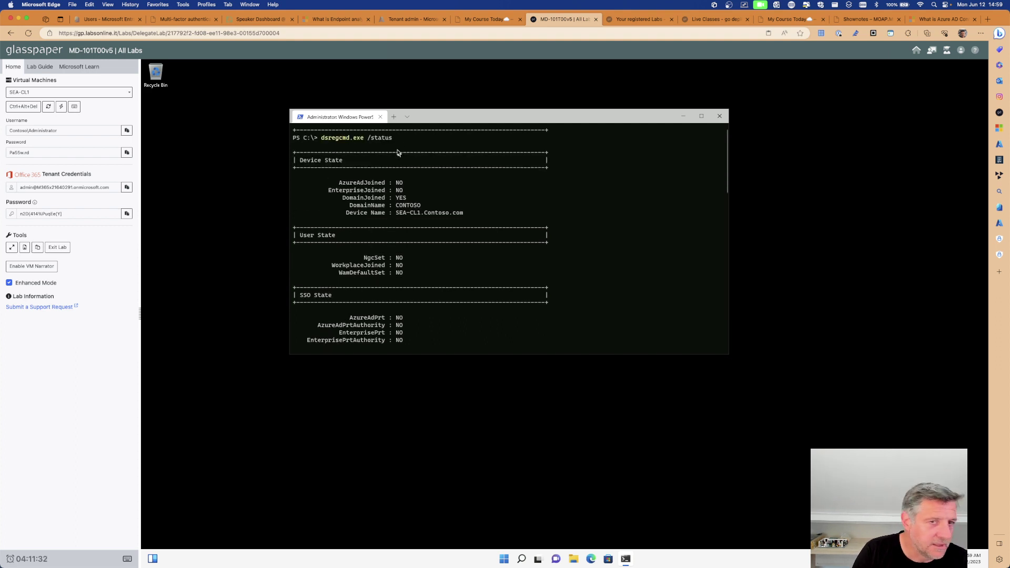
pyautogui.scroll(-1, 398, 153)
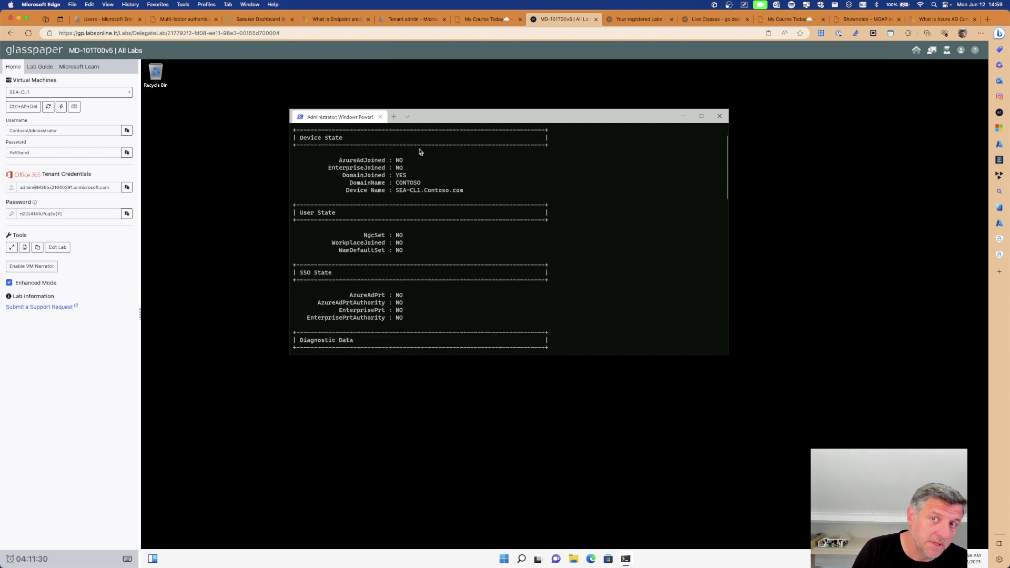
# Switch to the Microsoft Entra admin center in Safari and open the list of all devices to check for the client.
pyautogui.hotkey('ctrl', 'Up')
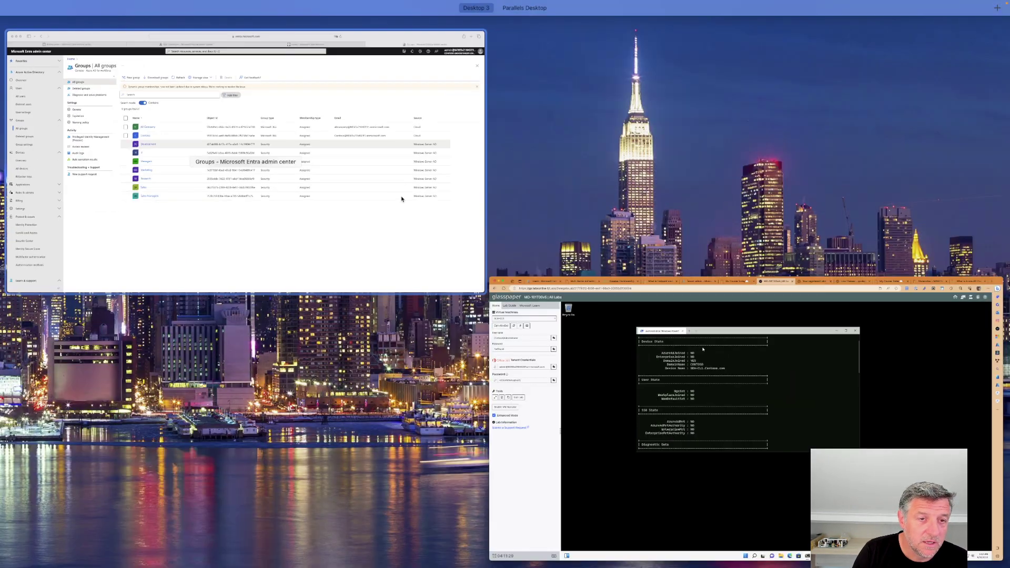
pyautogui.click(348, 167)
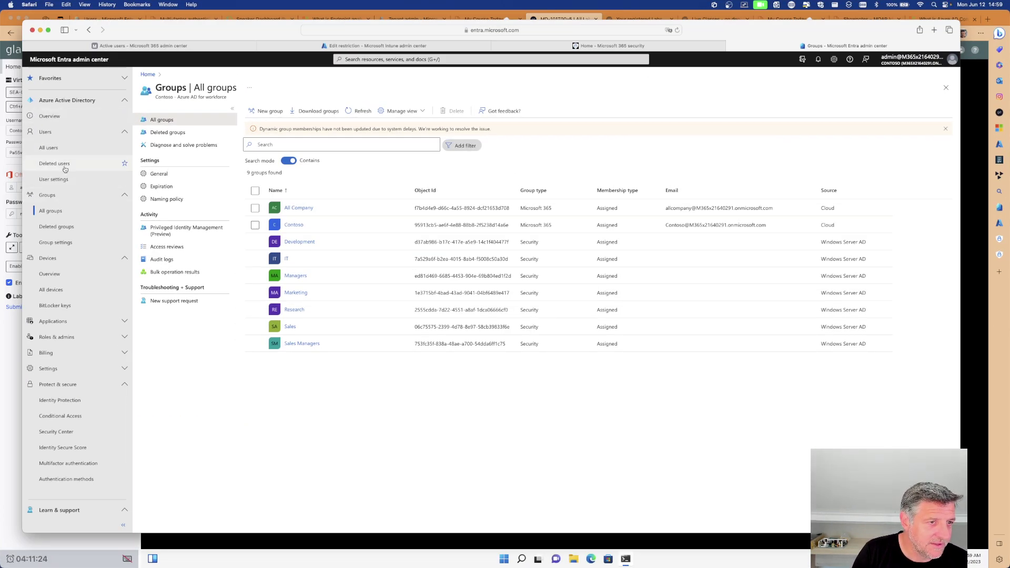
pyautogui.click(61, 289)
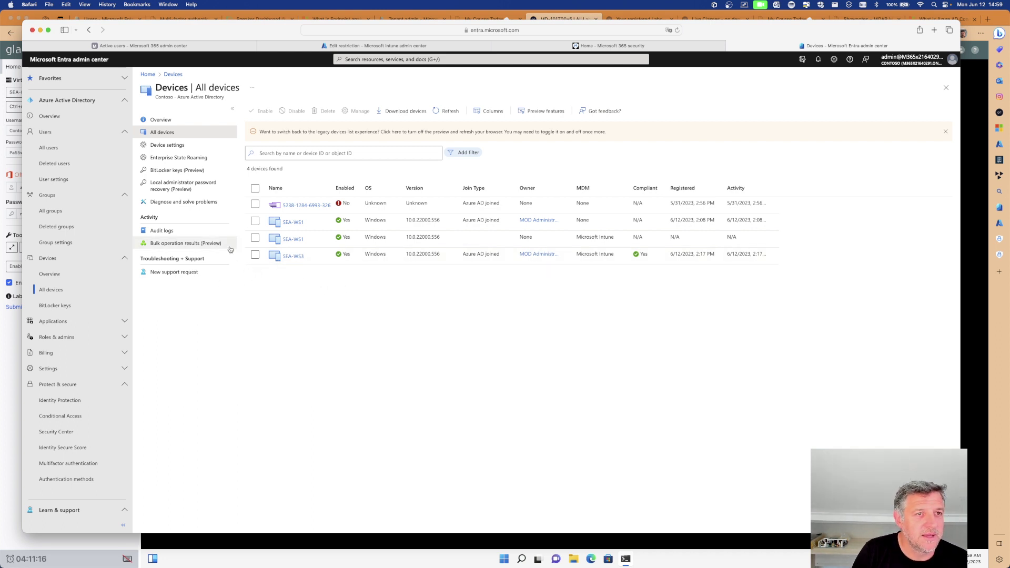
# Switch to the Intune admin center, discard the unsaved device type restriction edits and open the list of all devices.
pyautogui.click(443, 46)
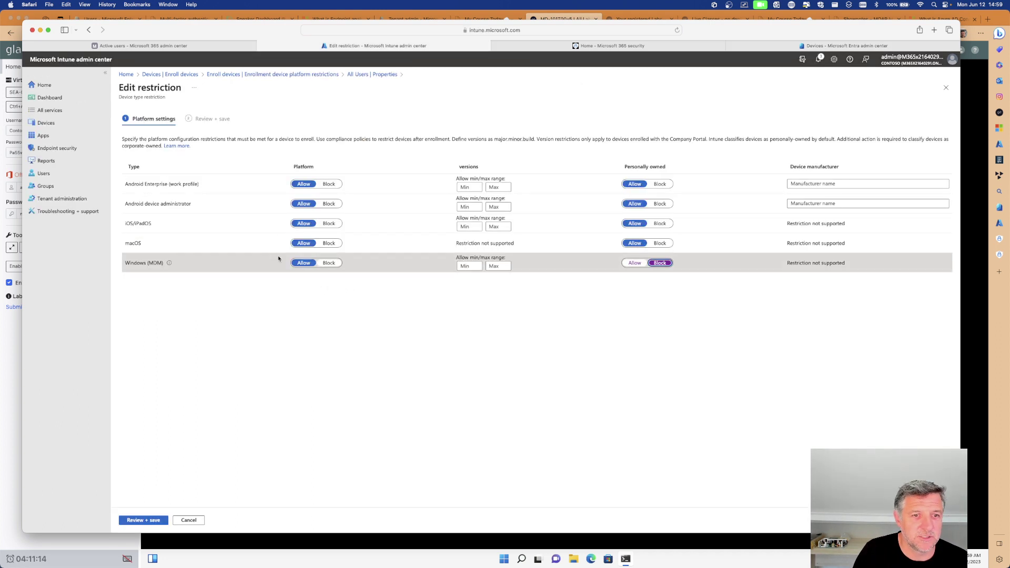
pyautogui.click(46, 122)
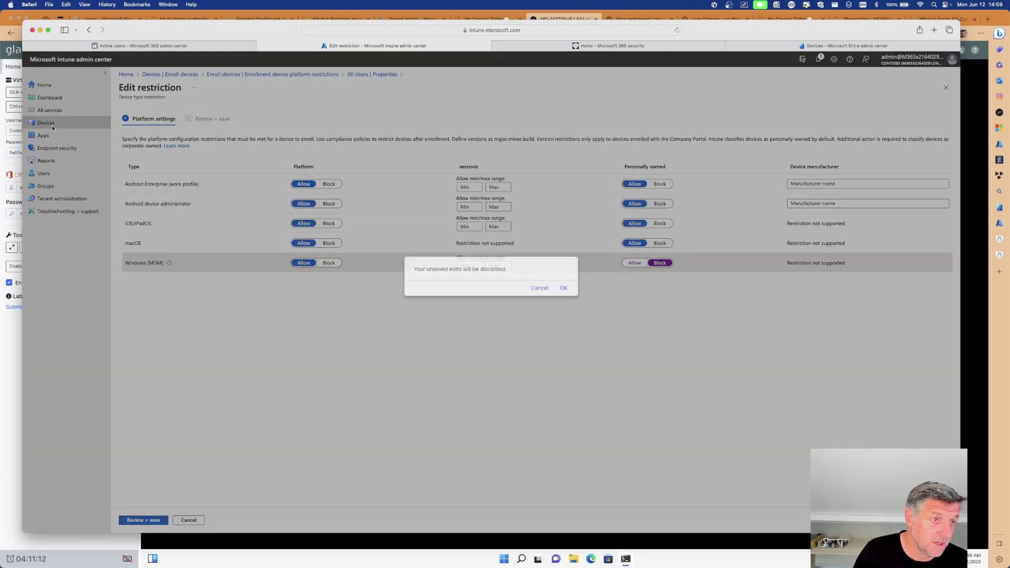
pyautogui.click(541, 288)
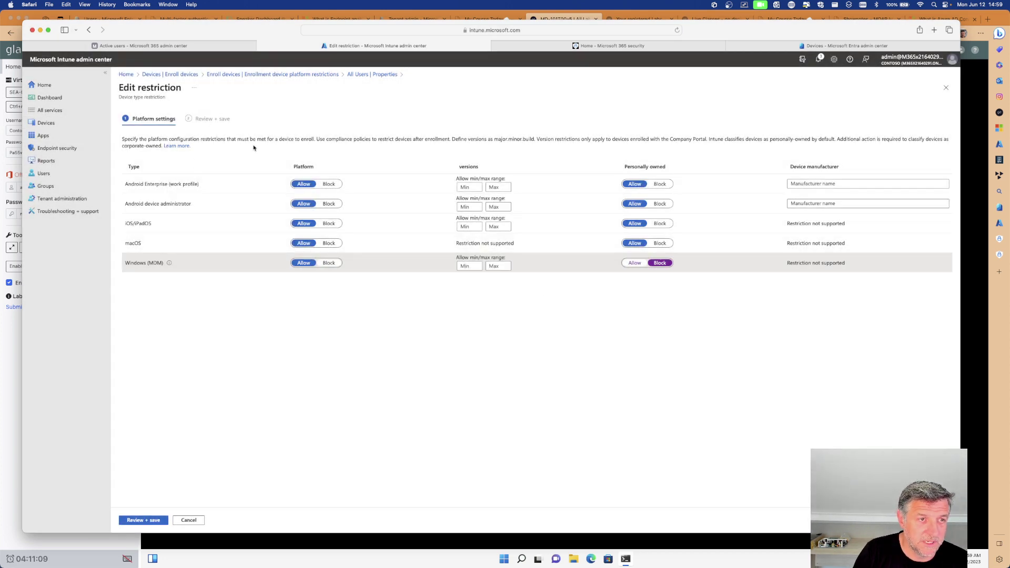
pyautogui.click(45, 122)
pyautogui.click(563, 288)
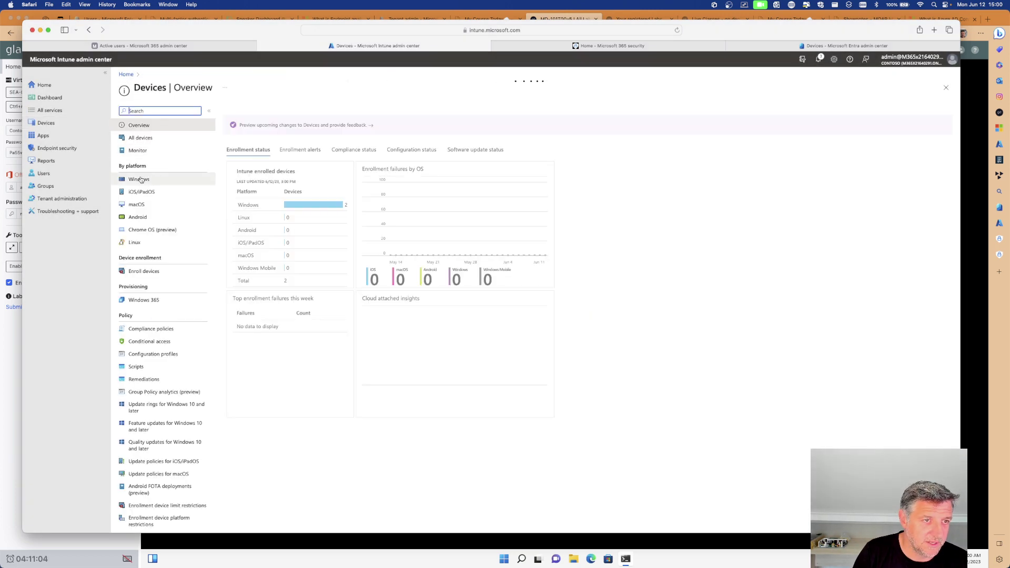
pyautogui.click(141, 137)
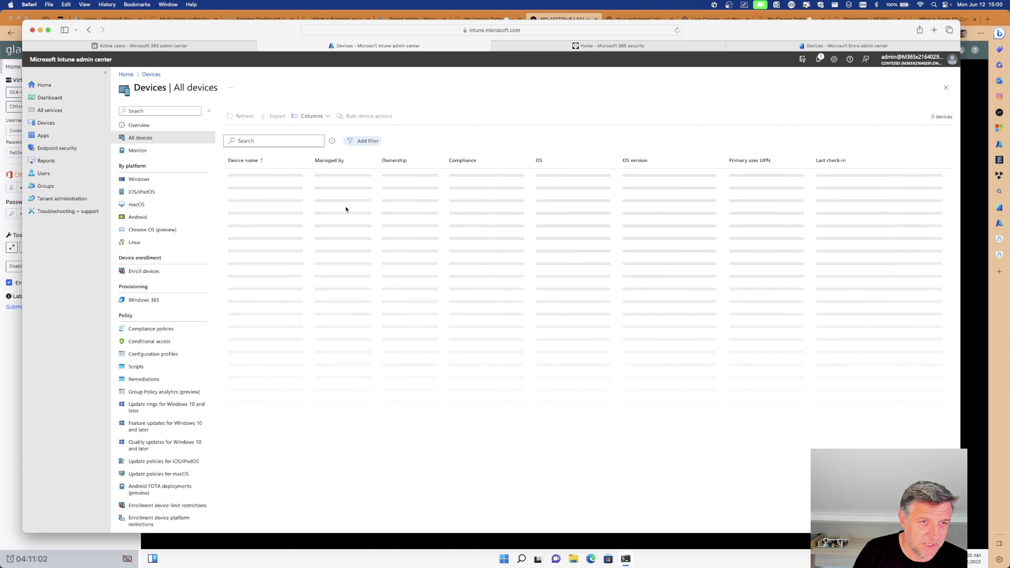